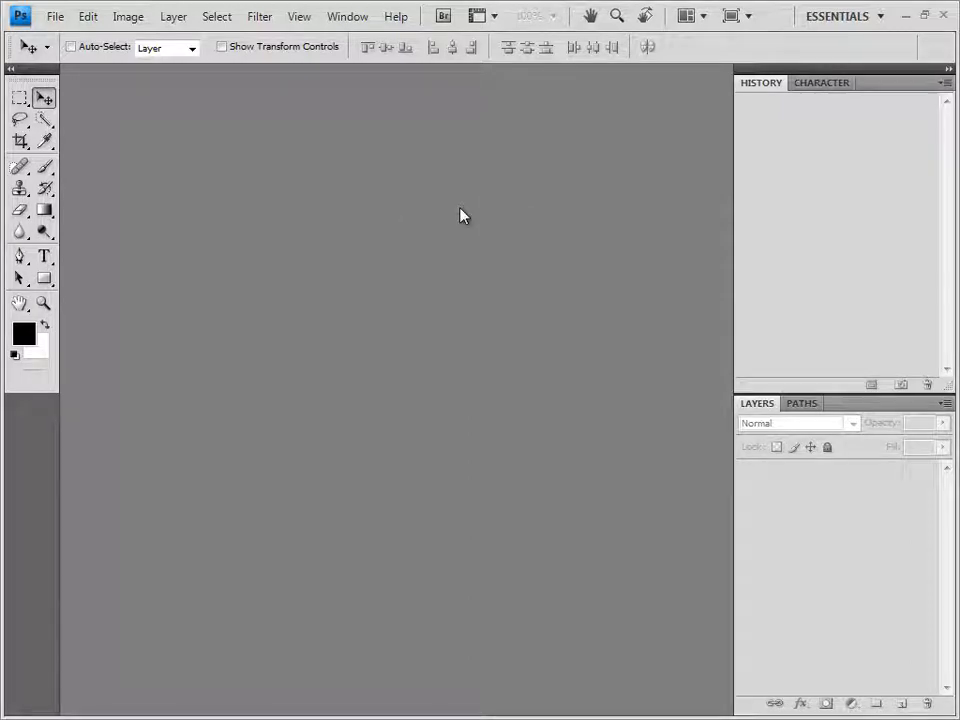
Create a new document 400 pixels wide and 500 pixels high at 72 pixels/inch, RGB Color, with a white background
key("ctrl+n")
double_click(405, 255)
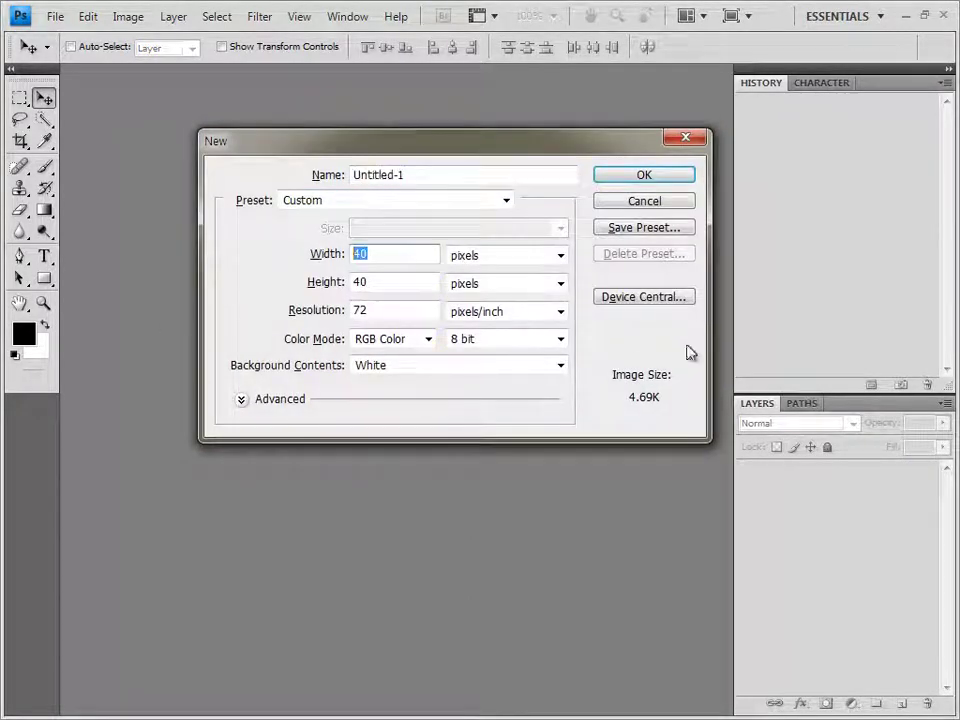
type("400")
double_click(372, 284)
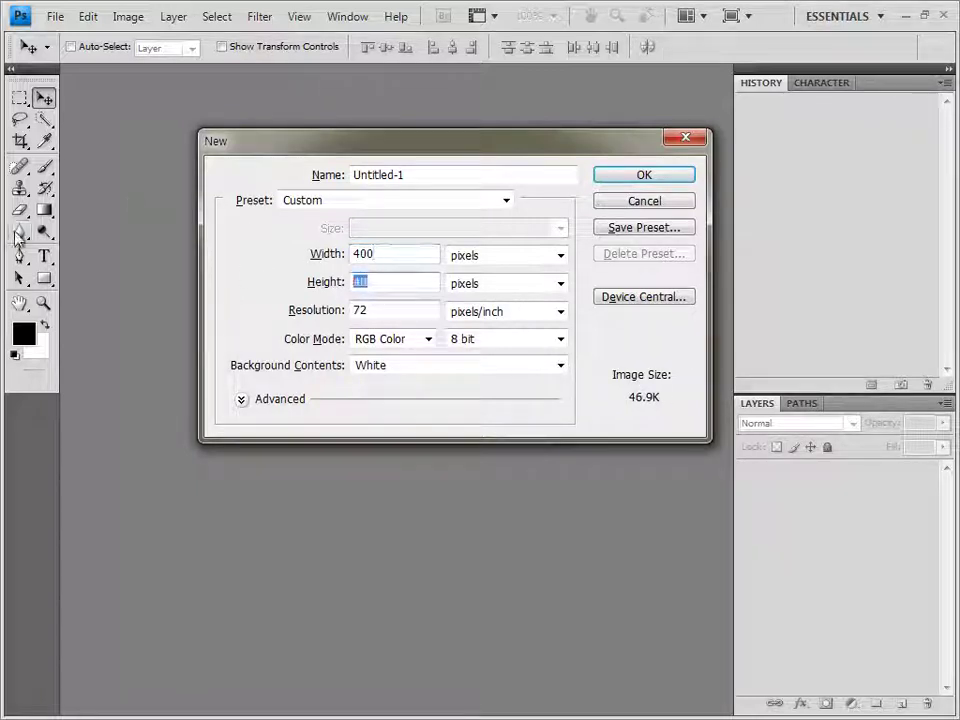
type("500")
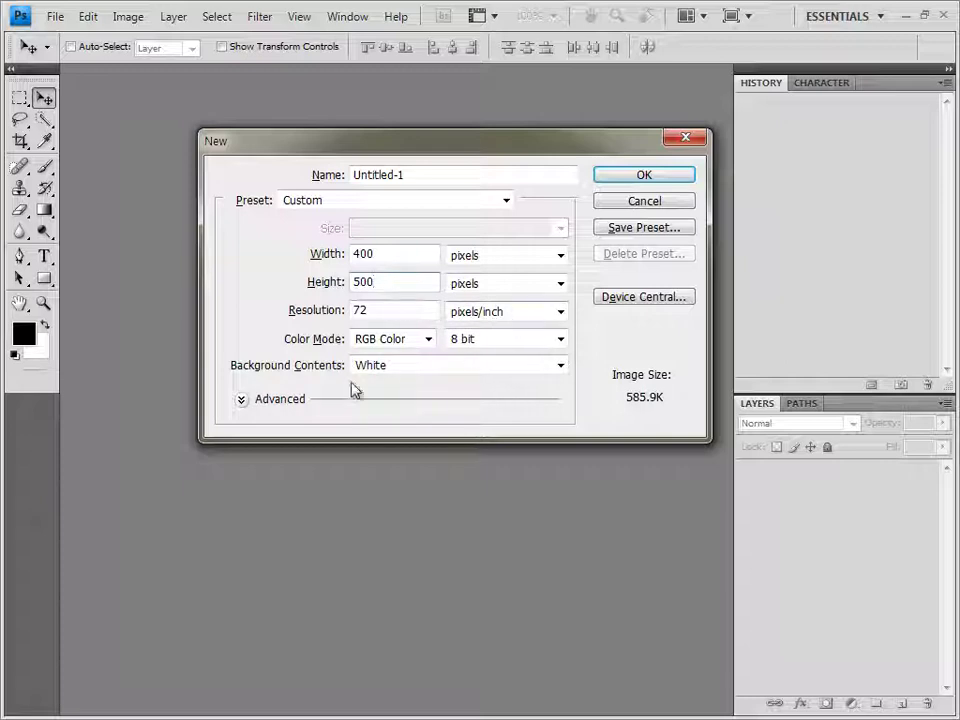
left_click(644, 176)
Float the document window and, with the rulers in pixels, add horizontal and vertical guides every 100 pixels across the canvas
left_click_drag(150, 71, 208, 118)
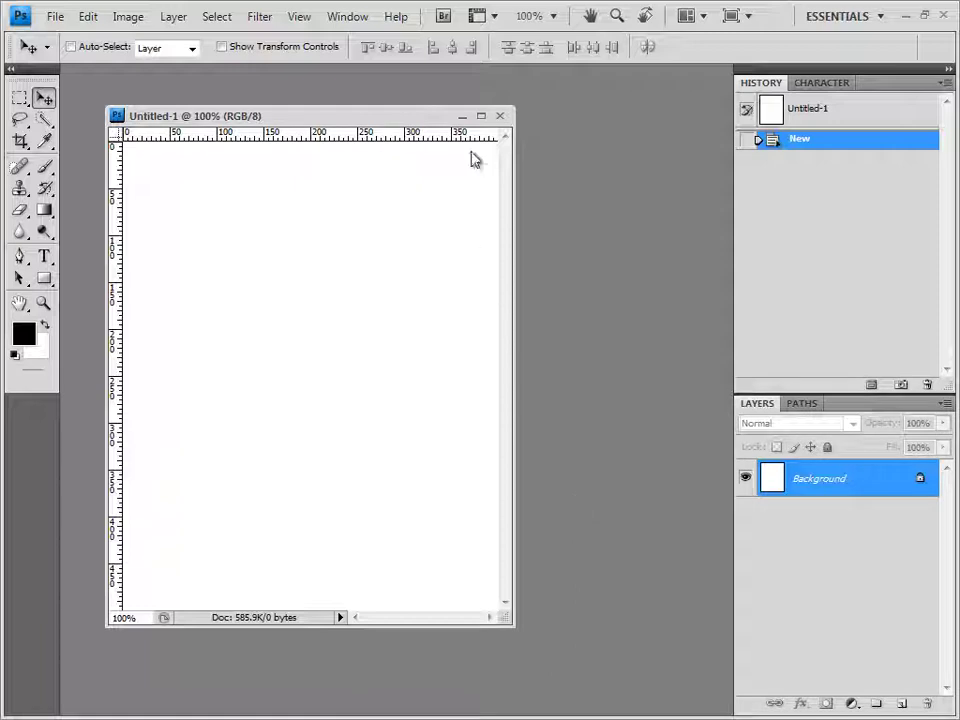
left_click_drag(364, 122, 385, 123)
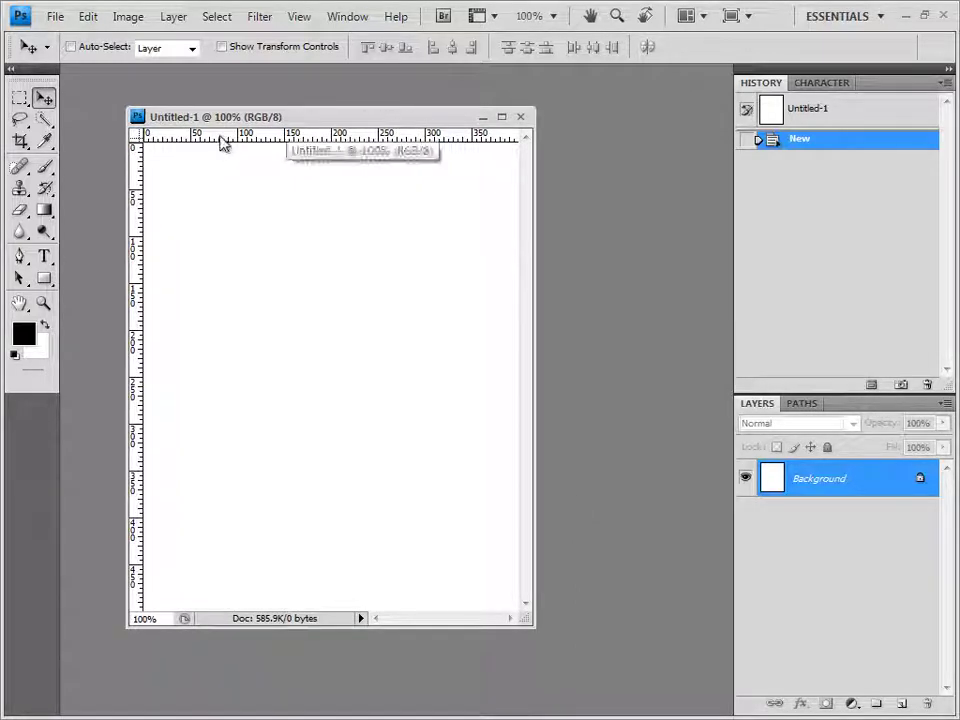
right_click(272, 147)
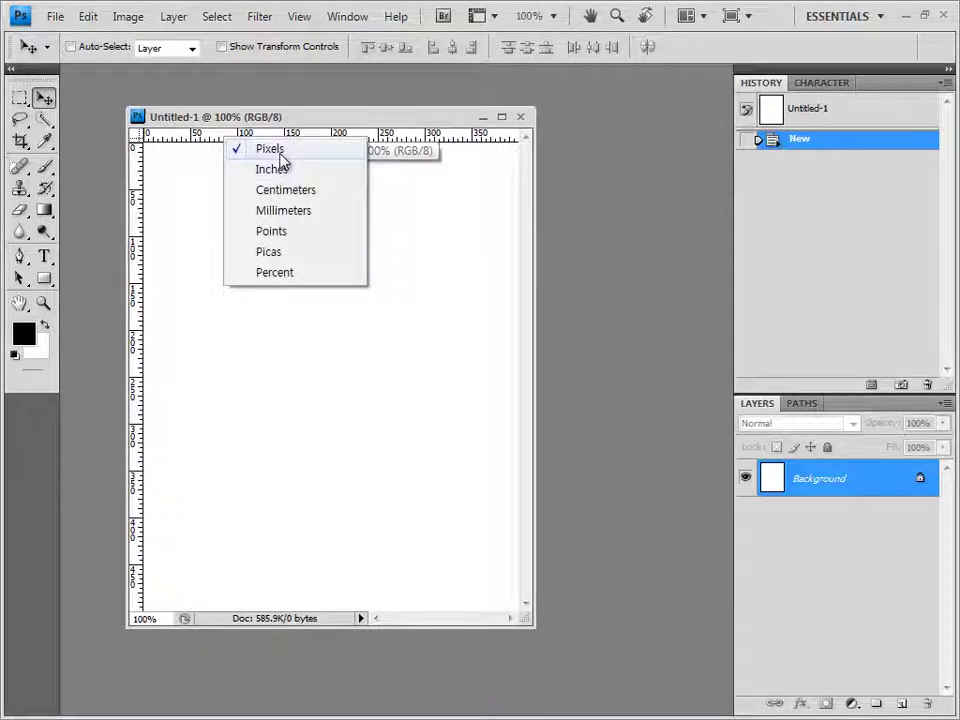
left_click(276, 152)
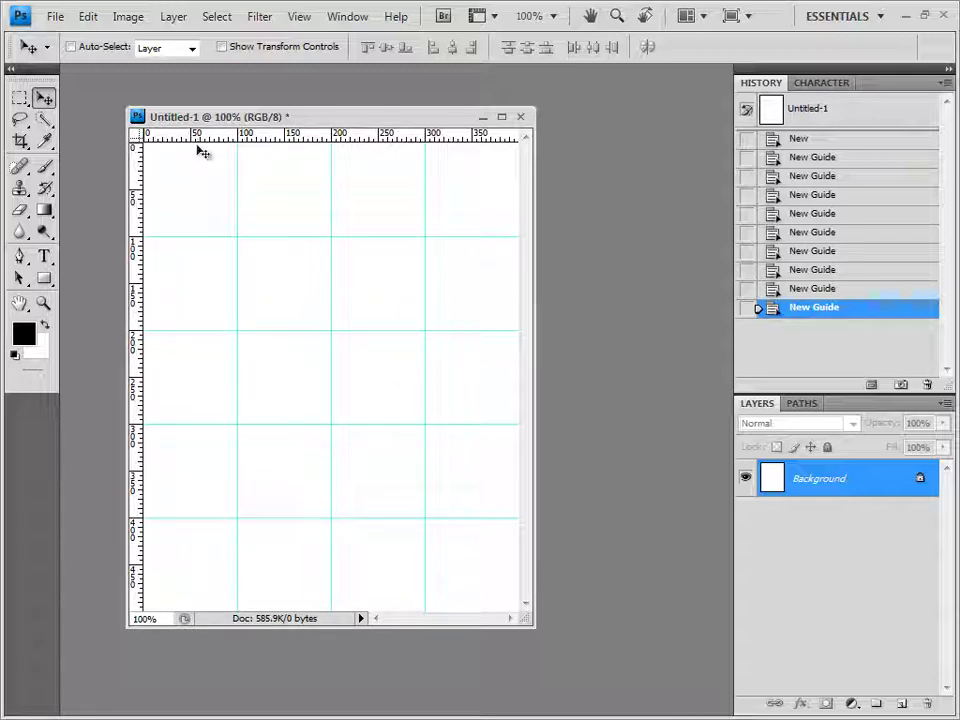
Save the document in Photoshop format as 1 in the GTQ folder
left_click(55, 18)
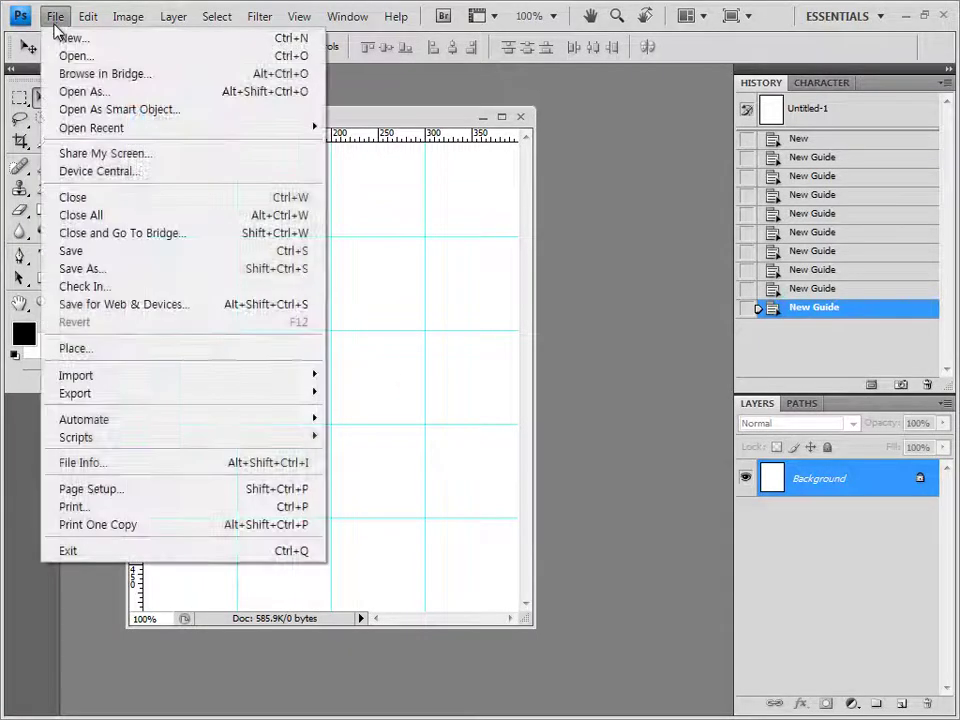
left_click(87, 254)
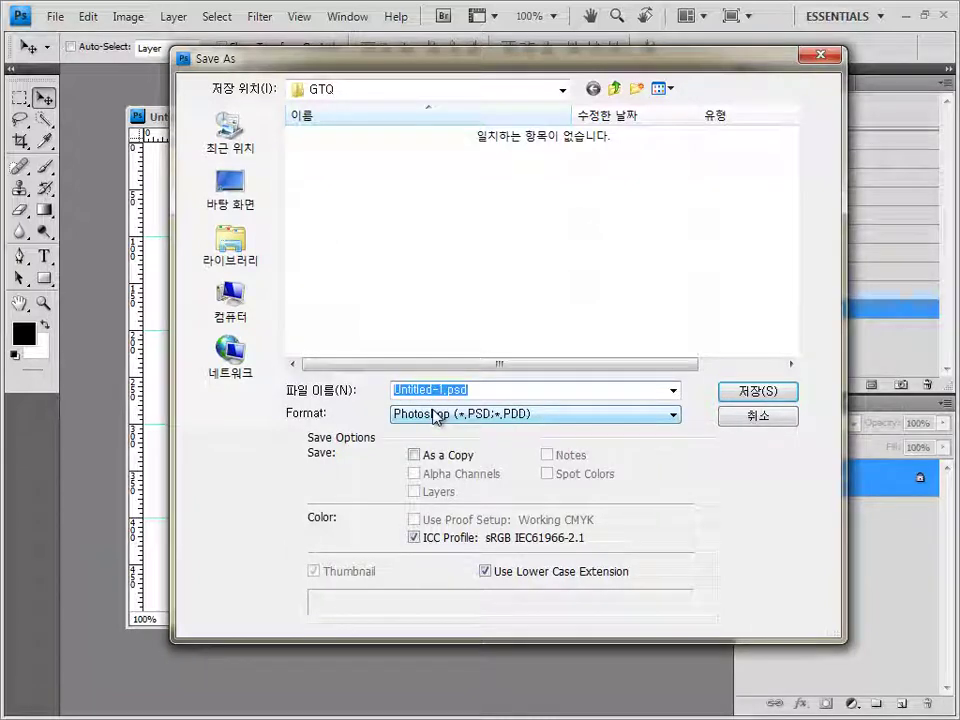
type("1")
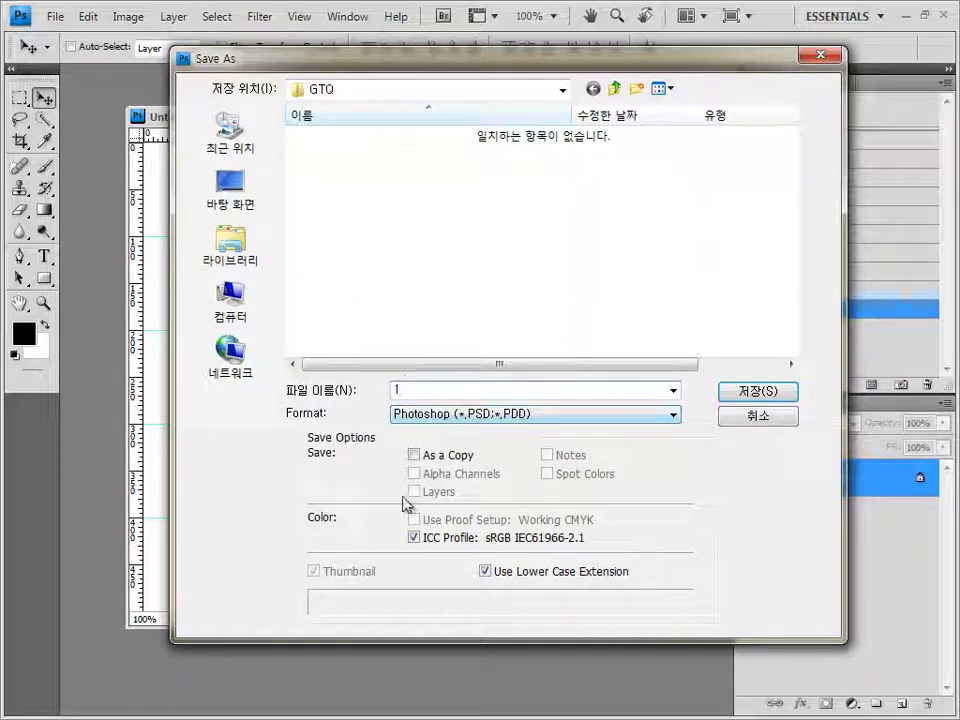
left_click(760, 390)
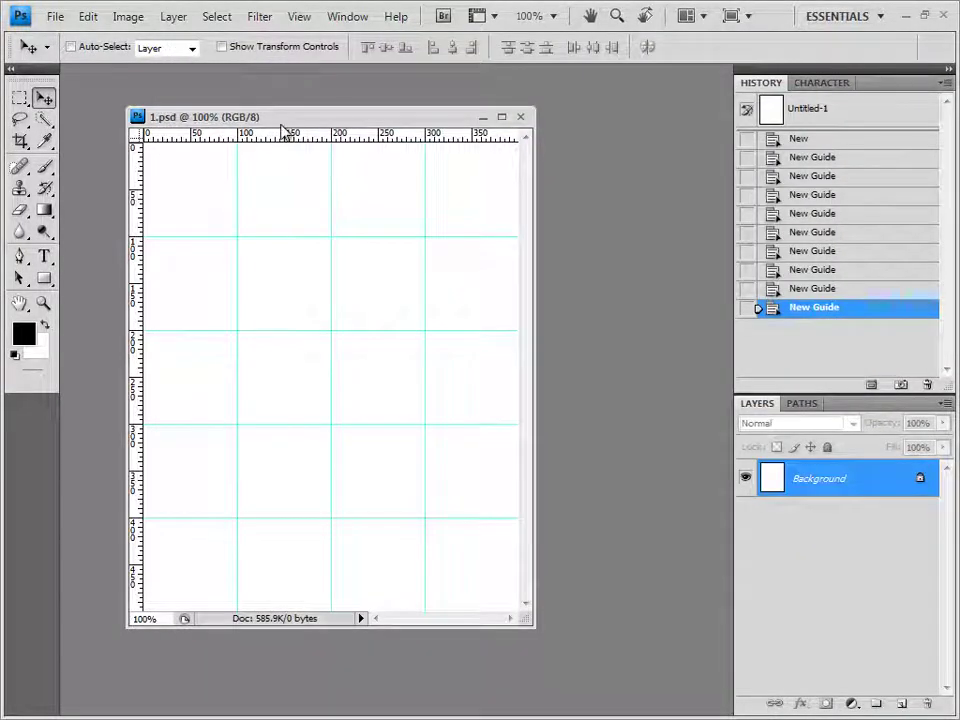
left_click_drag(288, 122, 311, 125)
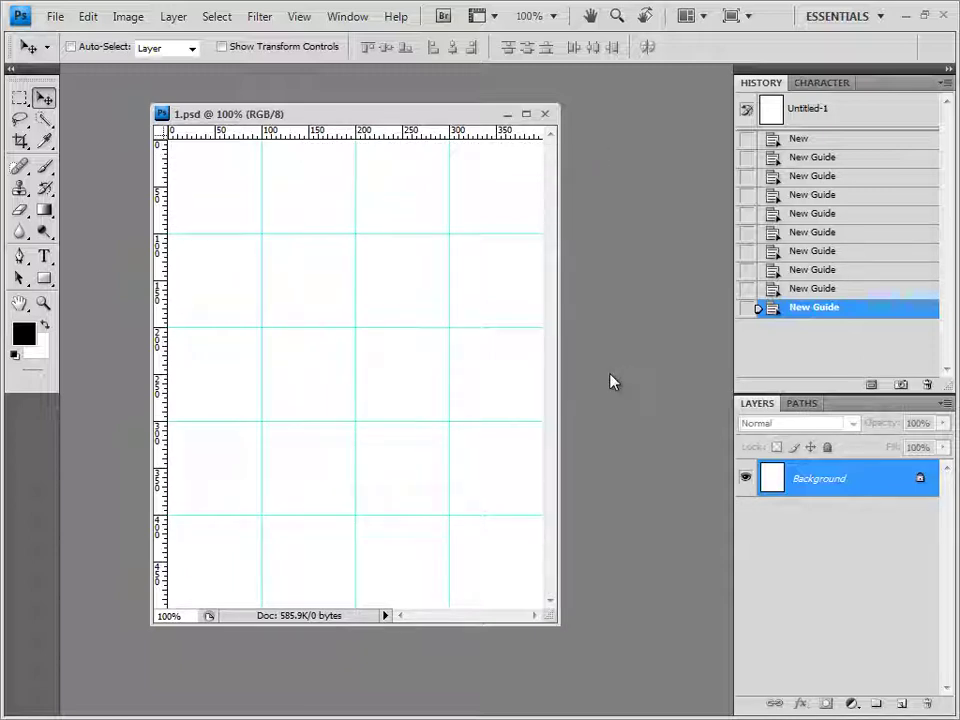
Open 1급-1.jpg from the 기출문제04 folder, copy the whole image, close it and paste the copy into 1.psd
key("alt+Tab")
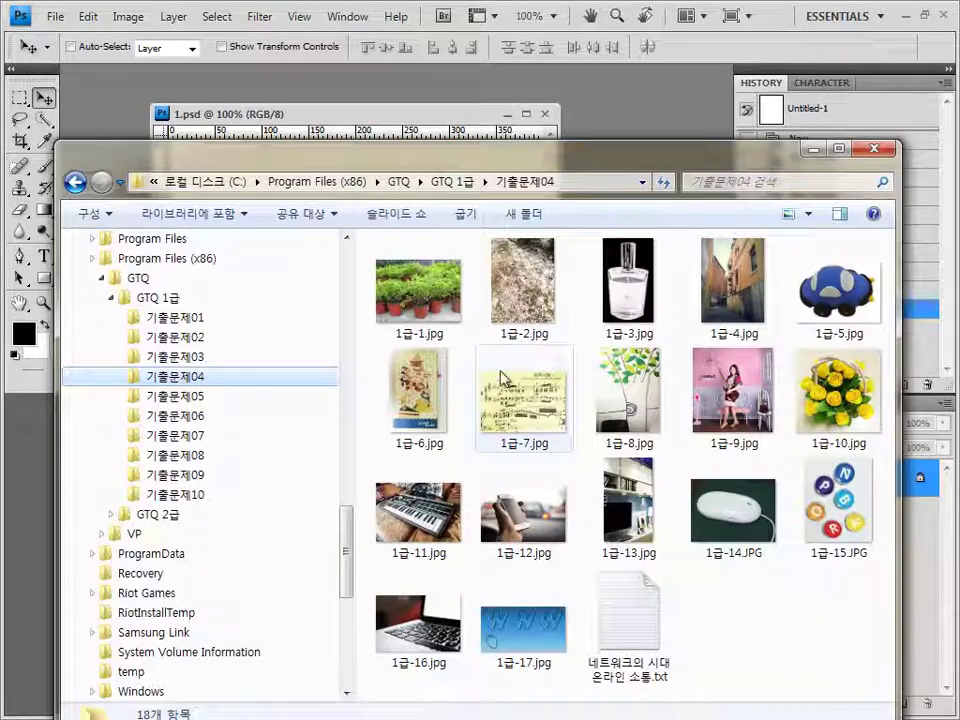
left_click_drag(461, 320, 606, 122)
left_click_drag(106, 67, 225, 235)
key("ctrl+a")
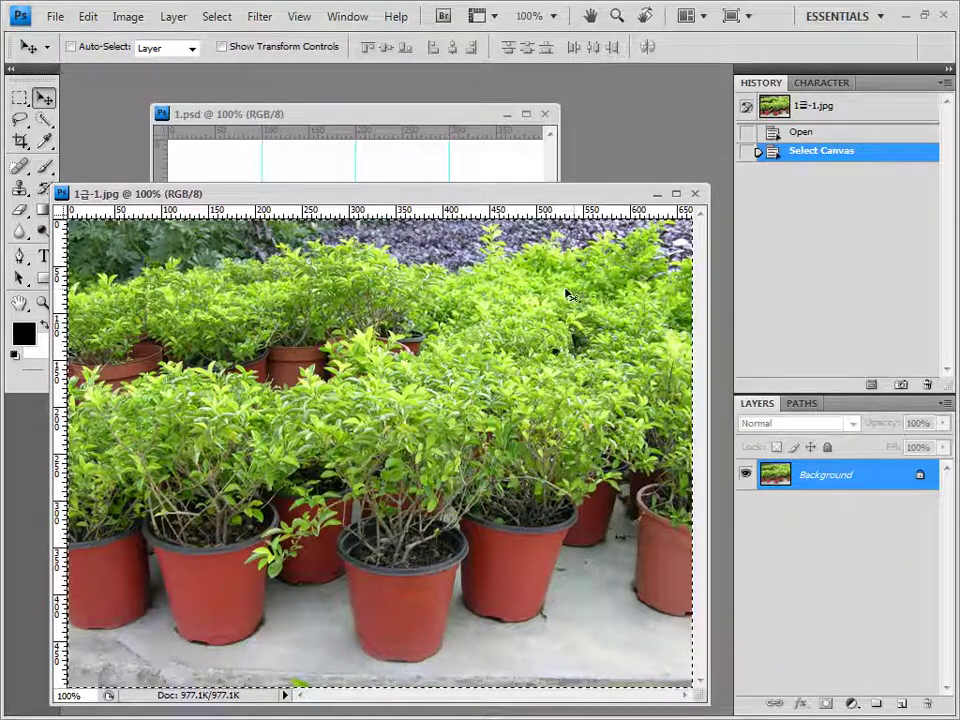
left_click(695, 193)
key("ctrl+v")
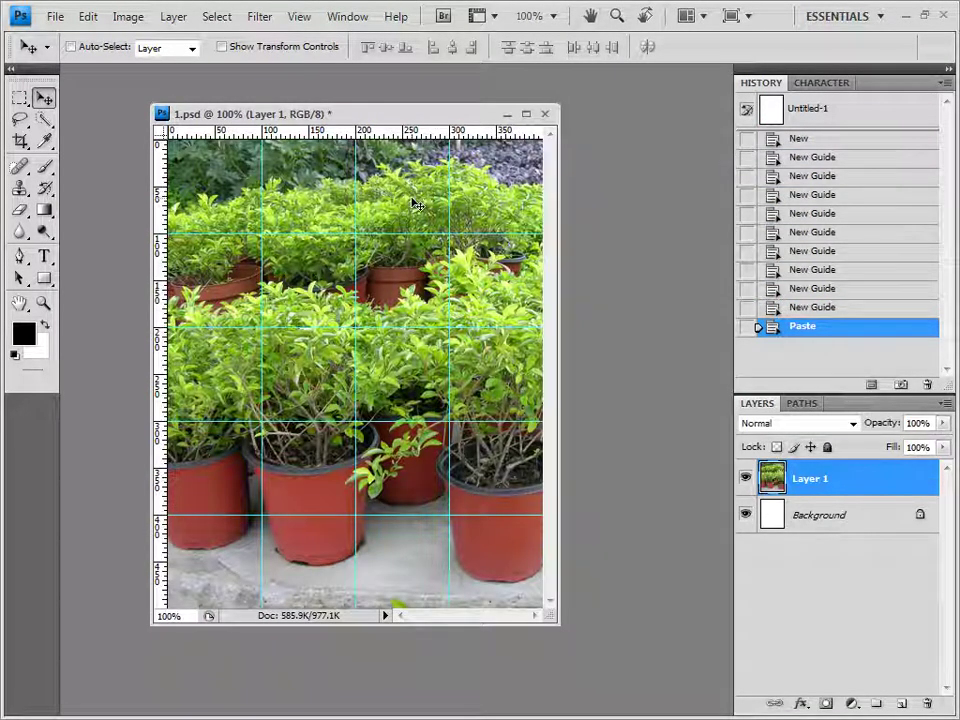
Apply the Dry Brush filter to the pasted plant photo with Brush Size 2, Brush Detail 8 and Texture 1
left_click(257, 17)
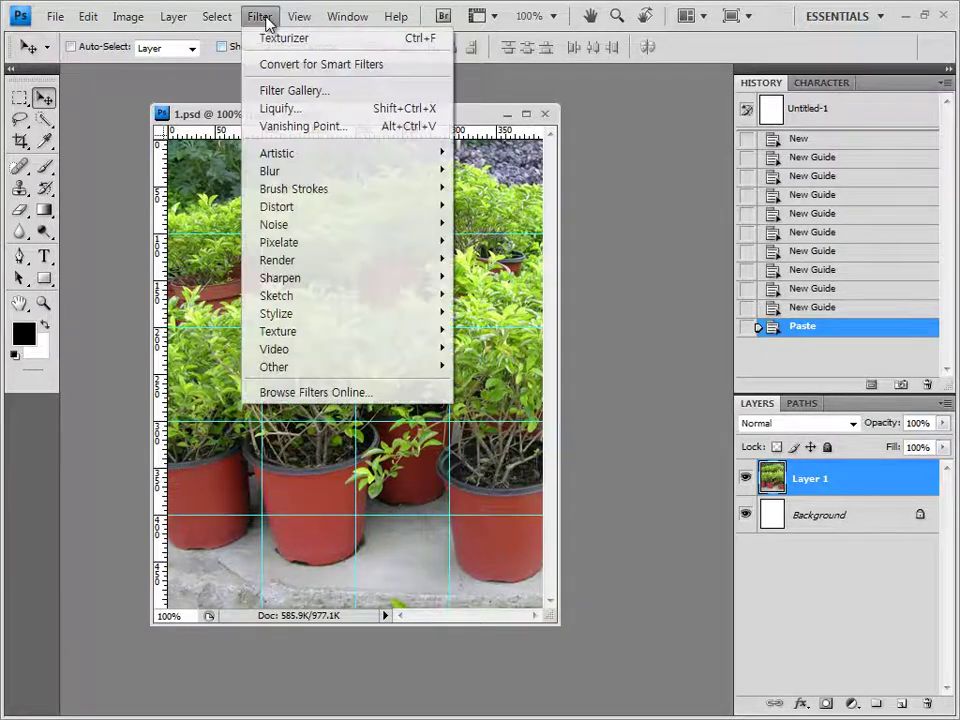
mouse_move(310, 155)
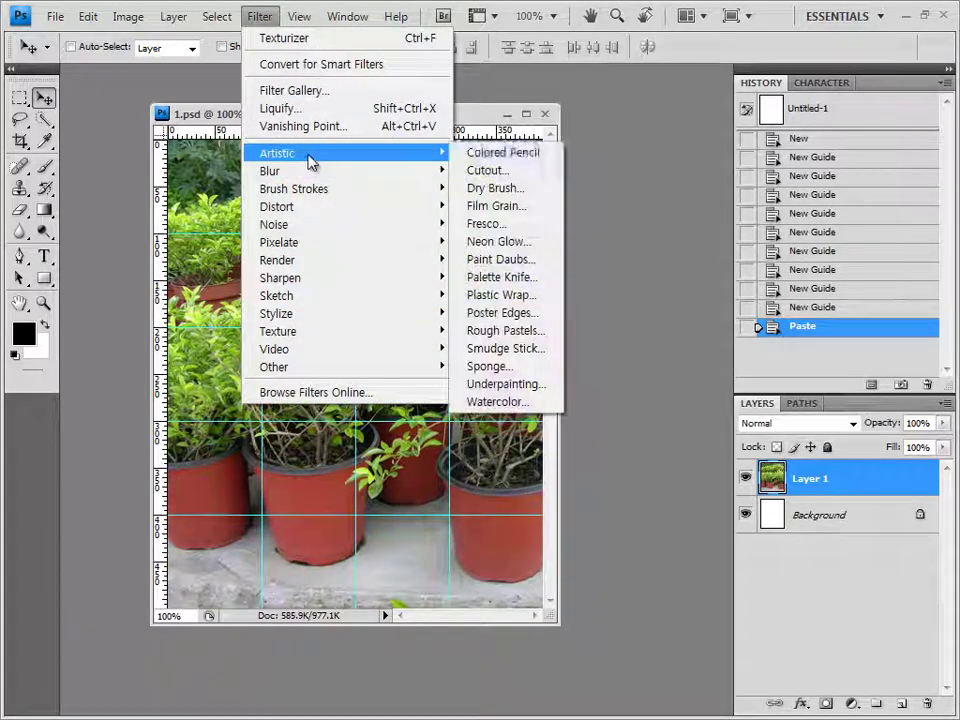
left_click(515, 188)
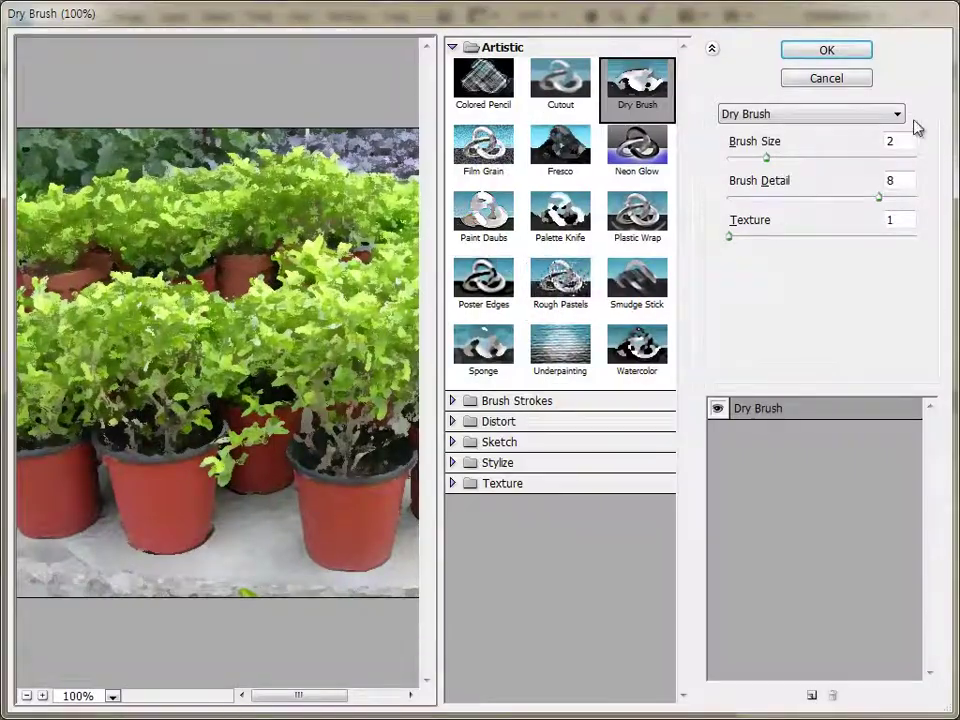
left_click(866, 52)
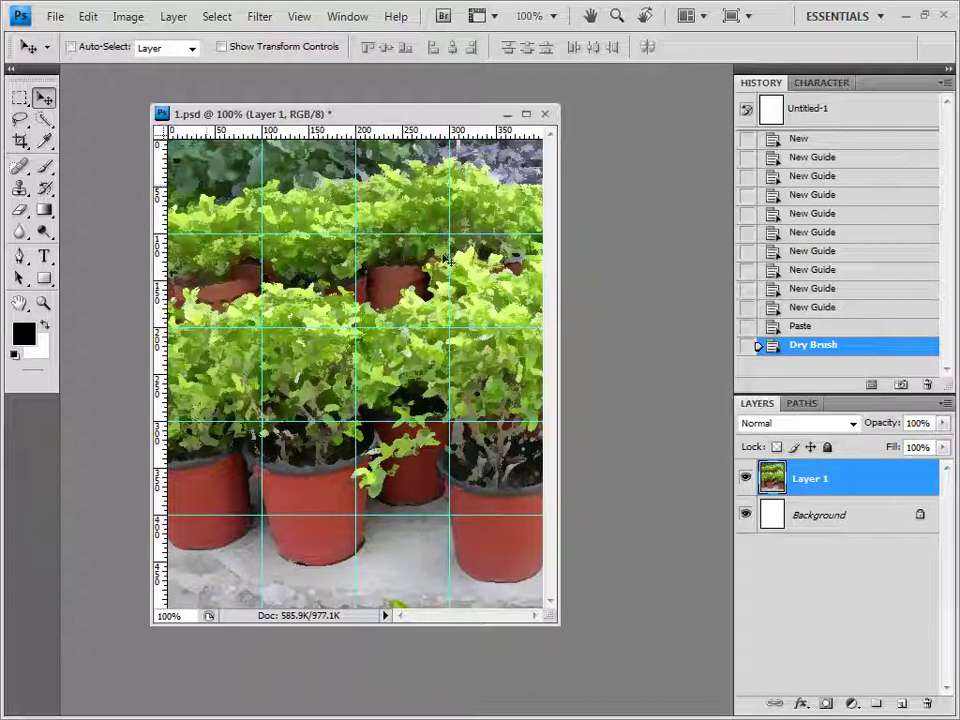
Start a Pen tool shape layer near the upper-left of the photo and curve its first segment to just past the 100-pixel vertical guide
left_click(21, 257)
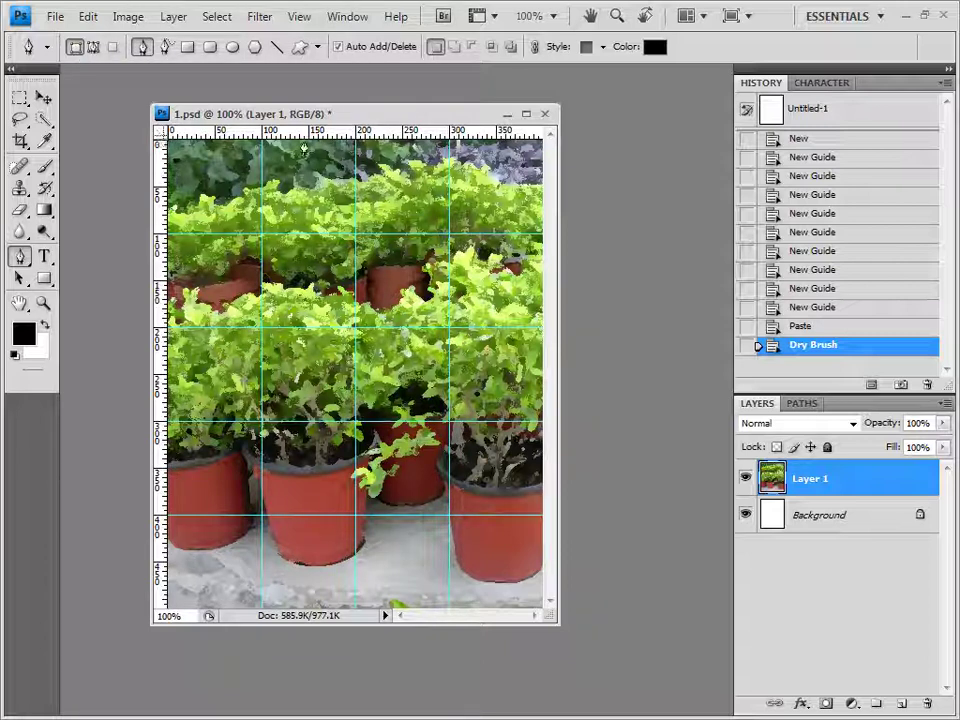
left_click(179, 233)
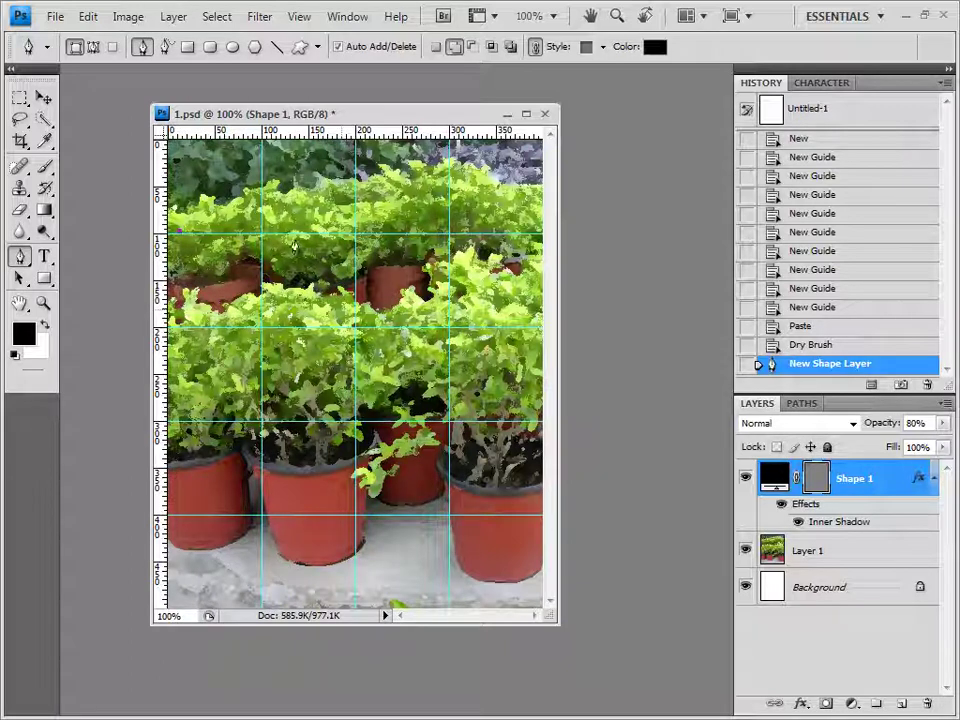
left_click_drag(272, 222, 300, 261)
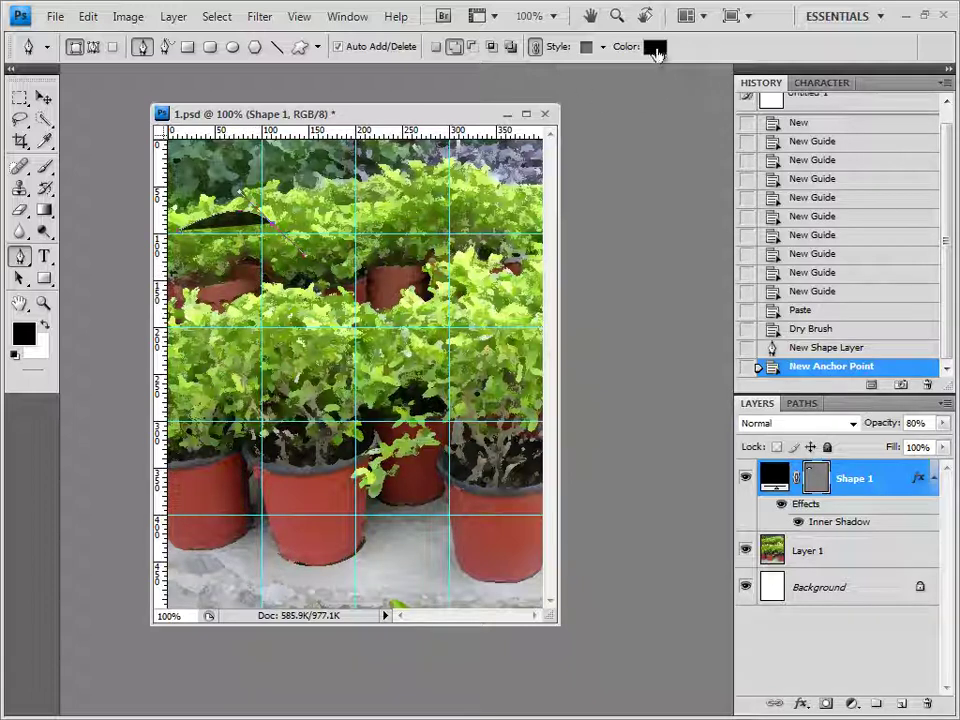
Set the shape's fill color to white (ffffff) and remove its layer style
left_click(655, 47)
left_click_drag(345, 266, 284, 249)
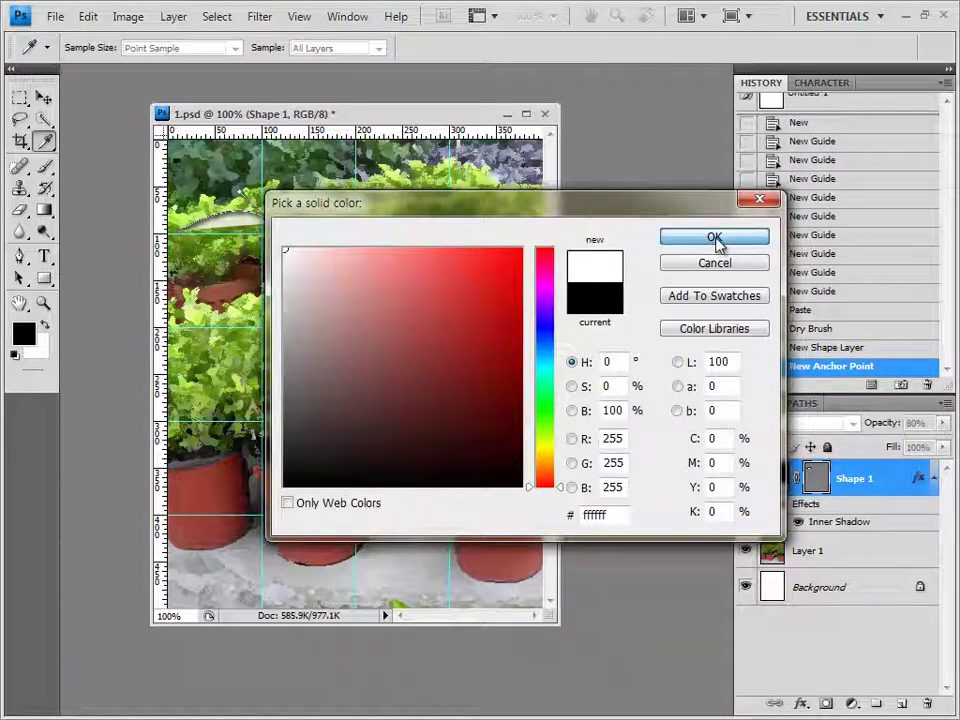
left_click(715, 240)
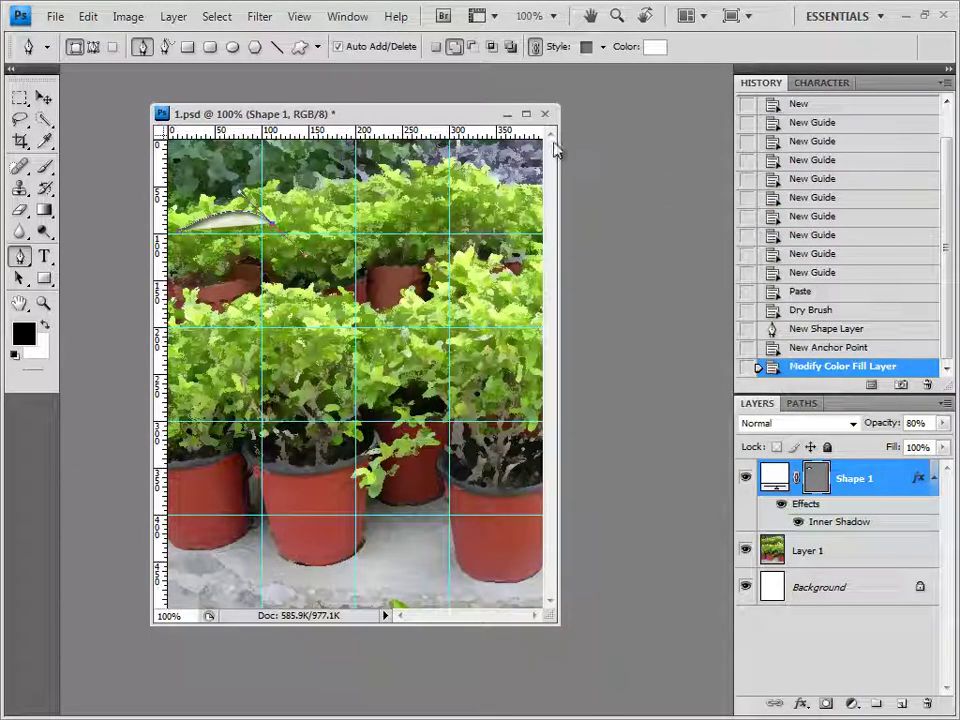
left_click(603, 46)
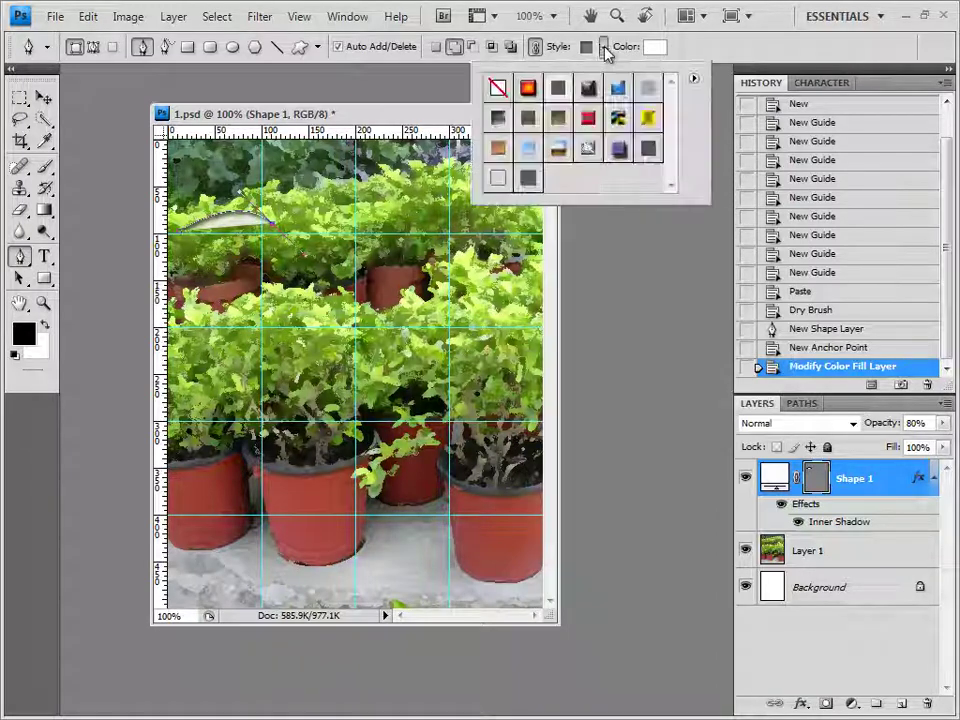
left_click(498, 87)
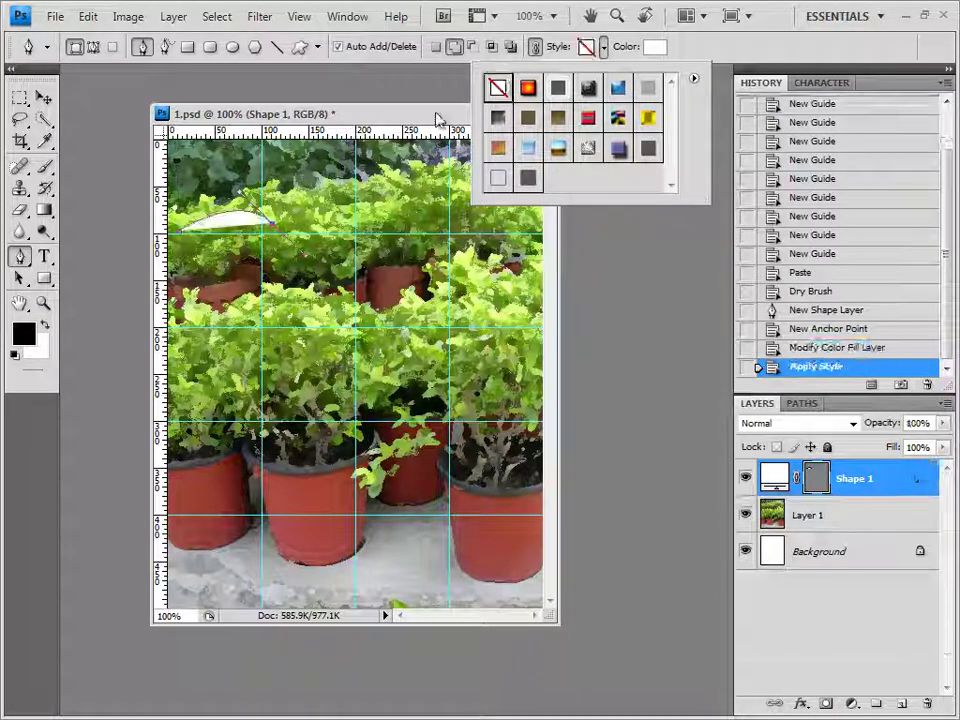
left_click(713, 53)
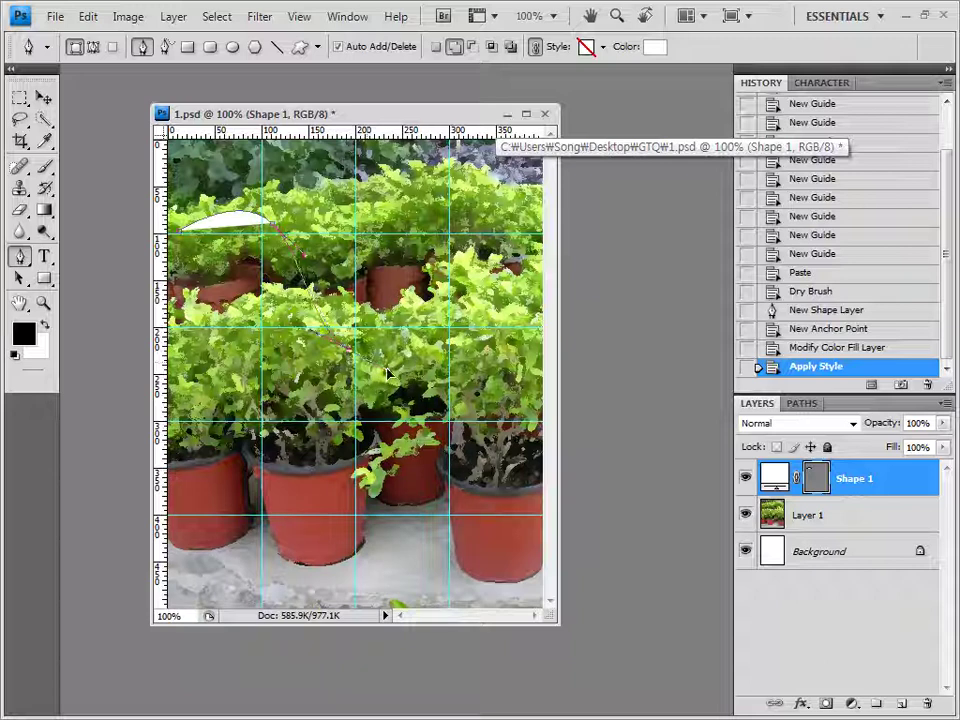
Complete and close the curved, leaf-like Pen shape, ending its lower tip at about 240 pixels across and 240 pixels down
left_click_drag(343, 343, 281, 240)
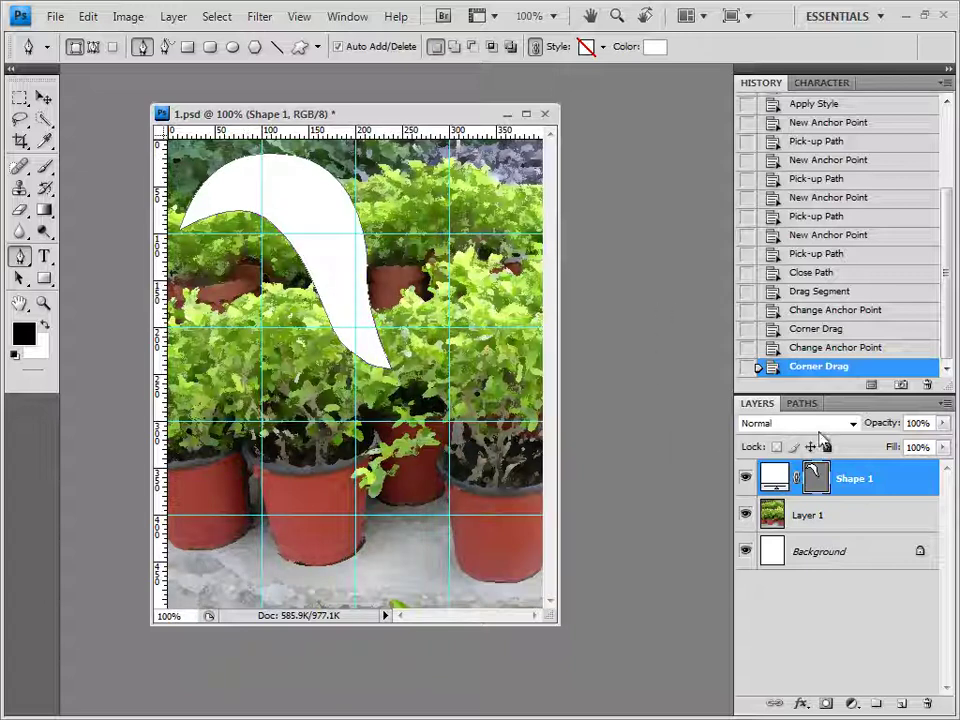
Save the shape's vector mask path under the name 향기
left_click(801, 403)
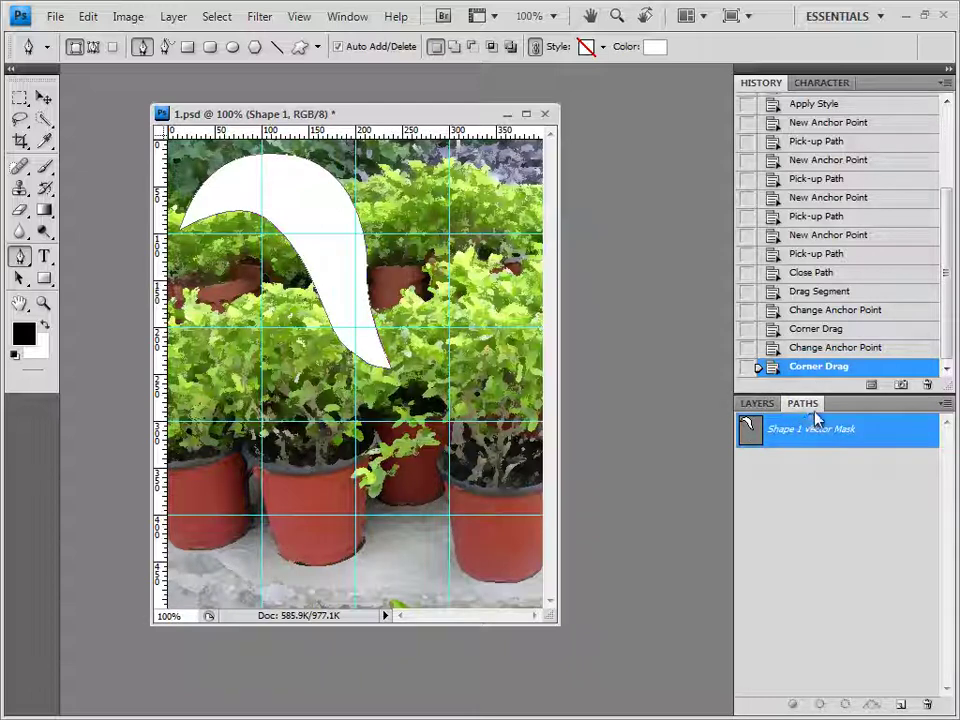
left_click(348, 16)
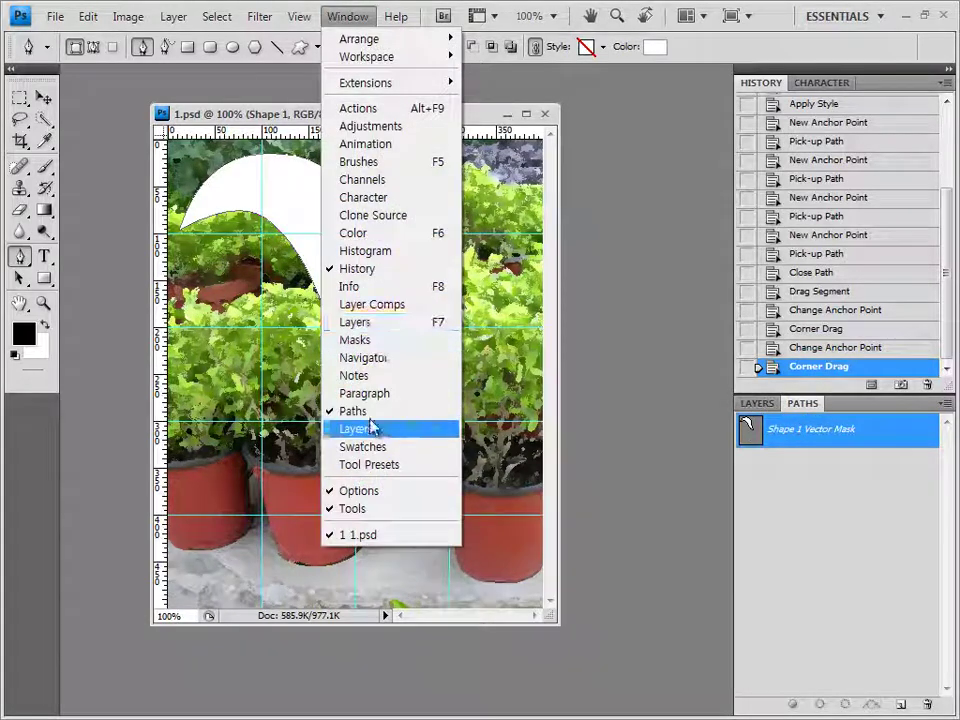
left_click(825, 430)
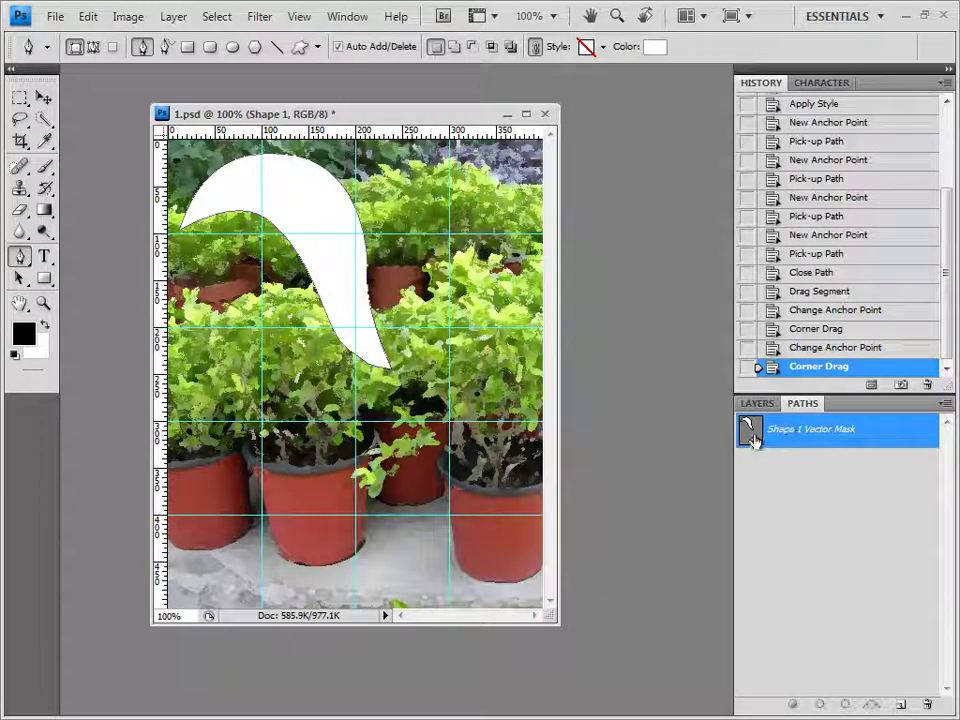
double_click(778, 436)
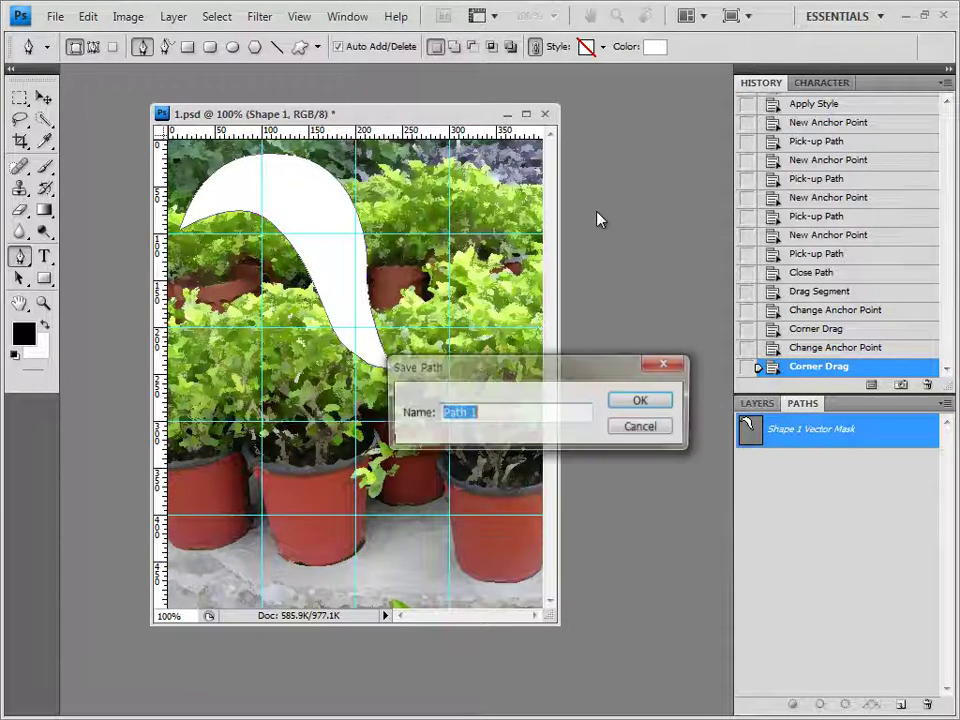
left_click_drag(512, 377, 525, 253)
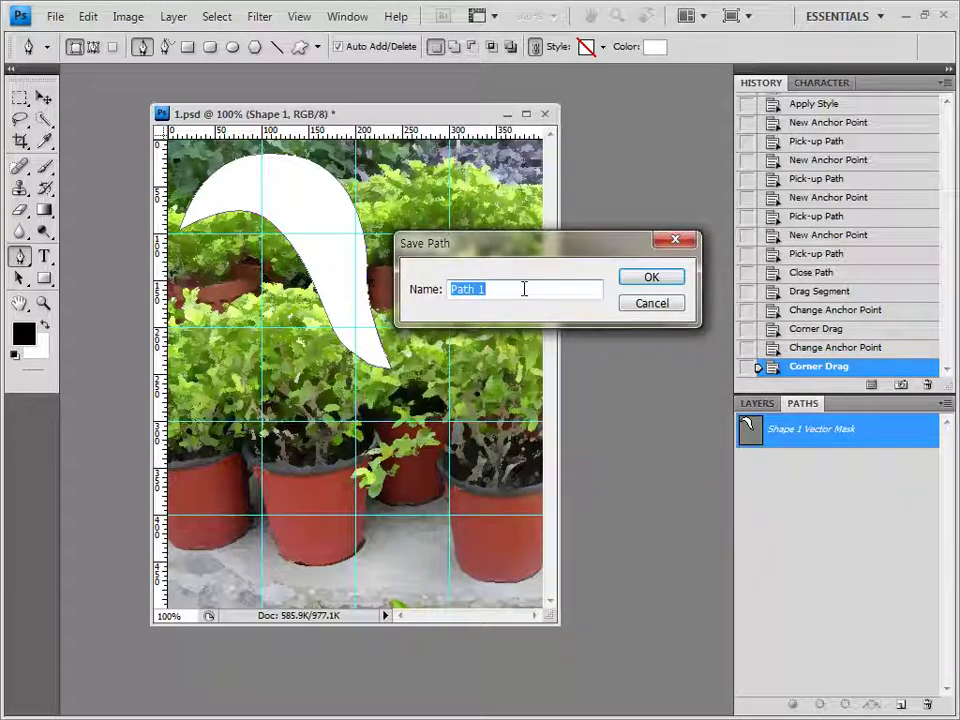
type("향기")
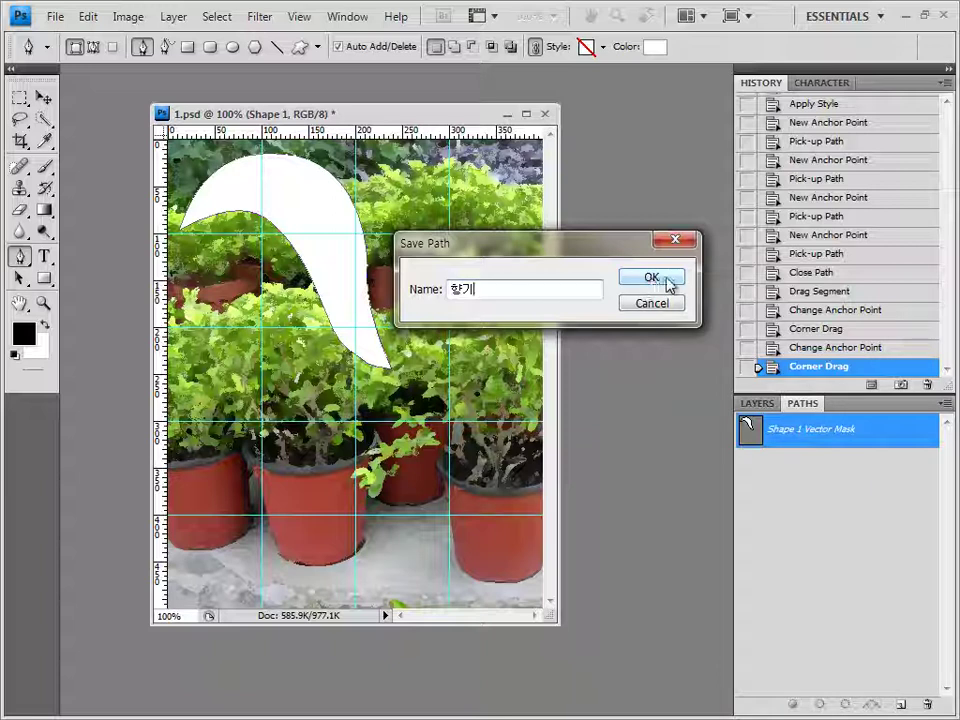
left_click(667, 280)
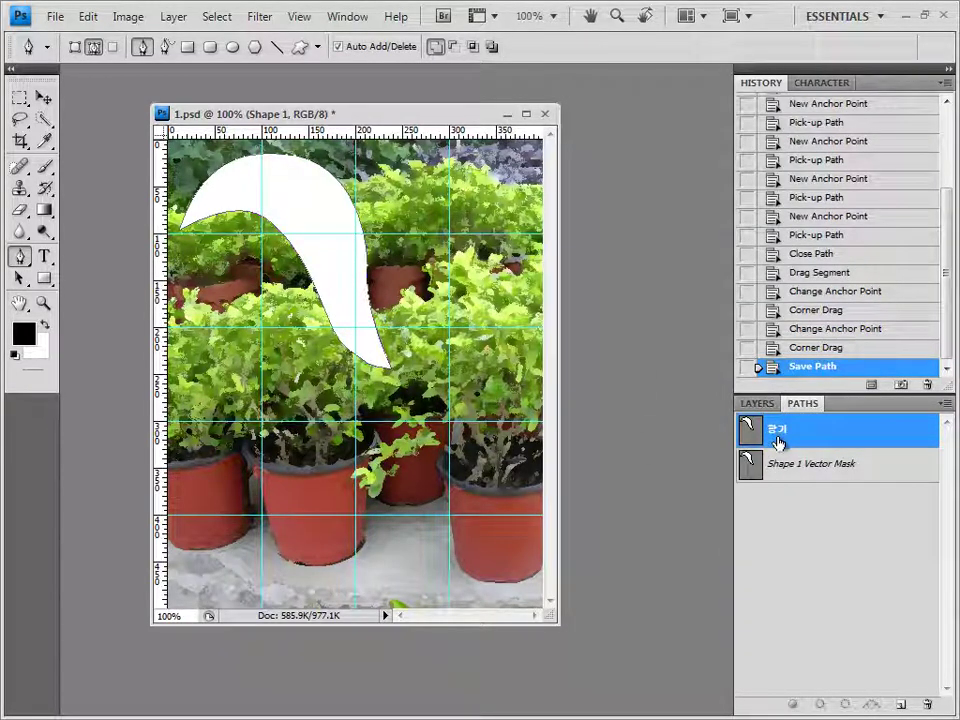
Copy the entire 1급-2.jpg texture and paste it into 1.psd above the Shape 1 layer
left_click(821, 519)
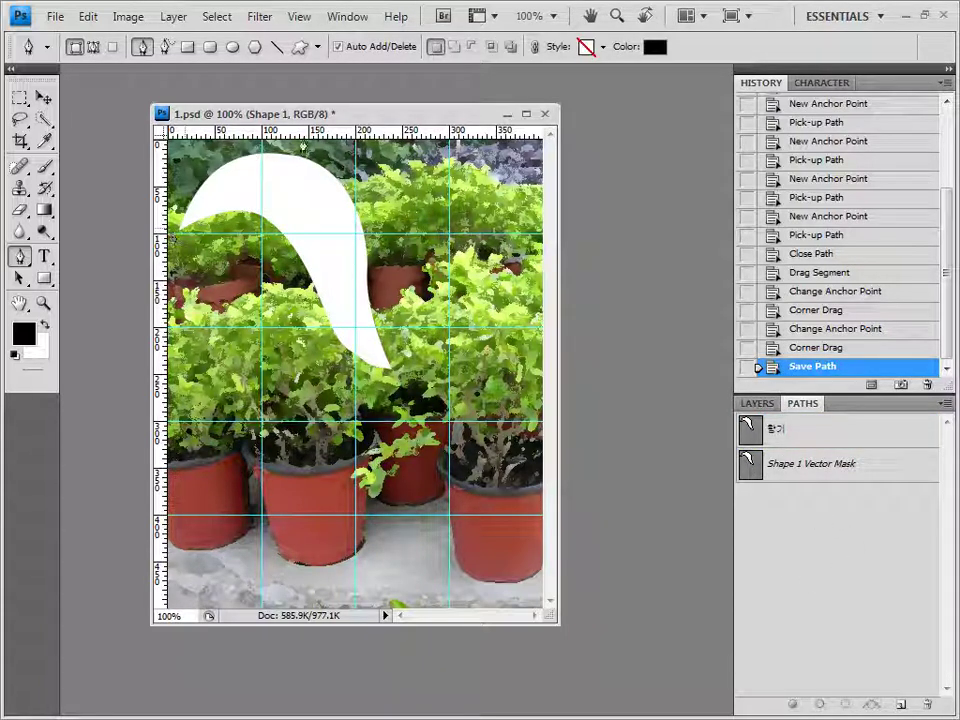
left_click(764, 404)
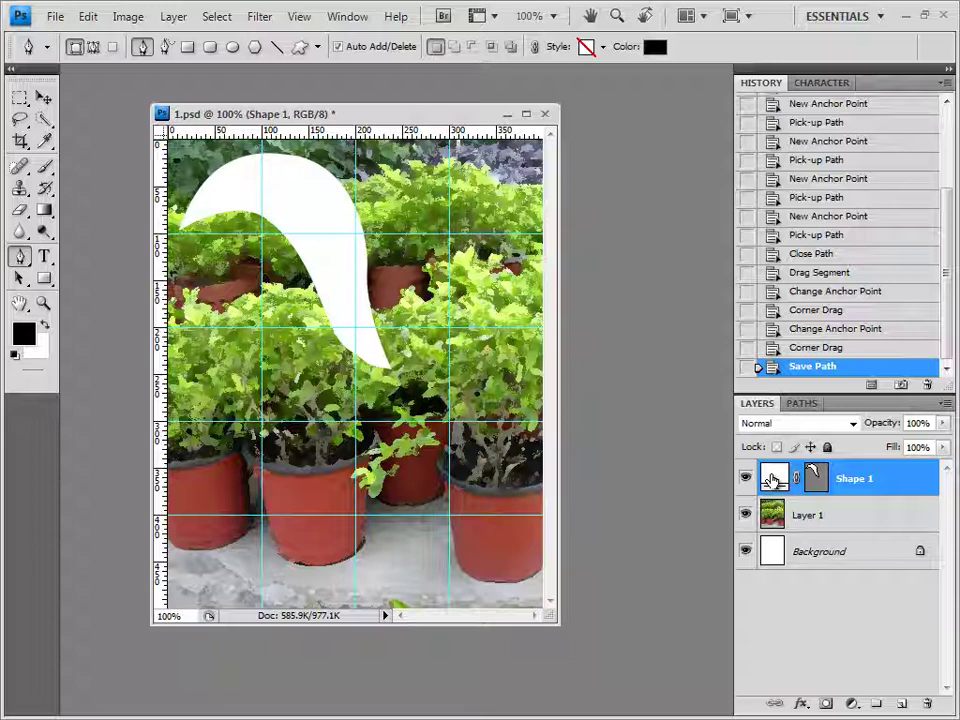
key("alt+Tab")
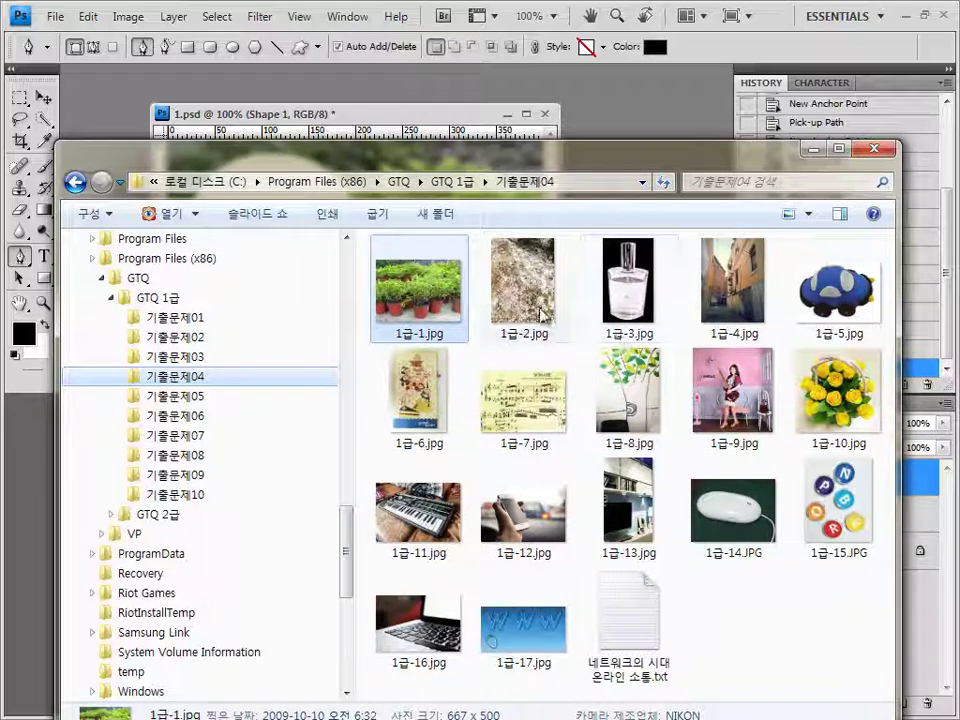
left_click_drag(525, 288, 610, 105)
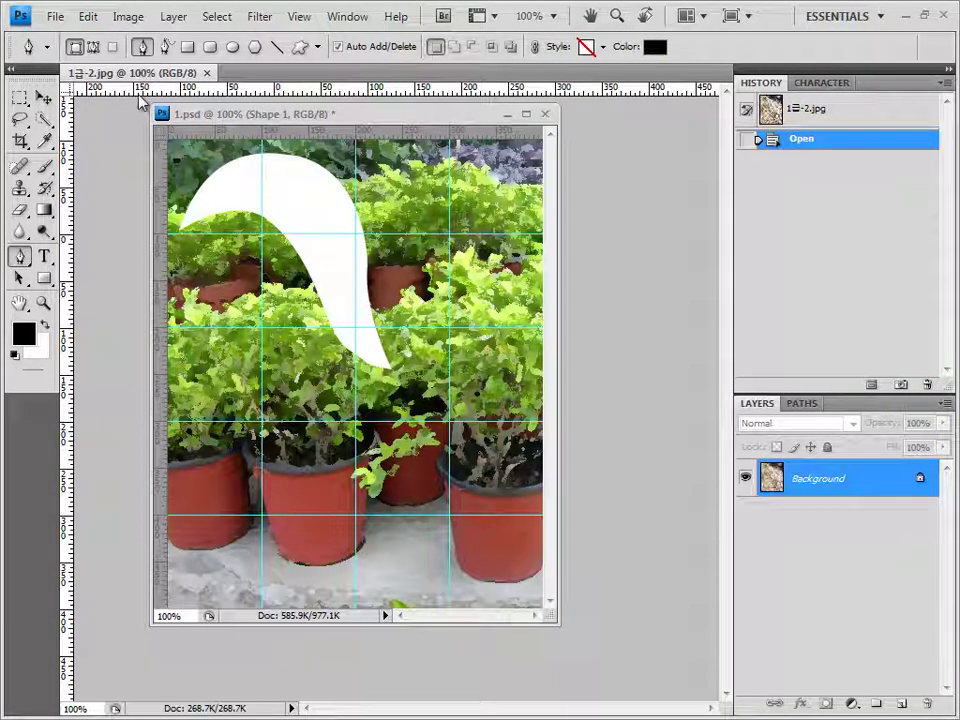
left_click_drag(110, 73, 105, 136)
key("ctrl+a")
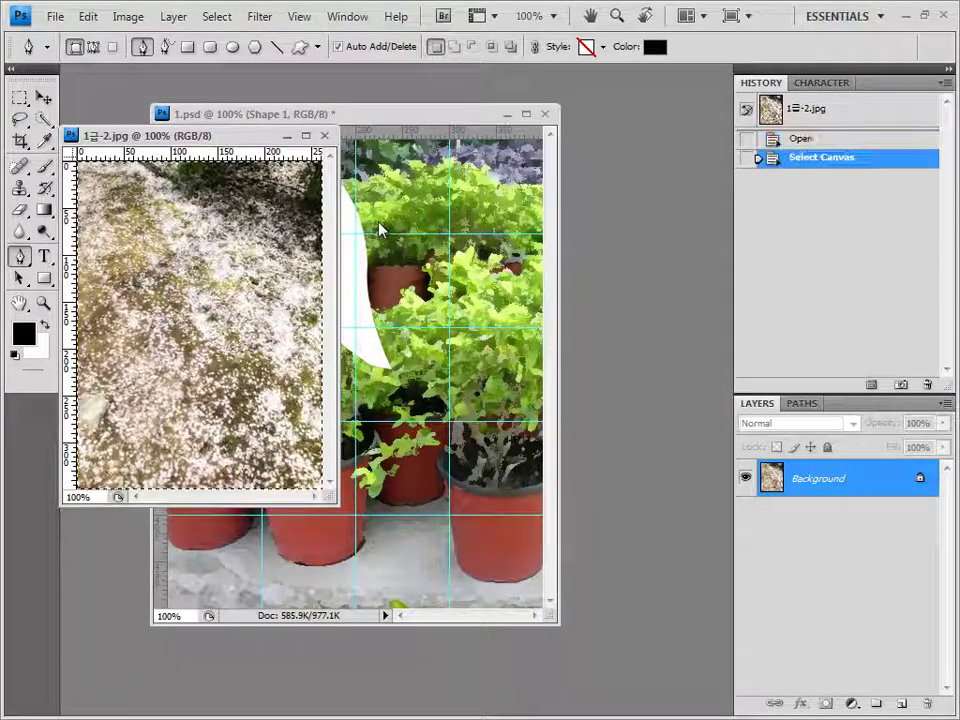
left_click(325, 135)
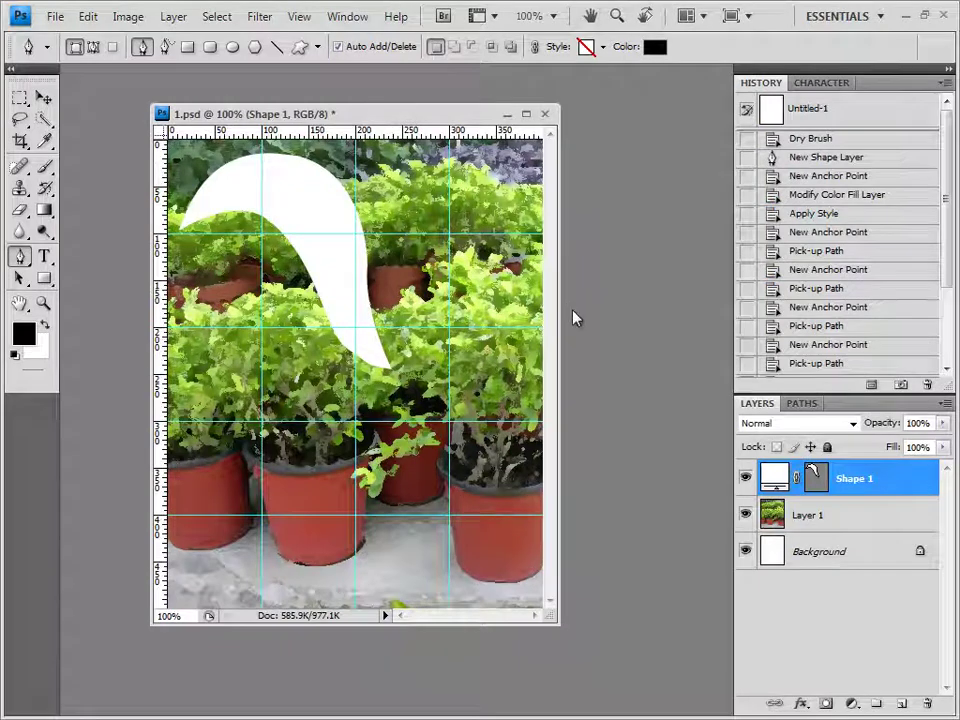
key("ctrl+v")
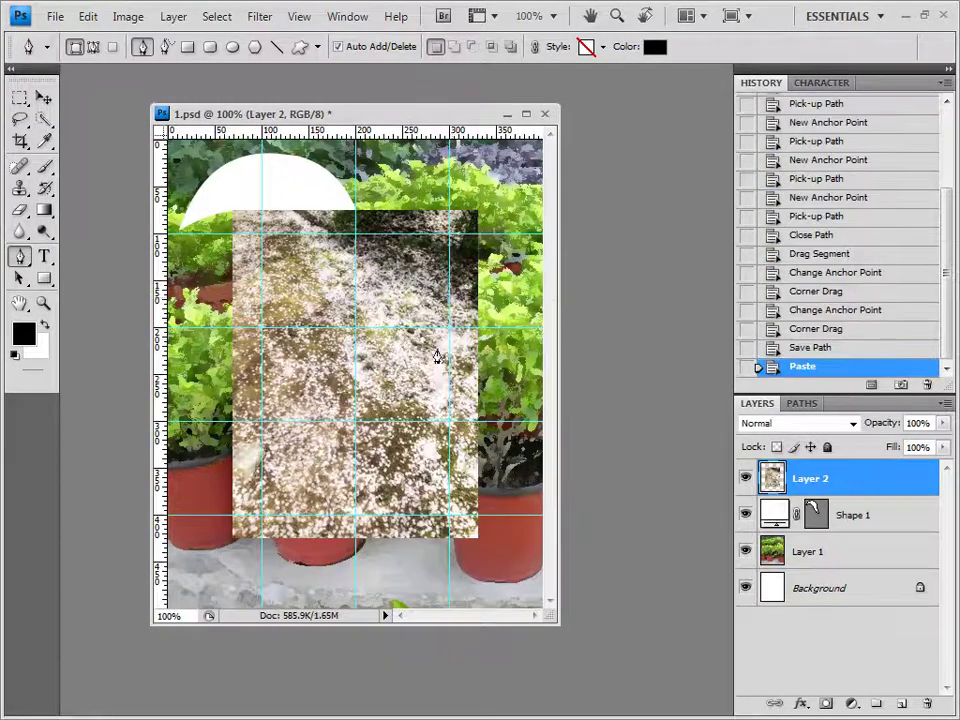
Move the pasted texture over the curved white shape and clip it to the Shape 1 layer
left_click(43, 97)
left_click_drag(422, 386, 349, 285)
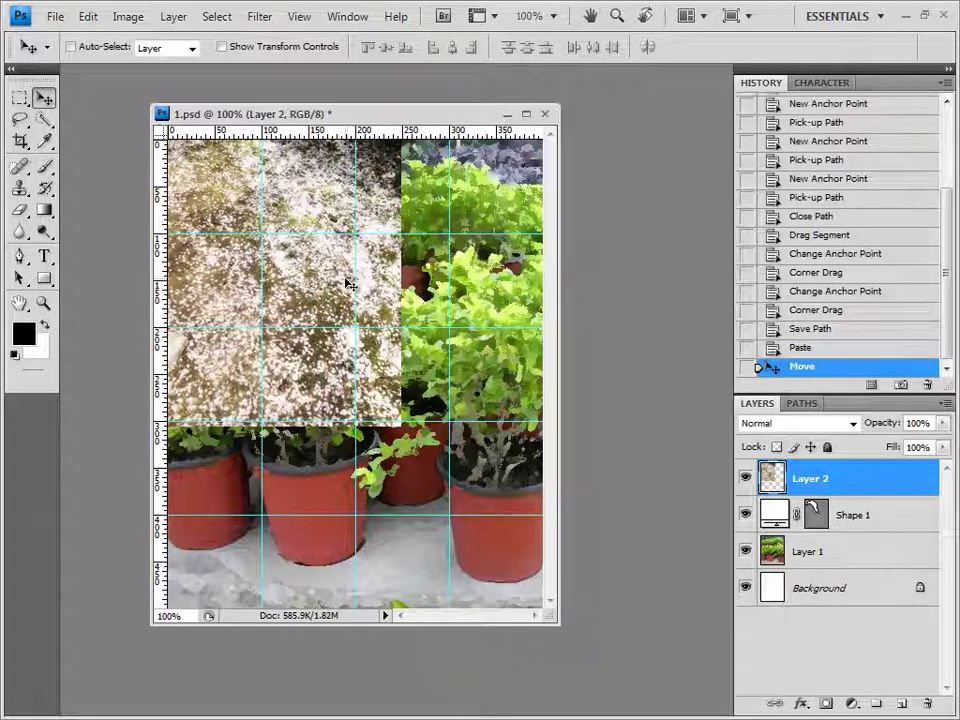
left_click(862, 497, "alt")
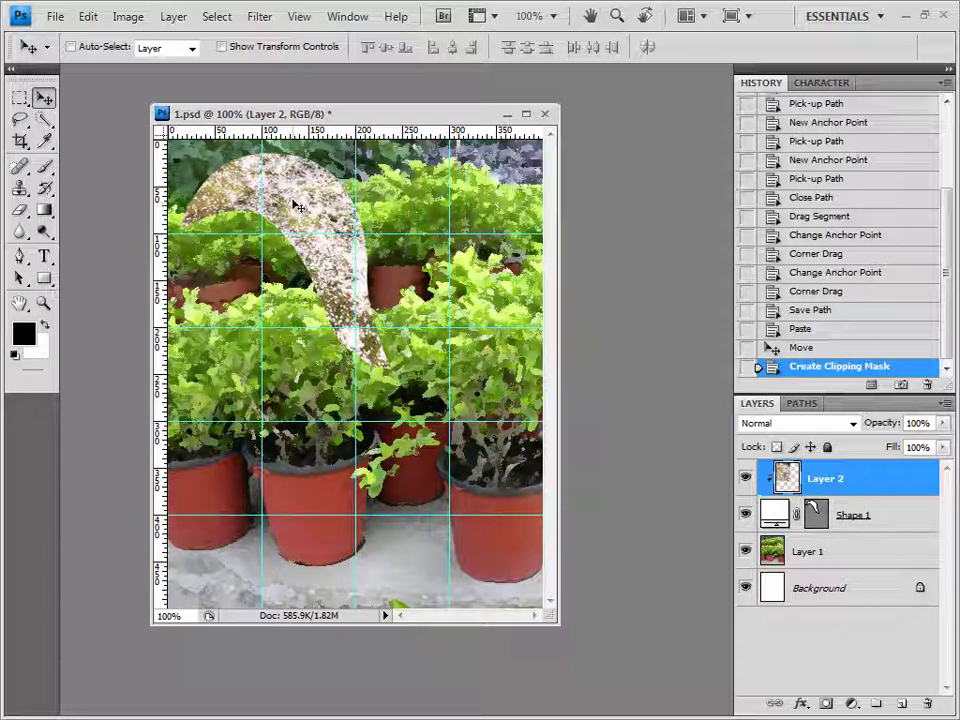
Free-transform the clipped texture to about 87.3% and shift it until it covers the shape down to its lower tip
key("ctrl+t")
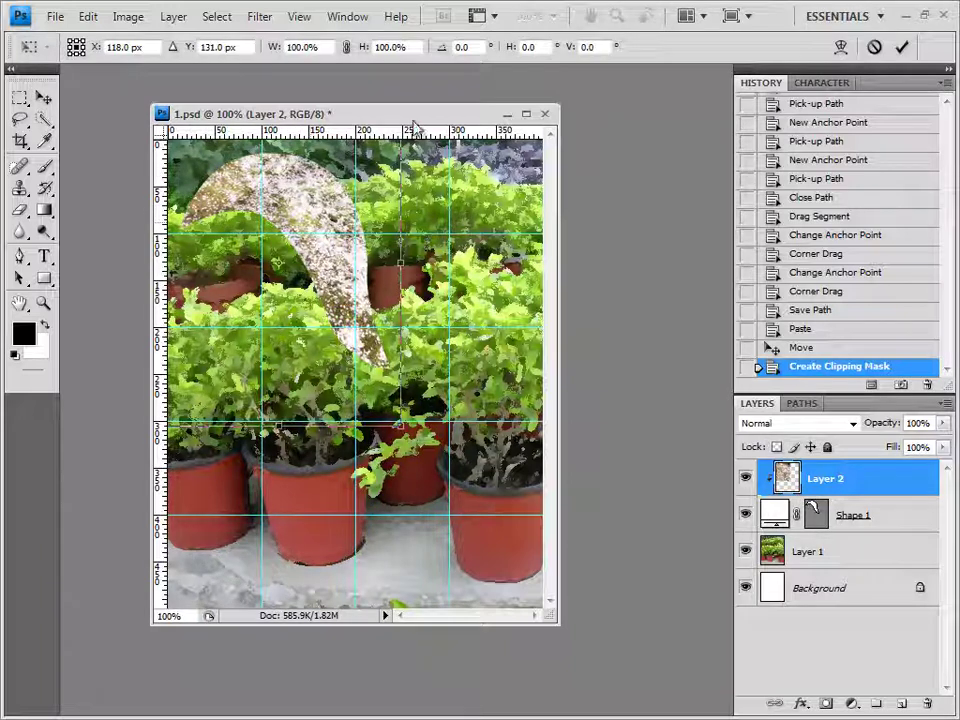
left_click_drag(400, 424, 372, 388)
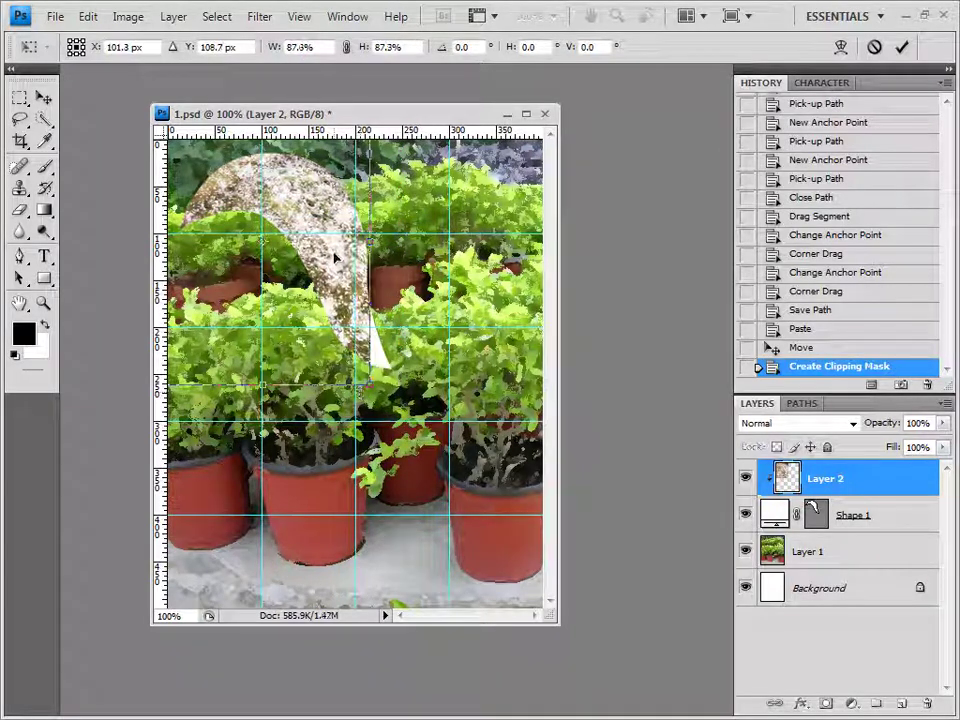
left_click_drag(334, 257, 355, 297)
key("Right")
key("Right")
key("Right")
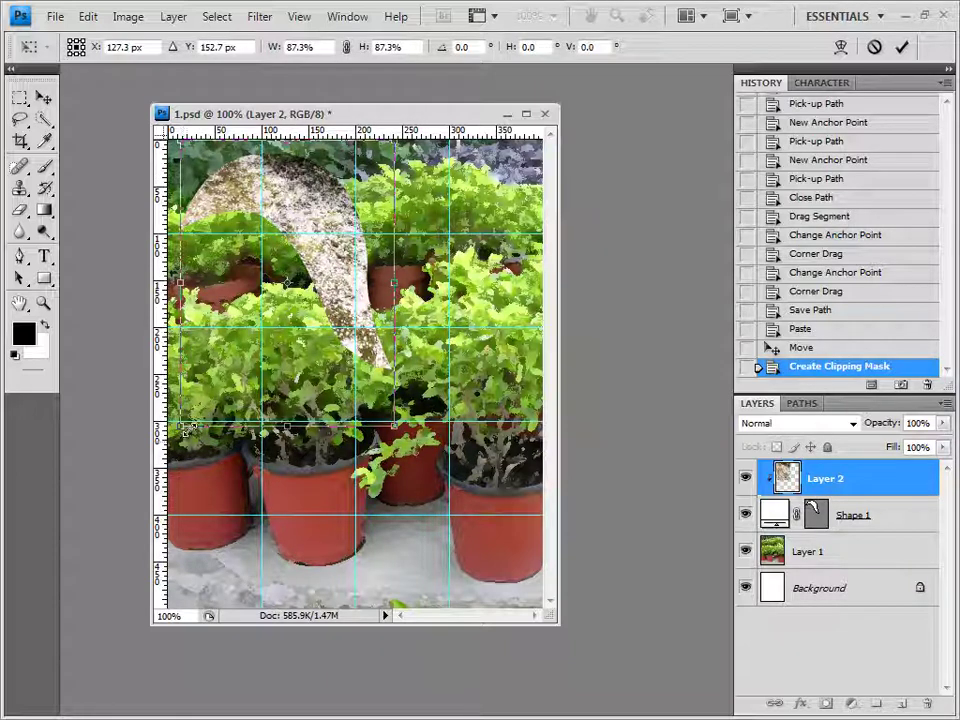
key("Left")
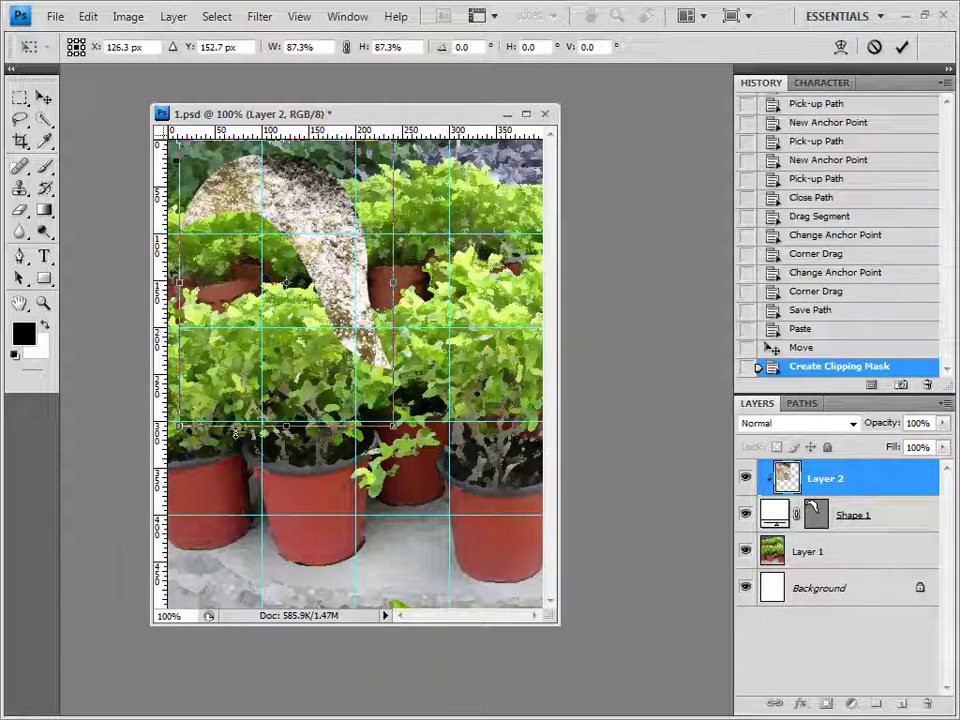
Enlarge the texture to about 92%, nudge it to about X 120, Y 157 px, and apply the transform
left_click_drag(178, 423, 168, 440)
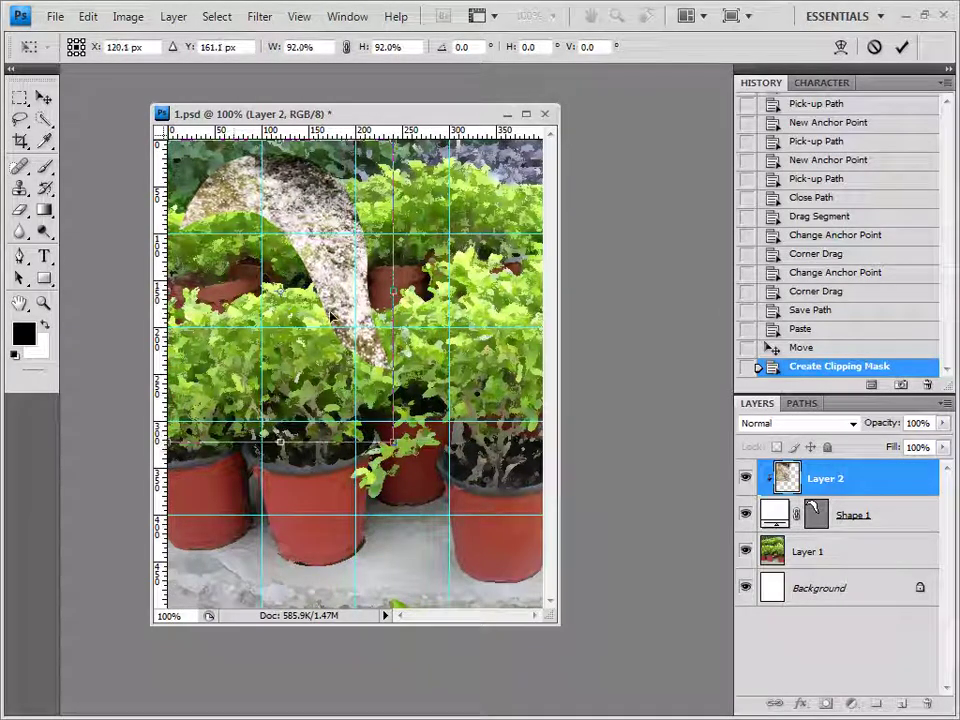
key("Up")
key("Up")
key("Up")
key("Up")
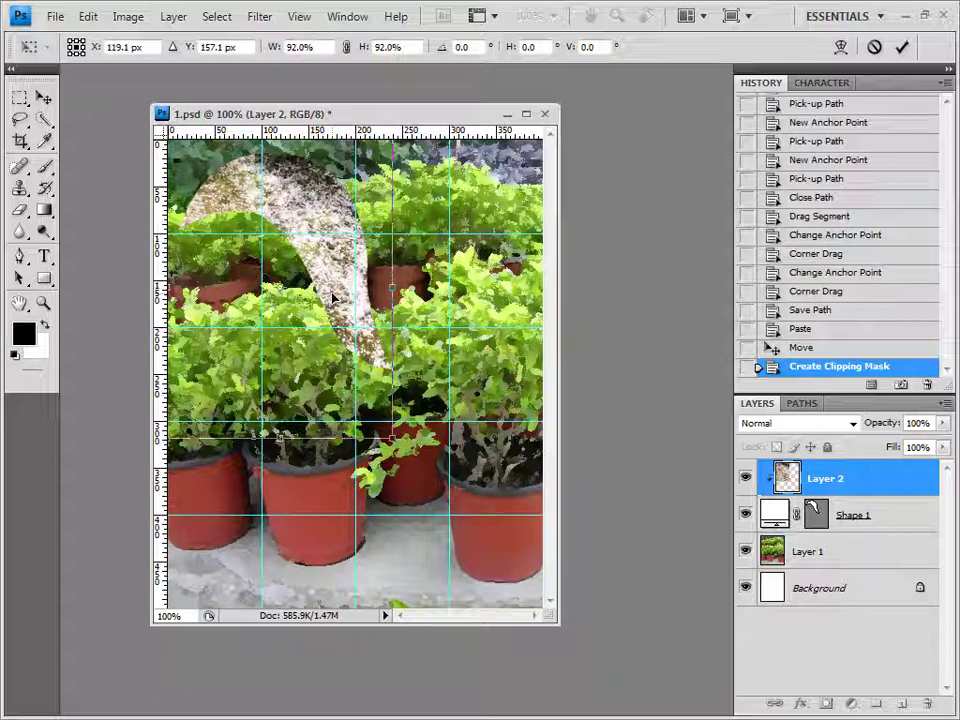
key("Left")
key("Right")
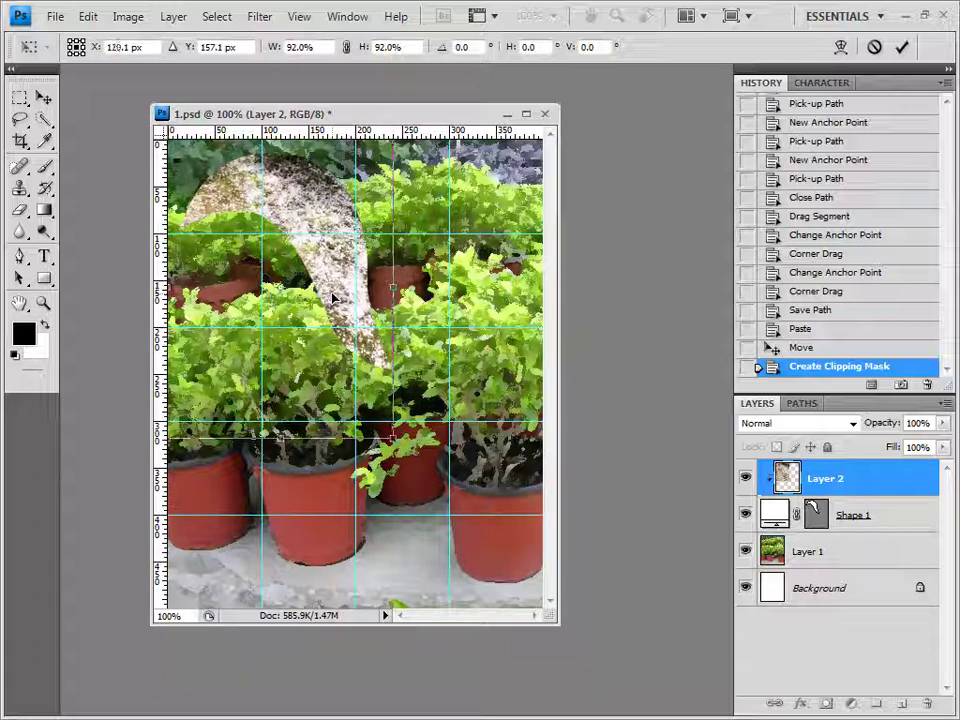
key("Return")
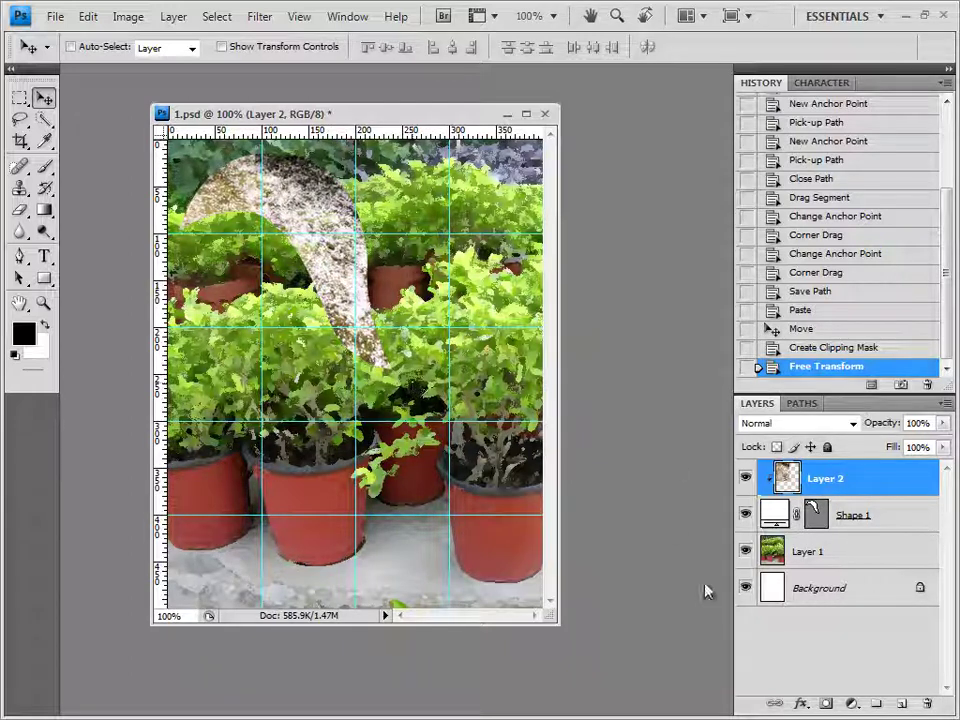
Add a 3 px outside stroke in yellow (ffe400) to the Shape 1 layer
double_click(866, 517)
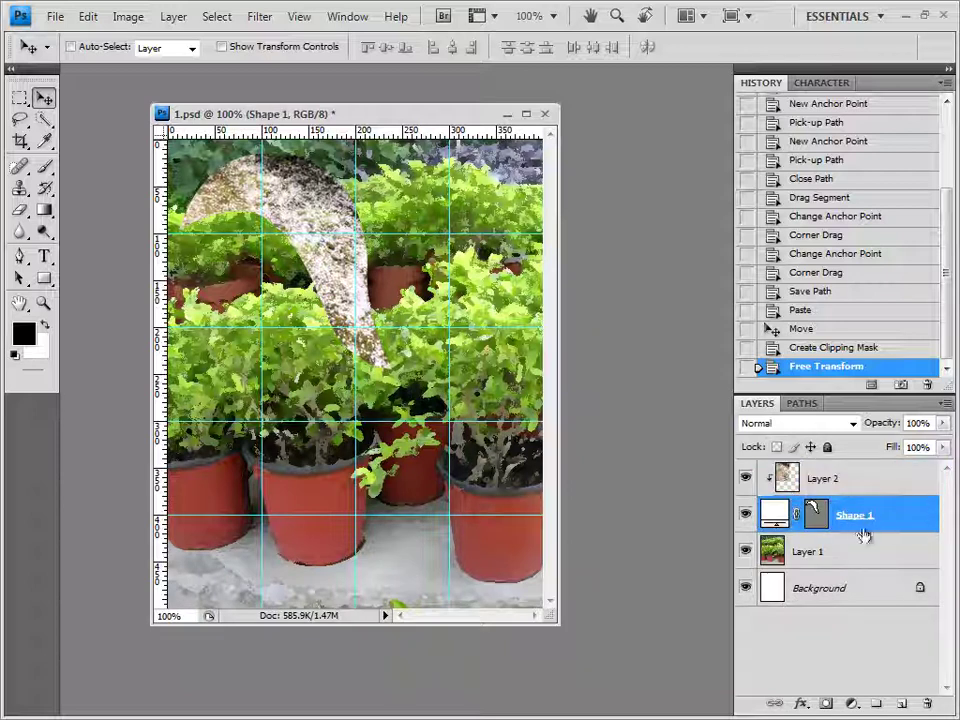
key("Return")
left_click(801, 703)
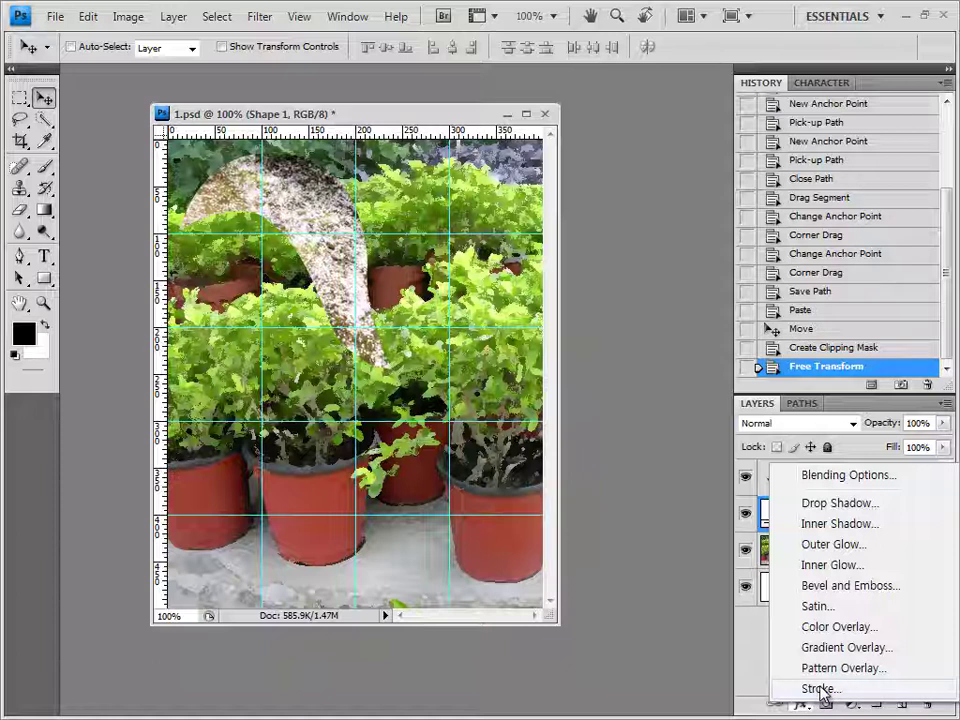
left_click(820, 688)
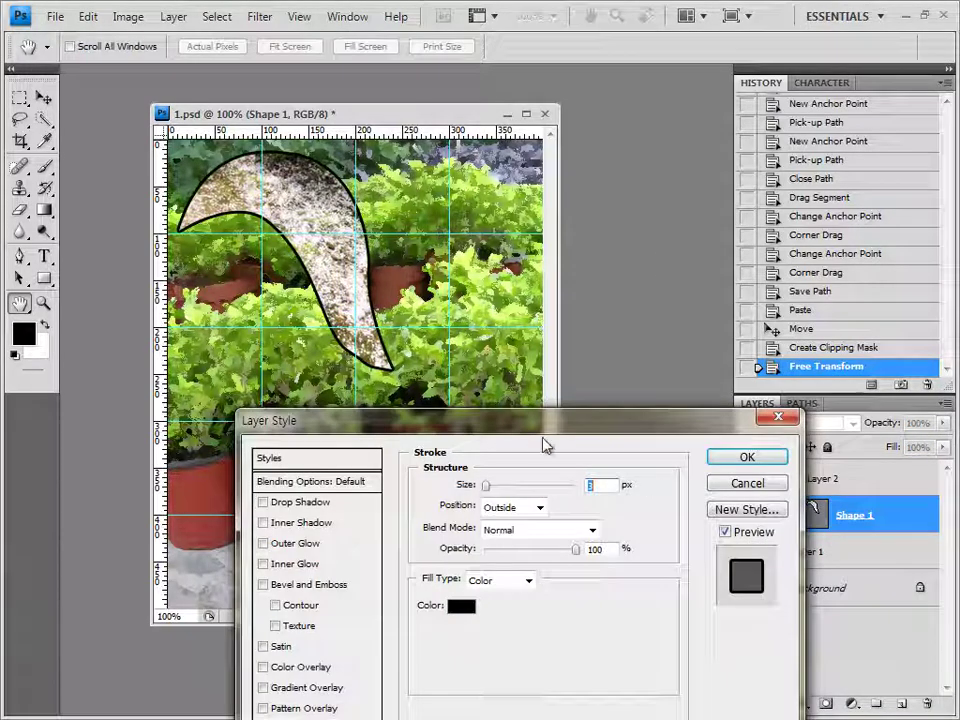
left_click_drag(592, 300, 659, 157)
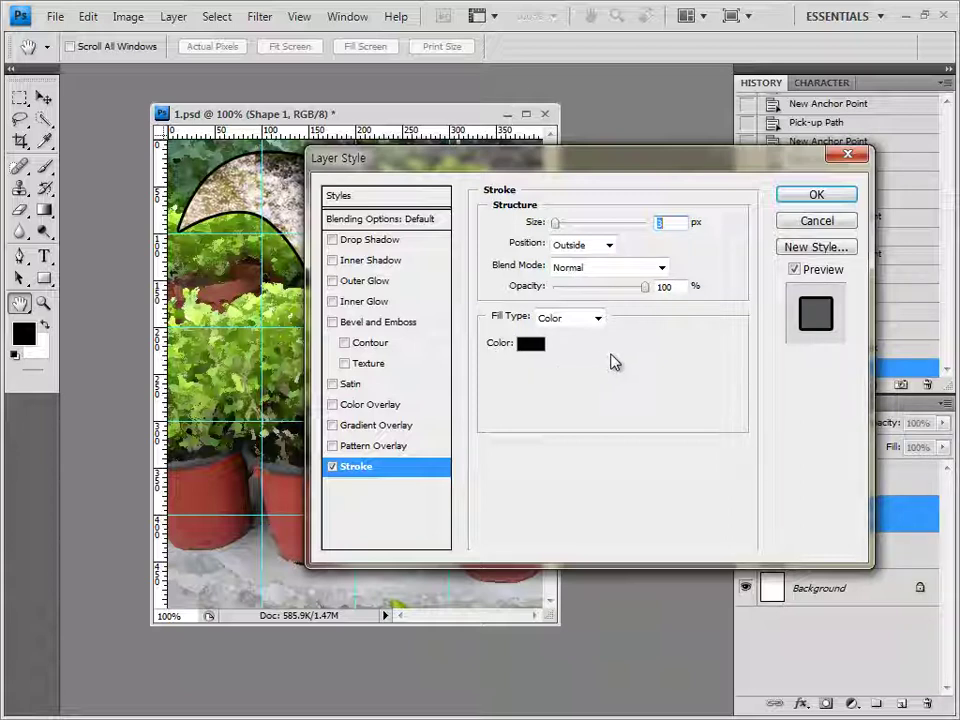
left_click(531, 346)
left_click(611, 514)
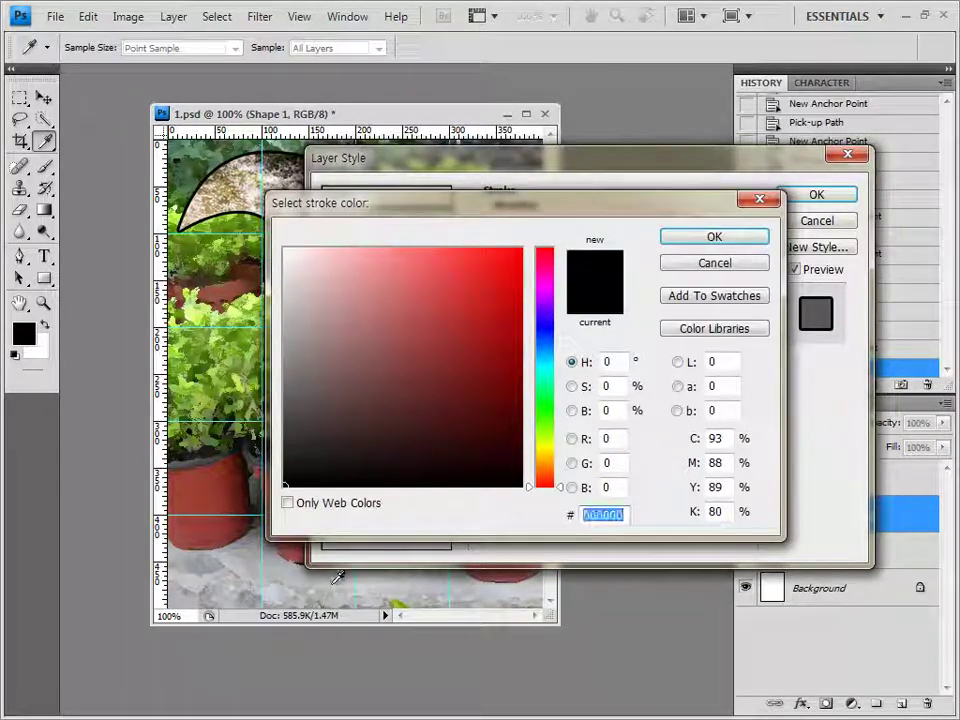
type("ffe400")
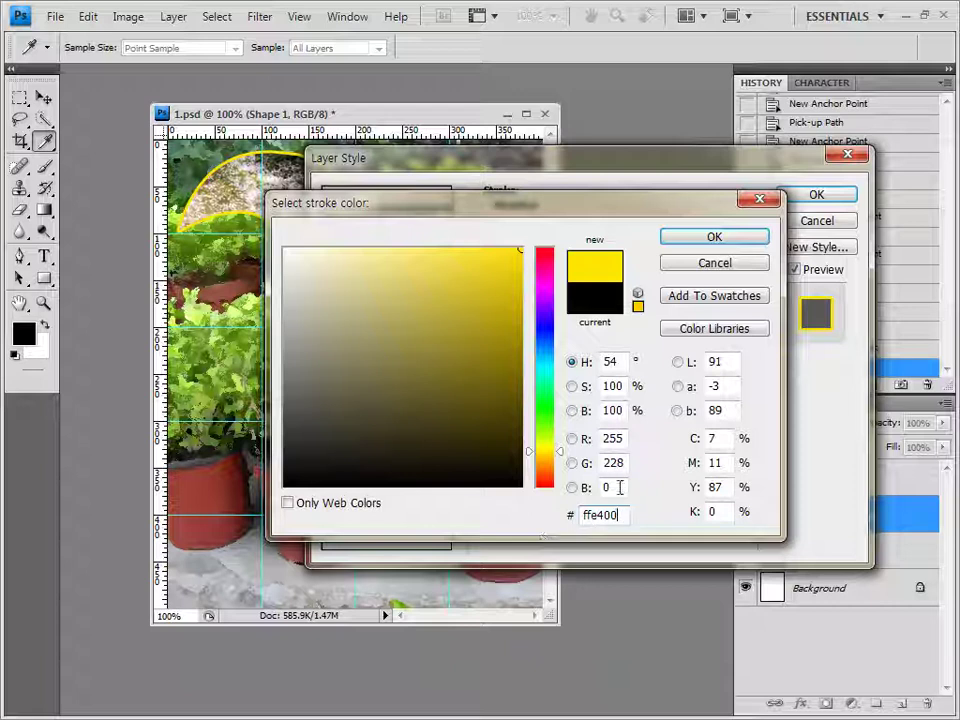
left_click(745, 244)
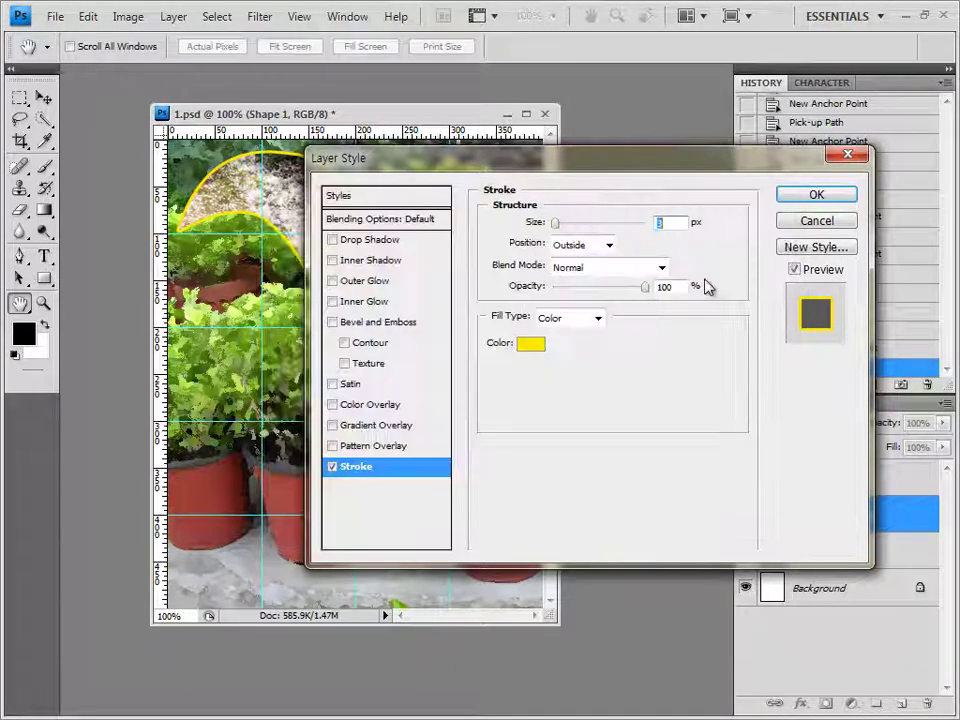
Add a default drop shadow to Shape 1, apply the layer style, and collapse its effects list
left_click(395, 242)
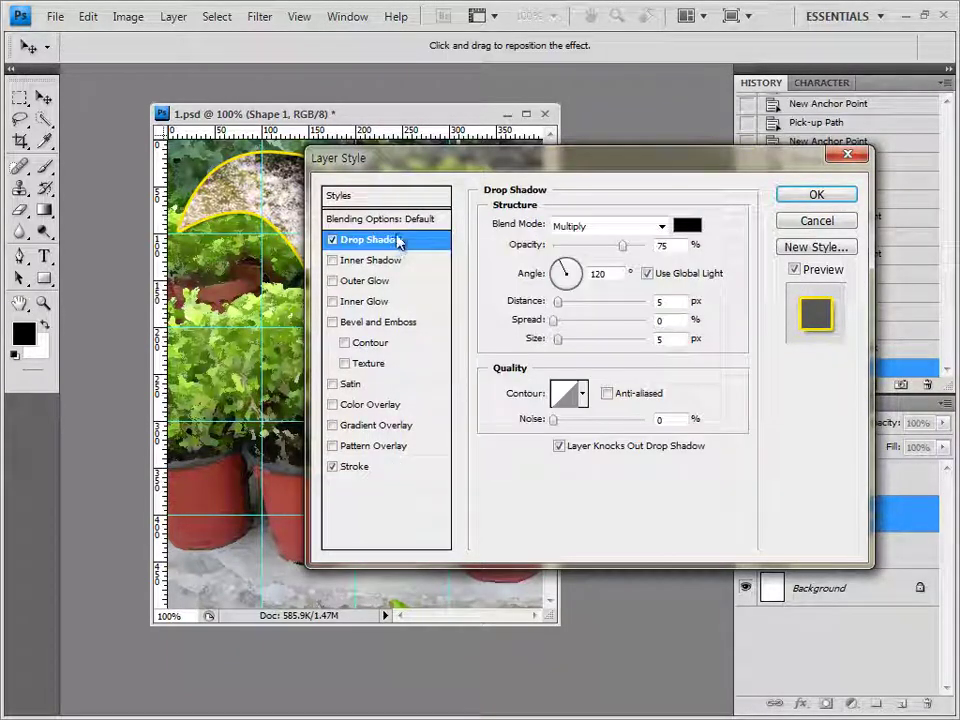
left_click(830, 194)
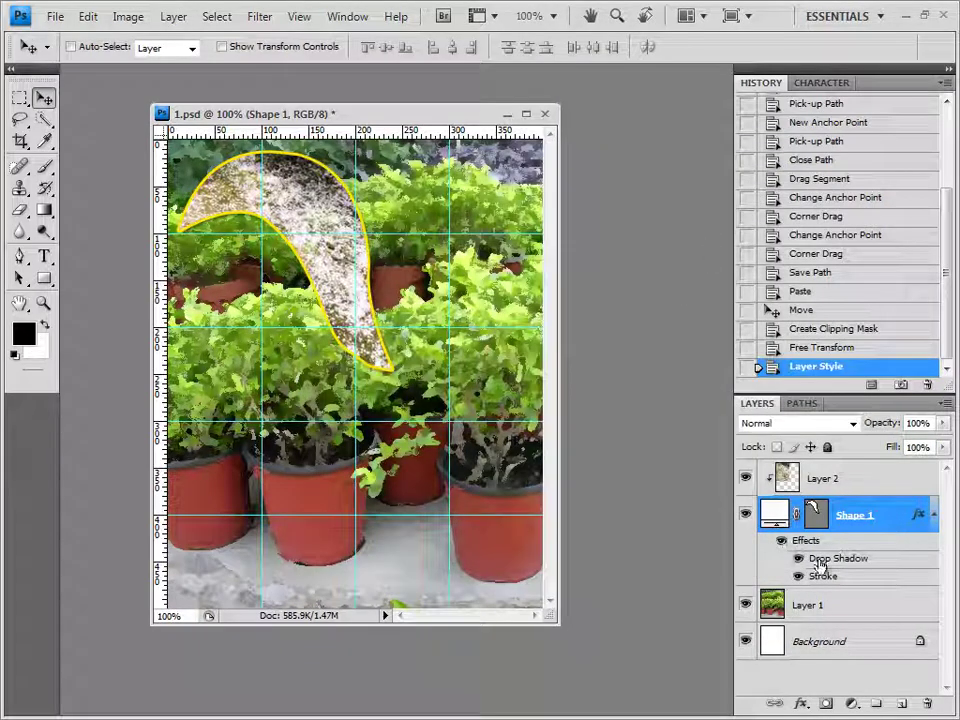
left_click(935, 517)
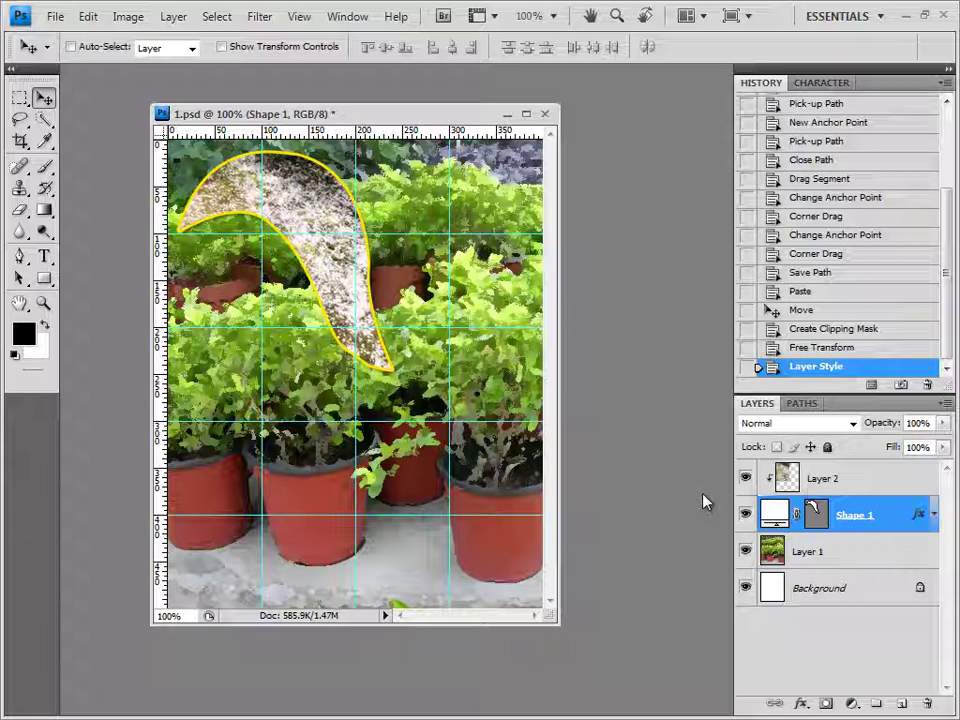
Make the clipped texture layer active and open 1급-3.jpg in its own floating window
left_click(839, 479)
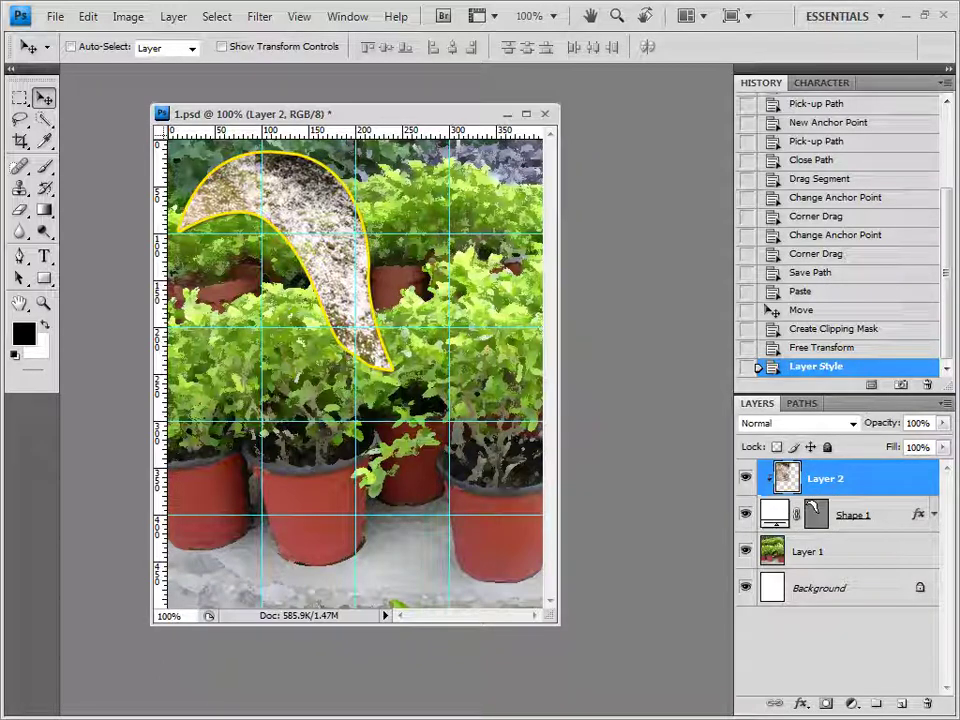
key("alt+Tab")
left_click_drag(648, 345, 300, 115)
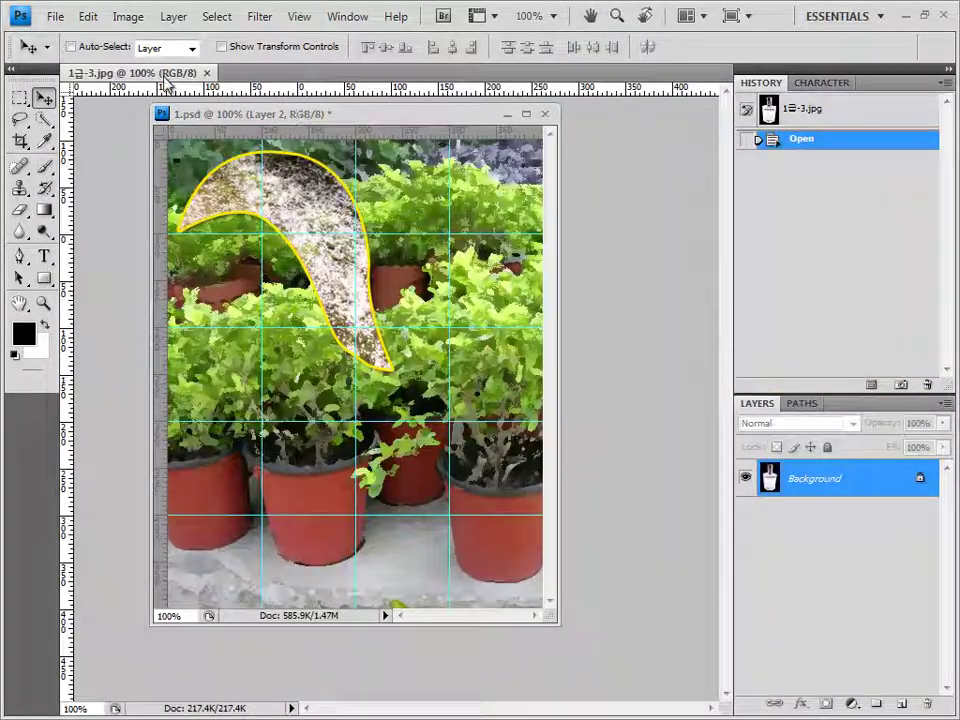
left_click_drag(150, 72, 225, 213)
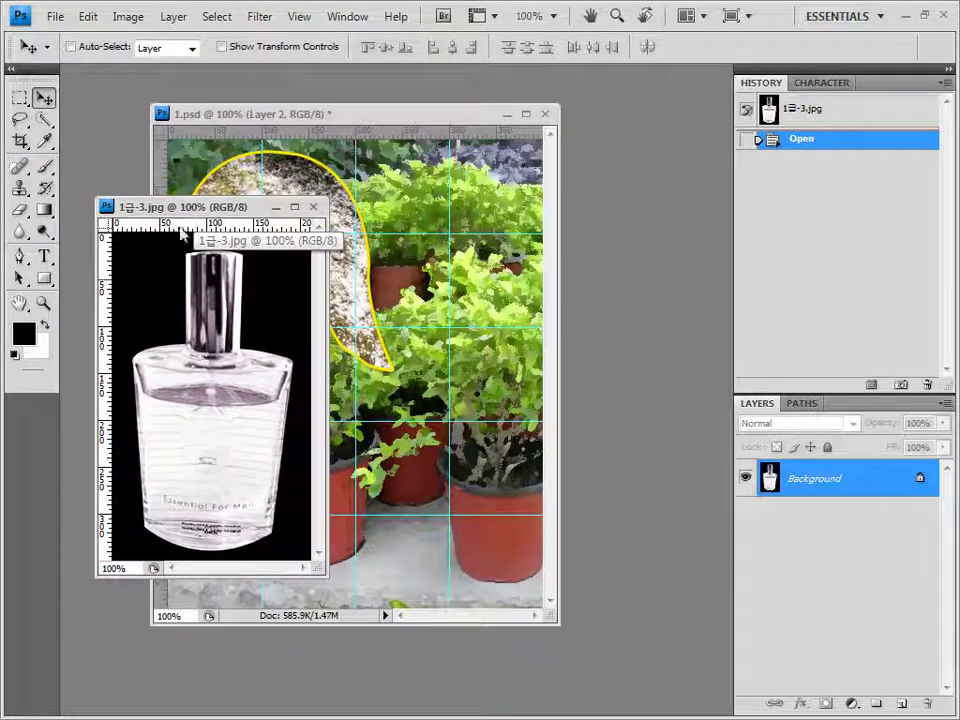
Select the perfume bottle by inverting a Magic Wand selection of the black background, copy it, and close 1급-3.jpg
left_click(46, 121)
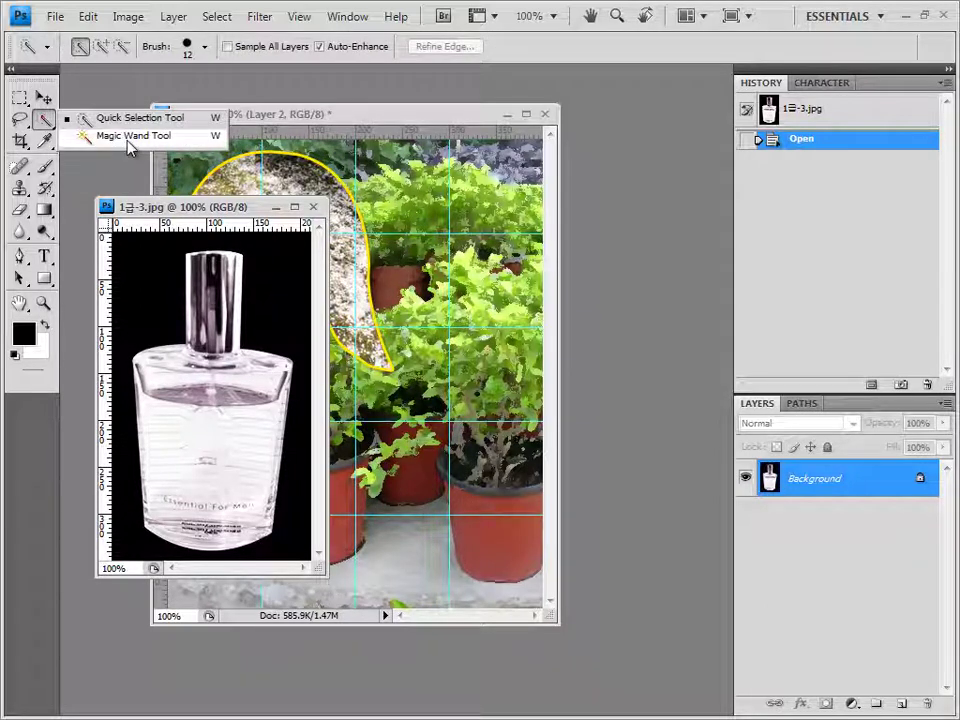
left_click(130, 136)
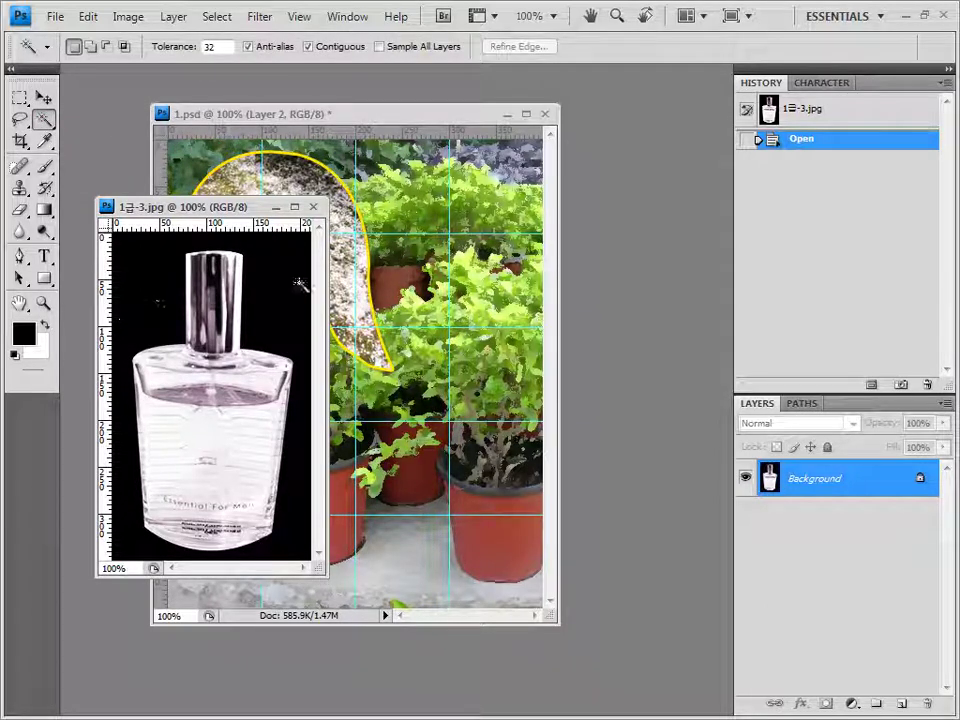
left_click(157, 265)
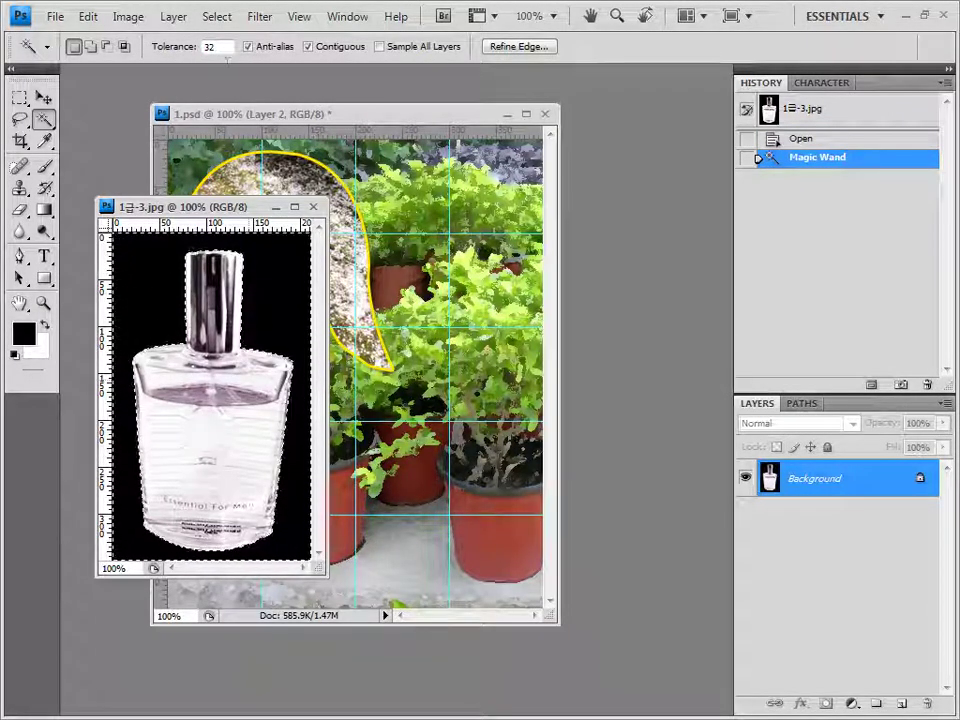
left_click(217, 17)
left_click(231, 92)
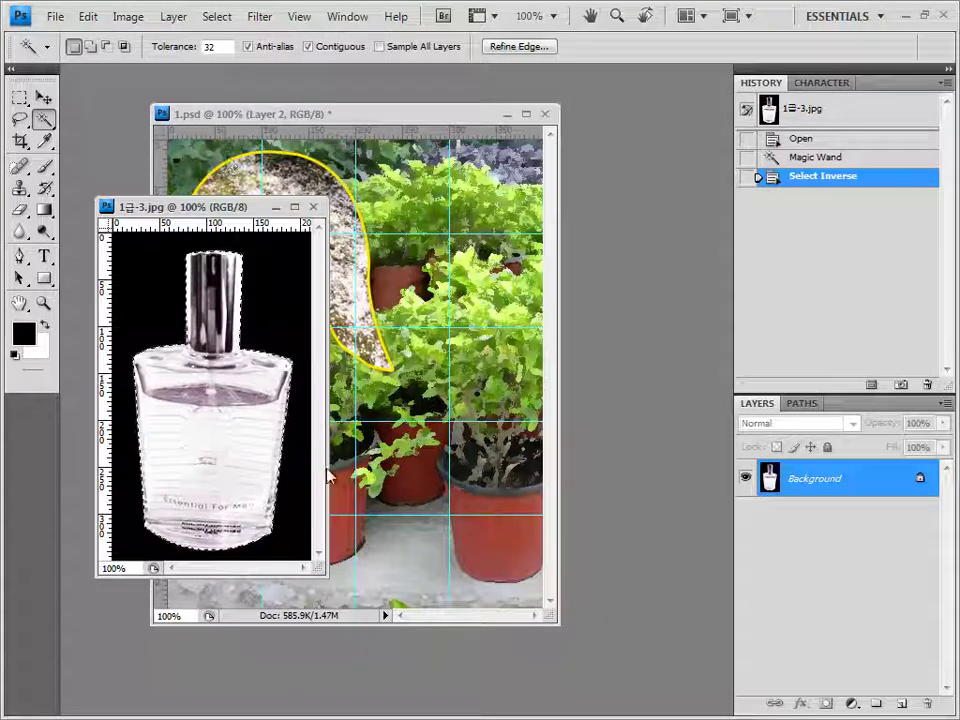
left_click(313, 207)
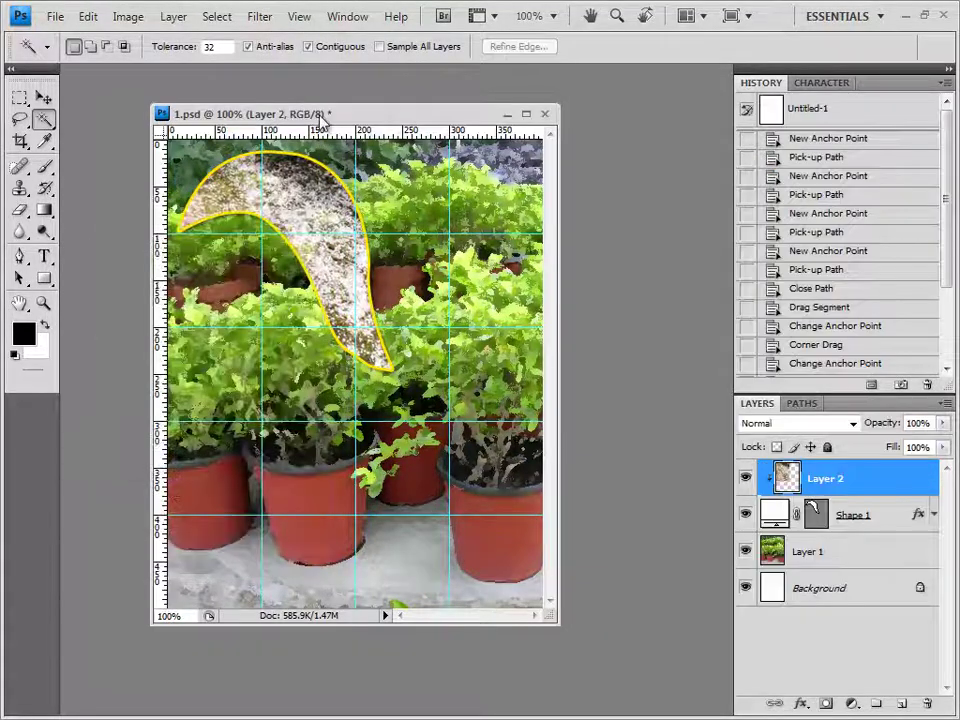
Paste the perfume bottle into 1.psd as a new layer and move it down and to the right over the pots
key("ctrl+v")
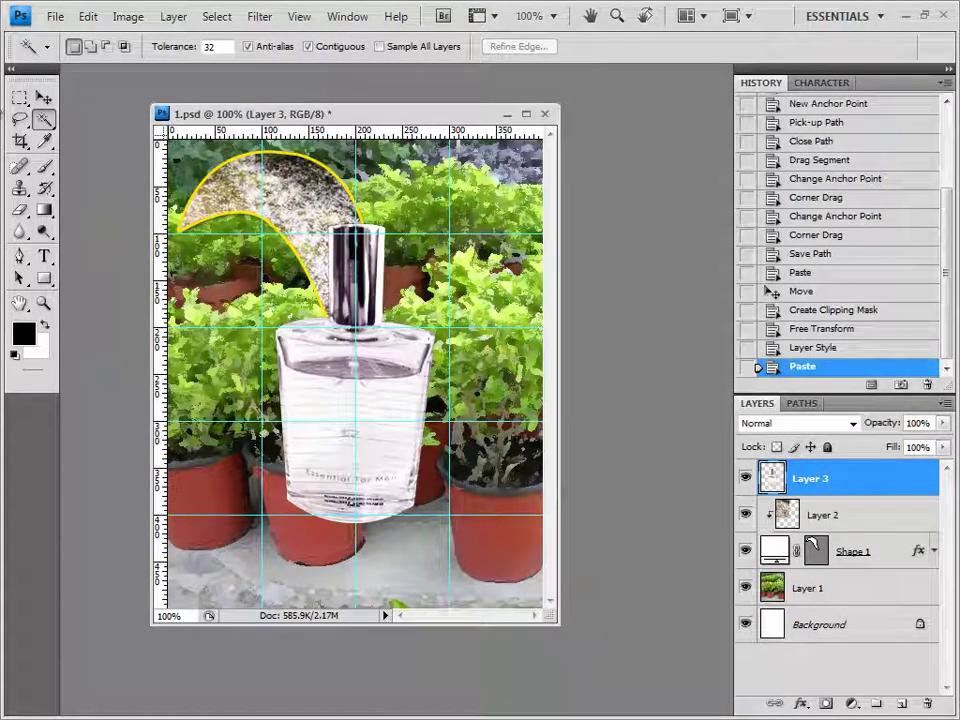
key("v")
left_click_drag(400, 437, 444, 465)
Free-transform the bottle to about 86% width and 81% height, rotate it about -16°, and place it in the image's lower-right corner
key("ctrl+t")
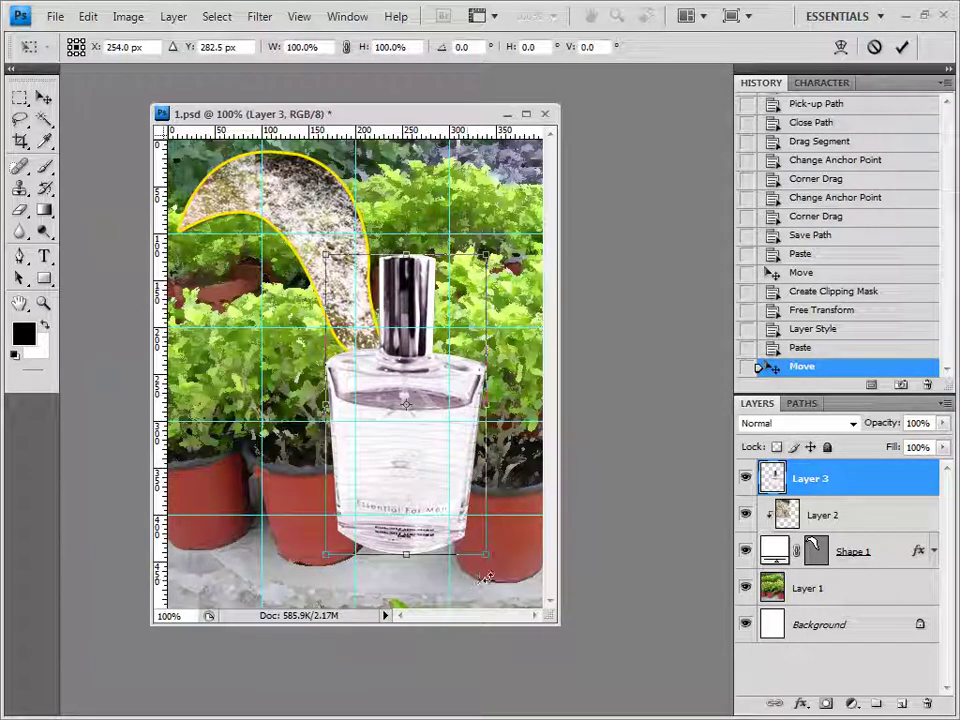
left_click_drag(487, 574, 515, 533)
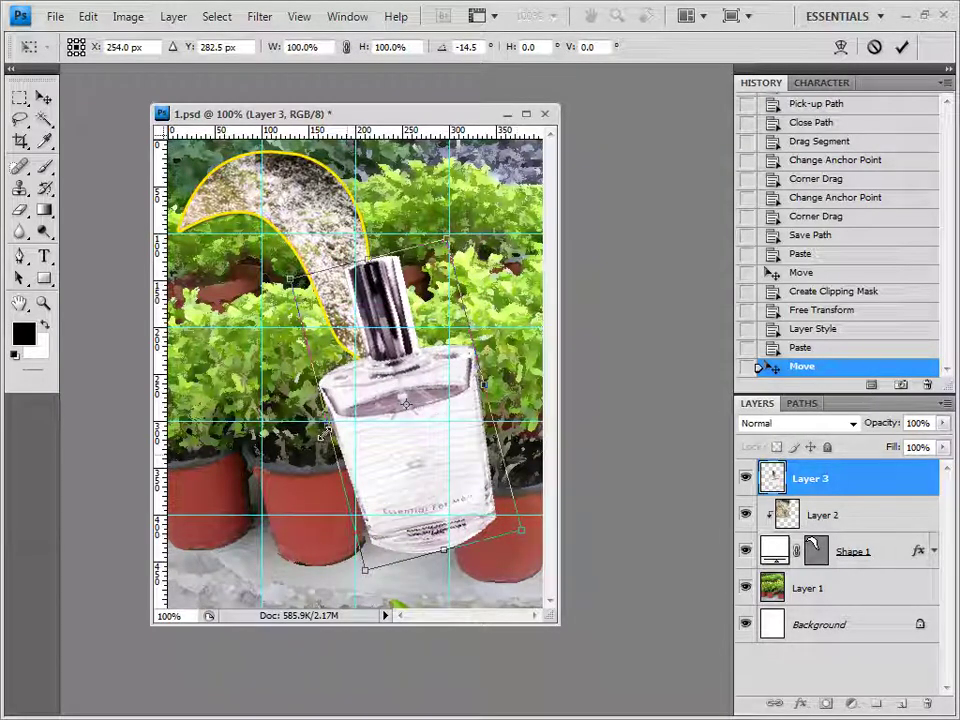
left_click_drag(328, 423, 340, 420)
left_click_drag(484, 378, 474, 426)
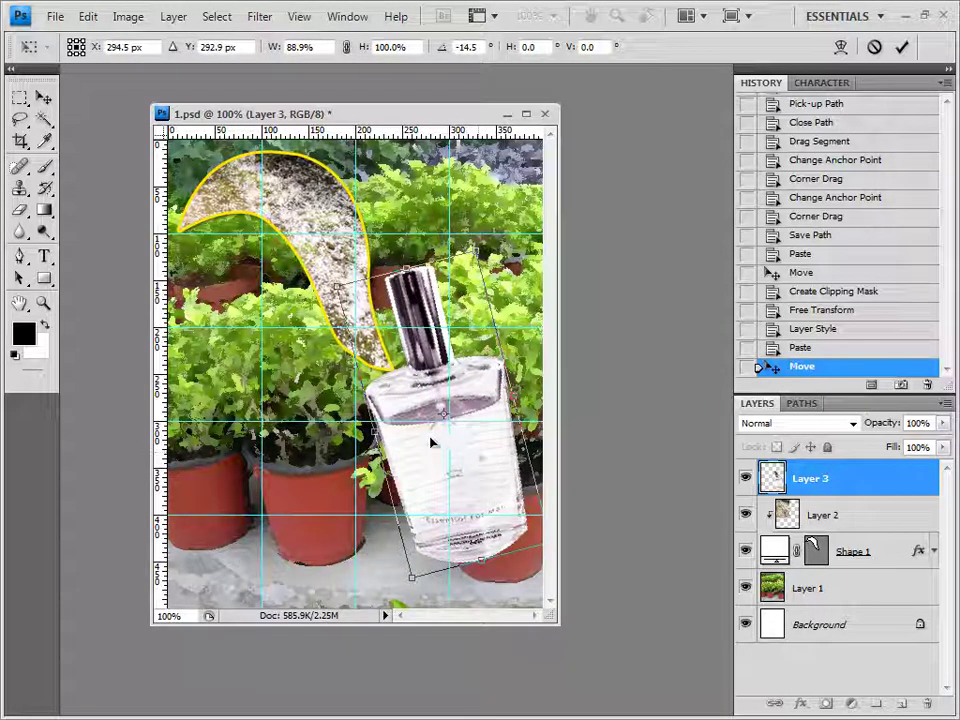
left_click_drag(431, 444, 467, 297)
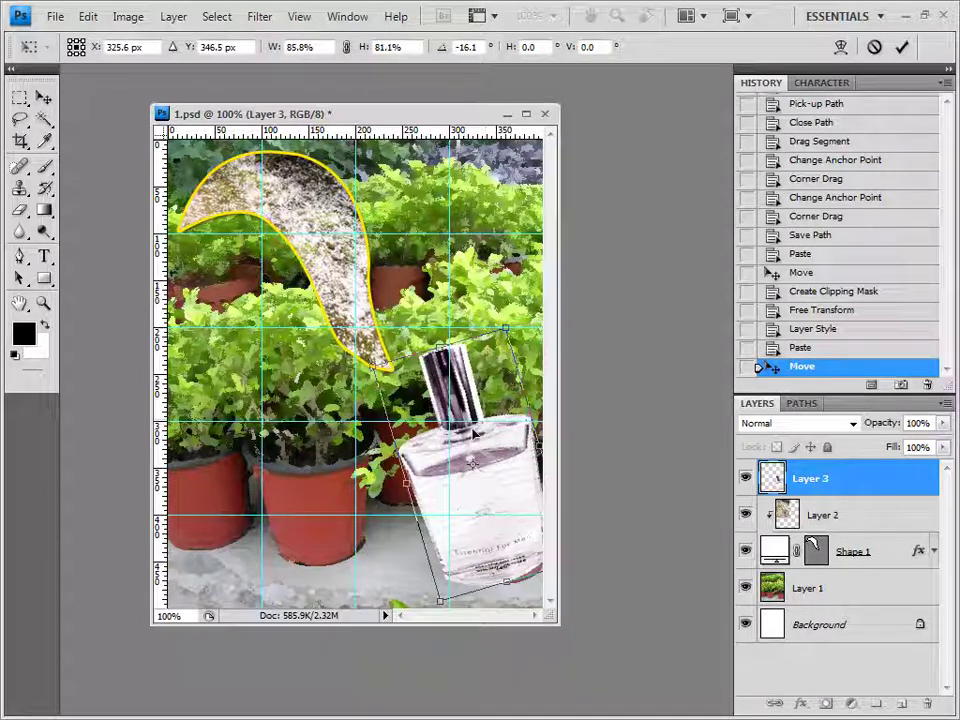
key("Return")
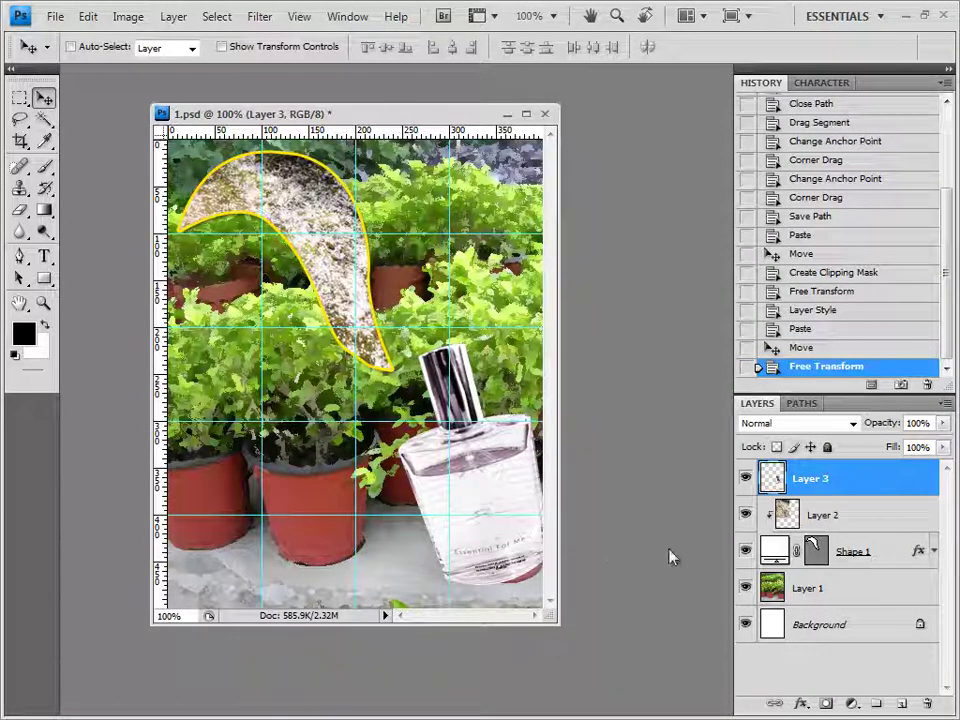
Add an Outer Glow with default settings to the bottle layer
left_click(803, 706)
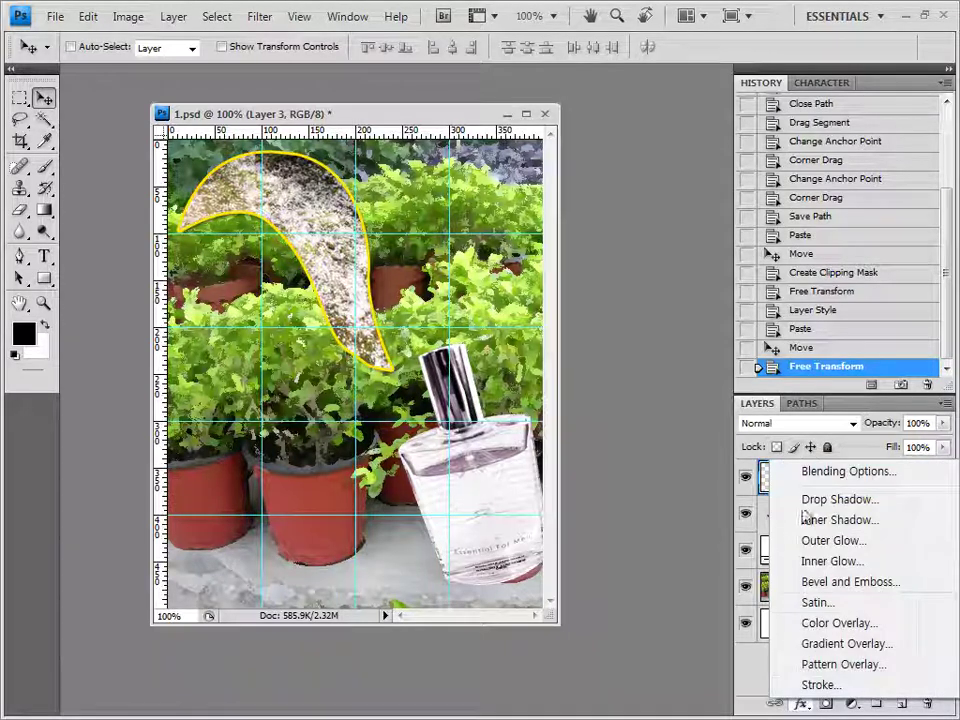
left_click(858, 541)
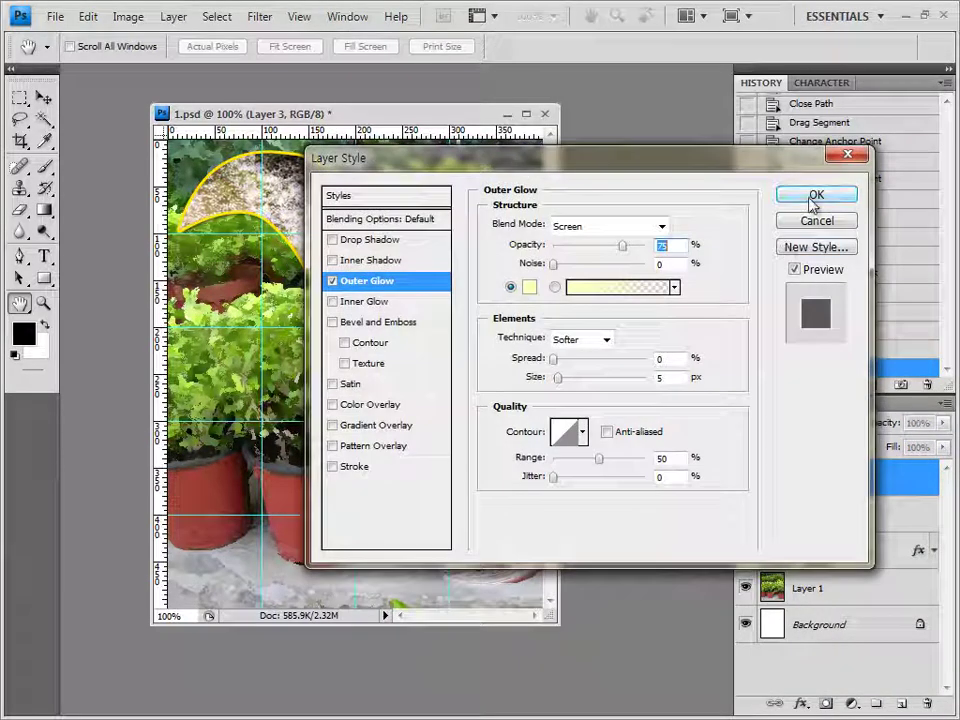
left_click(815, 195)
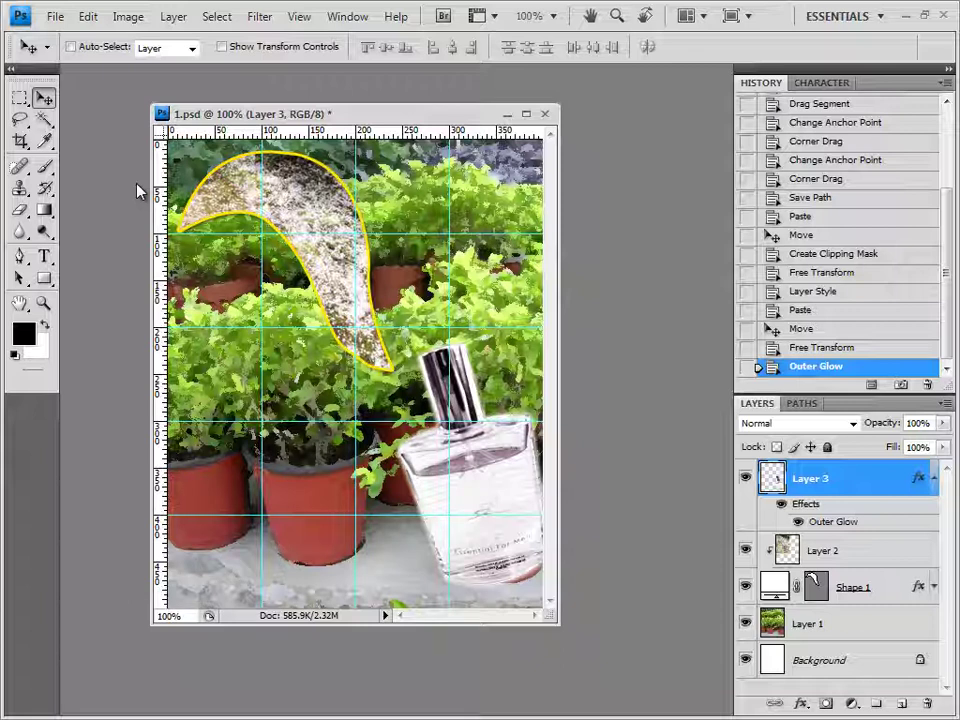
Switch to the Custom Shape tool and replace its shape list with the Nature shape set
left_click(44, 278)
left_click(136, 366)
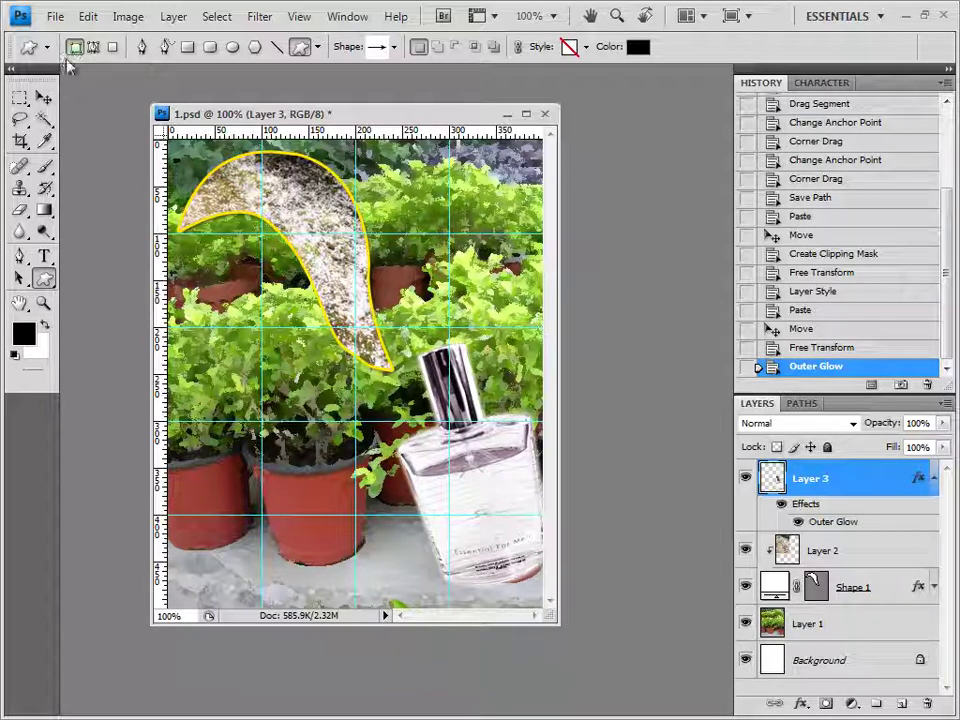
left_click(395, 47)
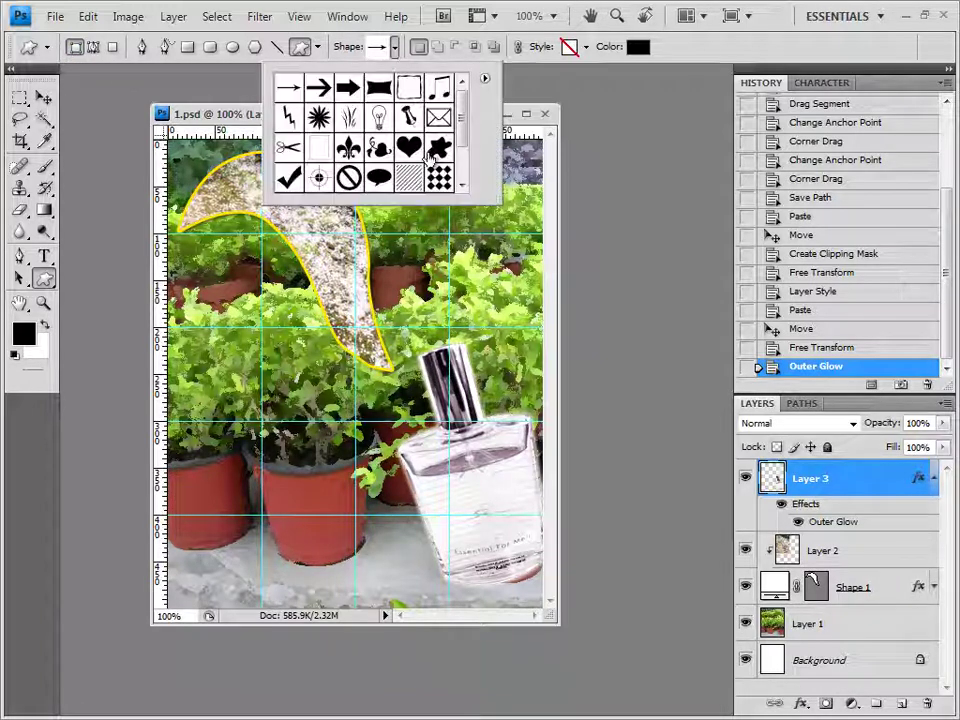
left_click(486, 78)
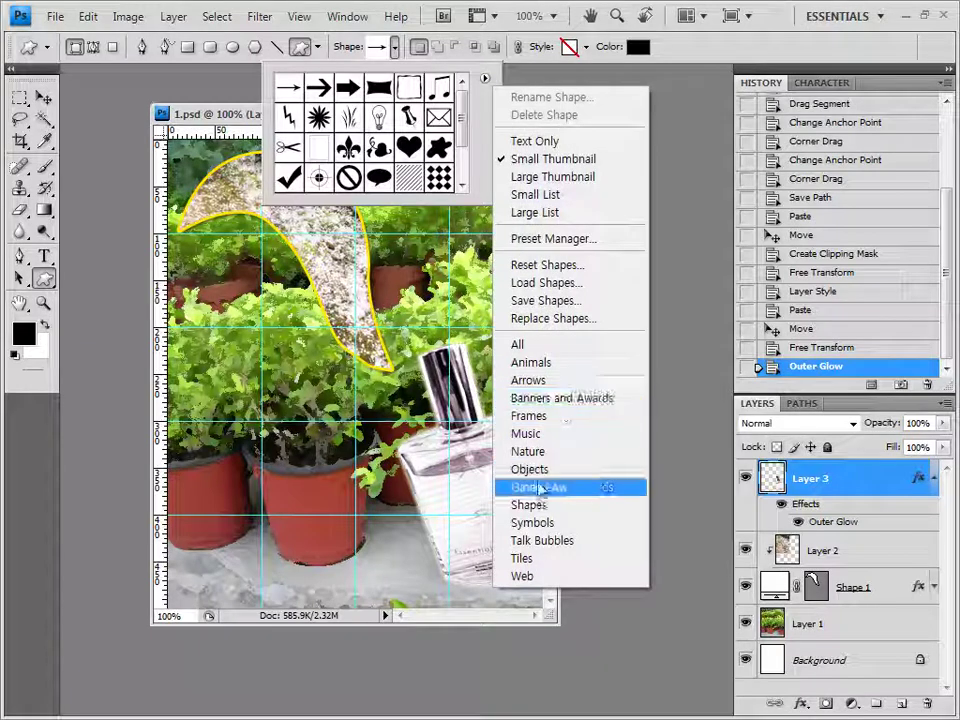
left_click(528, 451)
left_click(522, 428)
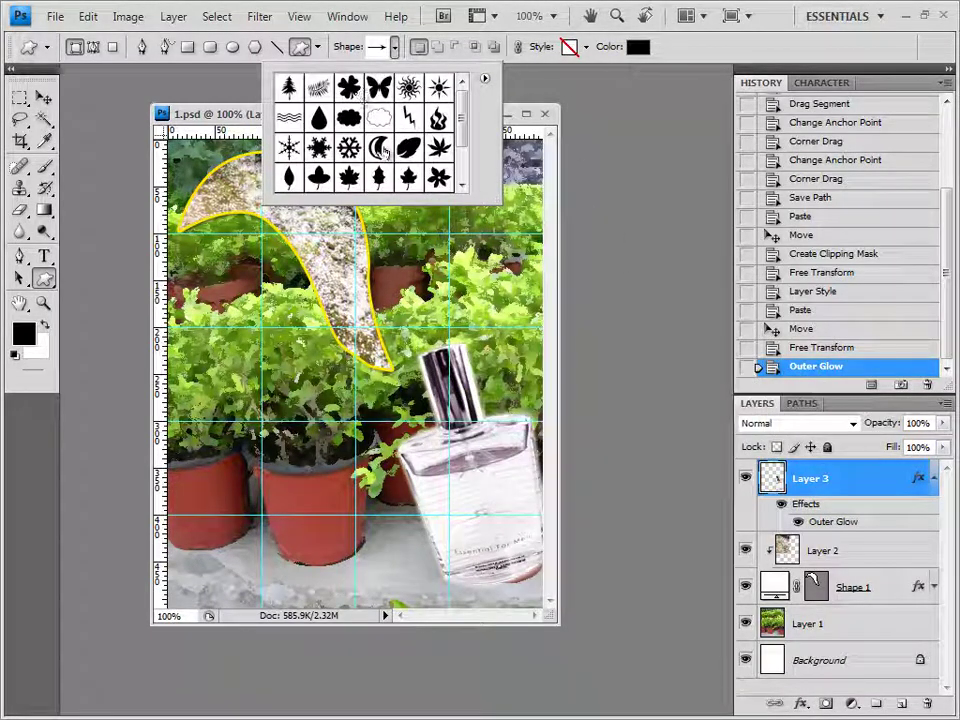
Draw a Flower 4 custom shape about 75 px wide and 105 px tall in the image's upper-right area, above the bottle
left_click_drag(461, 100, 461, 170)
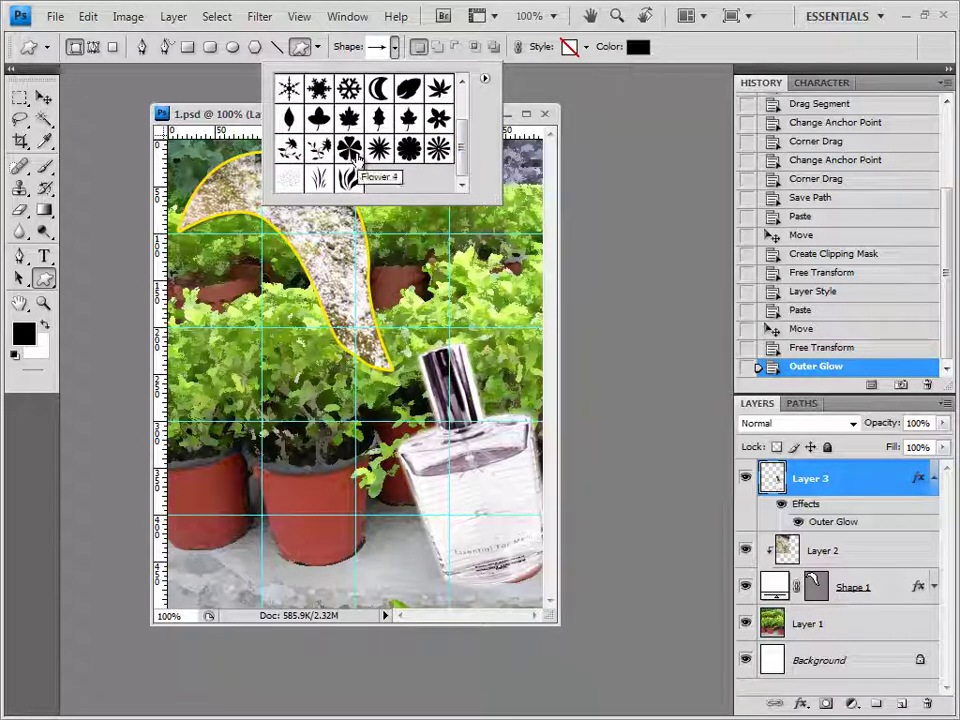
left_click(352, 152)
left_click(238, 122)
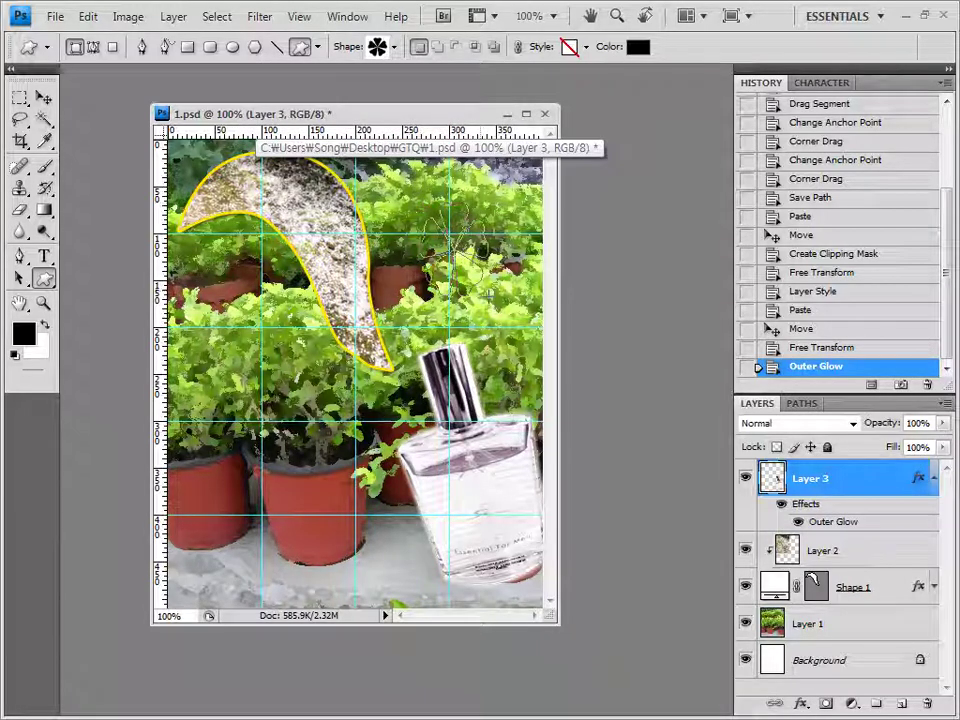
left_click_drag(422, 212, 490, 296)
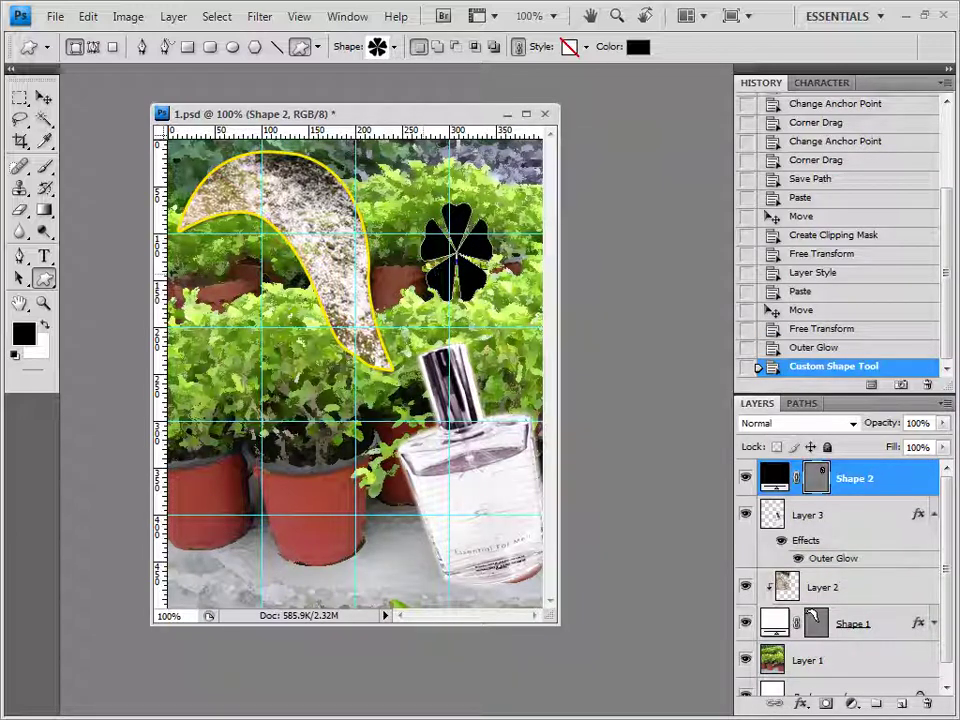
Set the flower shape's preset style to none
left_click(586, 47)
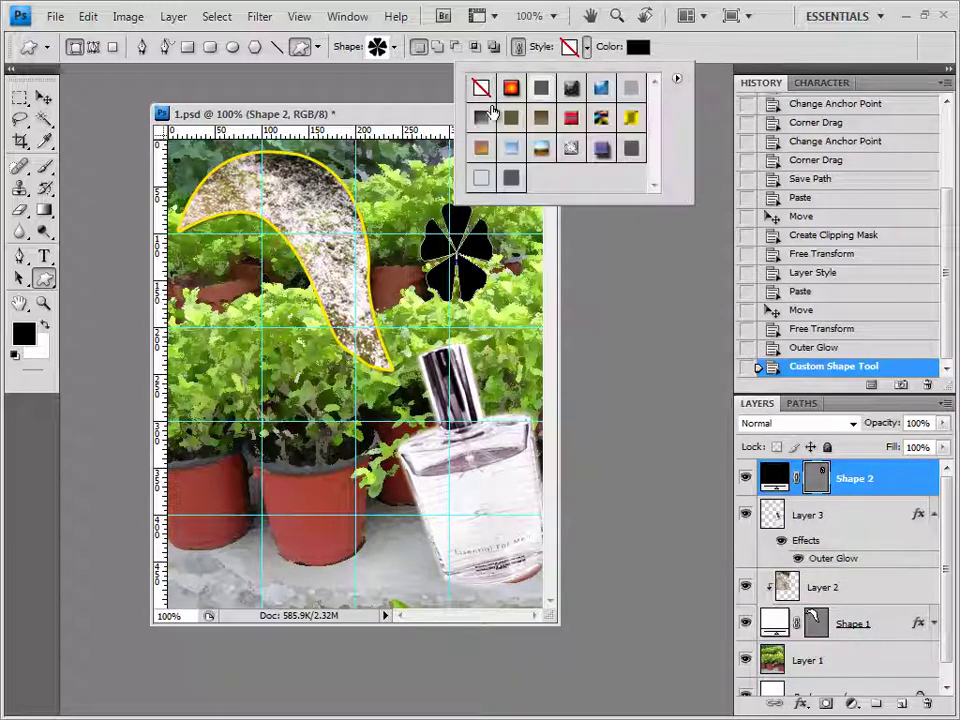
left_click(468, 82)
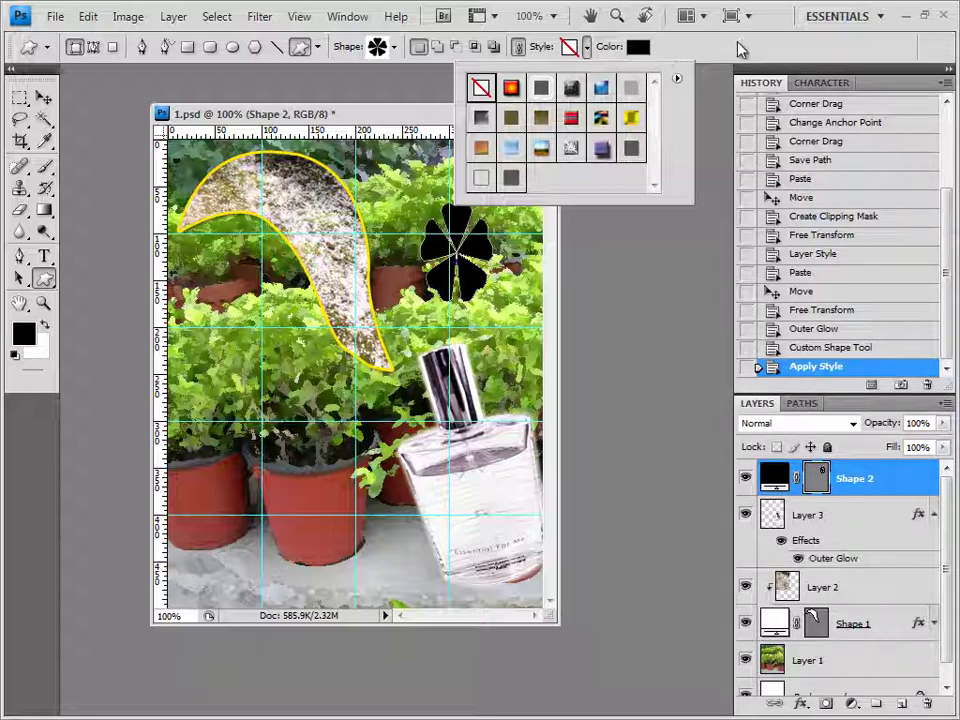
left_click(556, 40)
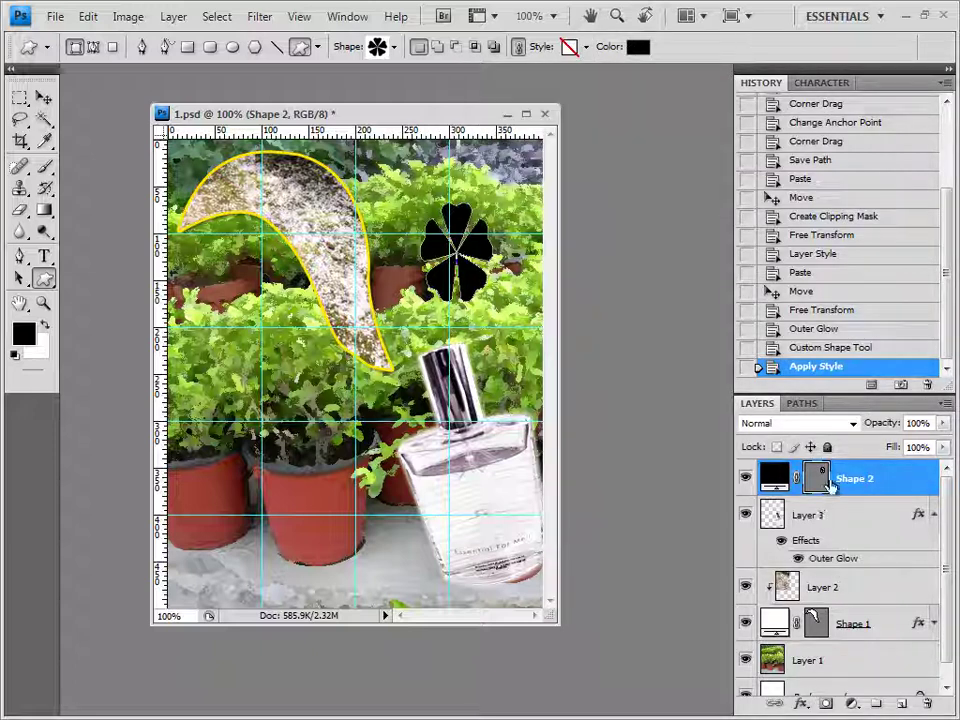
Add a Gradient Overlay to the flower shape and start its gradient from the Black, White preset
left_click(800, 704)
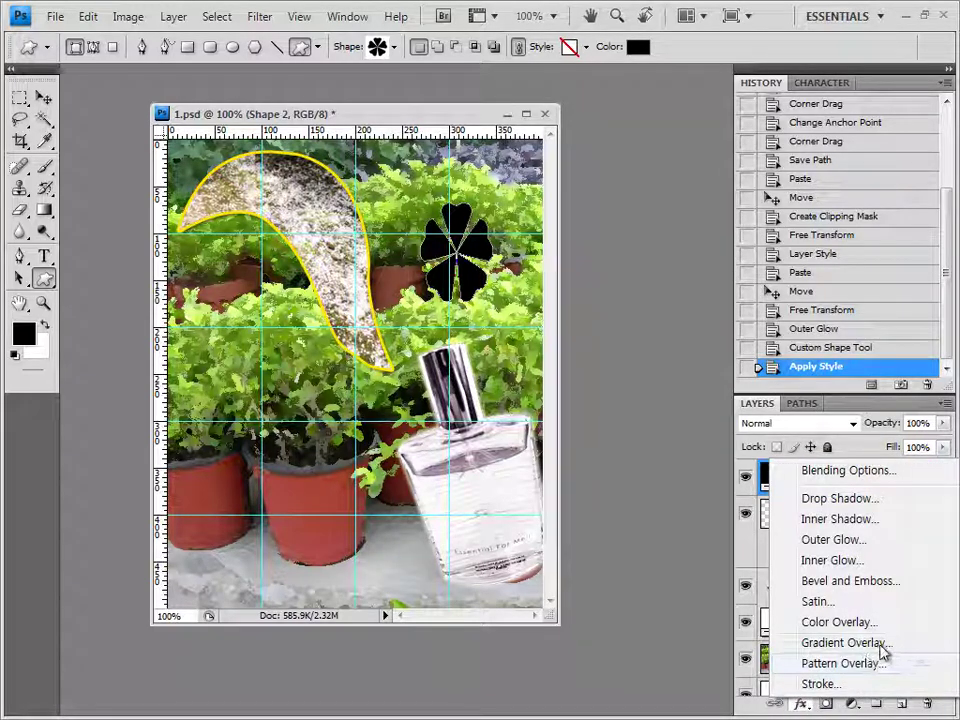
left_click(881, 645)
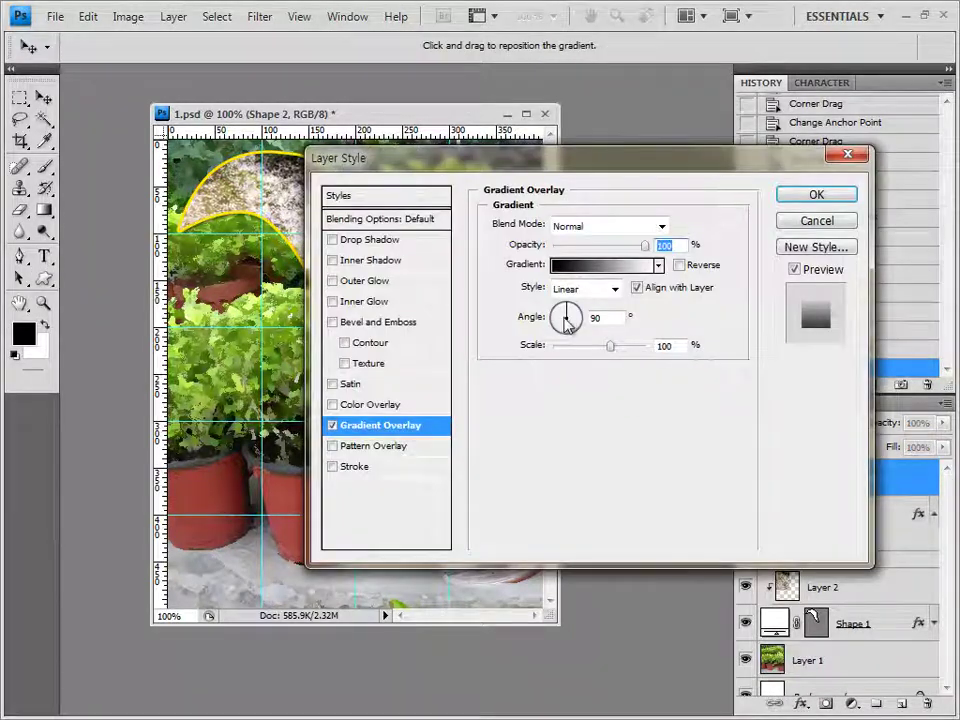
left_click(618, 276)
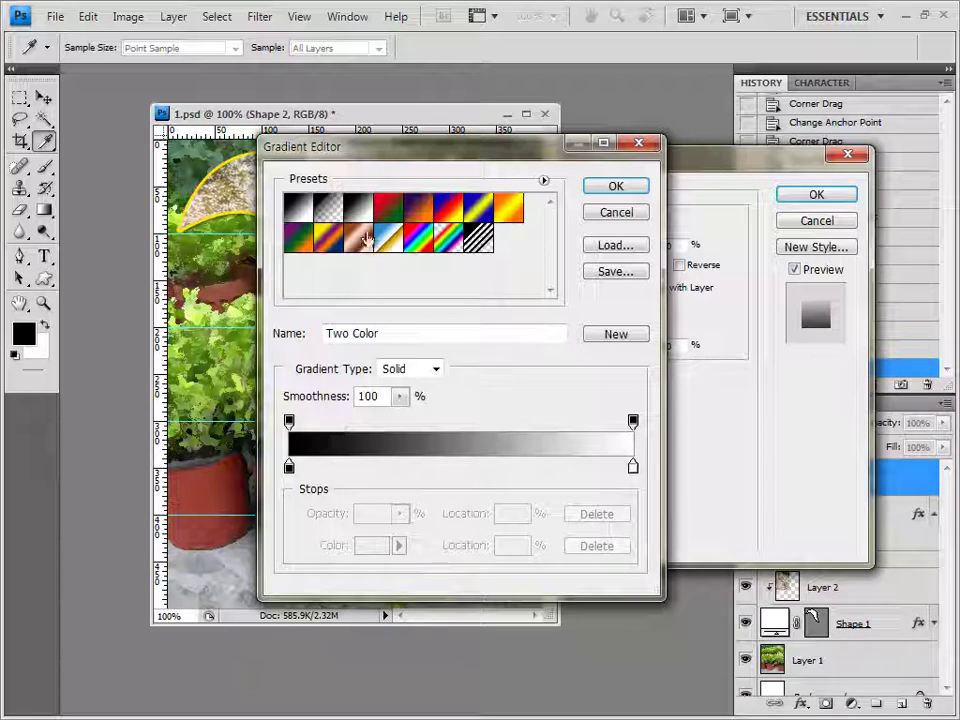
left_click(296, 208)
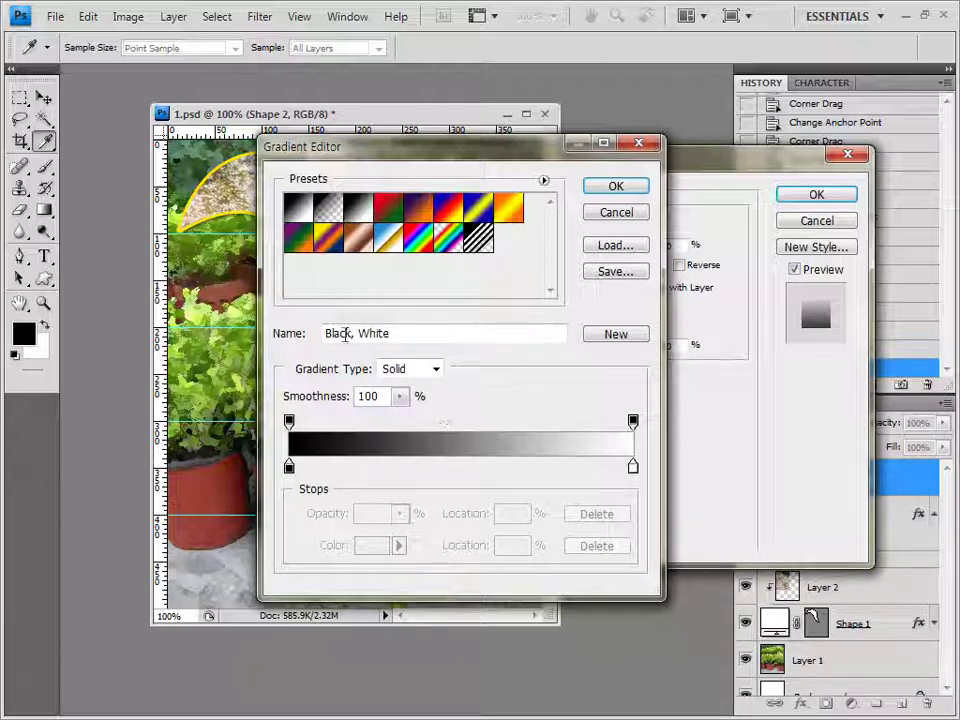
Set the gradient's starting color stop to white (ffffff)
double_click(289, 467)
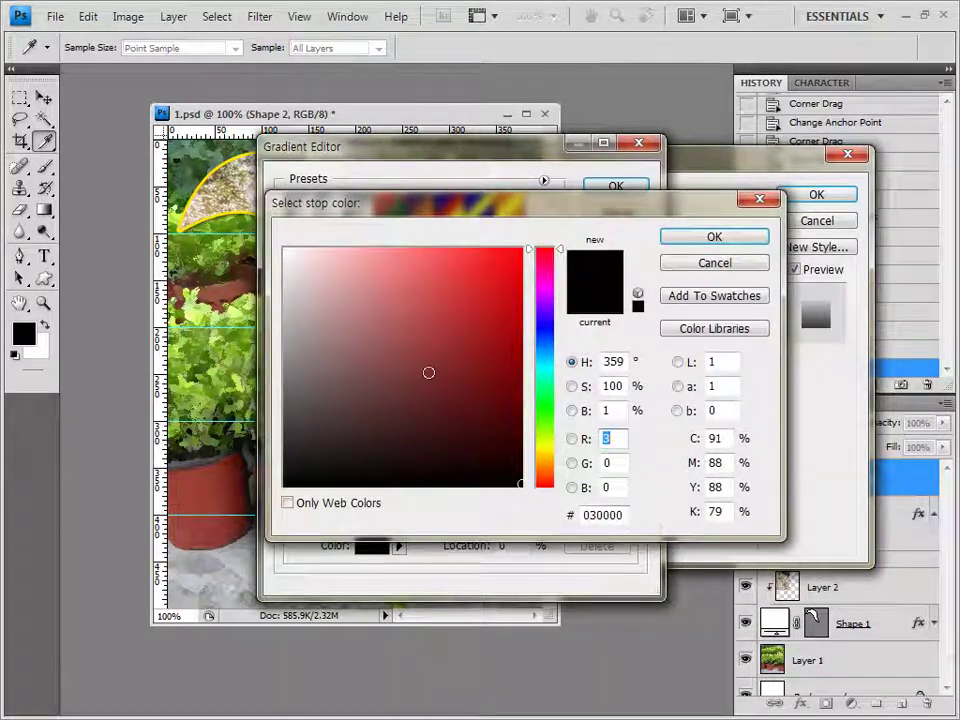
left_click(284, 250)
double_click(619, 518)
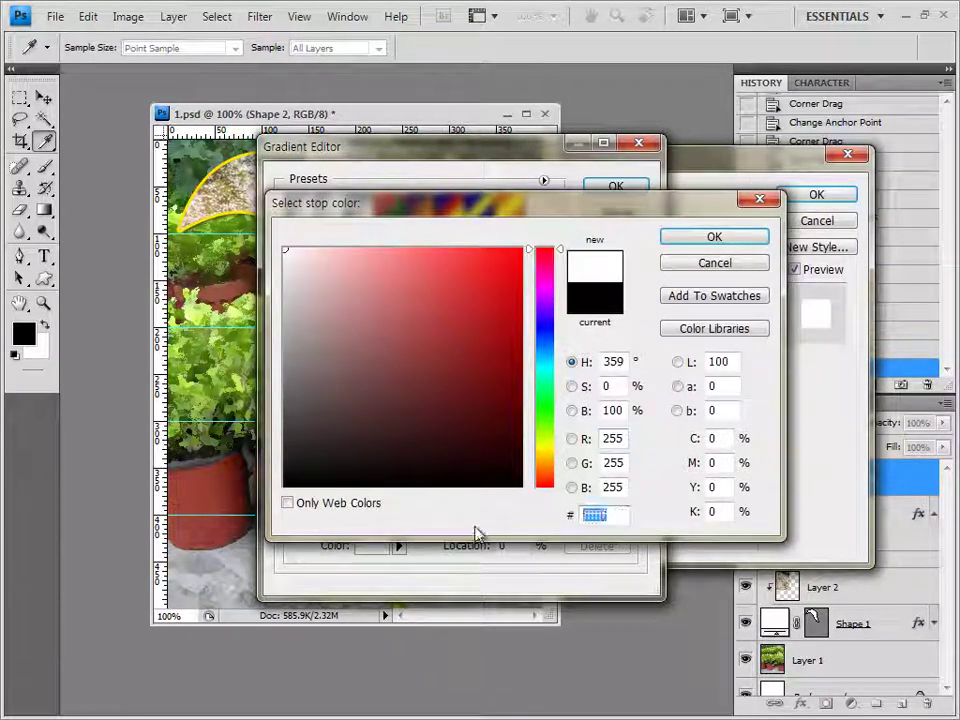
left_click(733, 244)
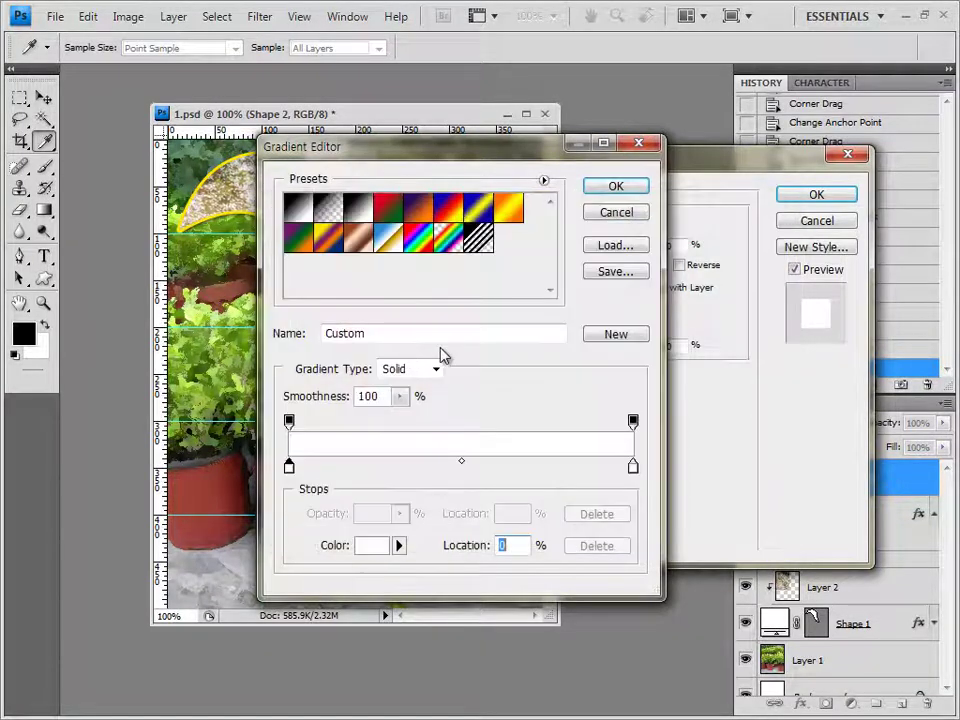
Set the gradient's end color stop to yellow (fff203) and accept the edited gradient
double_click(633, 468)
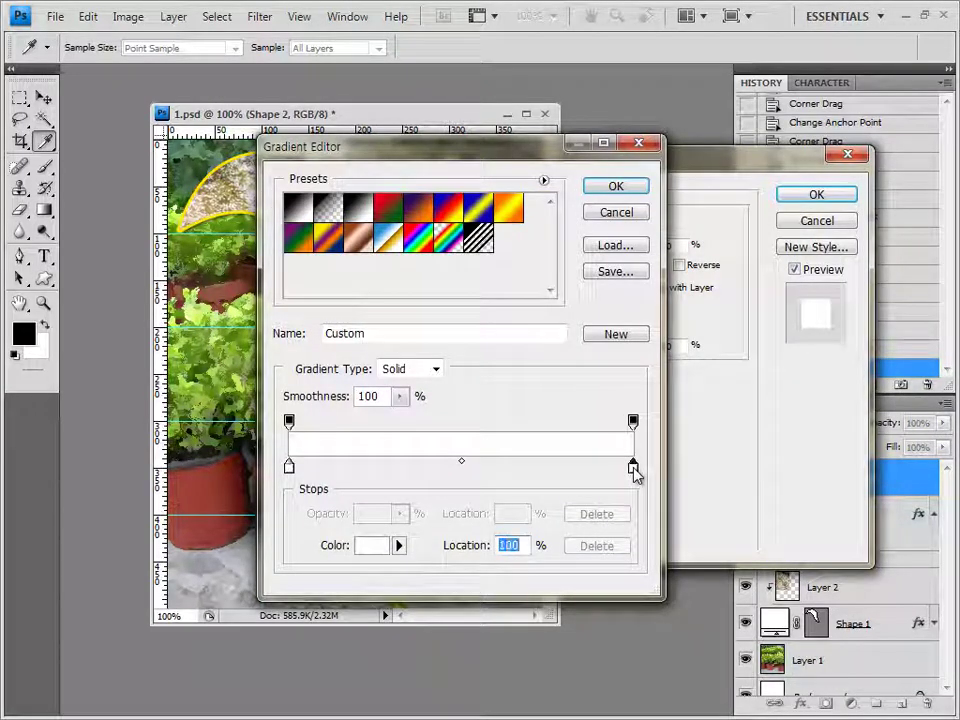
double_click(614, 515)
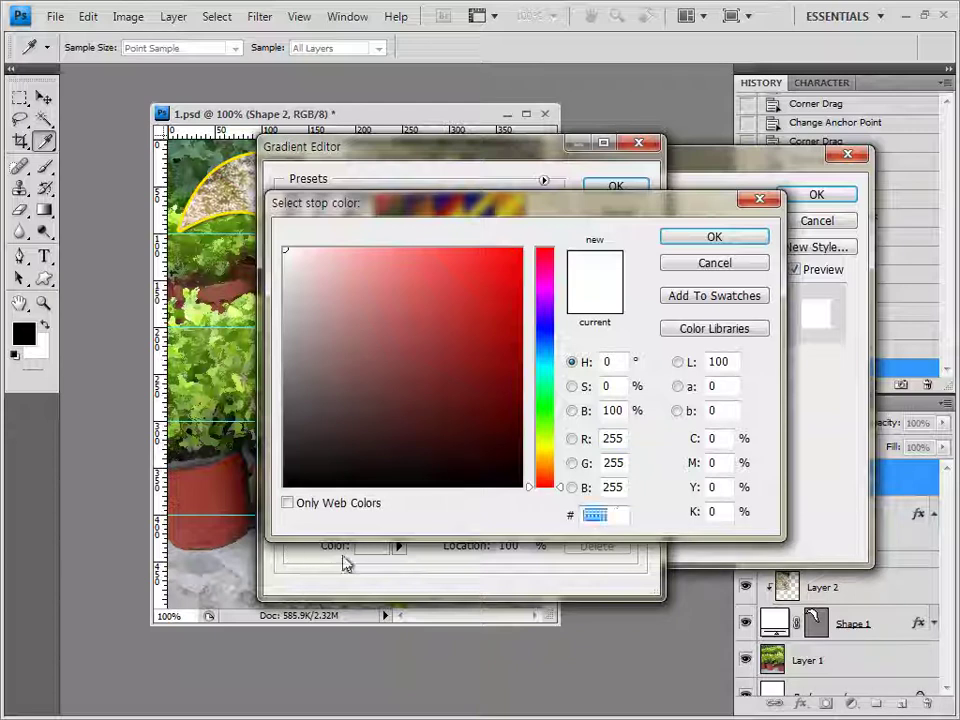
type("fff203")
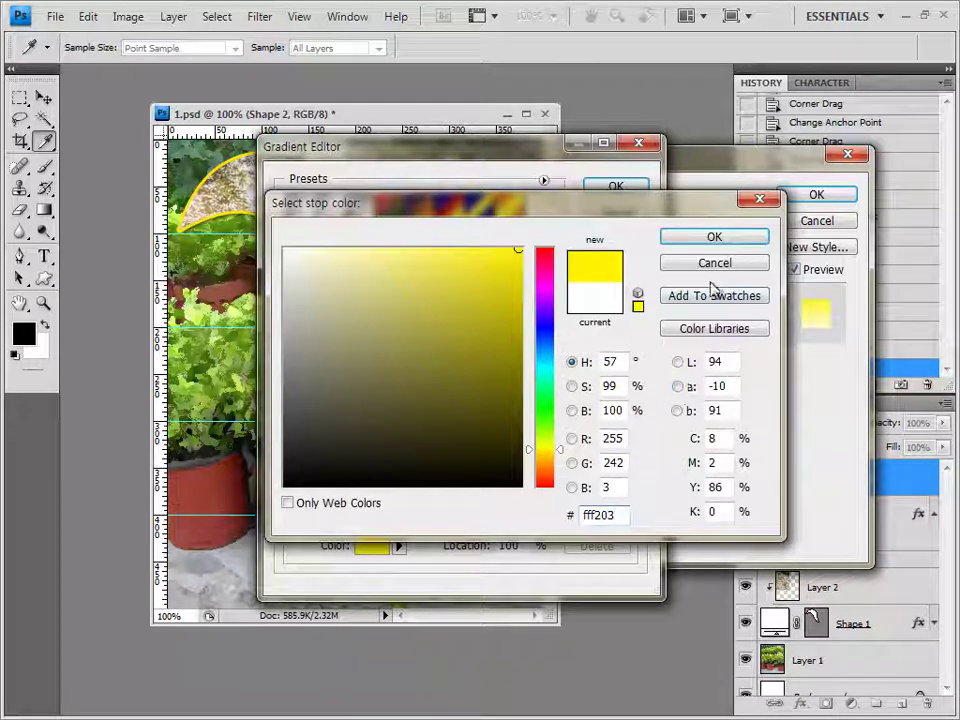
left_click(729, 238)
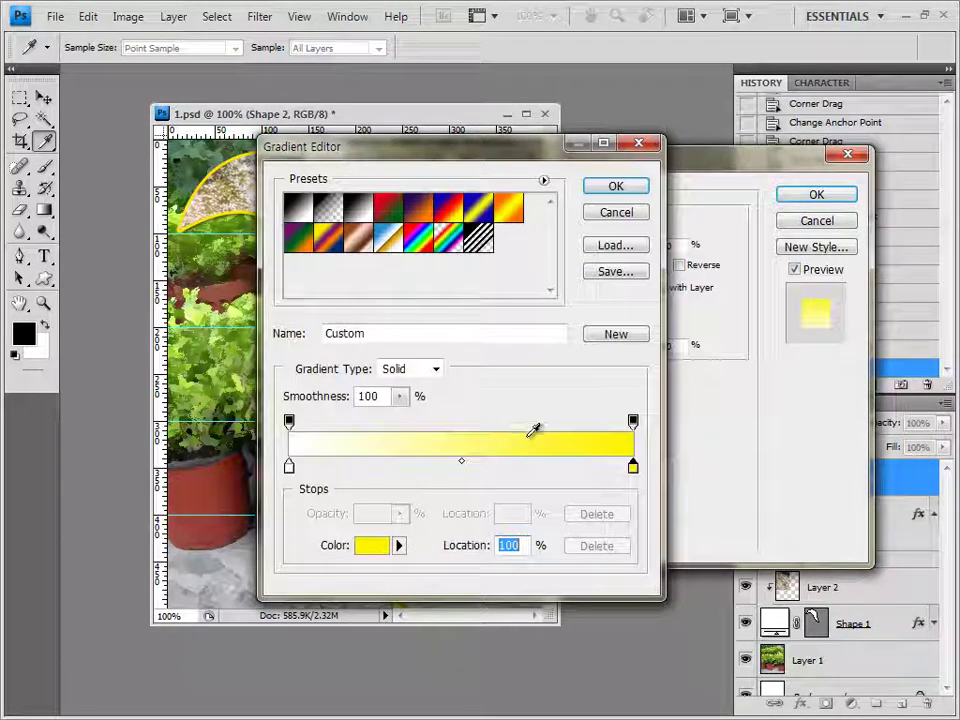
left_click(618, 188)
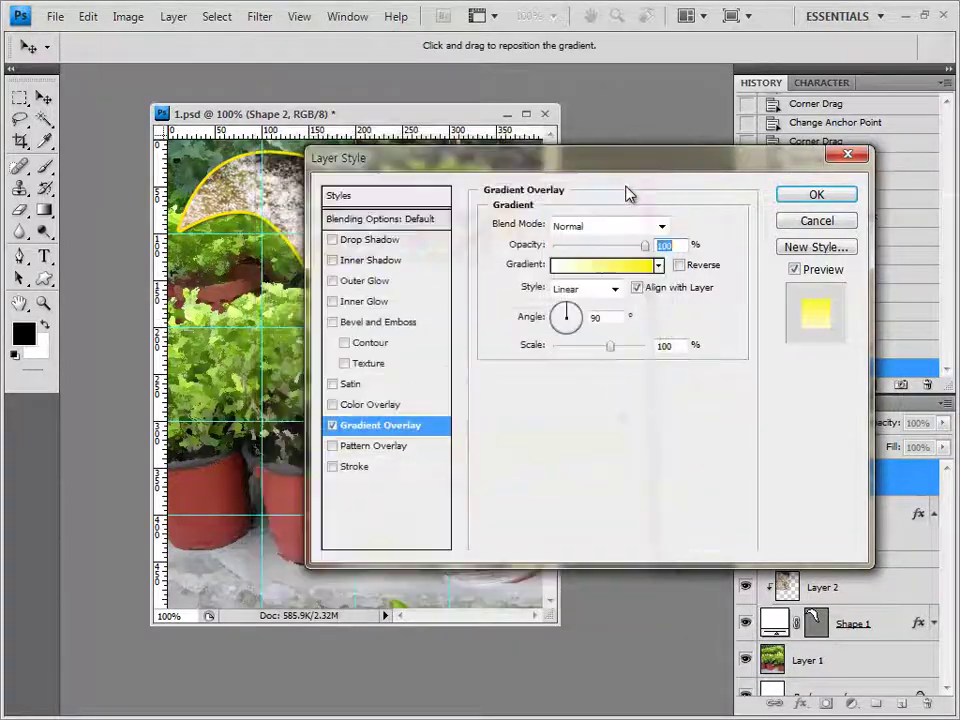
Uncover the flower for preview, set the gradient overlay's style to Radial, and reverse the gradient
left_click_drag(589, 186, 568, 332)
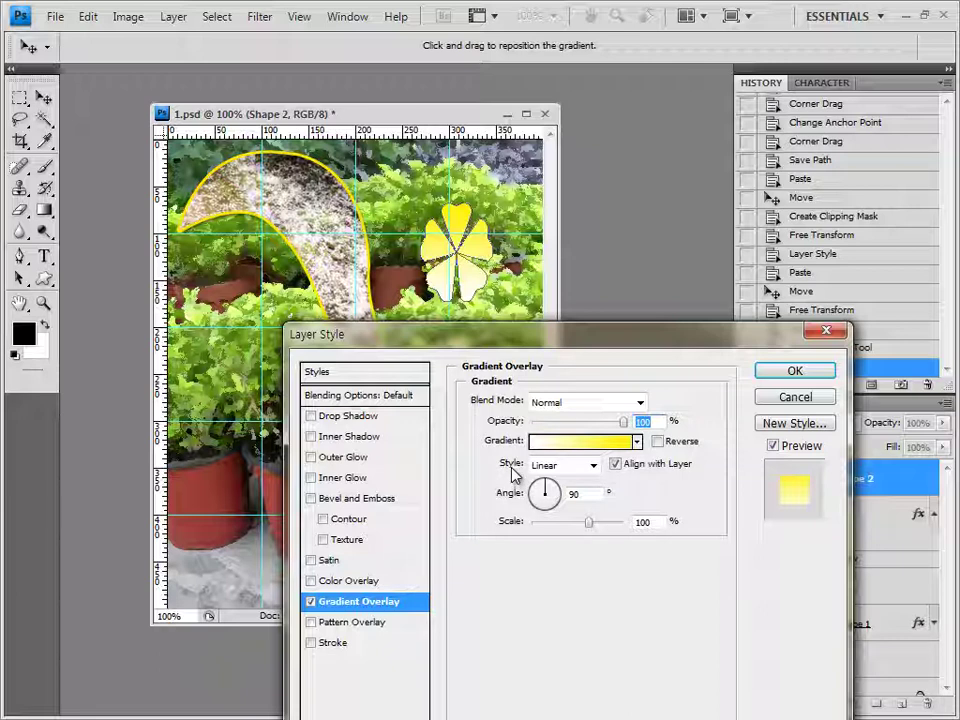
left_click(594, 467)
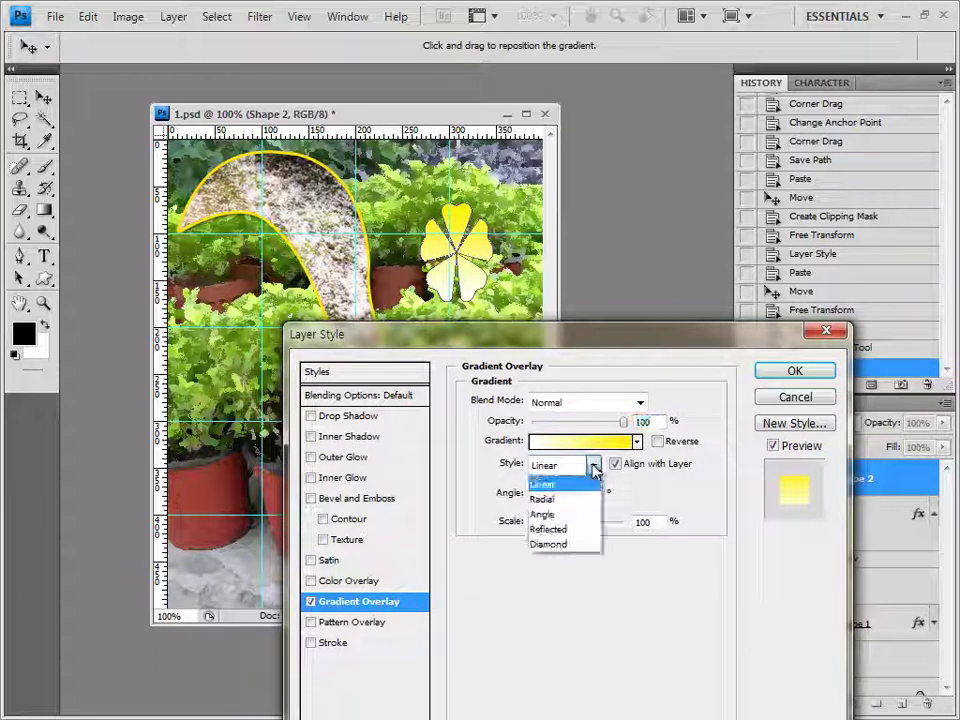
left_click(561, 503)
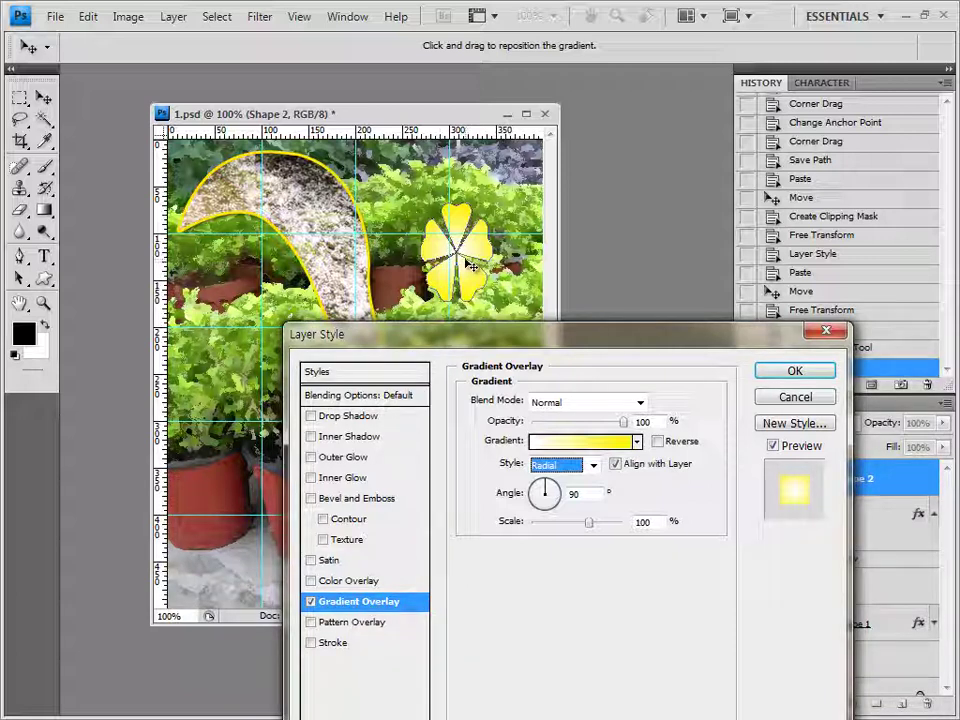
left_click(657, 441)
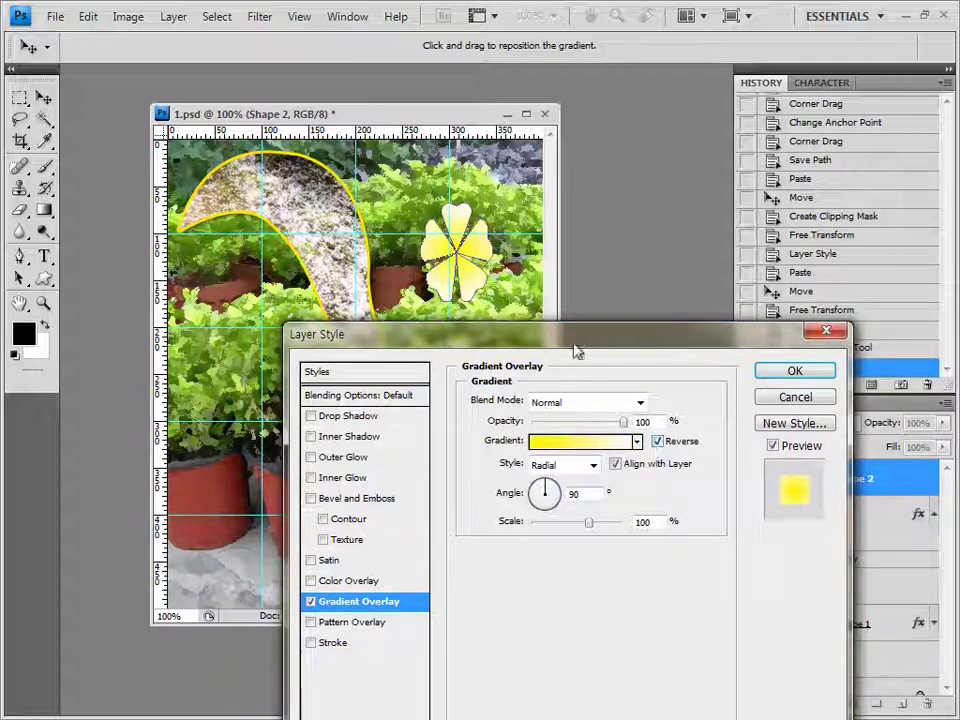
Turn off the reversal of the flower's gradient overlay and accept the layer style
left_click(660, 442)
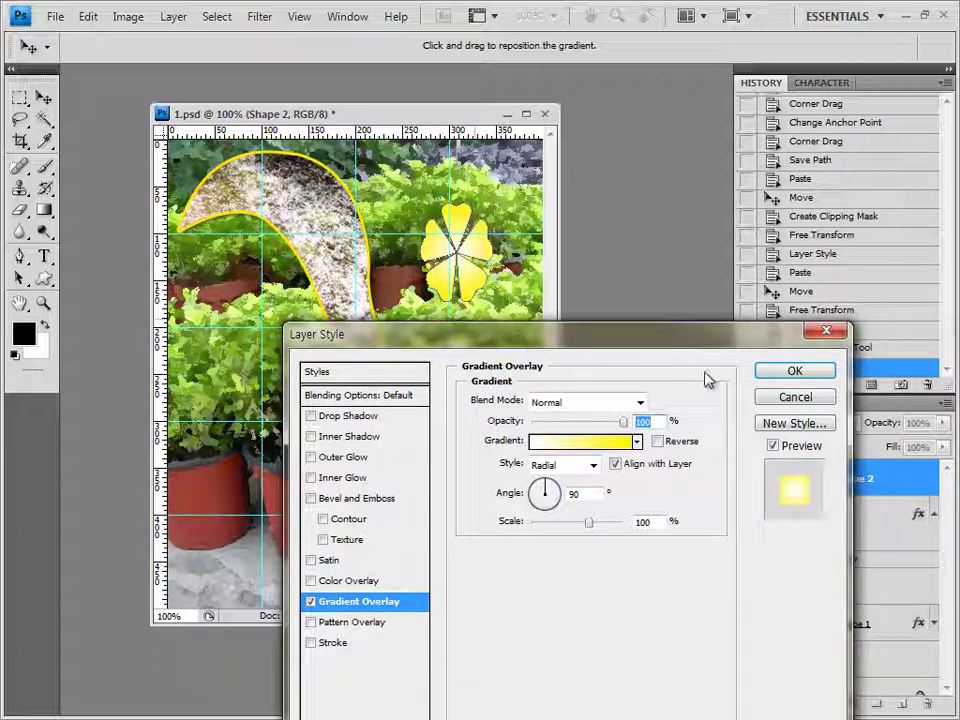
left_click(790, 370)
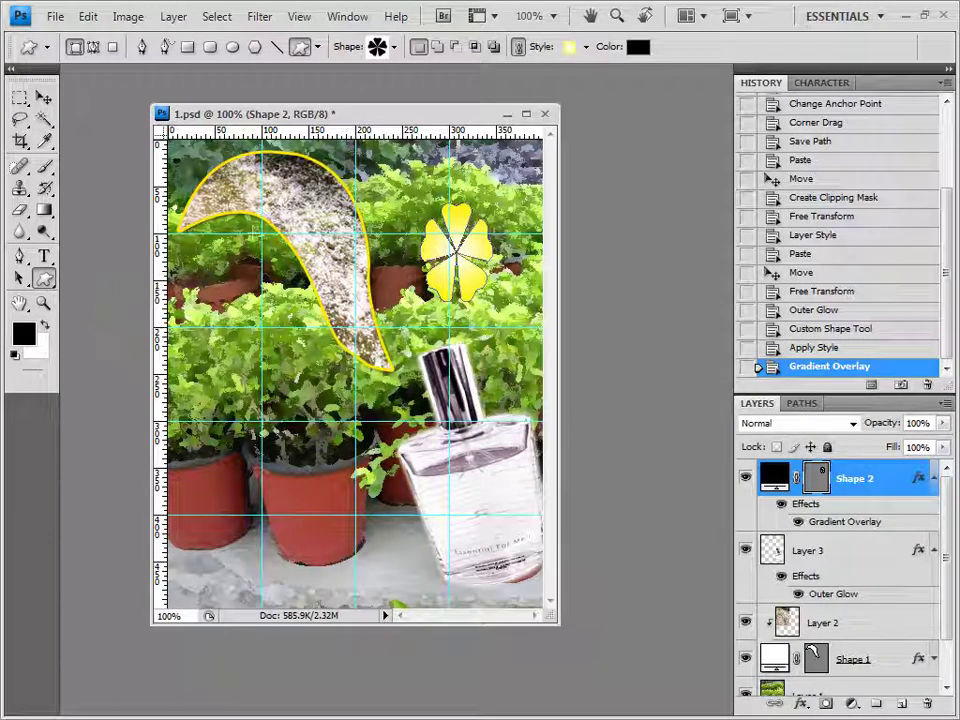
Load the Animals set of custom shapes and draw its perched bird shape beside the perfume bottle's cap
left_click(396, 48)
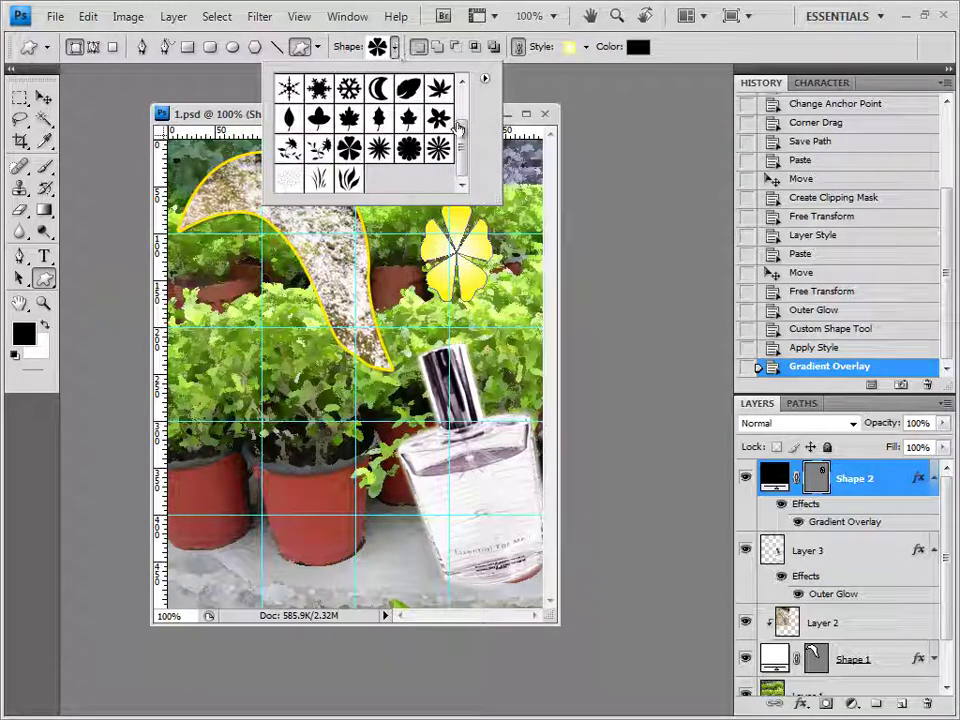
left_click(483, 79)
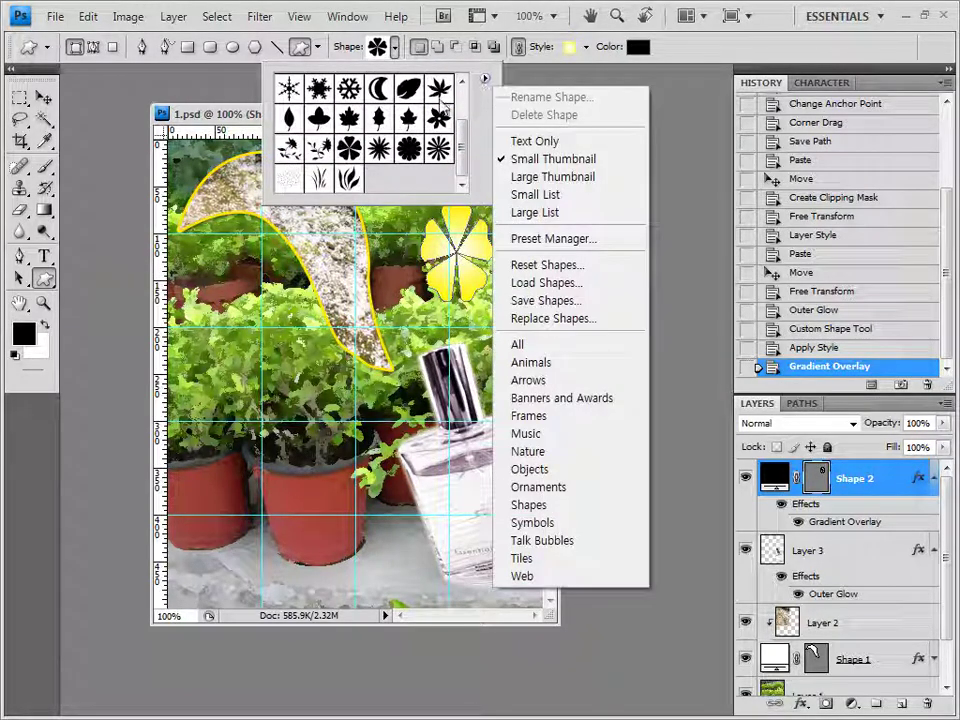
left_click(561, 362)
left_click(530, 428)
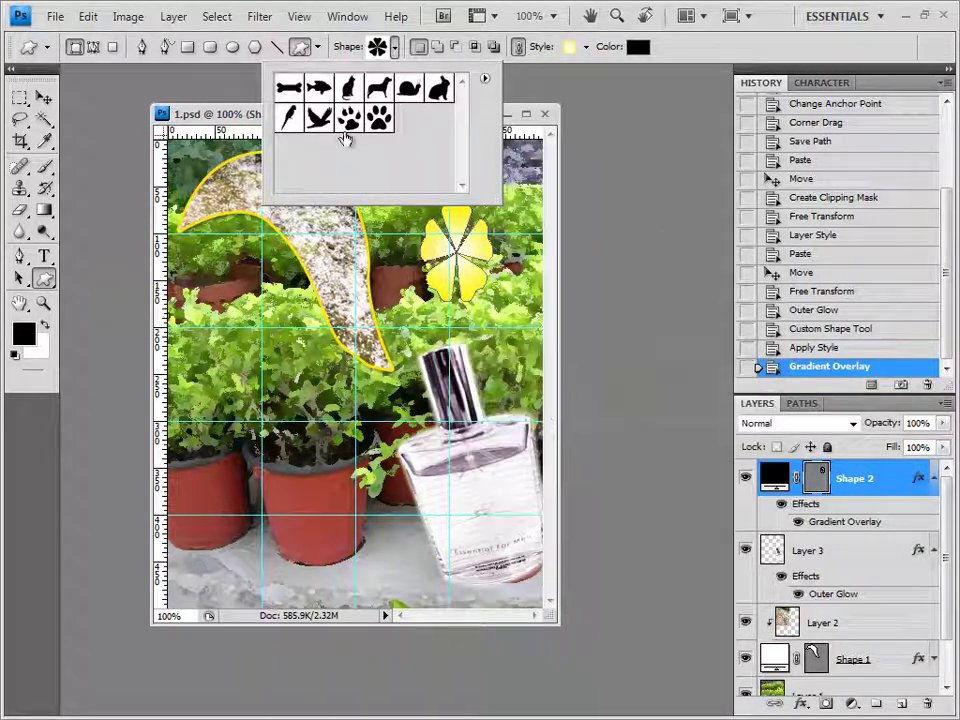
left_click(290, 120)
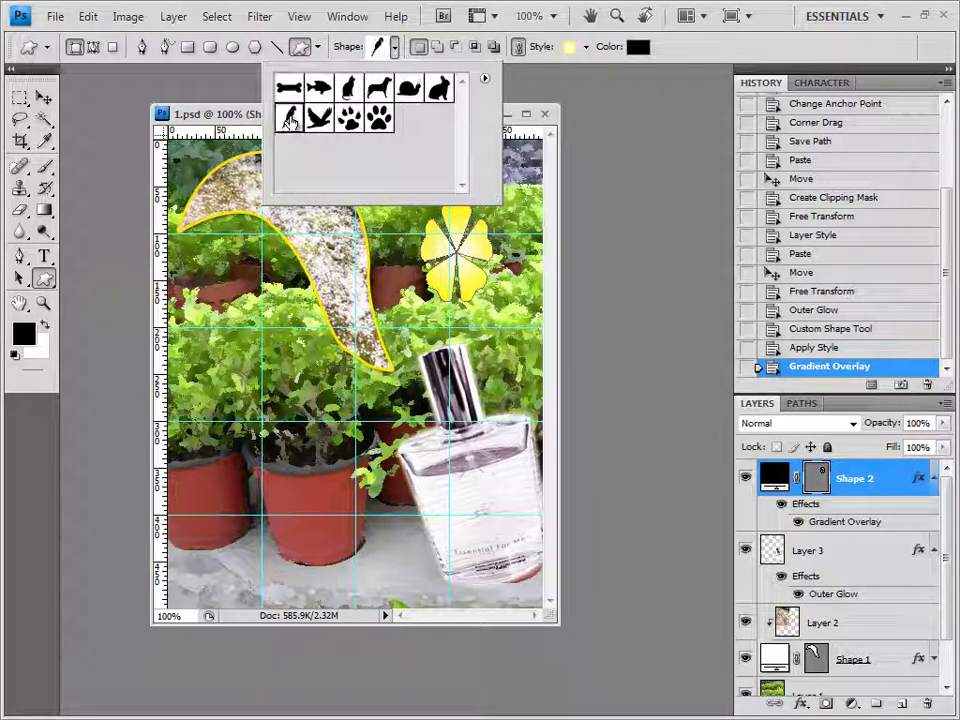
left_click(328, 312)
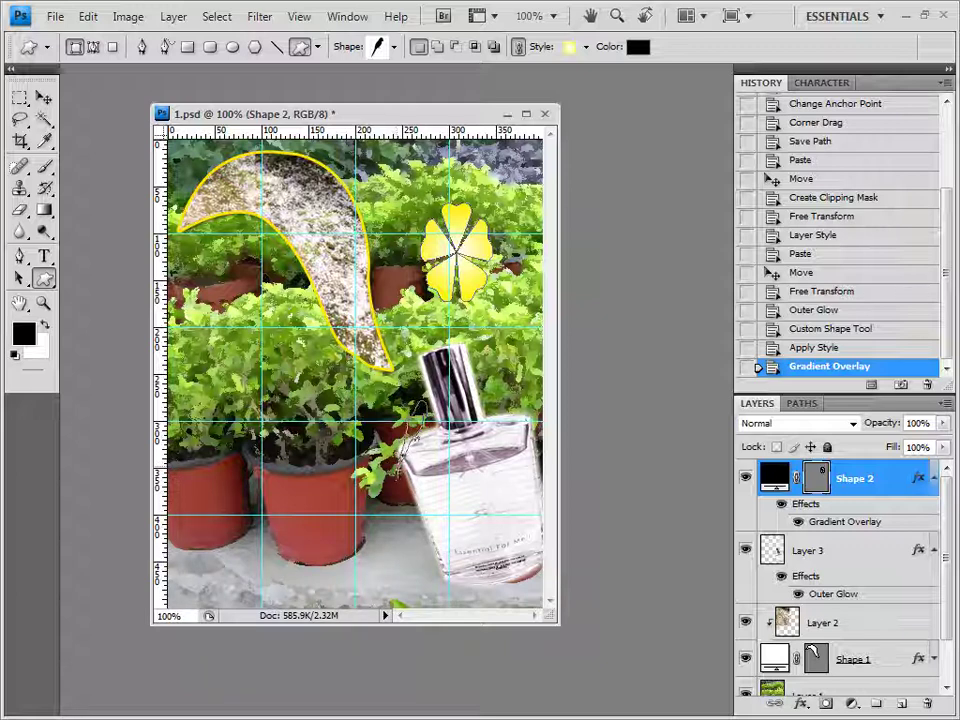
left_click_drag(406, 440, 420, 410)
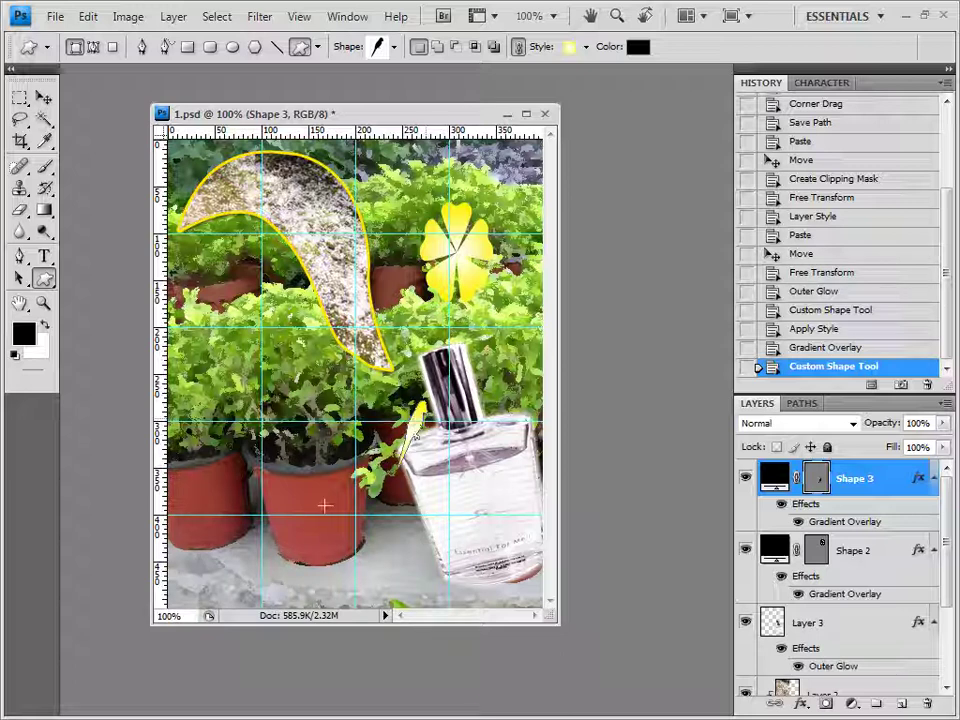
Flip the bird shape horizontally, then enlarge and place it against the bottle's shoulder
key("ctrl+t")
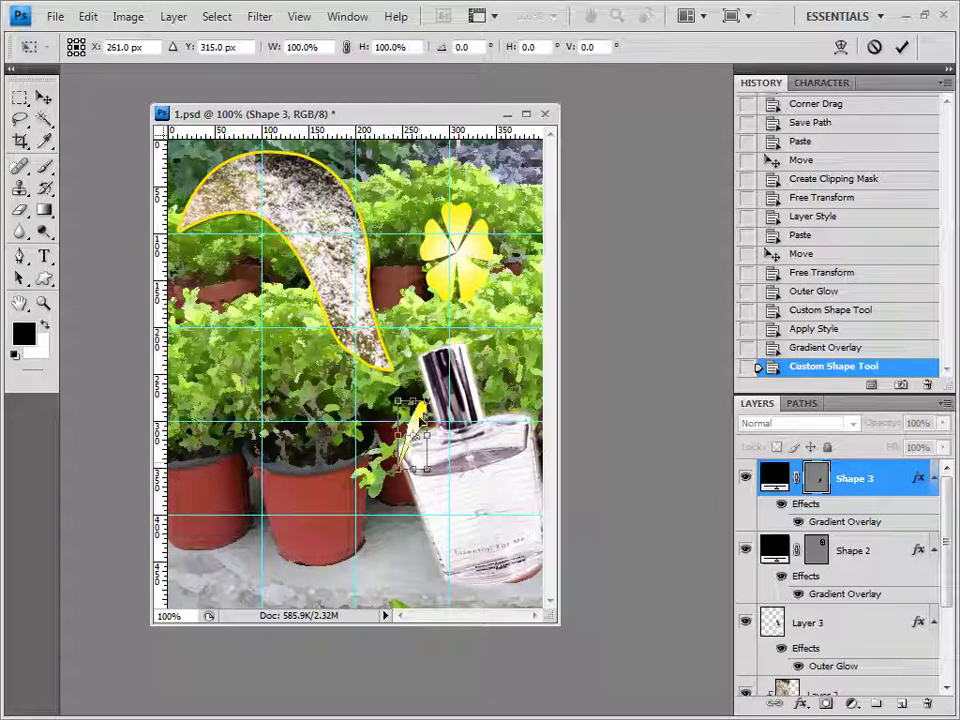
right_click(433, 423)
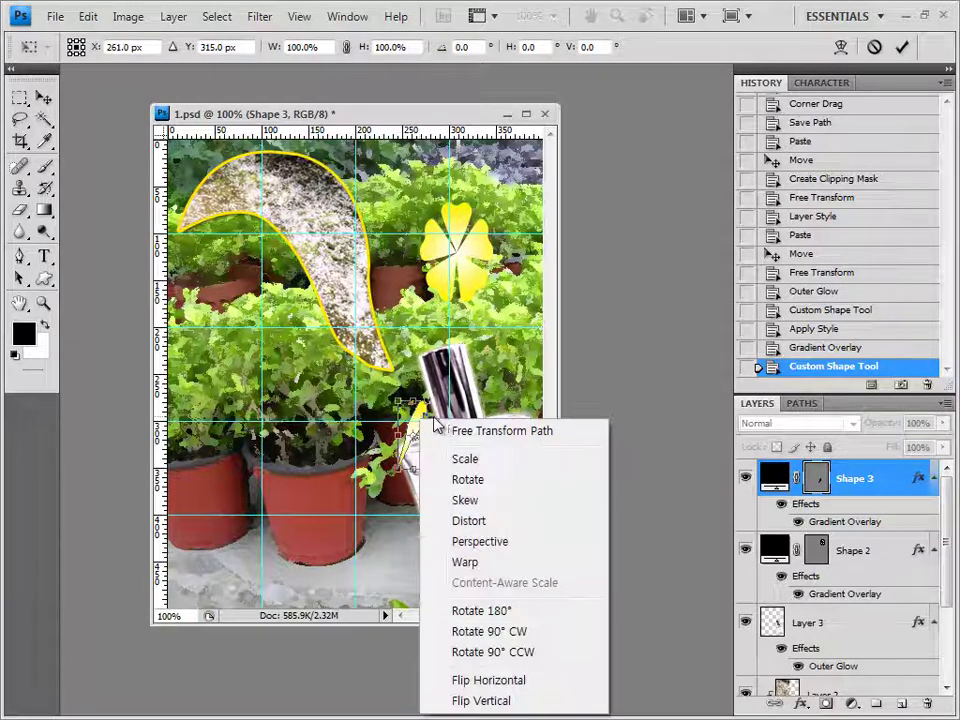
left_click(524, 681)
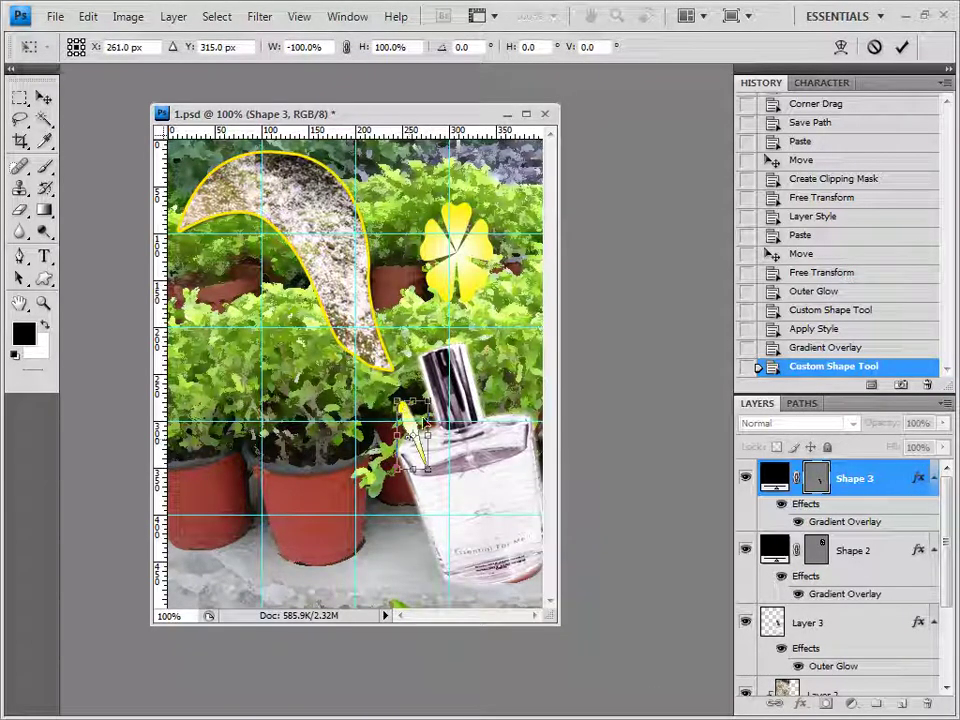
mouse_move(413, 418)
left_mouse_down()
mouse_move(427, 417)
mouse_move(418, 424)
left_mouse_up()
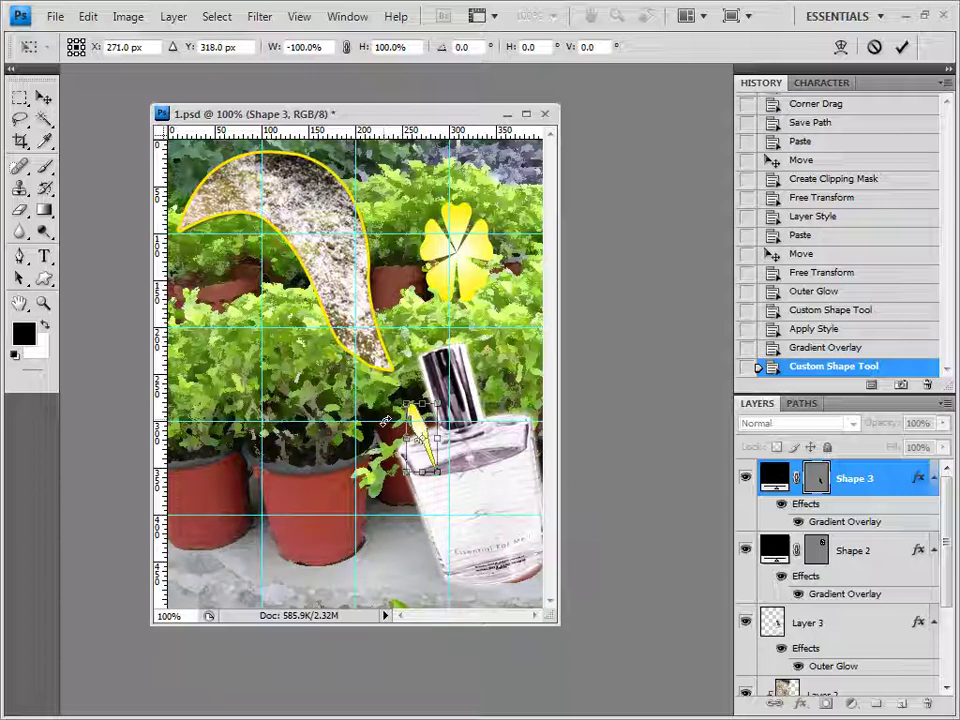
key("Return")
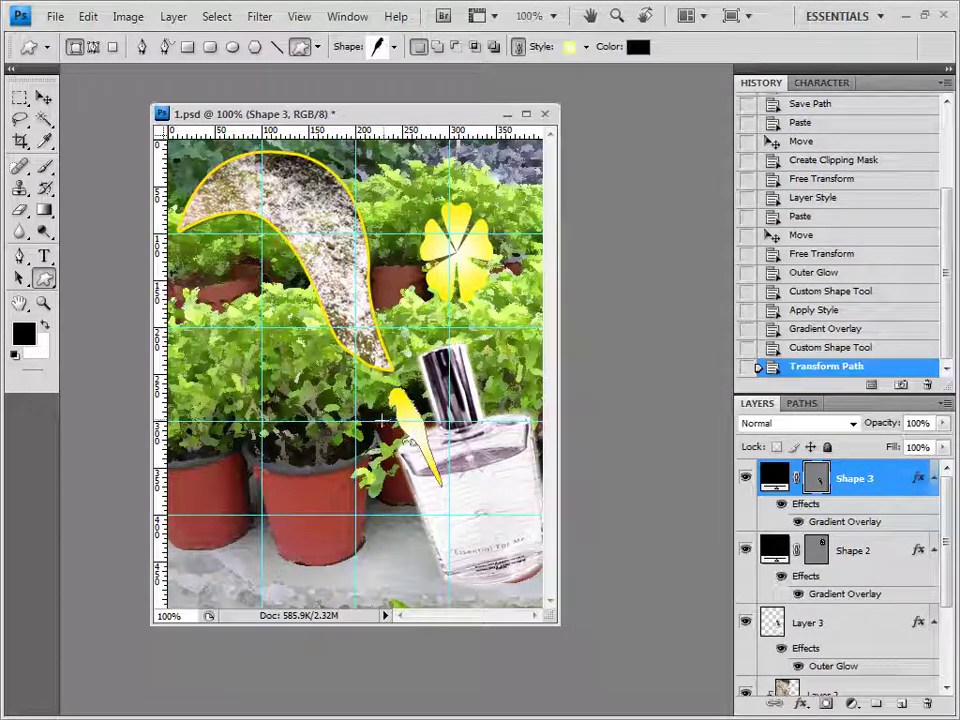
Remove the inherited layer style from the bird shape and fill it with yellow fff200
left_click(585, 46)
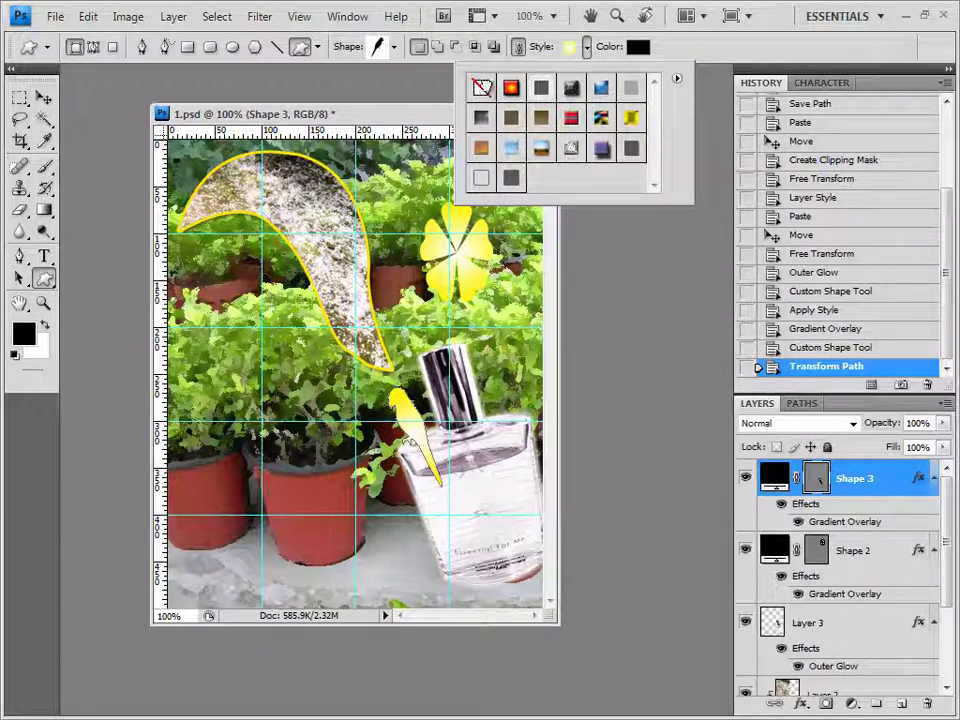
left_click(481, 89)
left_click(528, 38)
left_click(637, 48)
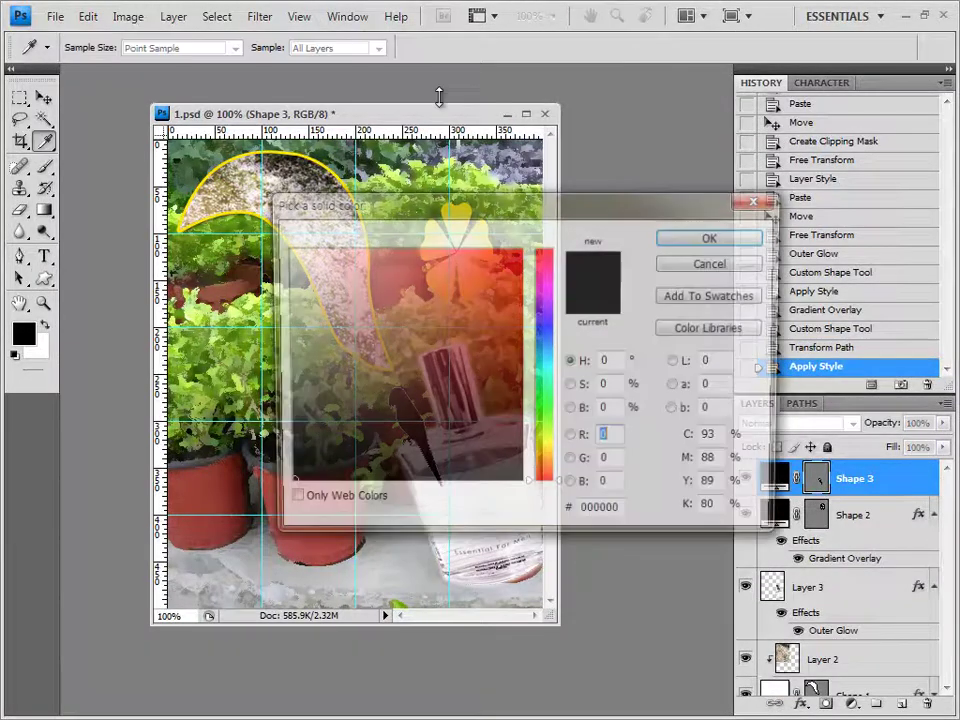
double_click(615, 515)
type("fff200")
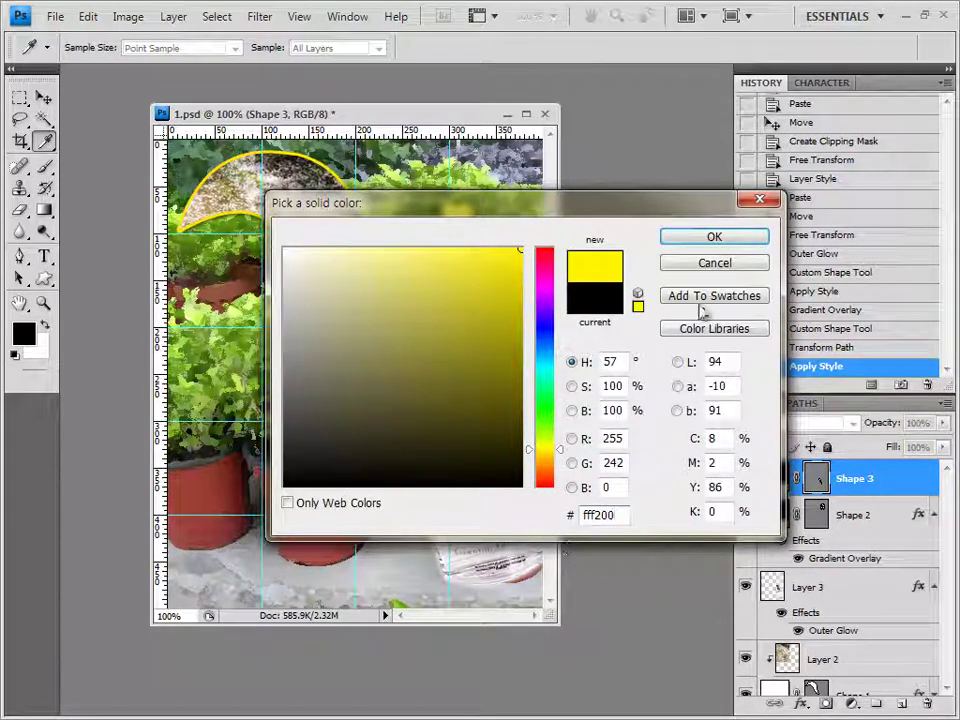
left_click(712, 237)
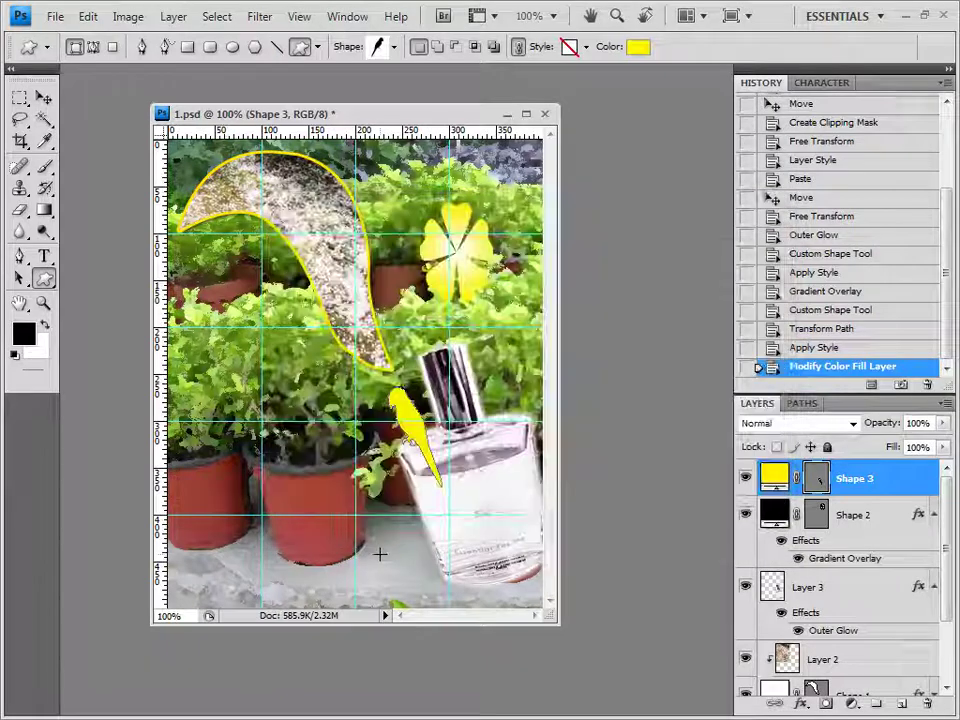
Add a 2 px outside Stroke in green 83c200 to the bird shape
left_click(800, 705)
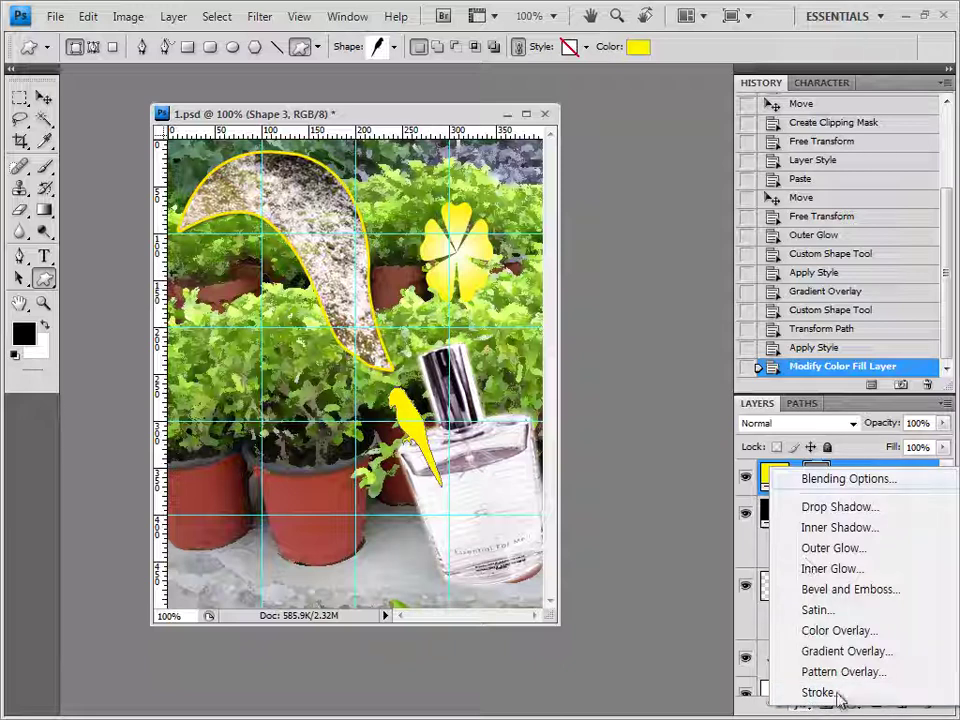
left_click(830, 693)
type("2")
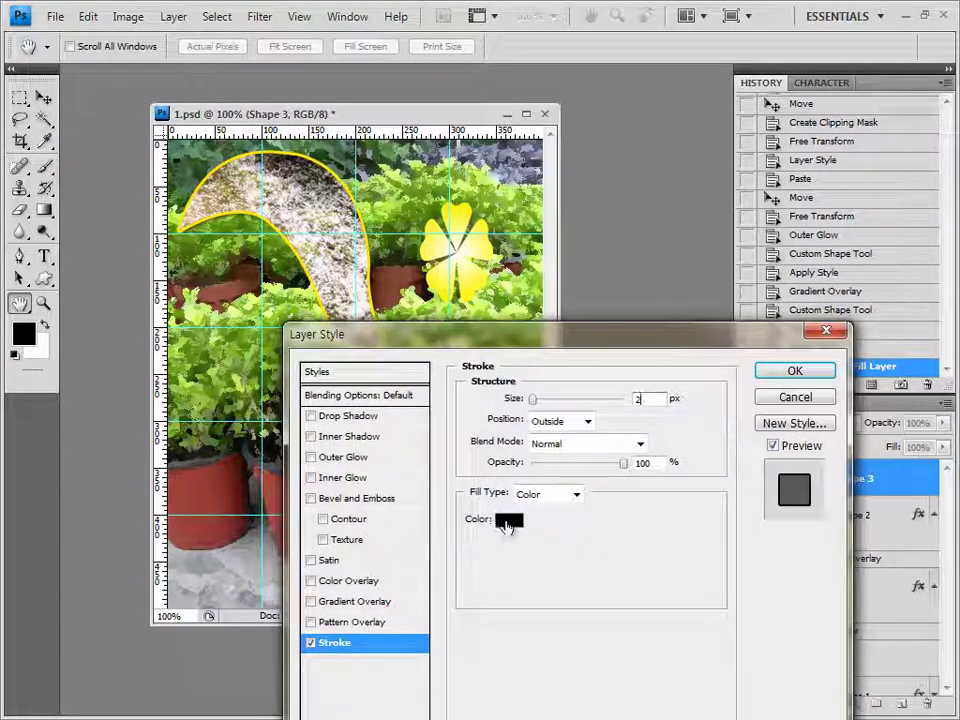
left_click(497, 520)
type("83c200")
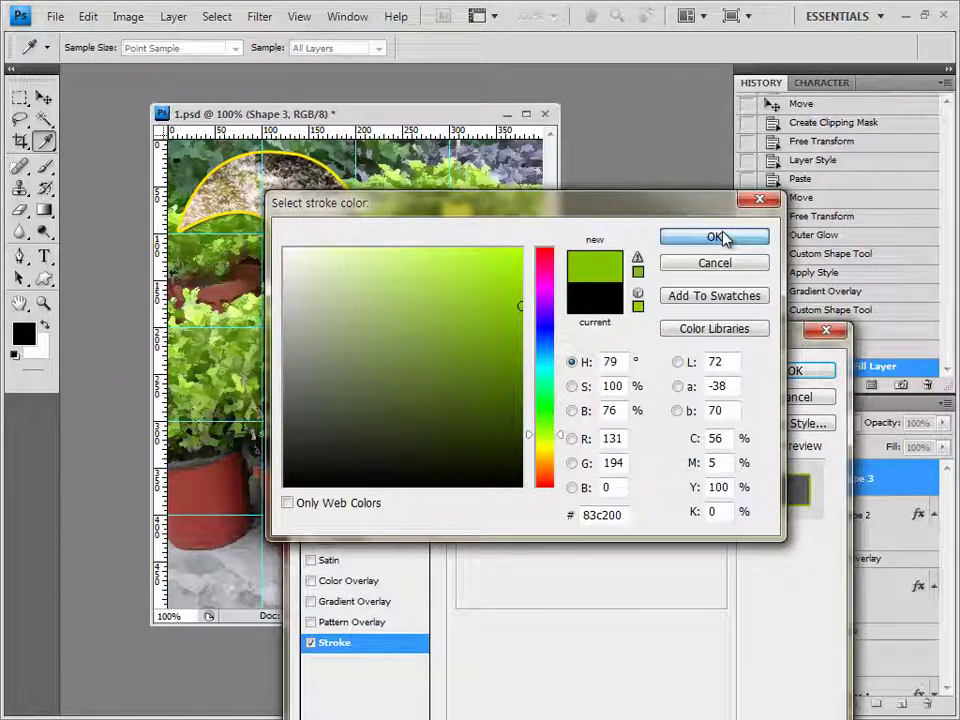
left_click(722, 238)
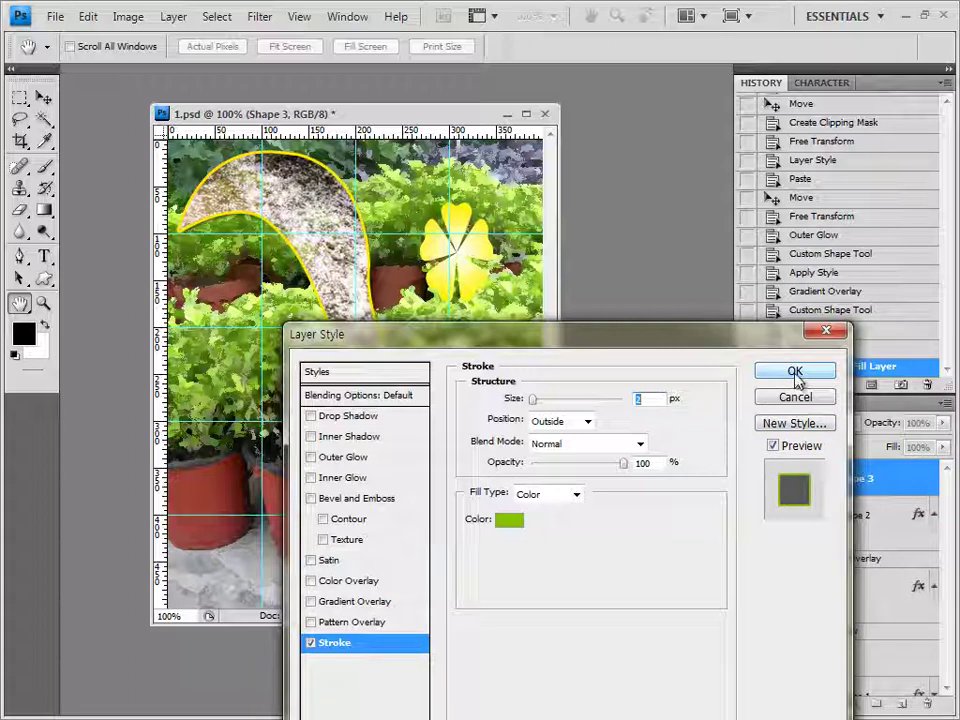
left_click(795, 373)
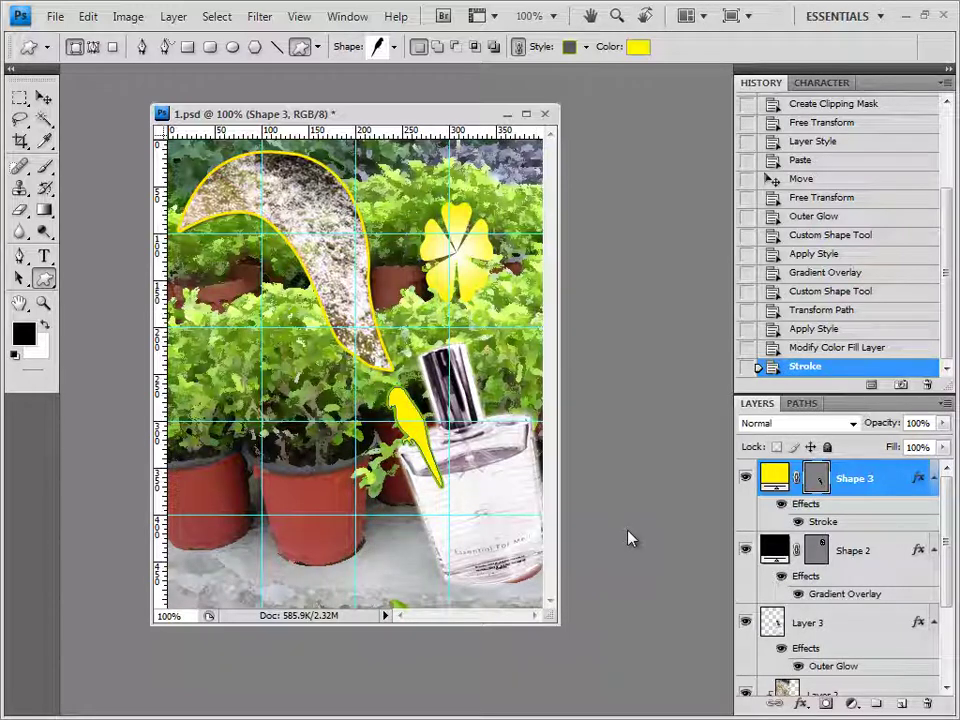
Add the text "Spring Fragrance" on two lines in Arial Bold at 48 pt over the plant pots
left_click_drag(44, 256, 98, 254)
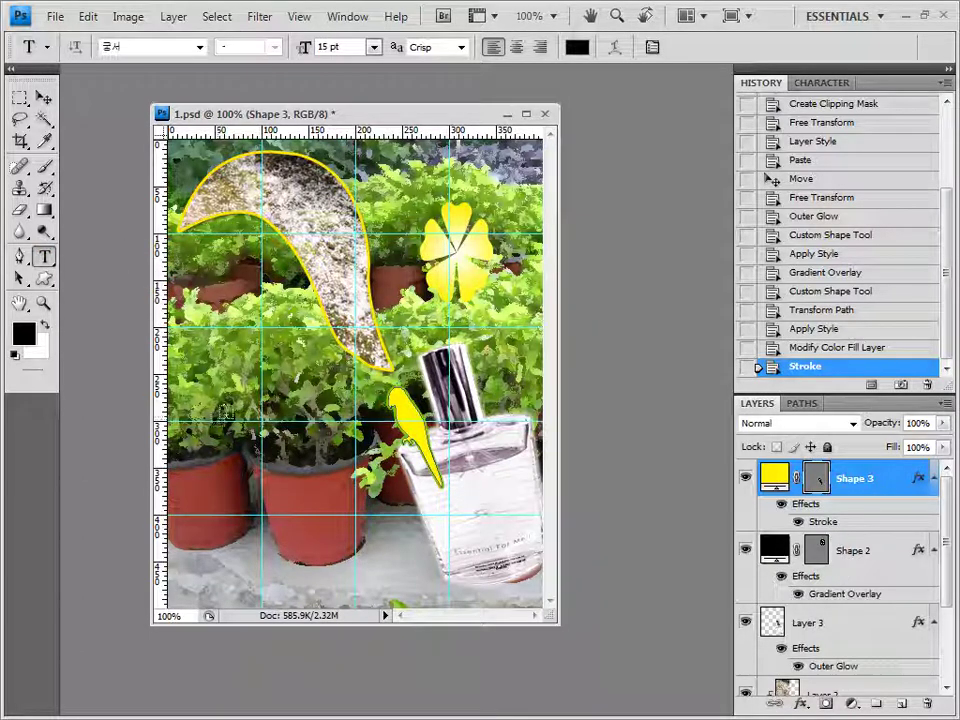
left_click(268, 414)
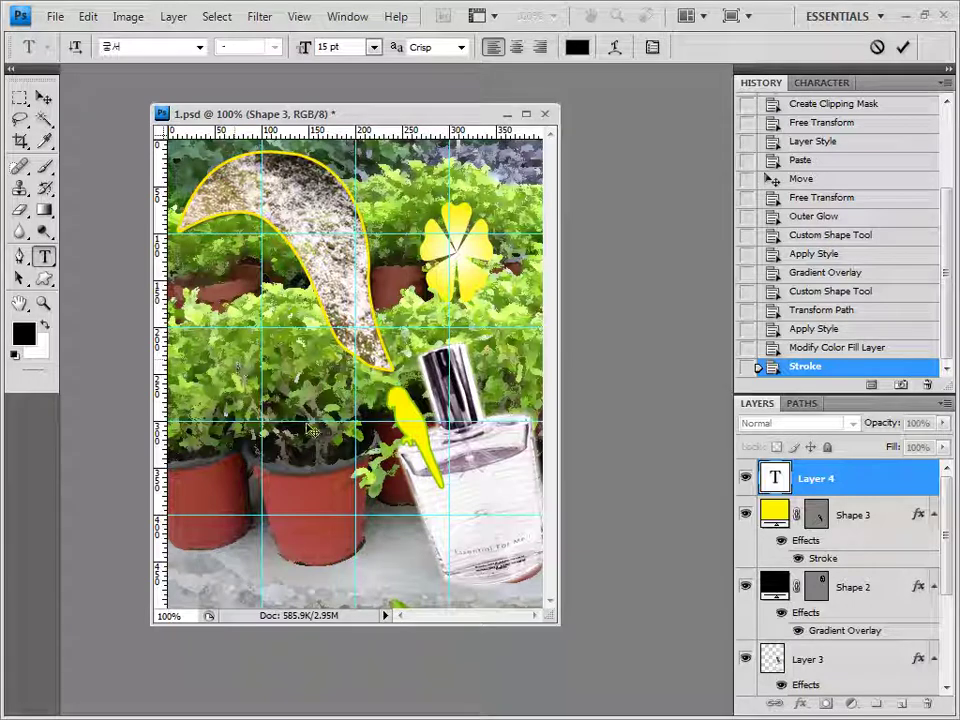
left_click(200, 47)
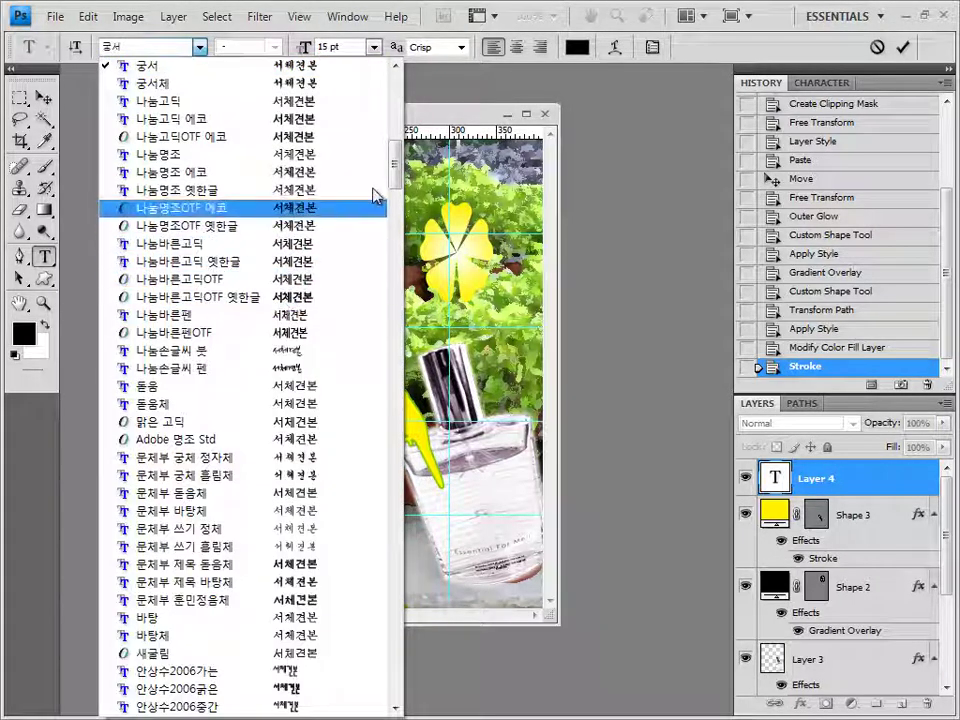
left_click_drag(394, 164, 396, 300)
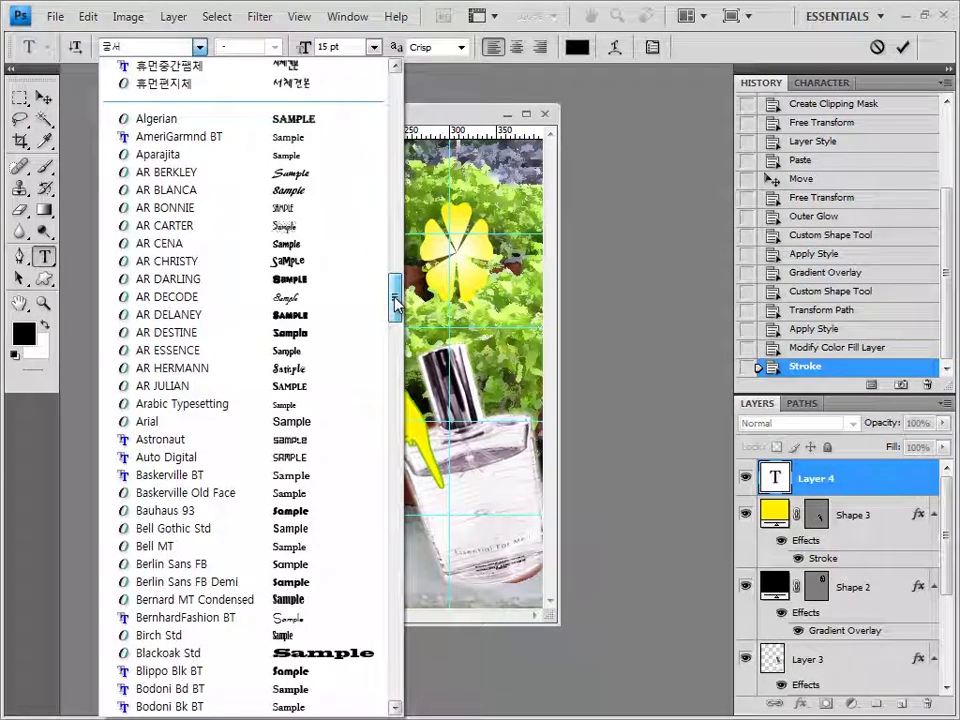
left_click(200, 422)
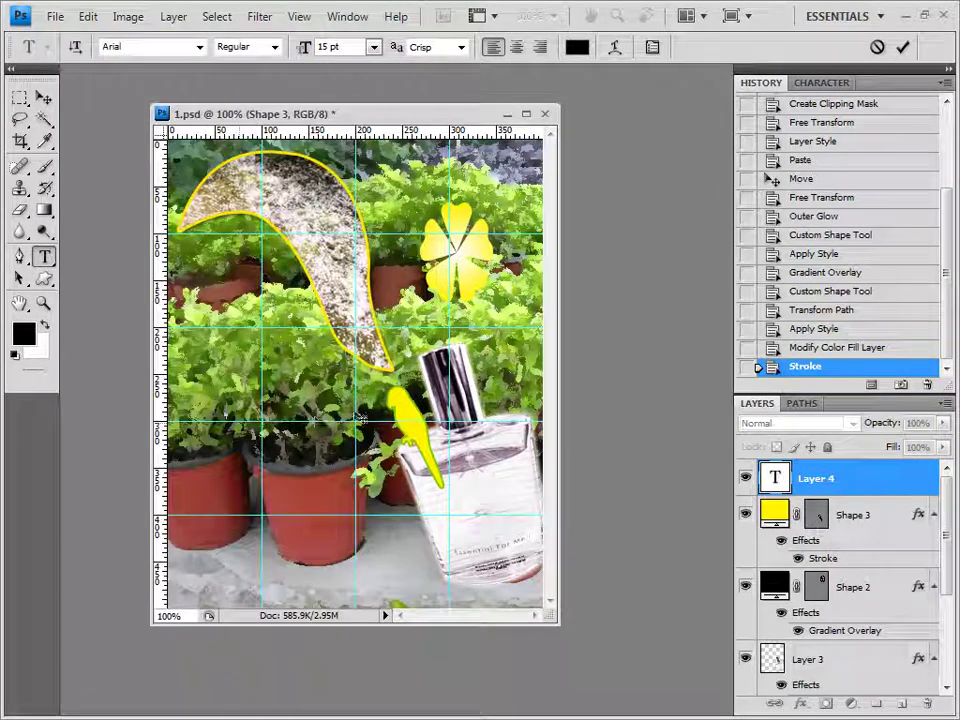
left_click(274, 47)
left_click(259, 175)
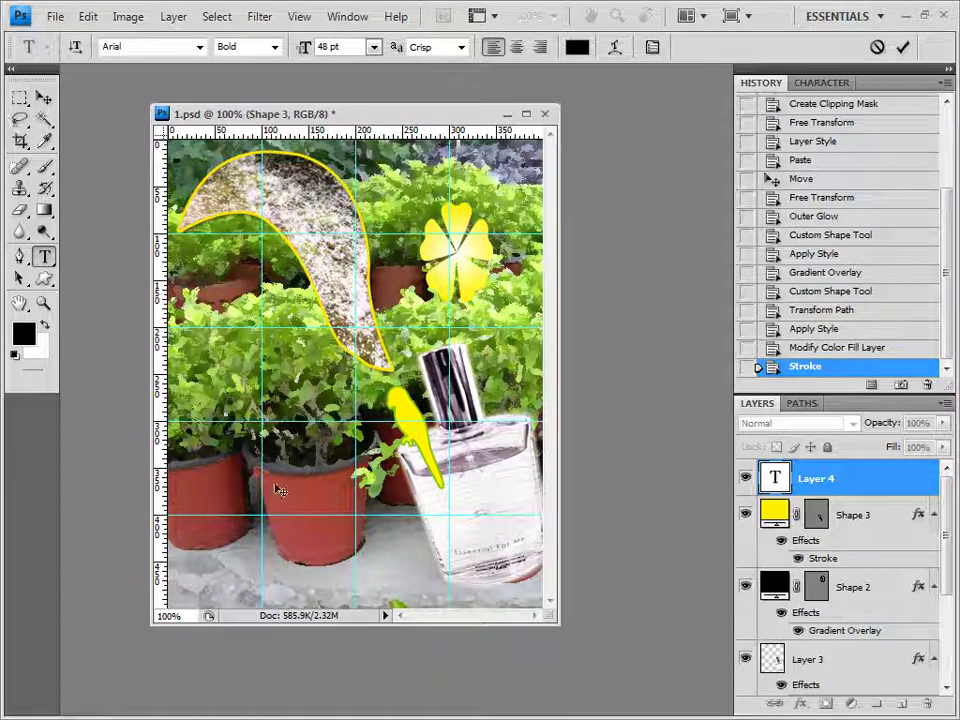
type("Spring Fragrance")
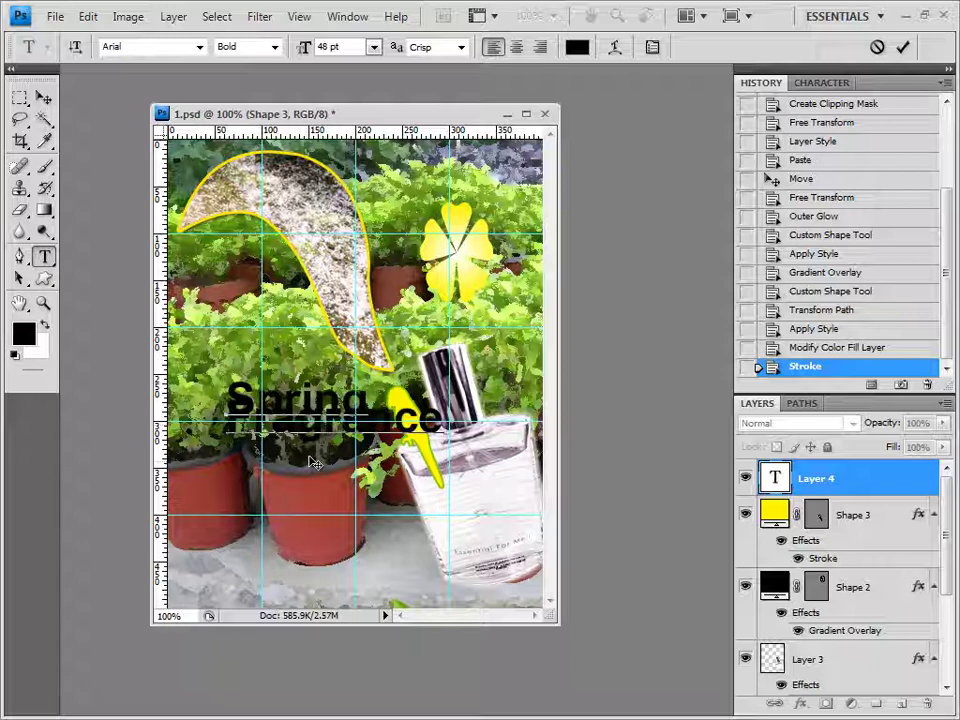
Center-align both lines of the "Spring Fragrance" text and move it over the pots beside the bottle
left_click_drag(228, 390, 528, 439)
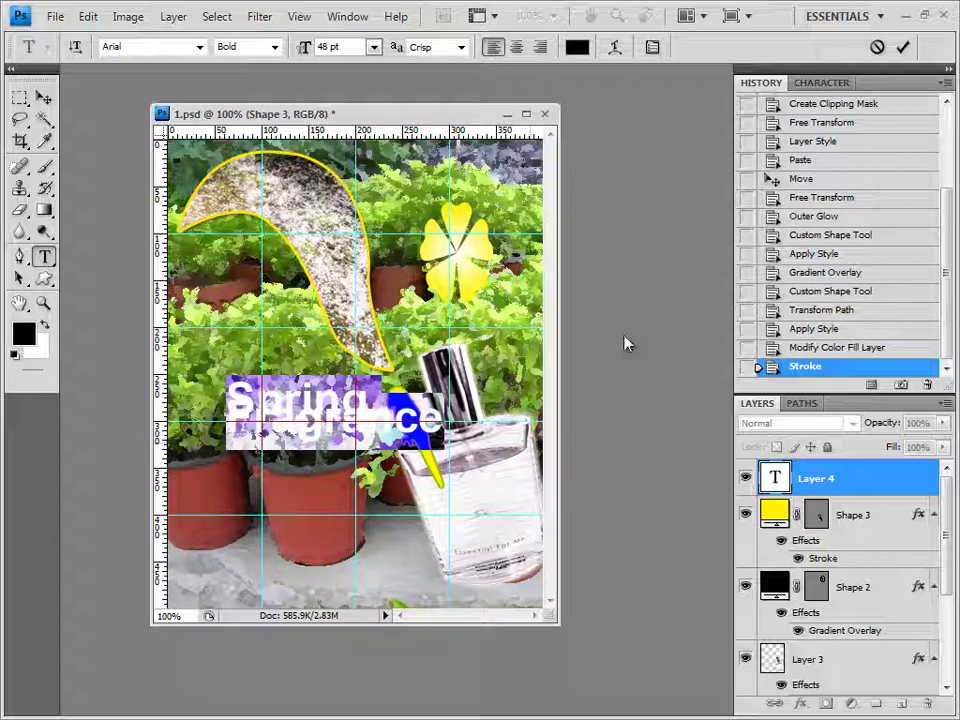
left_click(516, 48)
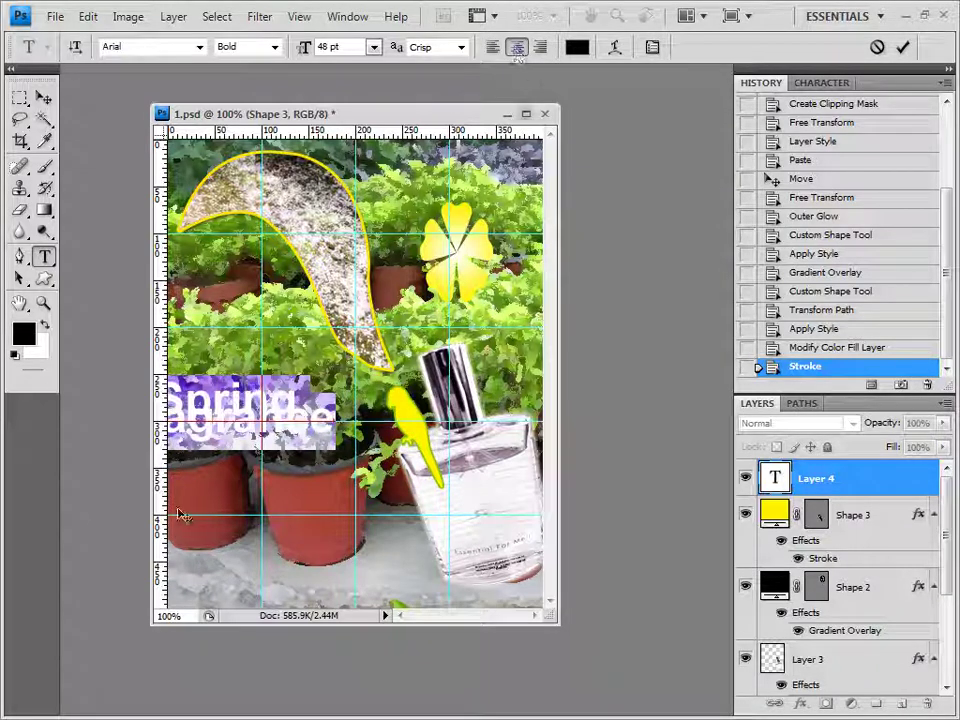
left_click_drag(277, 486, 366, 493)
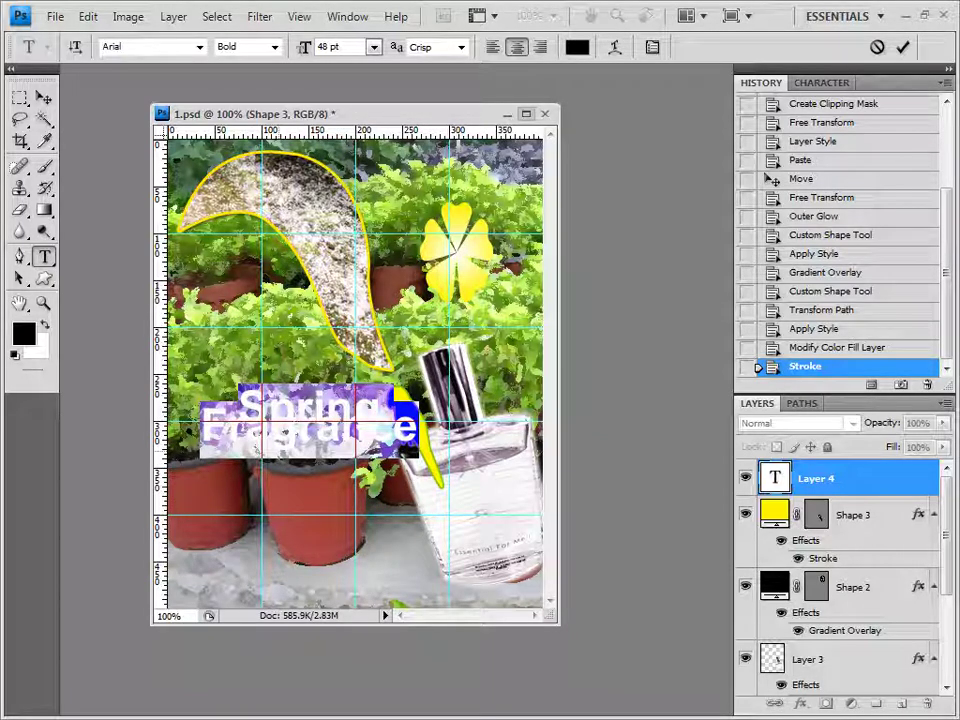
Set the leading of the "Spring Fragrance" text to Auto
left_click(846, 84)
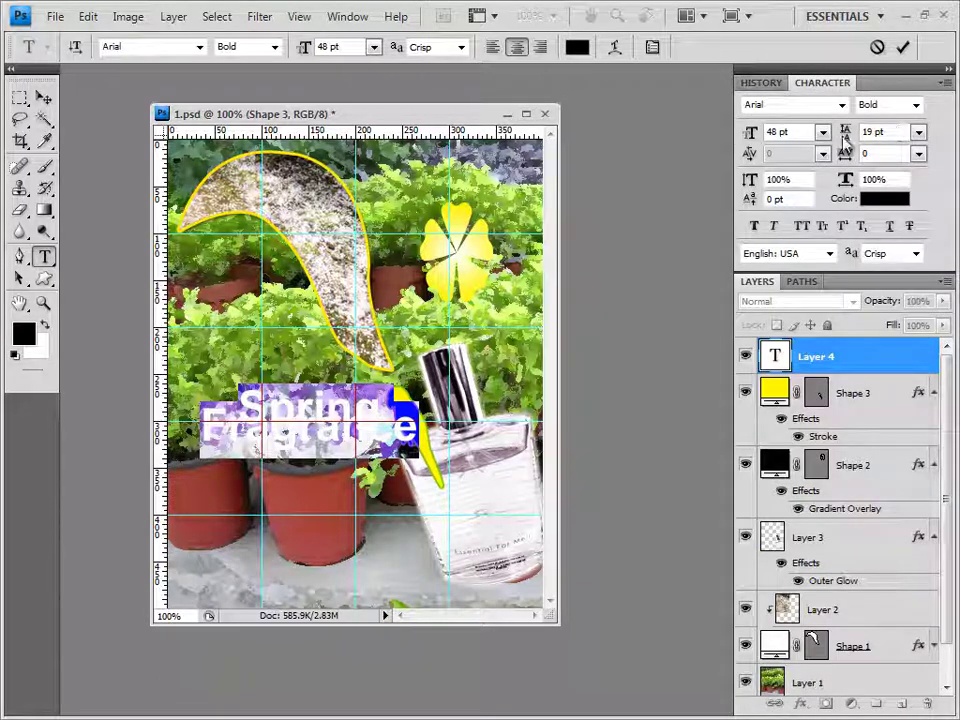
left_click(918, 132)
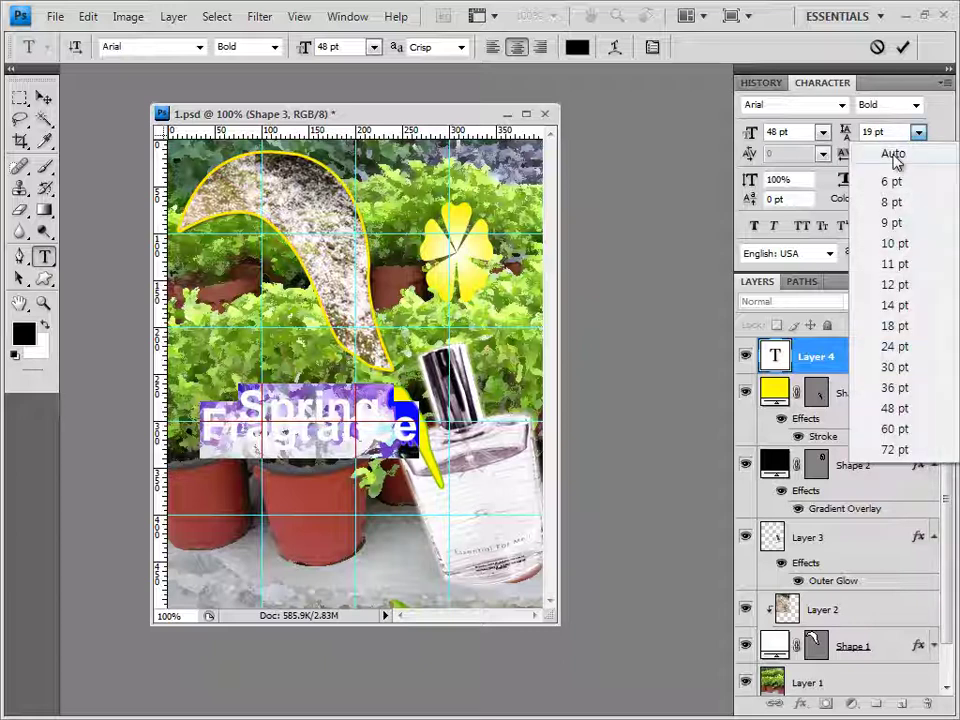
left_click(893, 154)
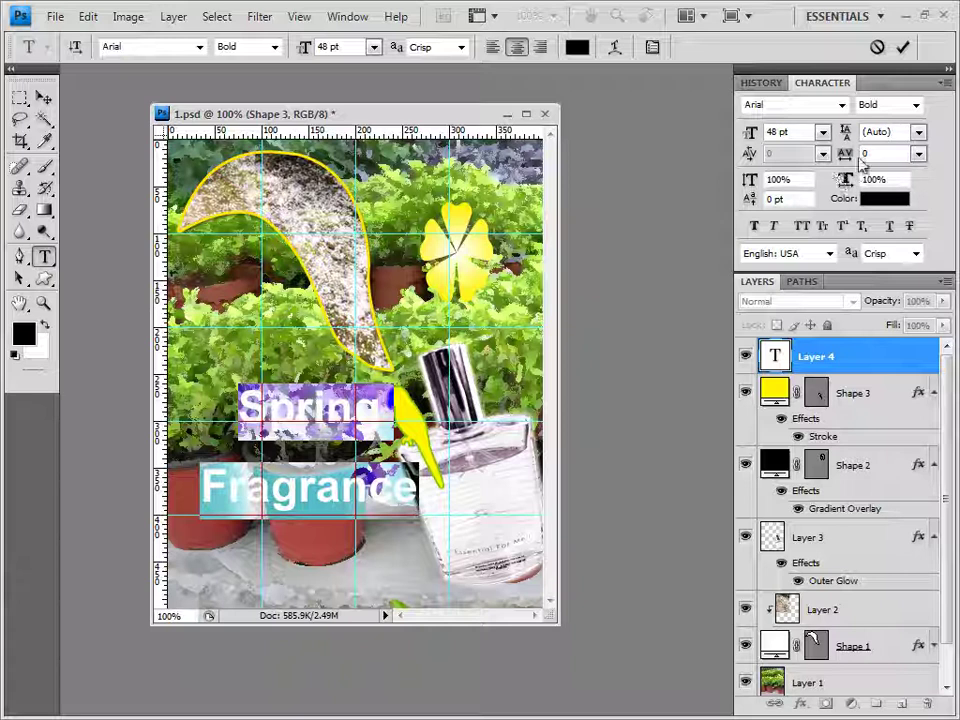
Commit the "Spring Fragrance" text and add a linear Gradient Overlay with its start colour set to fff87d
left_click(846, 362)
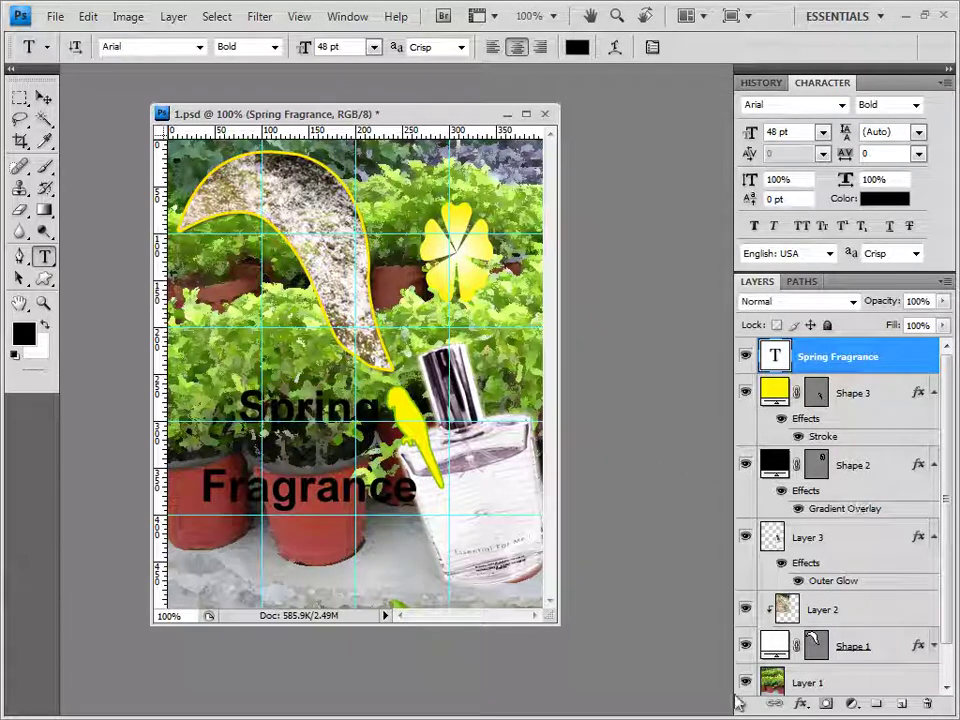
left_click(801, 704)
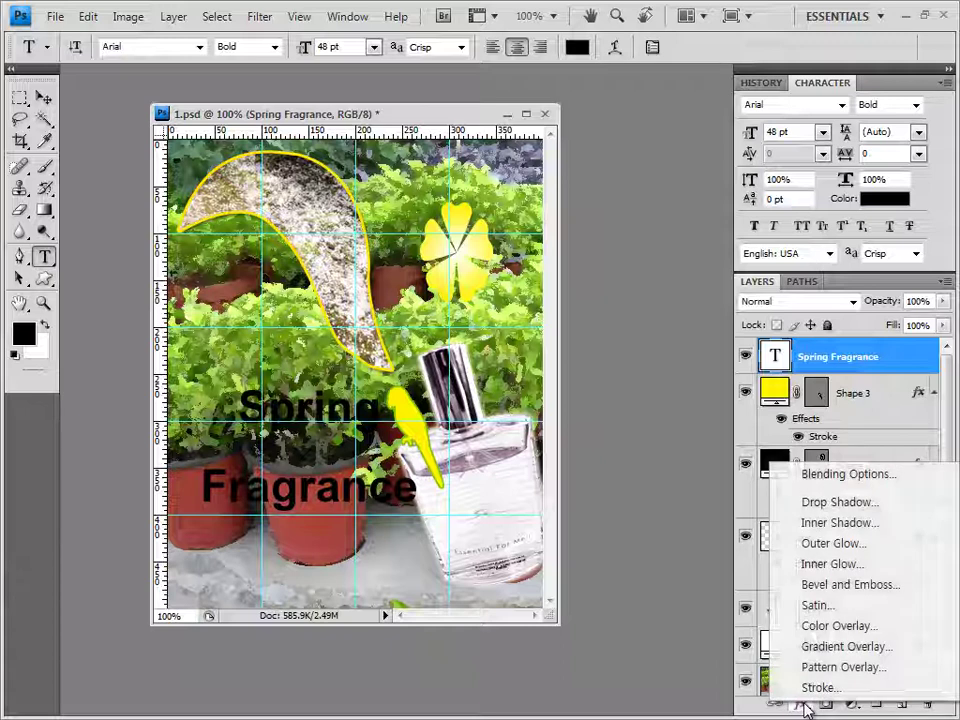
left_click(852, 652)
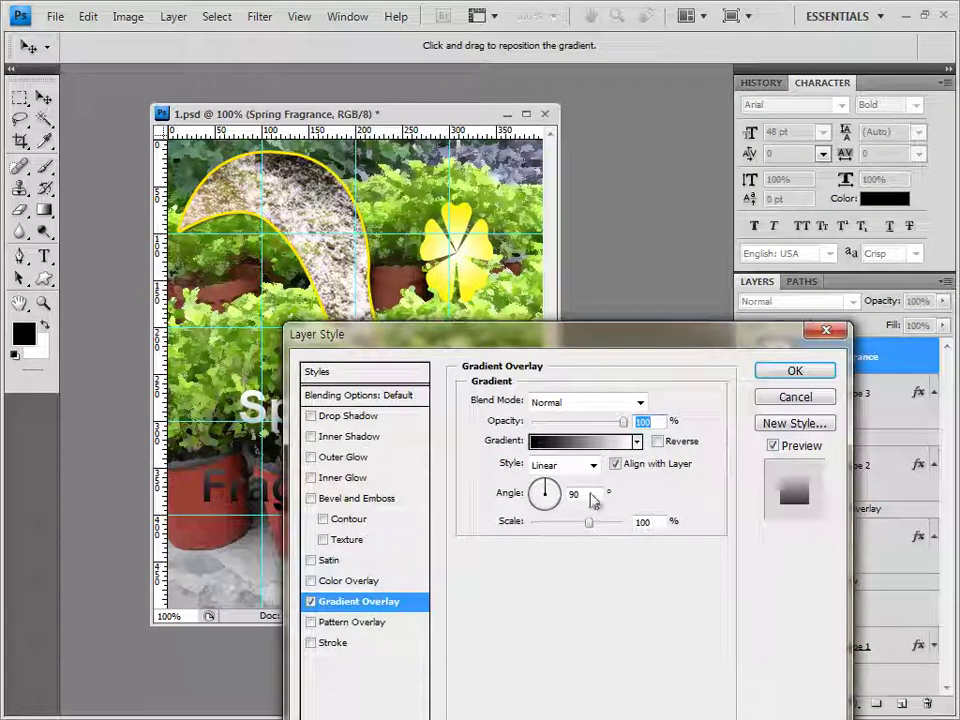
left_click(588, 442)
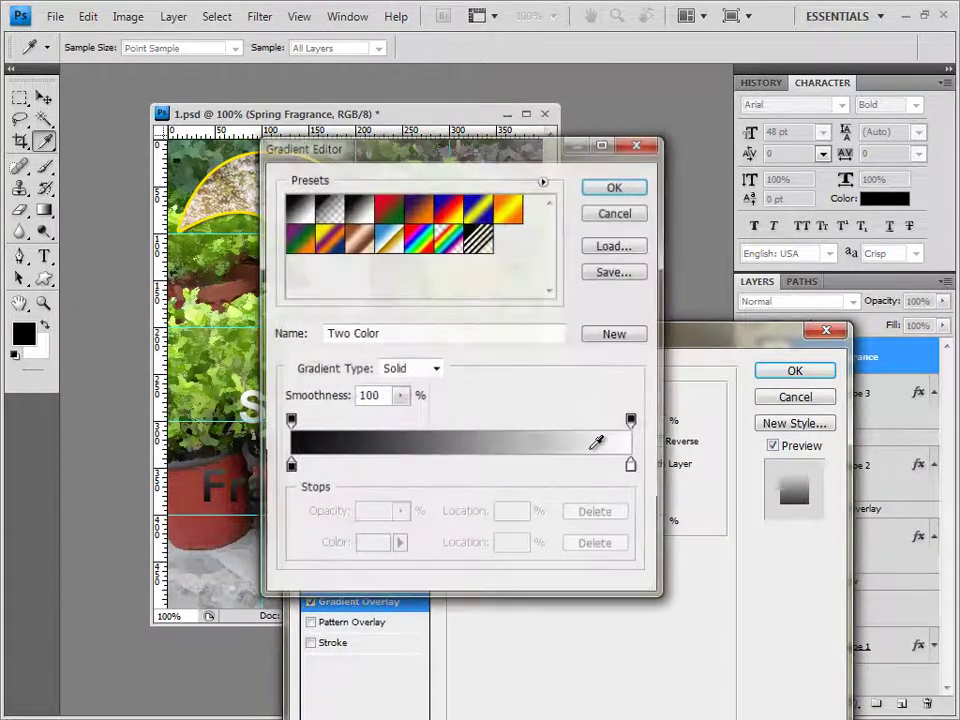
left_click_drag(508, 150, 562, 150)
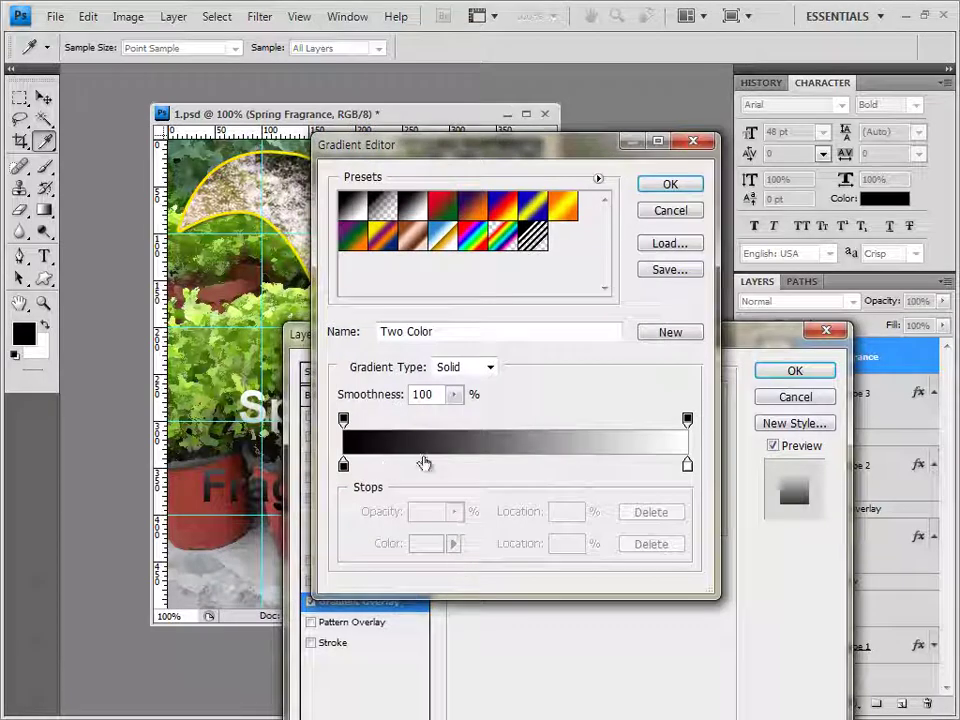
double_click(344, 468)
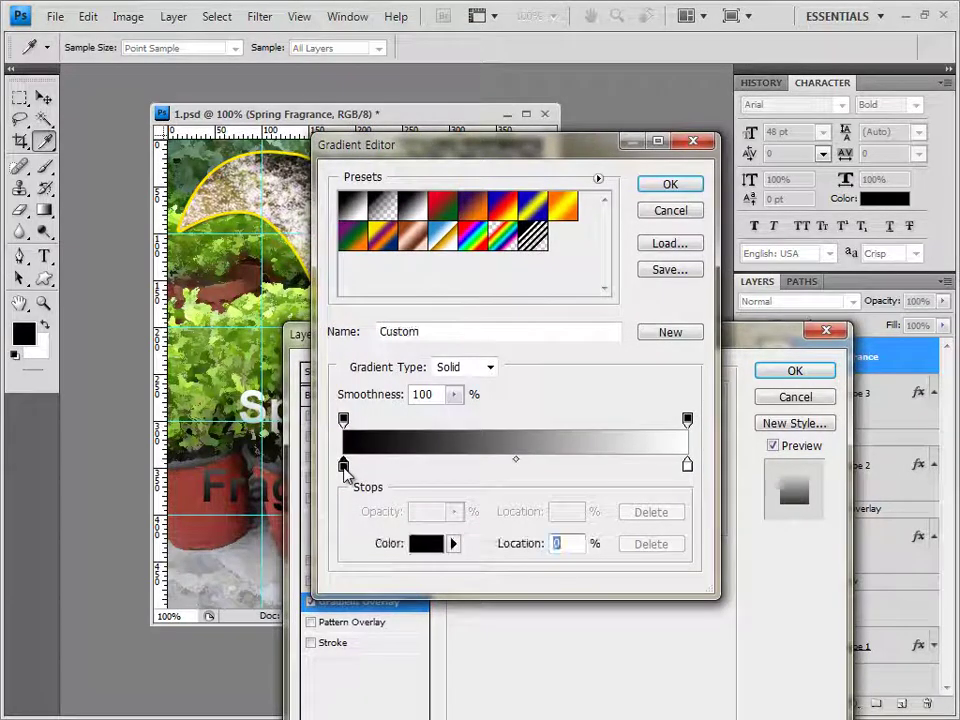
left_click_drag(630, 514, 329, 510)
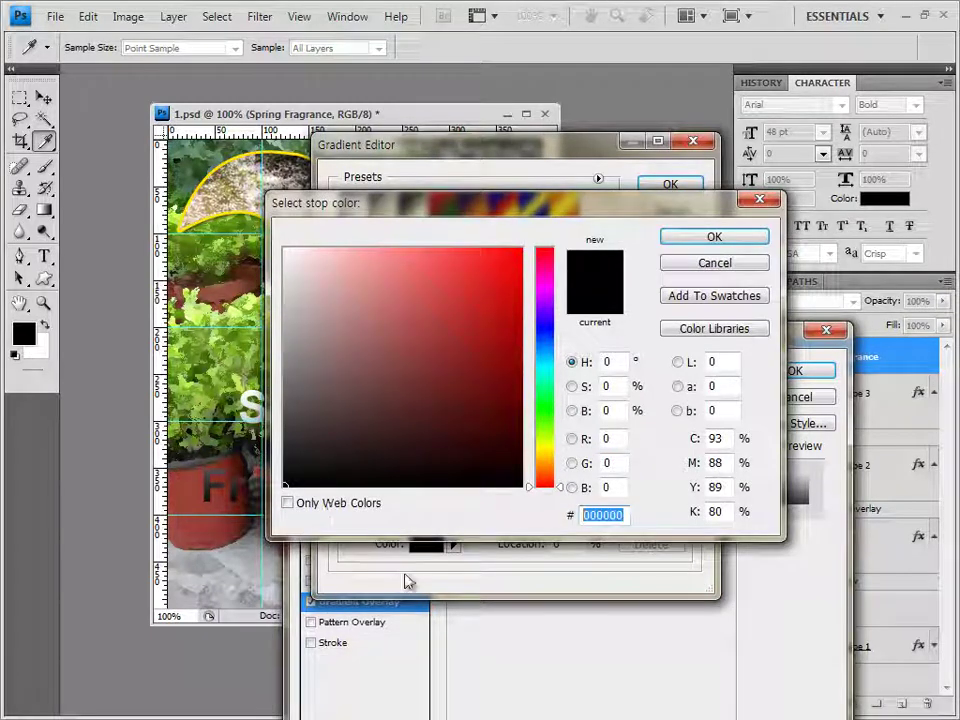
type("fff87d")
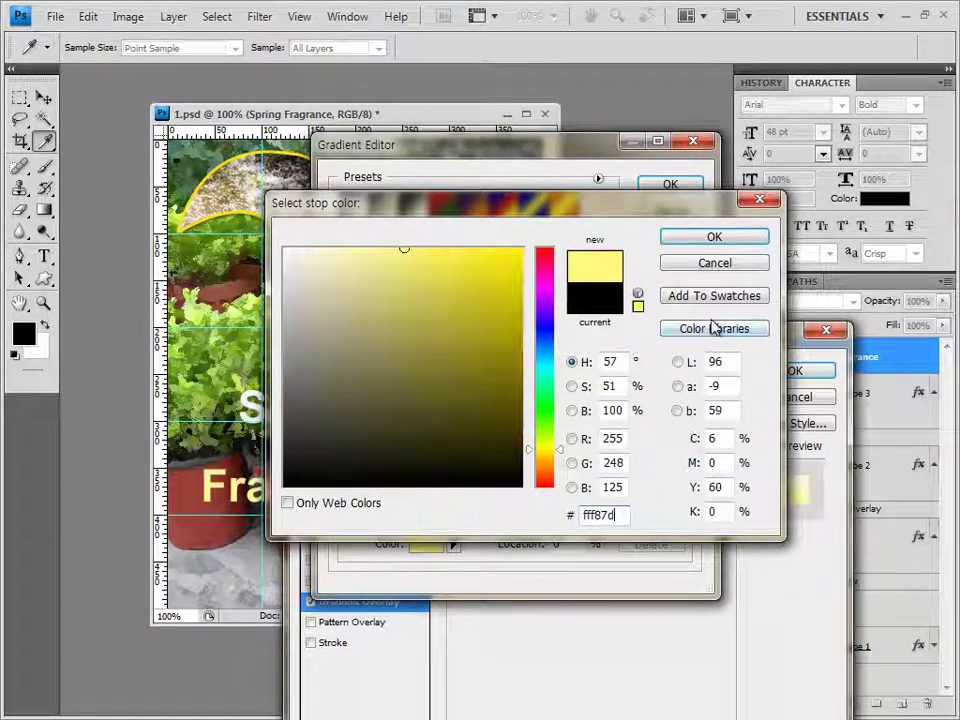
left_click(714, 237)
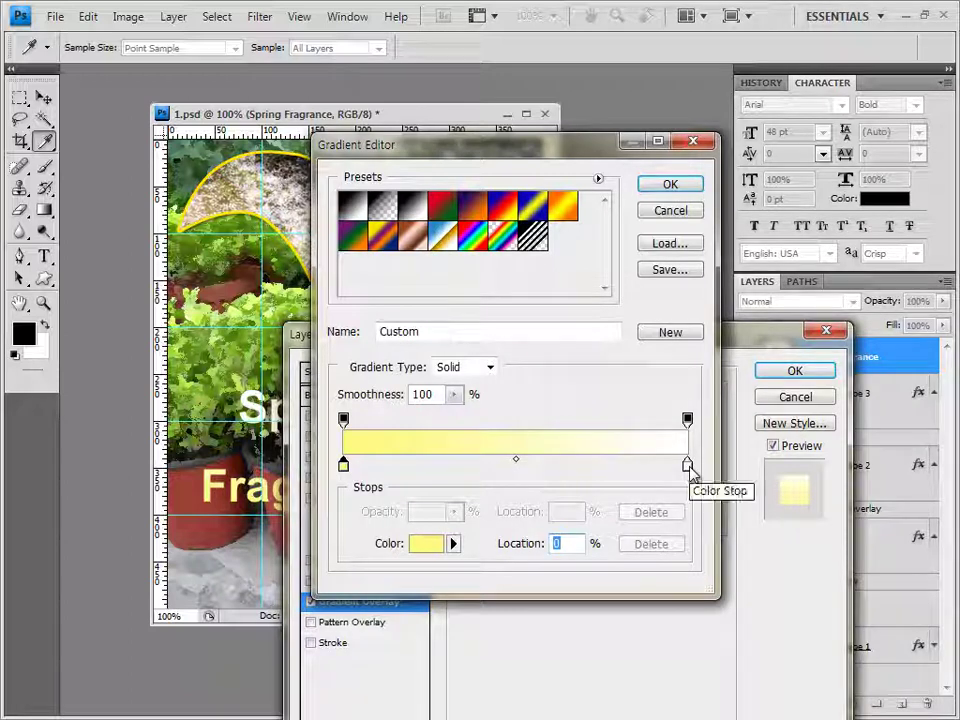
Set the end colour of the title text's overlay gradient to a0ff00 and accept the gradient
left_click(688, 467)
double_click(688, 467)
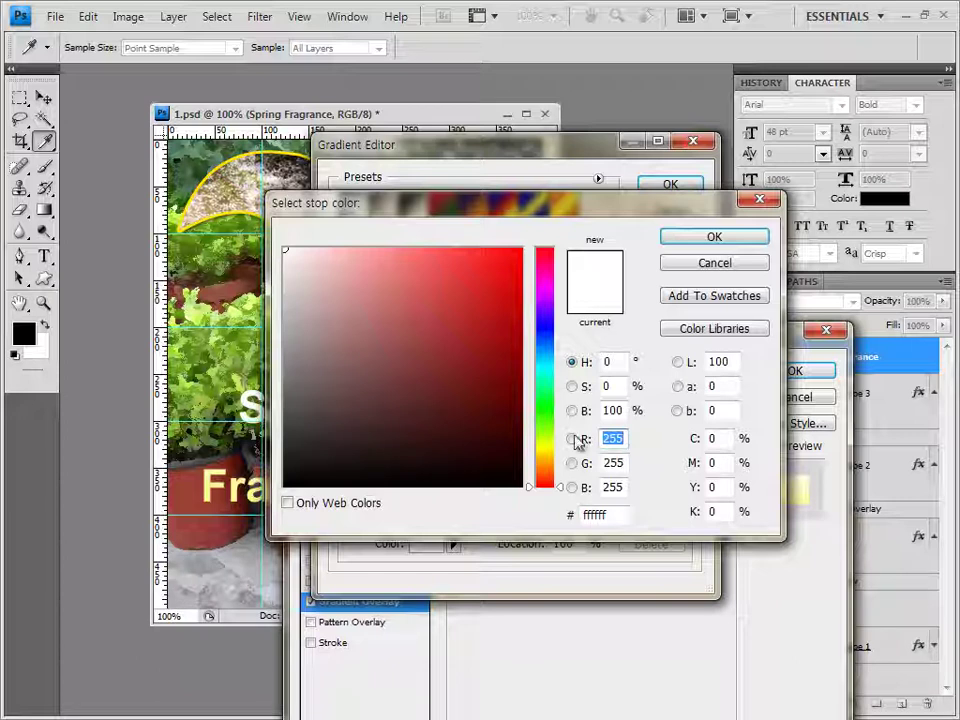
double_click(624, 515)
type("a0ff00")
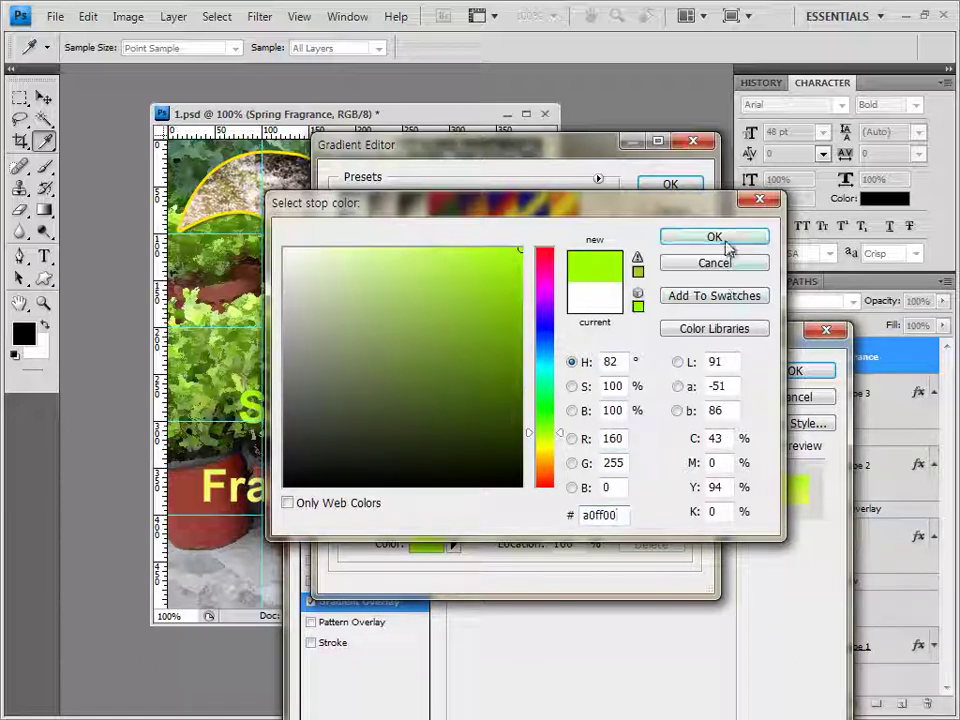
left_click(720, 240)
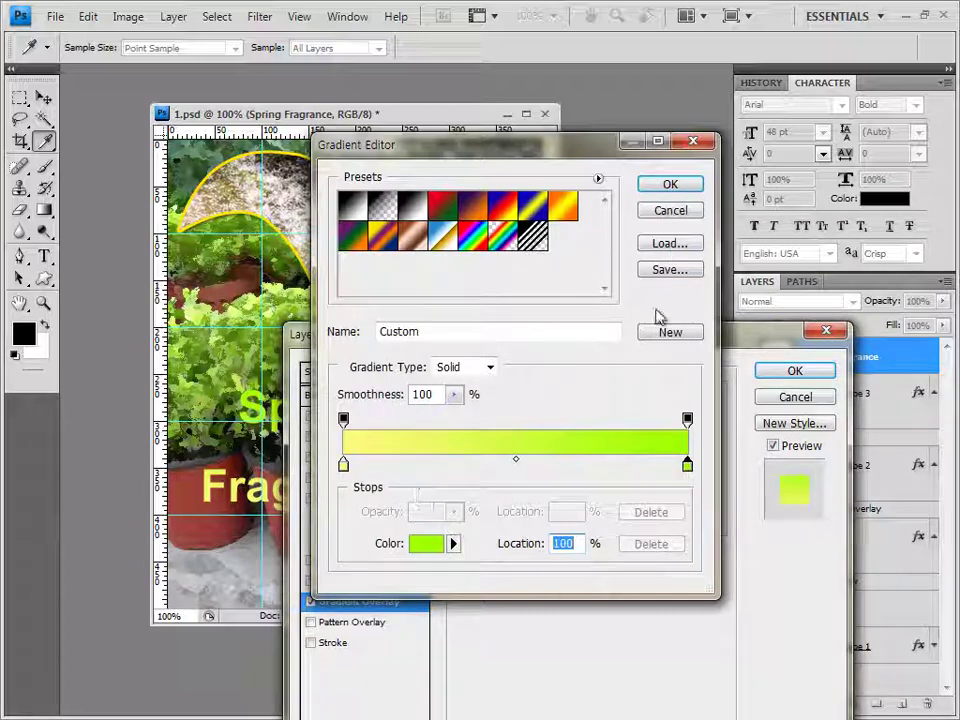
left_click(674, 186)
Add a 3 px outside Stroke in green 14d200 to the "Spring Fragrance" text and apply the layer style
mouse_move(572, 341)
left_mouse_down()
mouse_move(600, 289)
mouse_move(634, 161)
left_mouse_up()
left_click(400, 463)
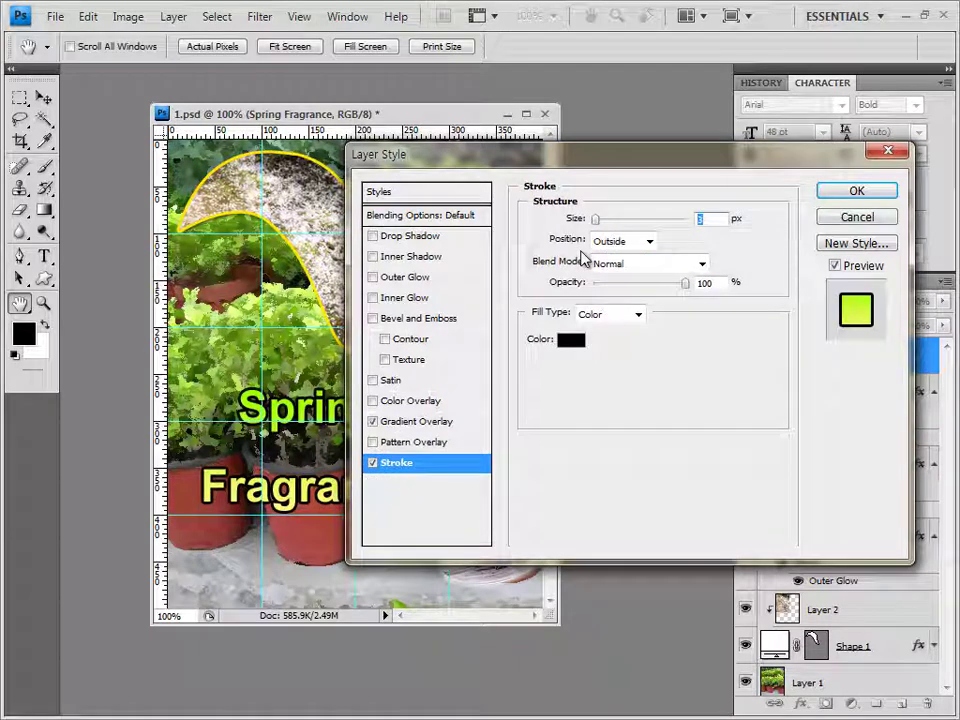
left_click(572, 340)
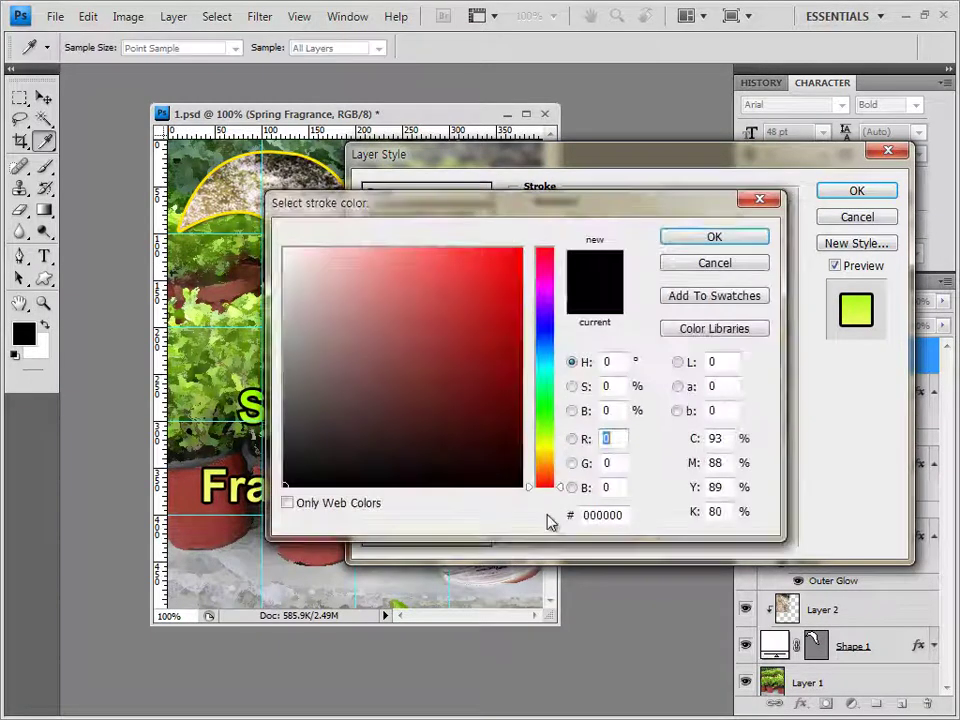
double_click(610, 515)
type("14d200")
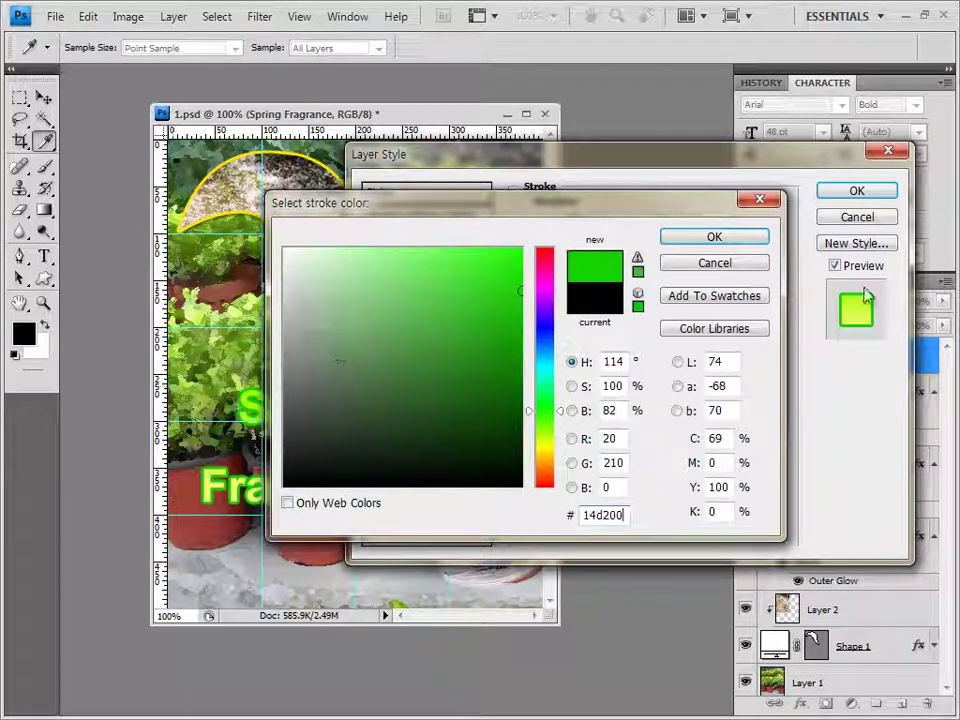
left_click(745, 240)
left_click_drag(752, 160, 810, 89)
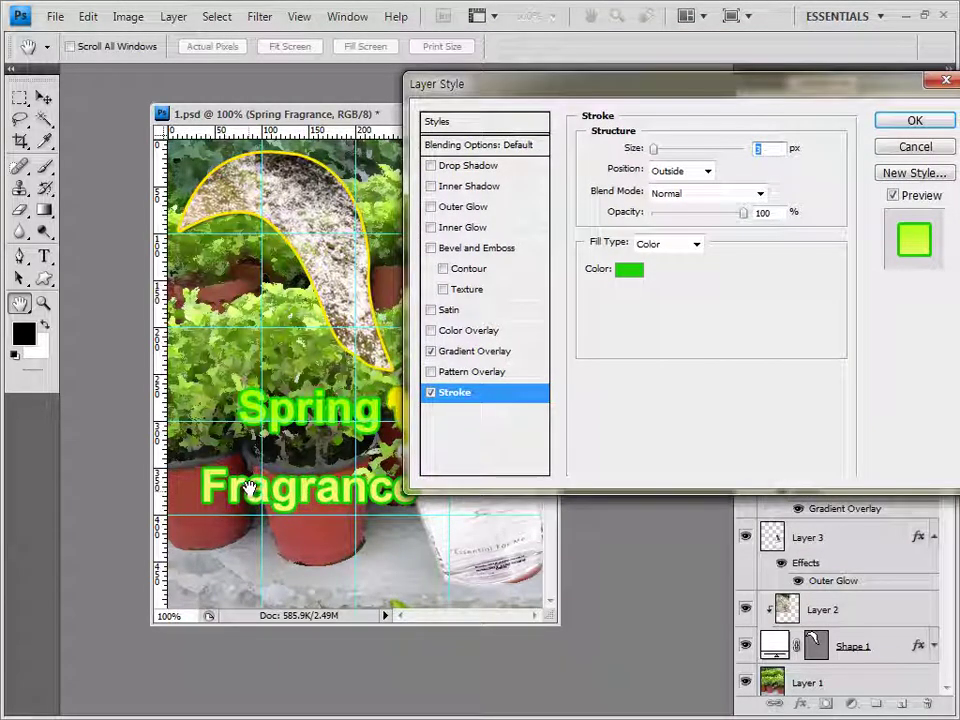
left_click(915, 120)
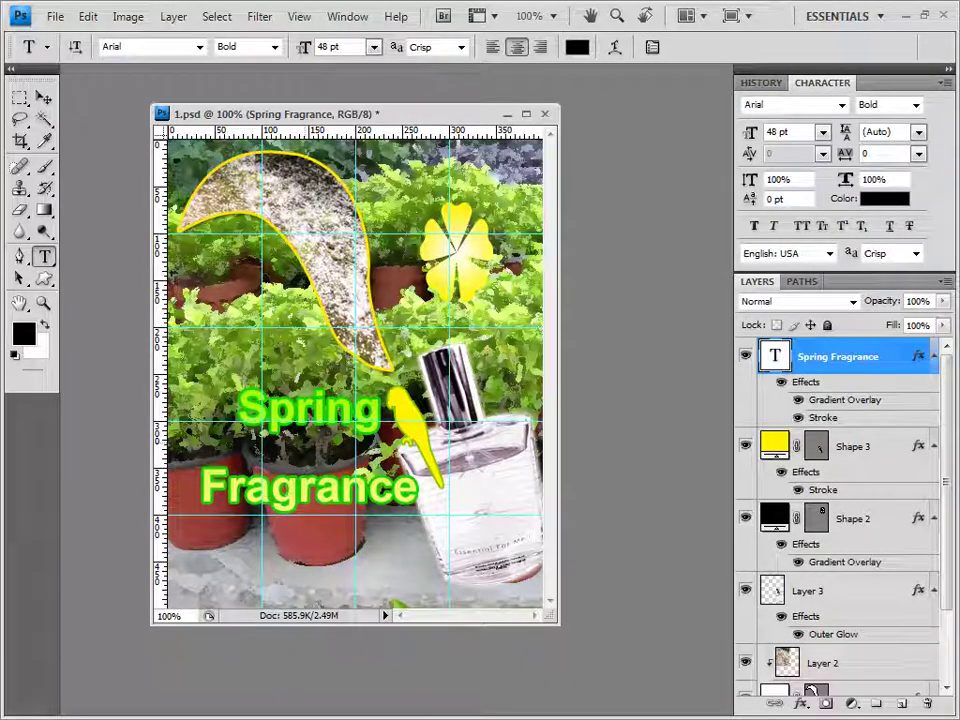
Warp the "Spring Fragrance" text with the Shell Upper style at a horizontal bend of +50%
left_click(618, 48)
left_click(670, 152)
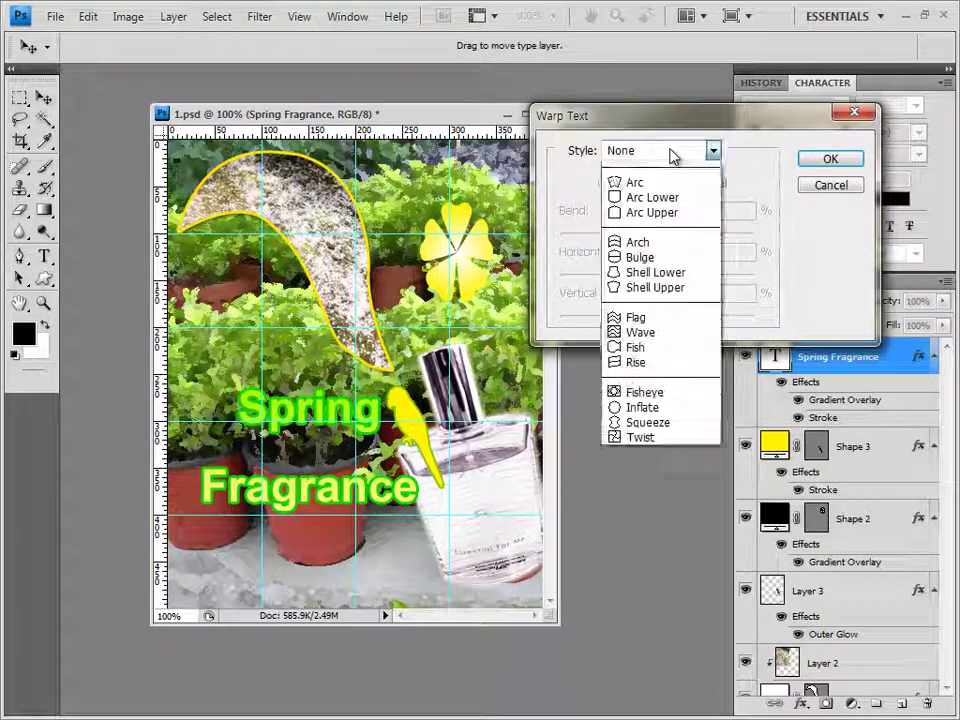
left_click(636, 167)
left_click(668, 150)
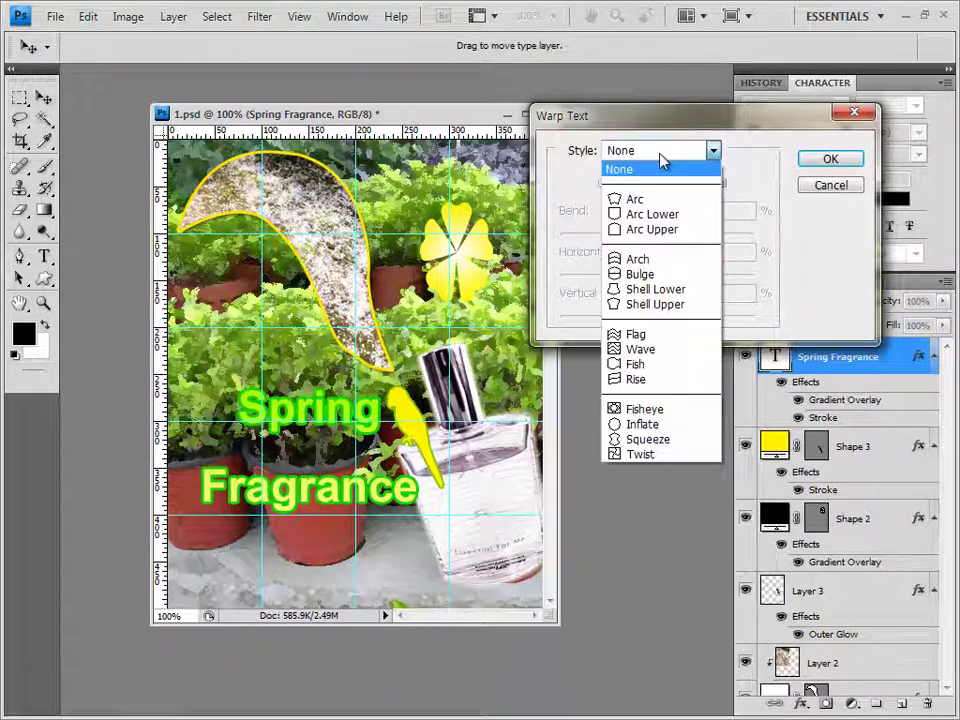
left_click(668, 304)
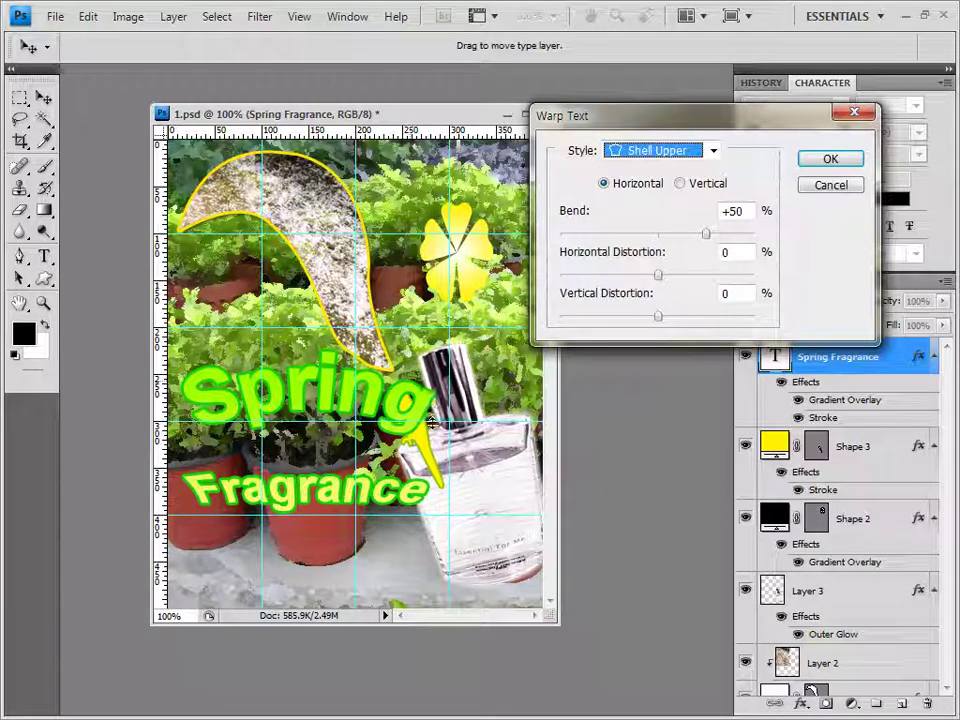
left_click(830, 159)
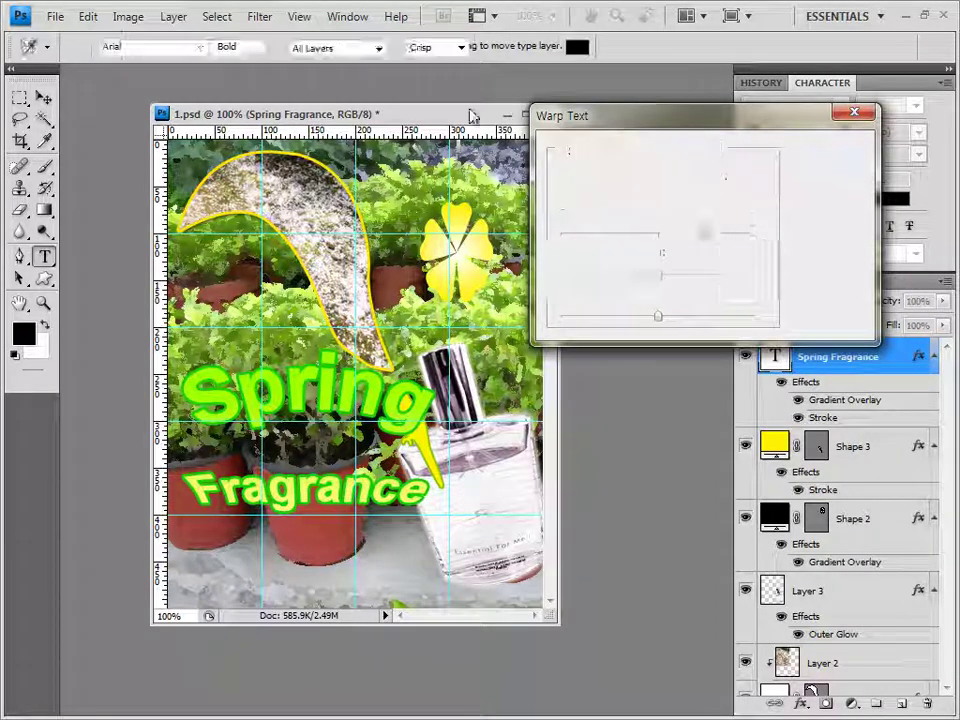
Move the warped "Spring Fragrance" text down over the plant pots, clear of the bird shape
left_click(45, 102)
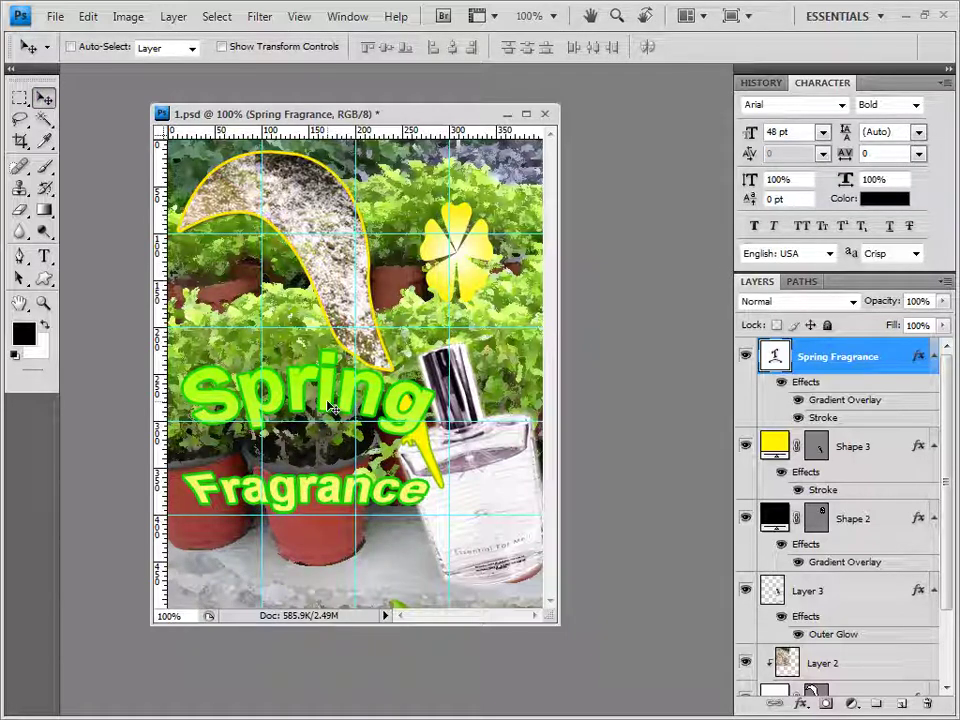
left_click_drag(333, 408, 322, 478)
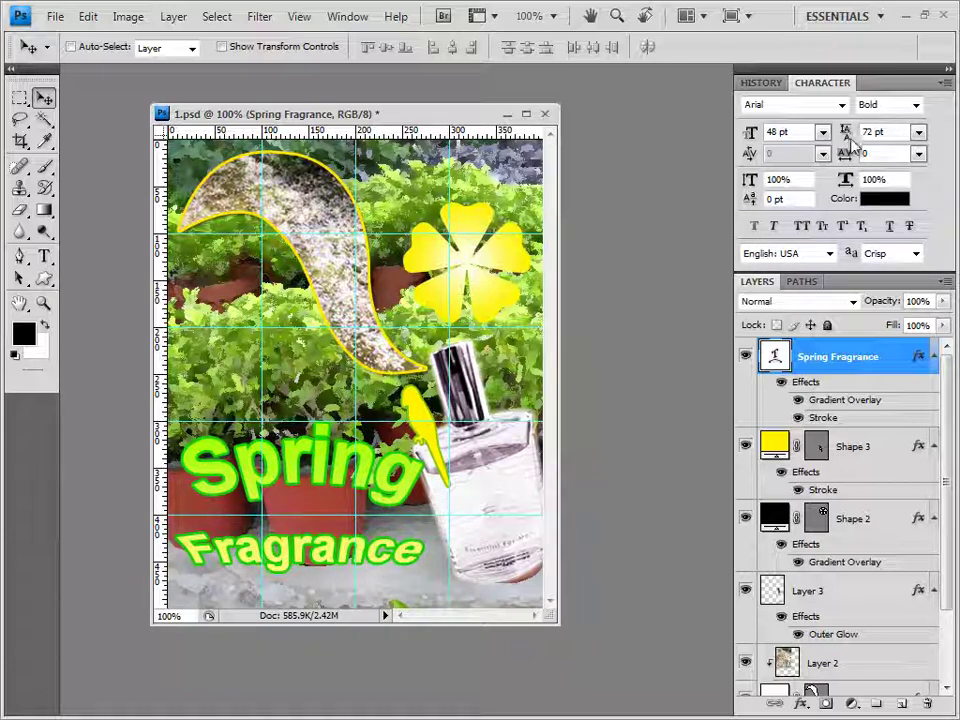
left_click(919, 133)
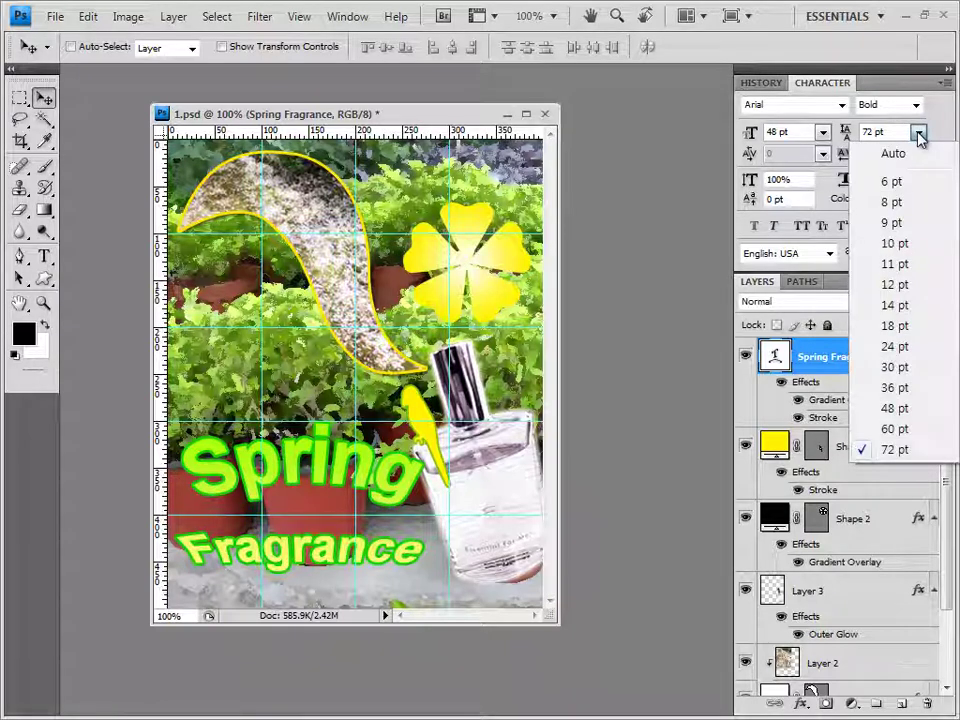
left_click(919, 133)
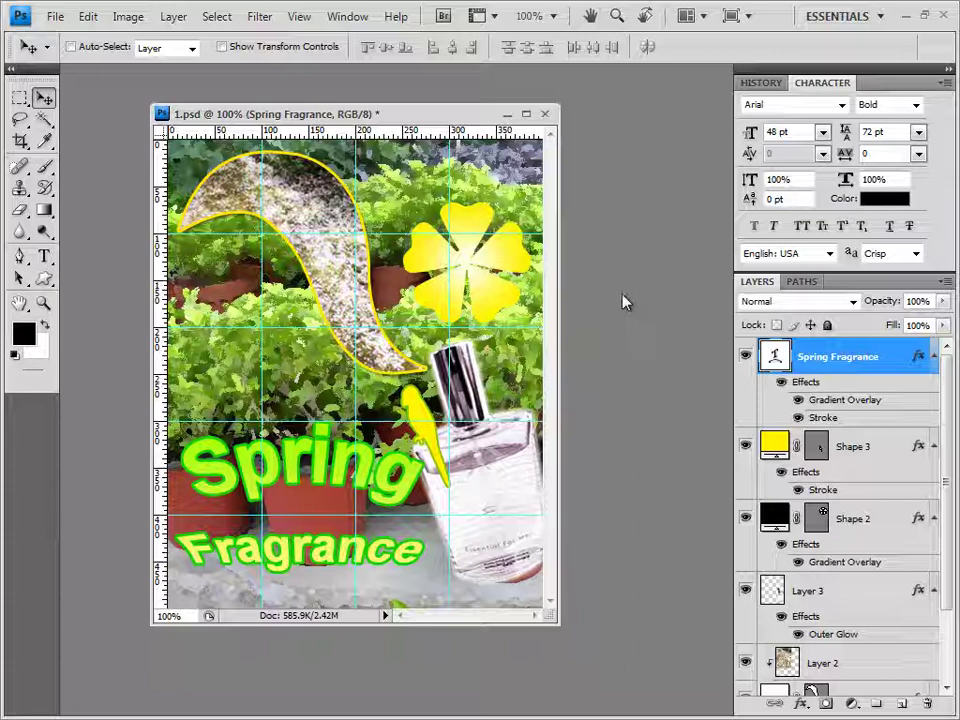
Save 1.psd with maximized compatibility and clear the guides from the canvas
left_click(55, 16)
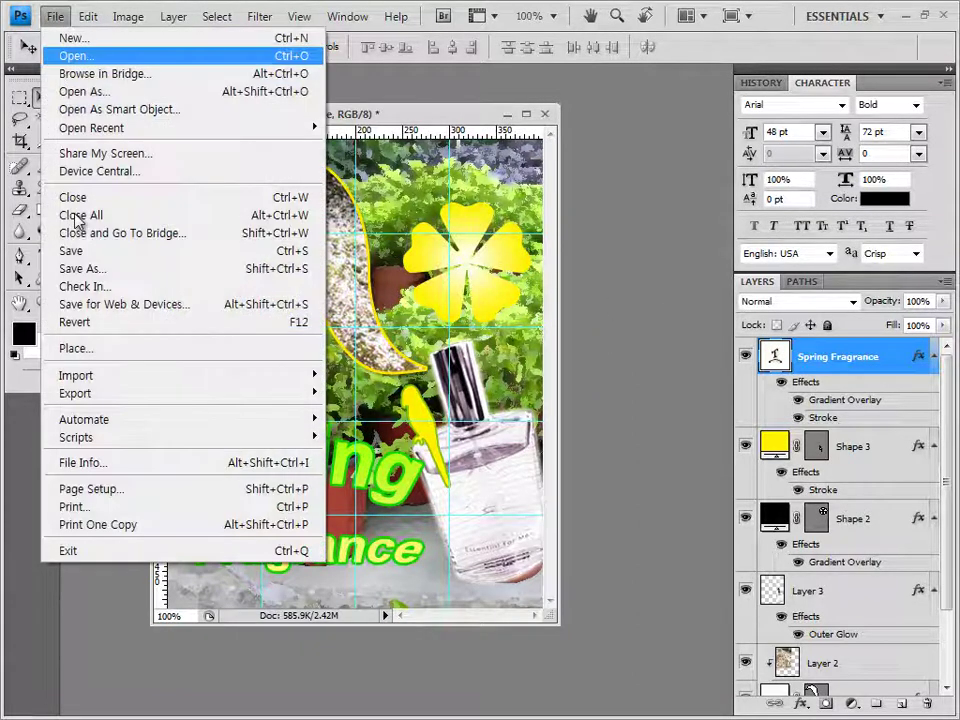
left_click(88, 252)
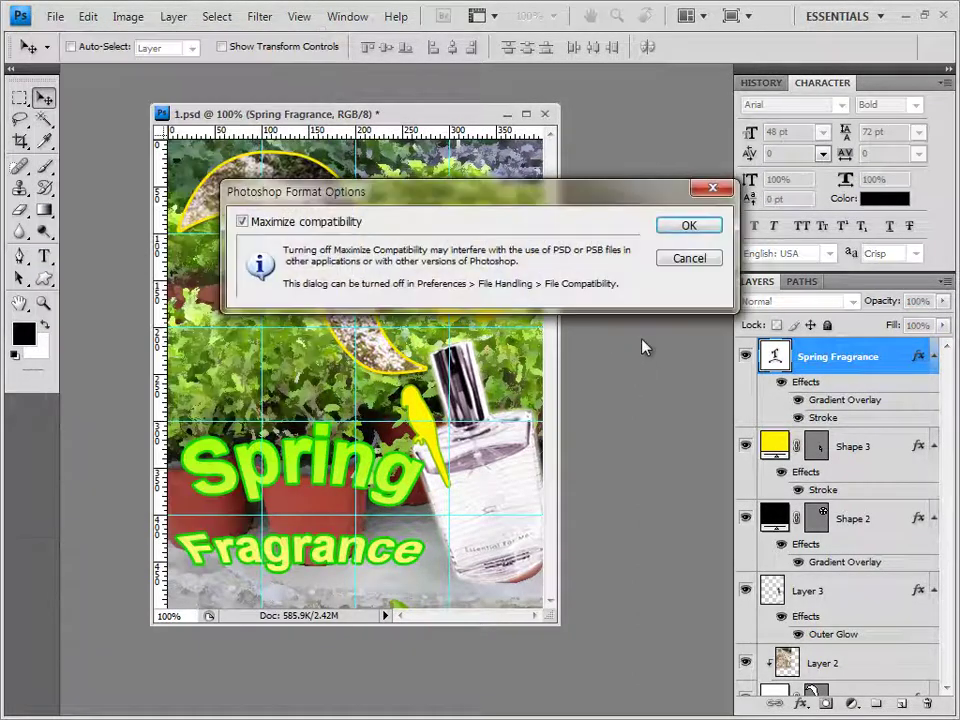
left_click(688, 224)
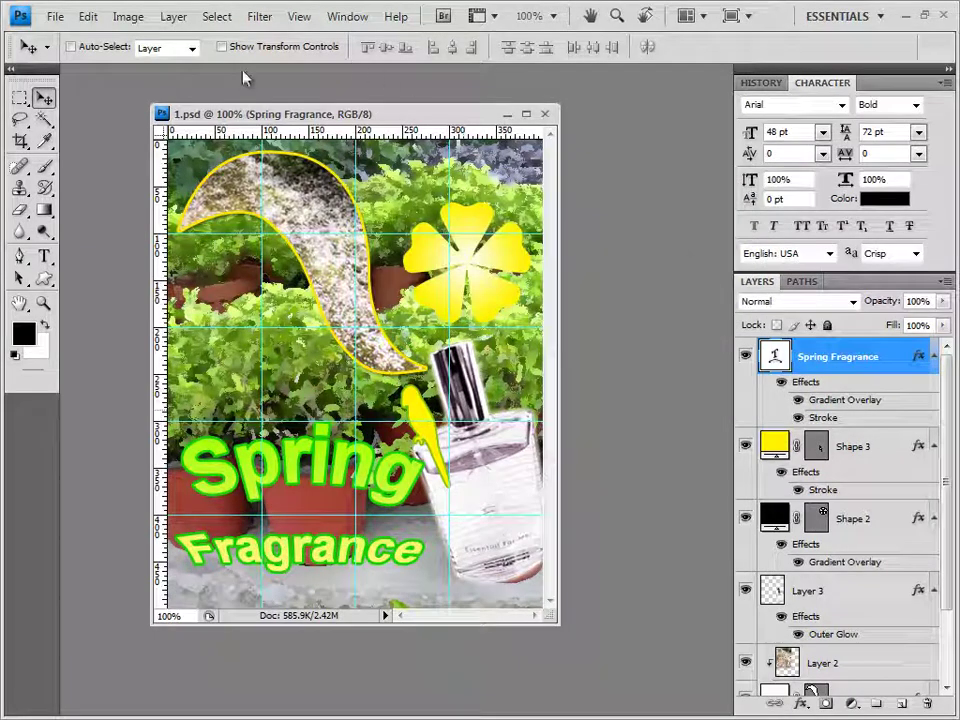
left_click(302, 18)
left_click(340, 409)
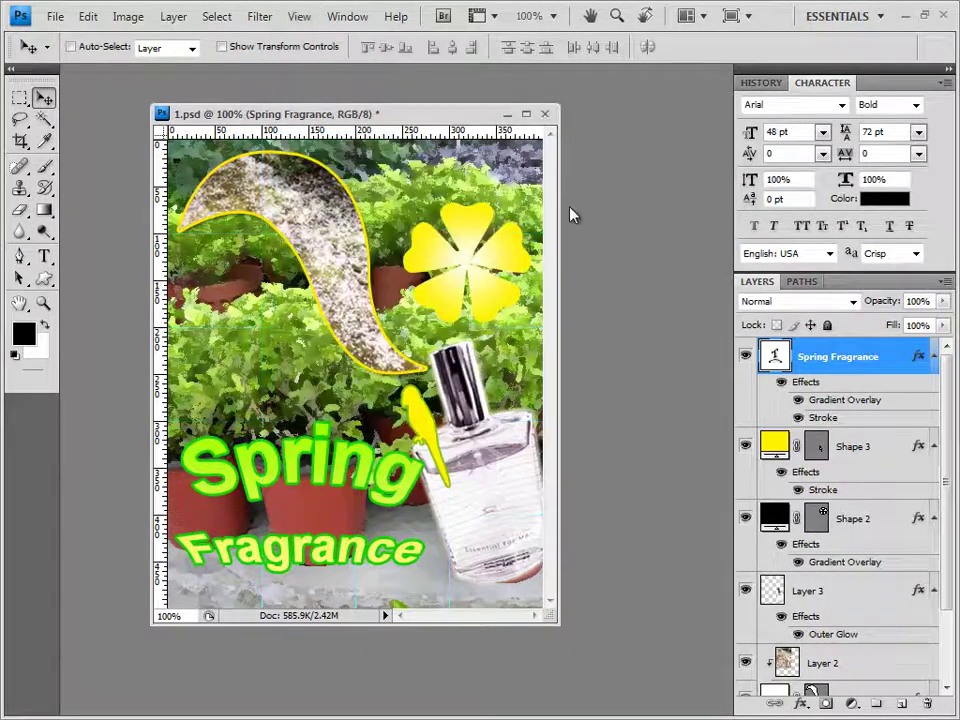
Start saving a copy of the composition in the GTQ folder in JPEG format
left_click(53, 18)
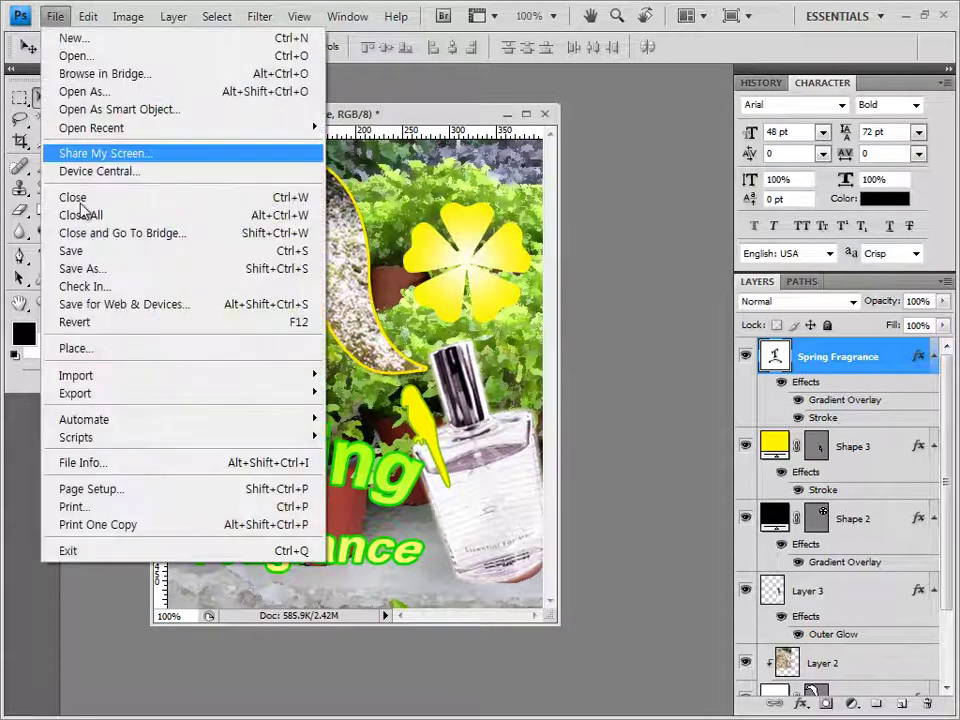
left_click(90, 268)
left_click(450, 415)
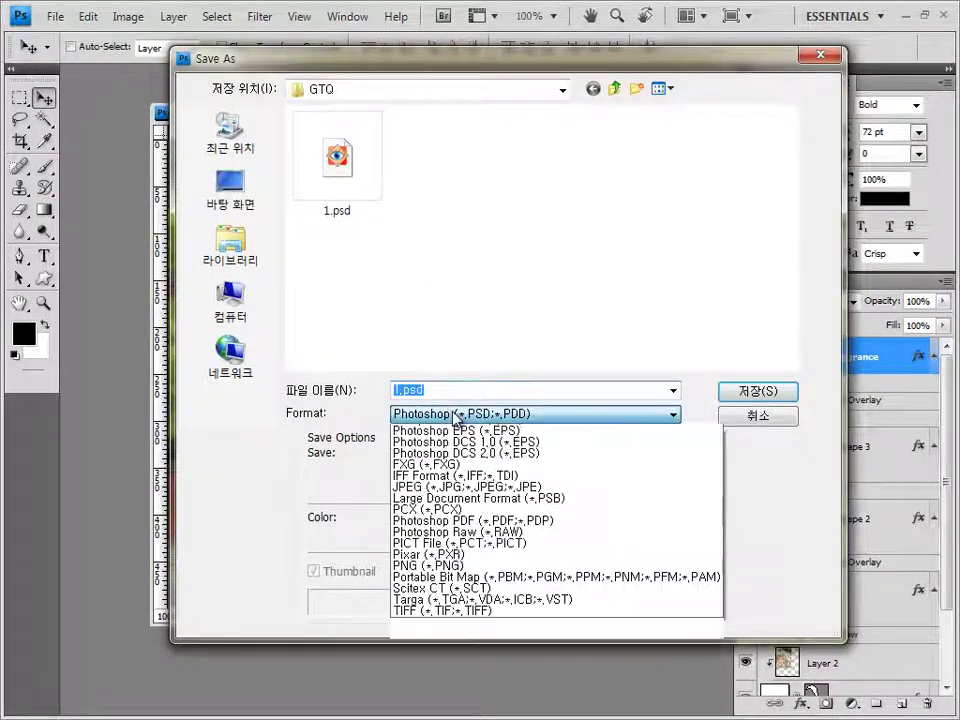
left_click(420, 518)
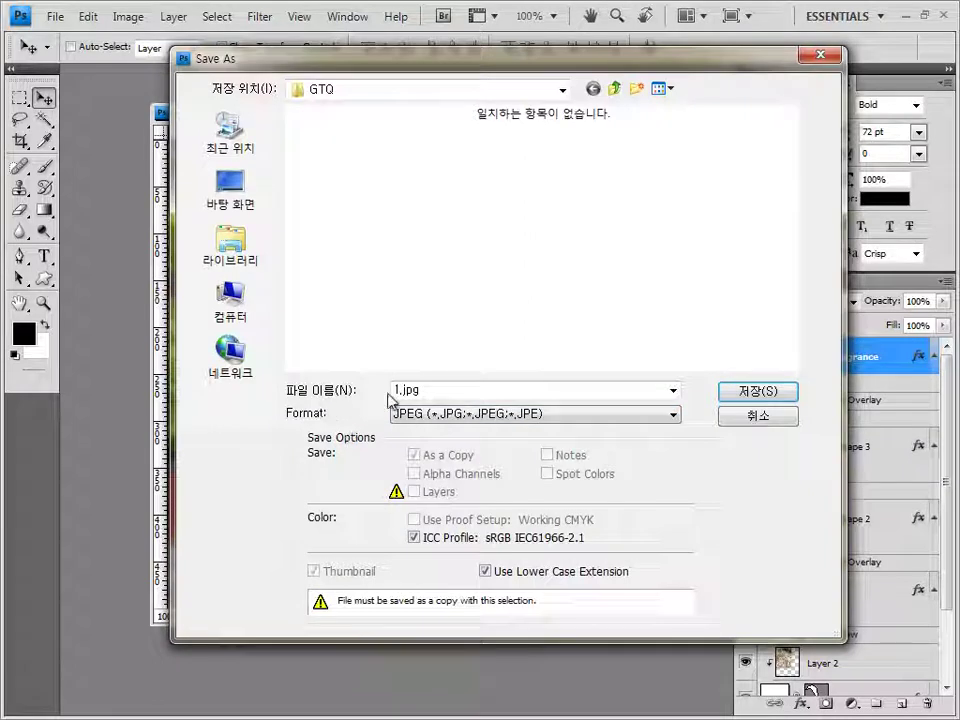
Name the JPEG copy with the exam number, the candidate's full name and the suffix -1, and save it at quality 8
double_click(399, 391)
left_click(399, 391)
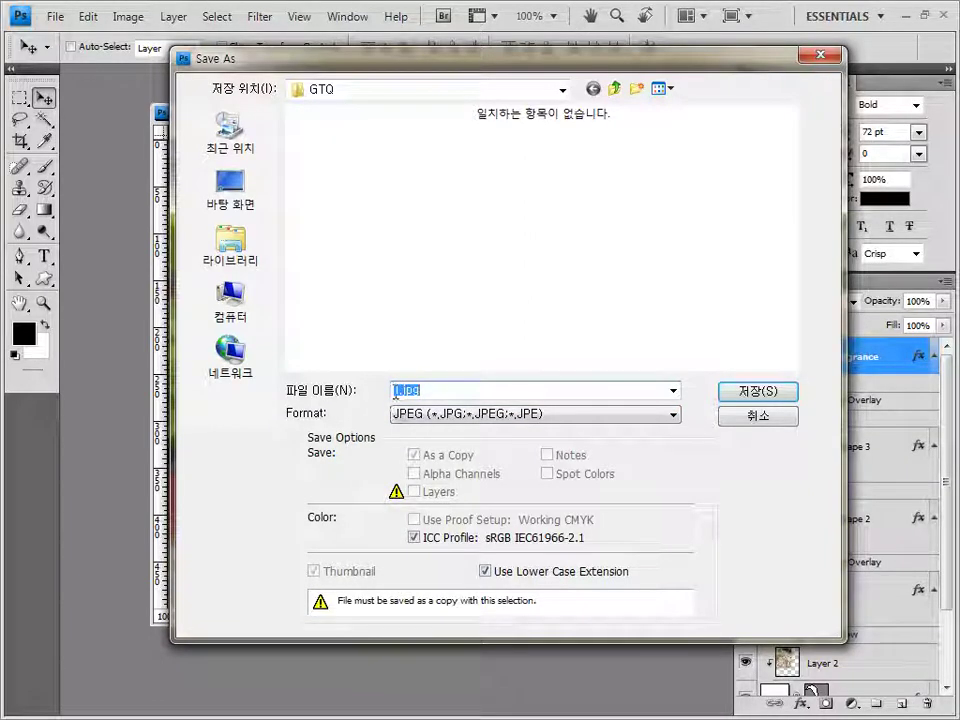
left_click(396, 391)
type("123456789")
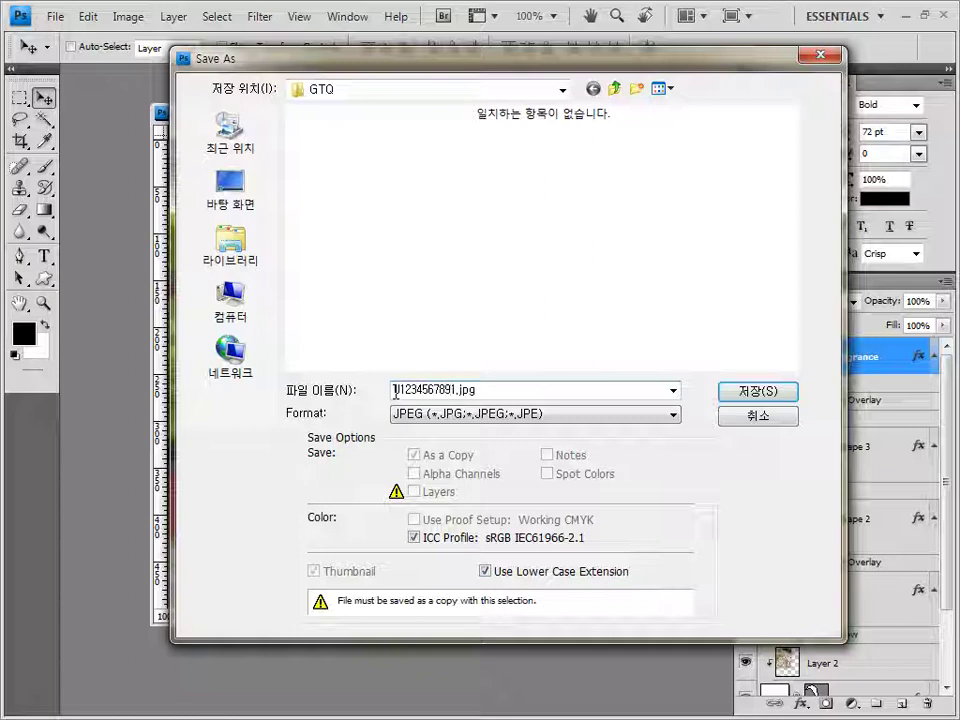
type("-홍길동-")
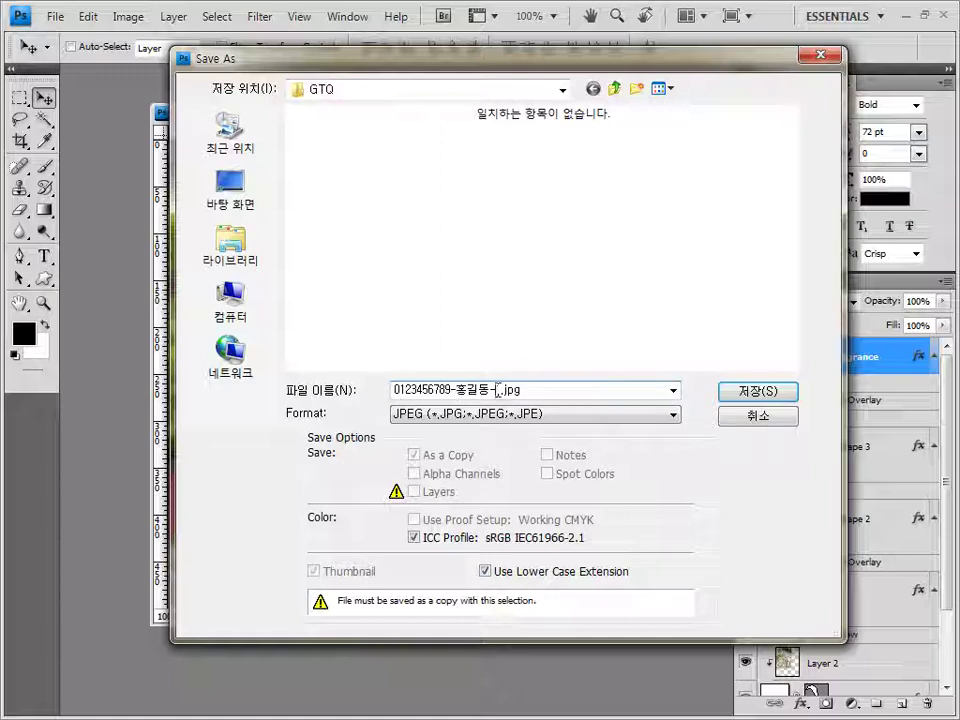
left_click(758, 390)
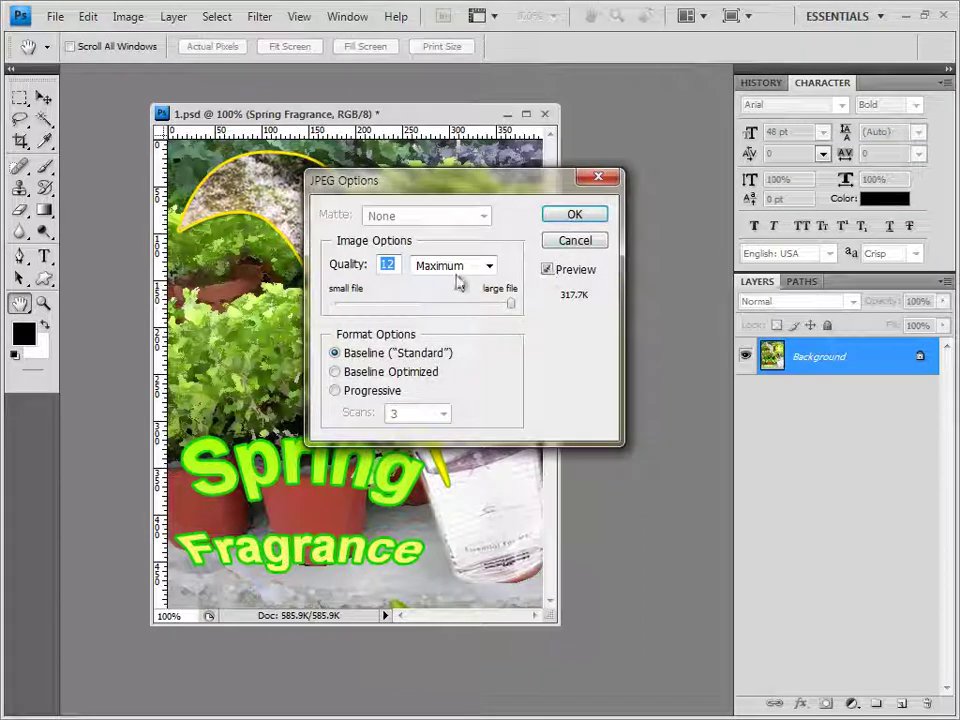
type("8")
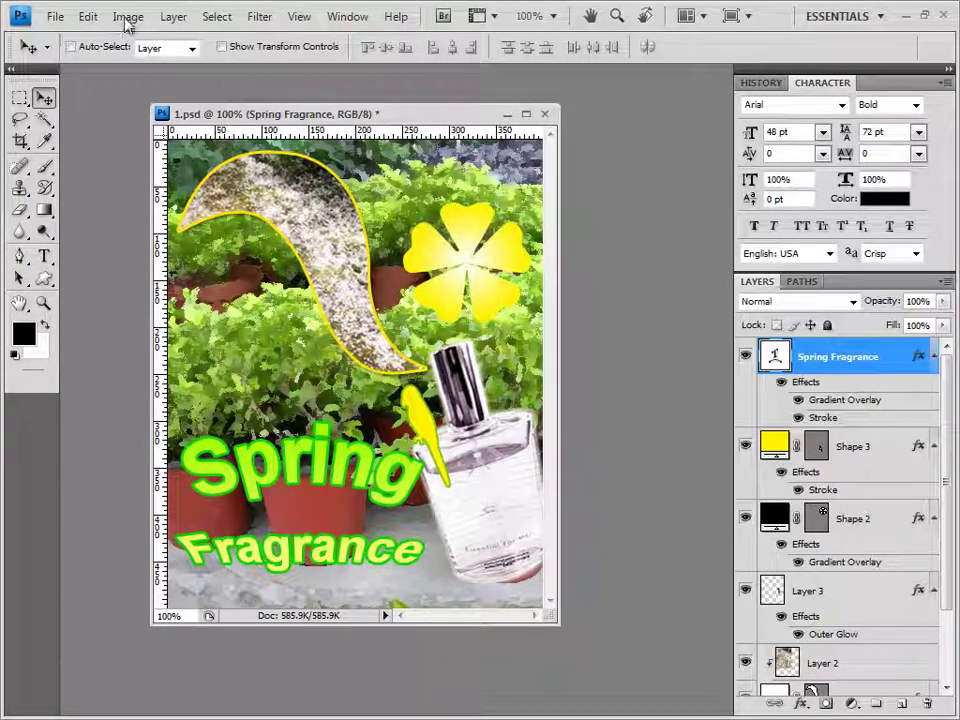
Resize the composition to 40 × 50 pixels with proportions constrained
left_click(128, 18)
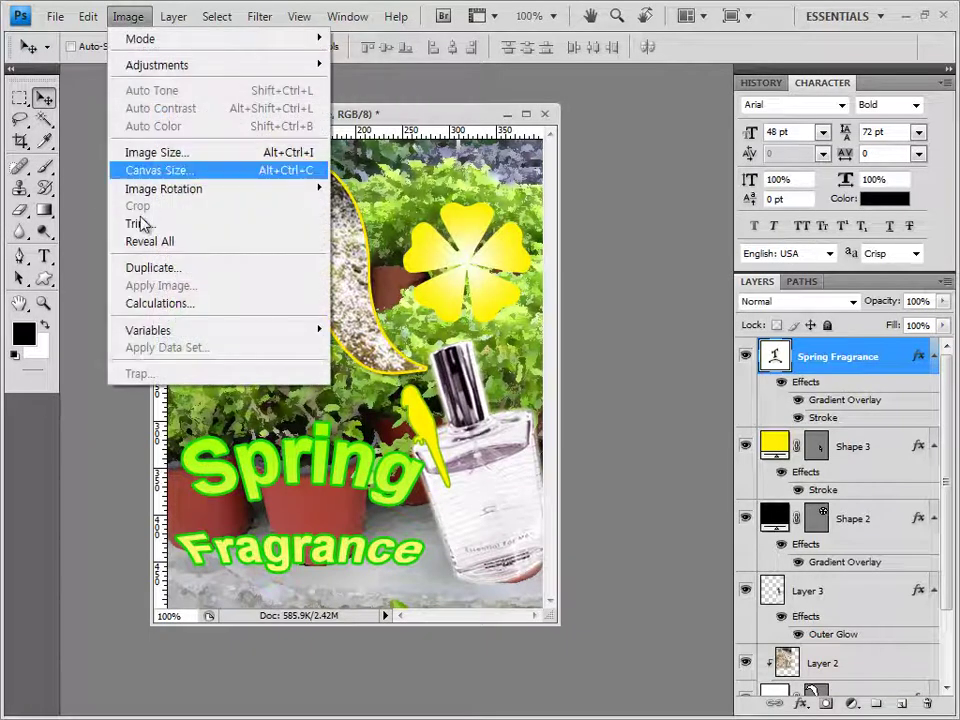
left_click(146, 155)
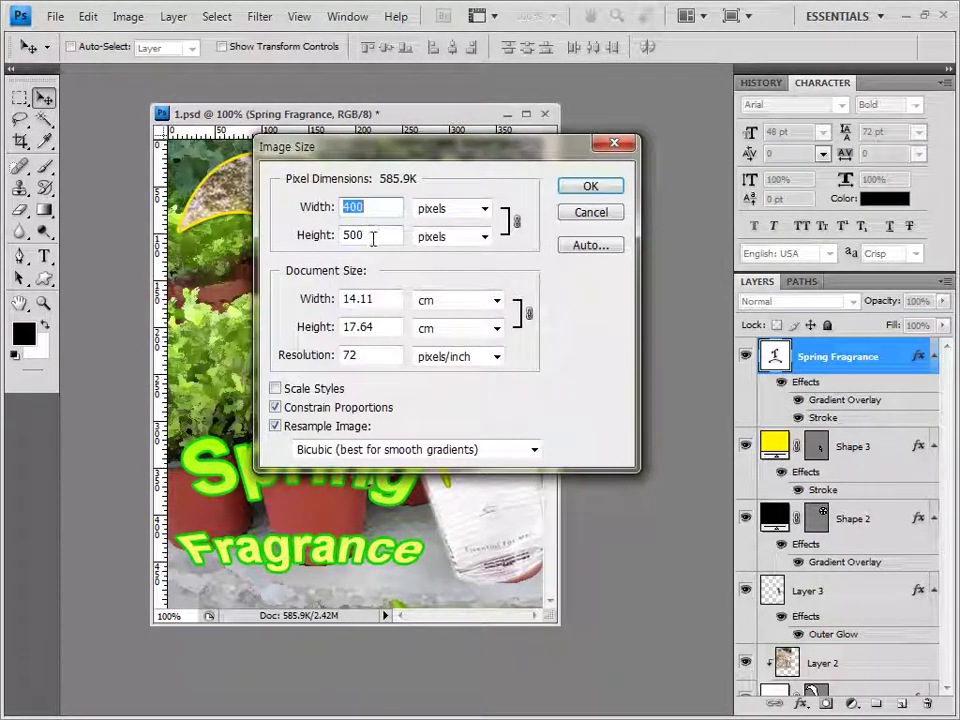
type("40")
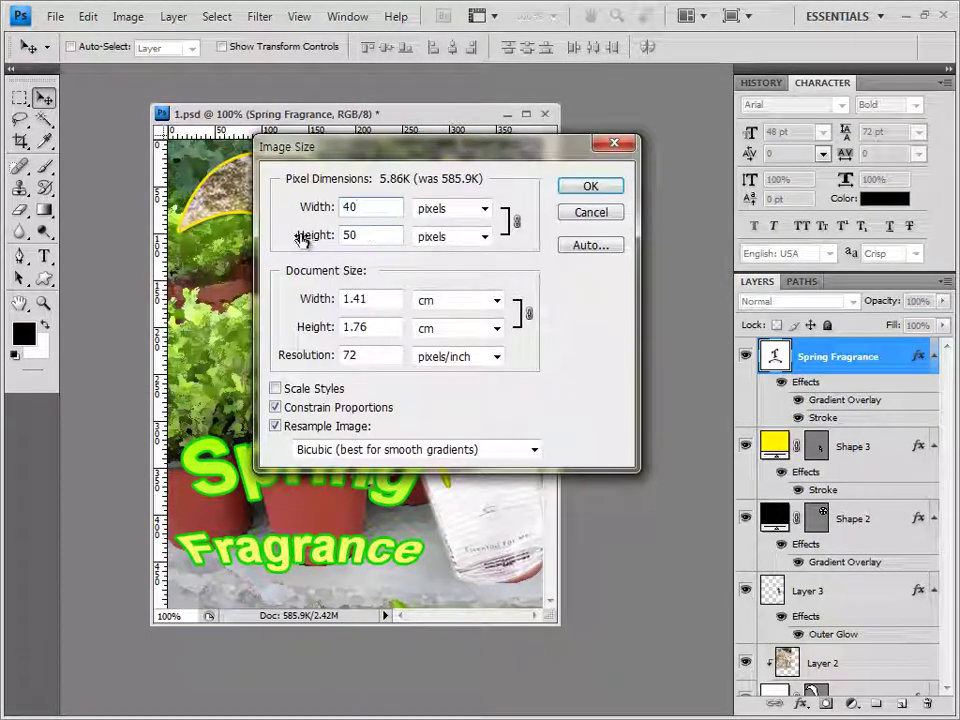
key("Tab")
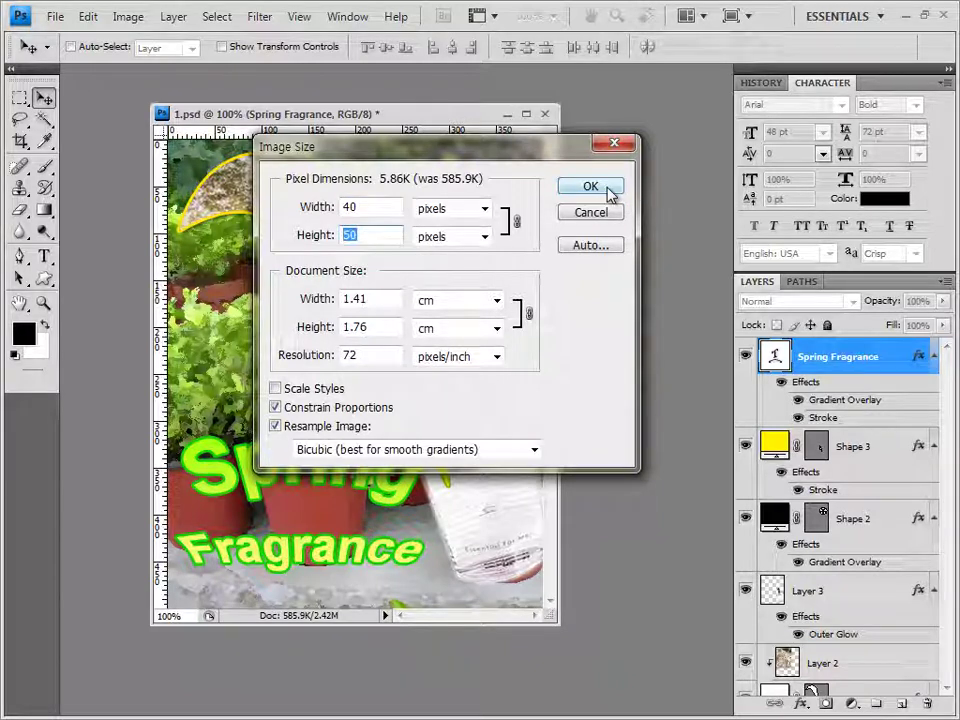
left_click(590, 187)
Start saving the reduced composition in the GTQ folder in Photoshop format, reusing the file name of the exam-named JPEG
left_click(54, 17)
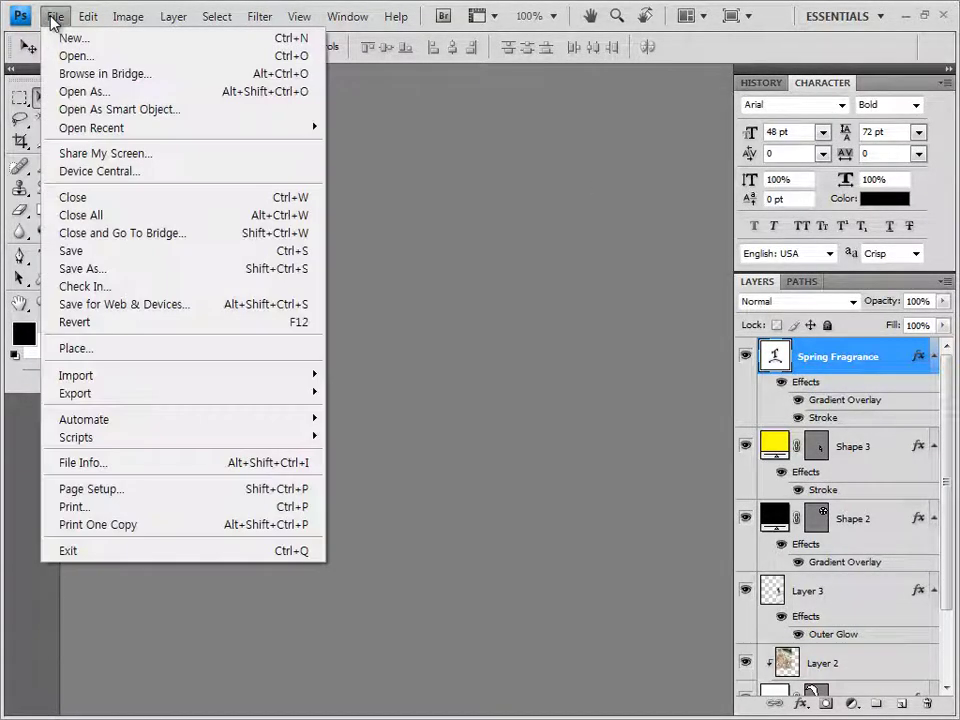
left_click(84, 268)
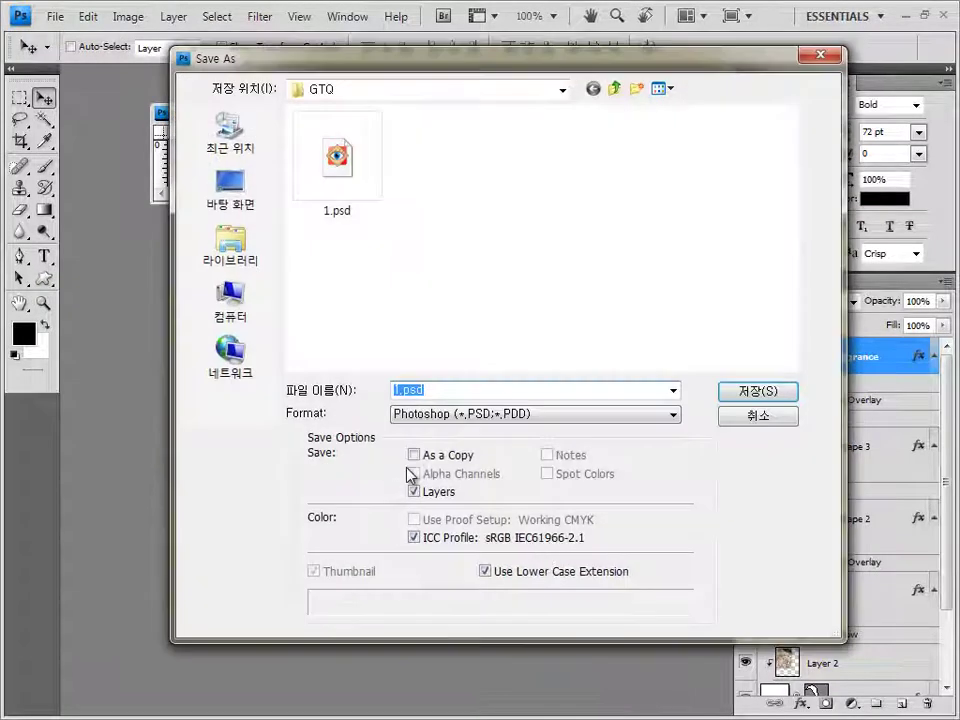
left_click(501, 419)
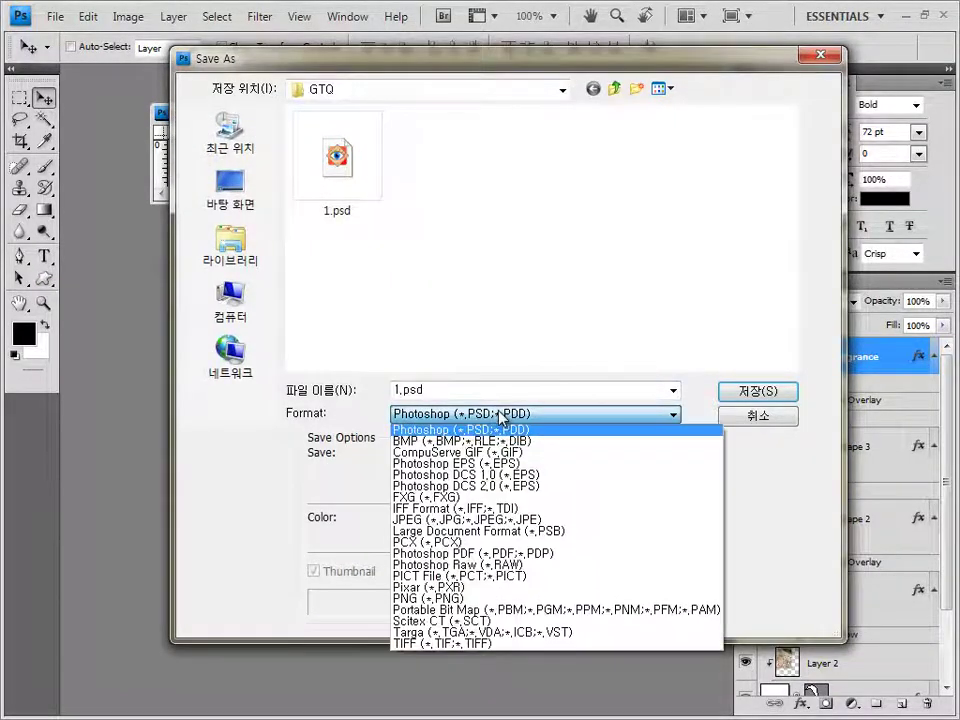
left_click(497, 519)
left_click(337, 165)
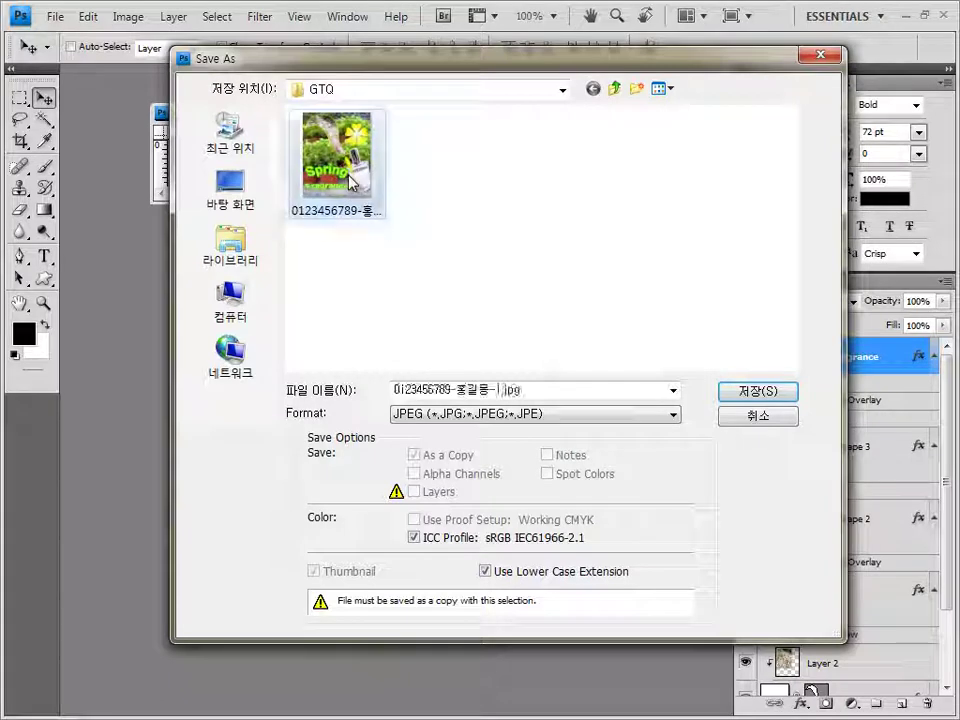
left_click(415, 414)
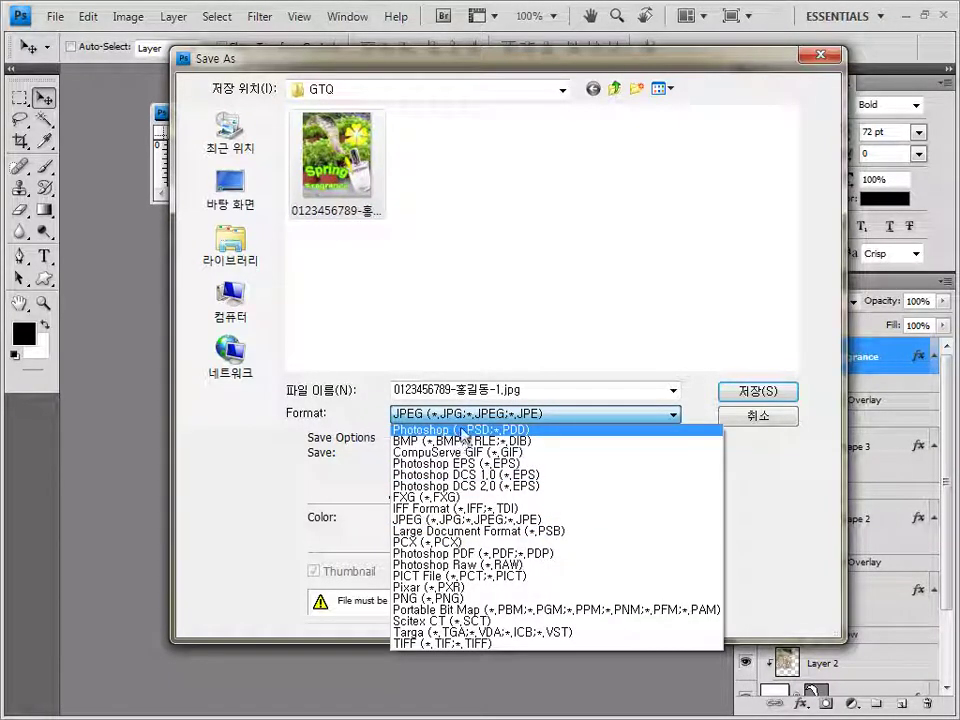
left_click(497, 431)
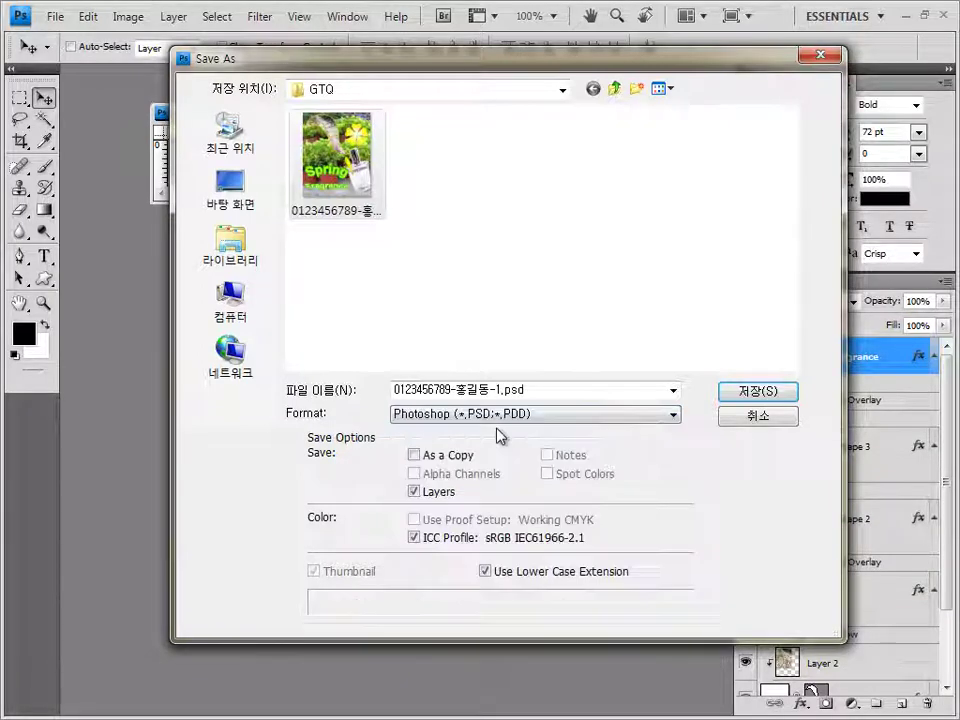
Save the exam-named PSD ending in -1 with maximized compatibility and close the document
left_click(543, 392)
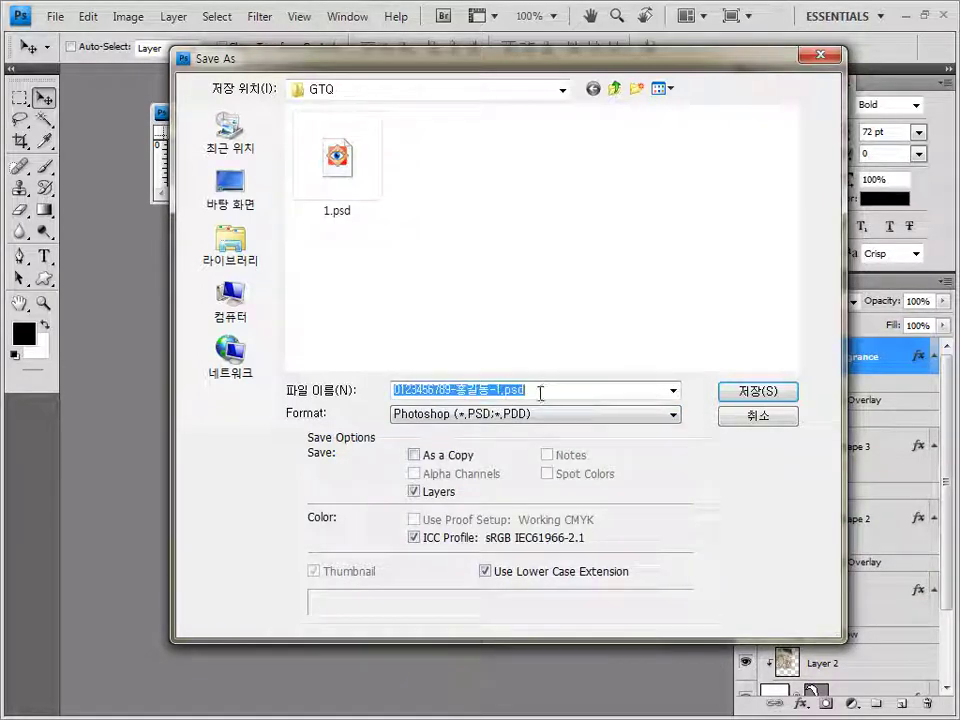
left_click_drag(540, 392, 503, 393)
left_click(502, 390)
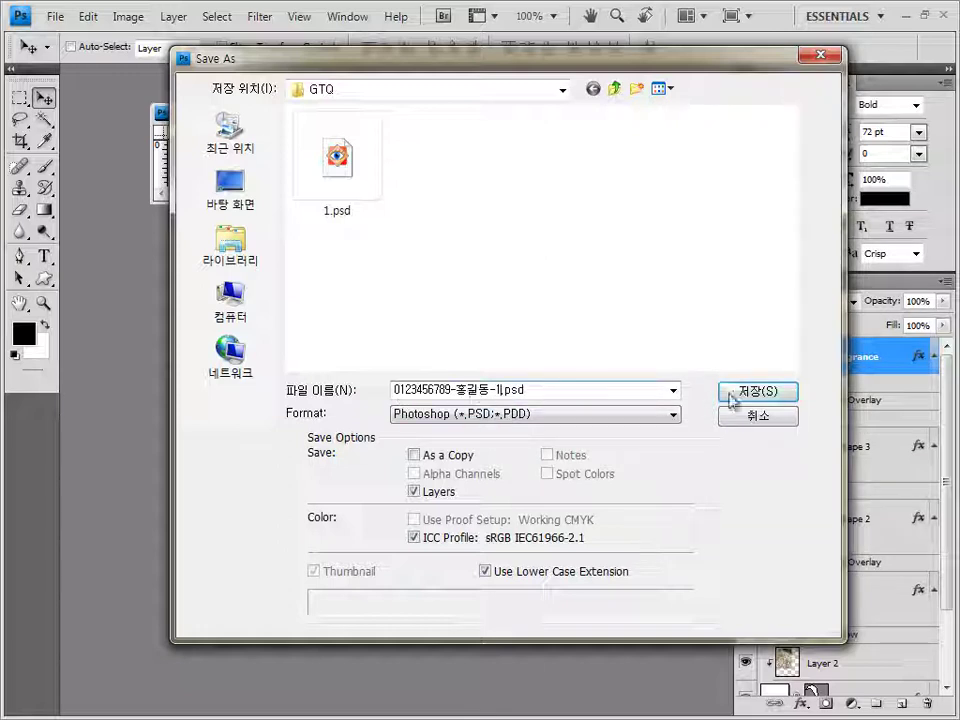
left_click(765, 393)
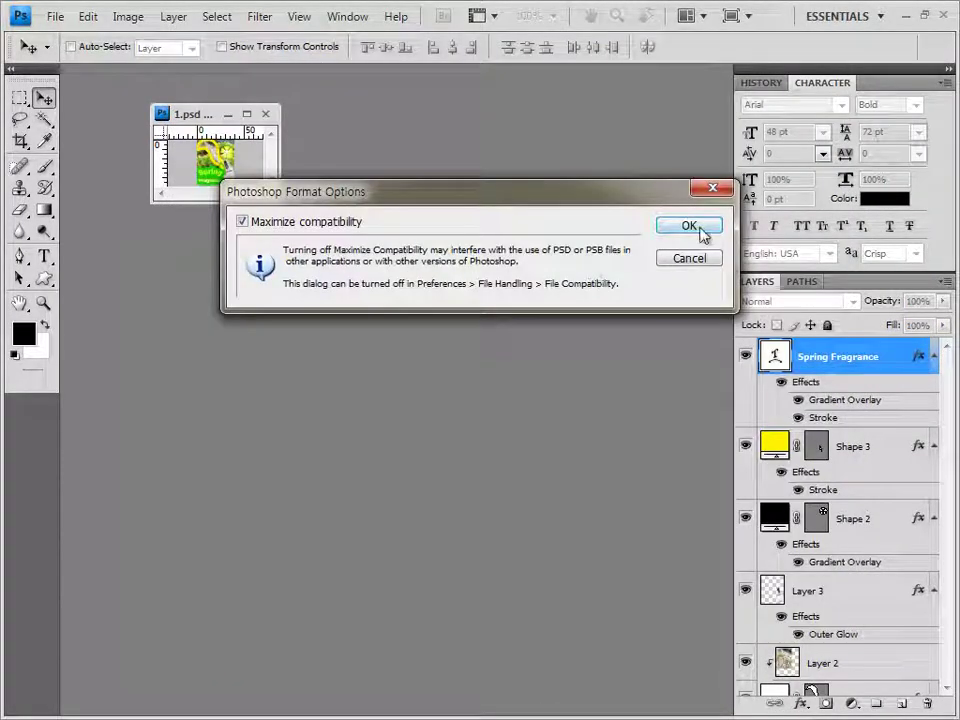
left_click(703, 232)
left_click(265, 114)
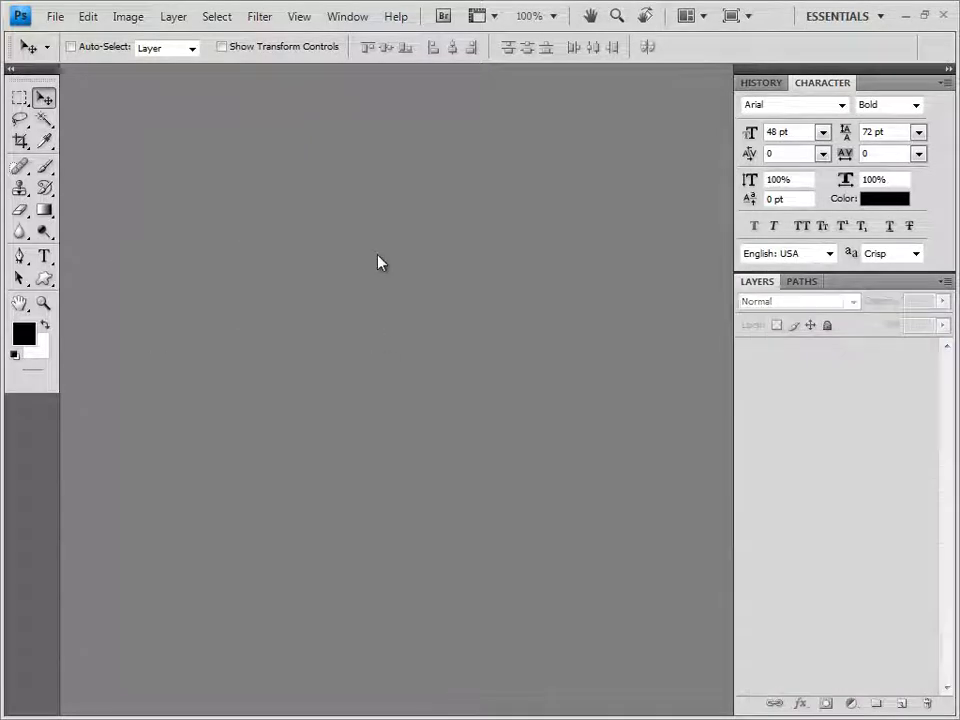
Examine the exam-named JPEG and PSD files in the GTQ folder in a simple list view, without opening any
double_click(390, 216)
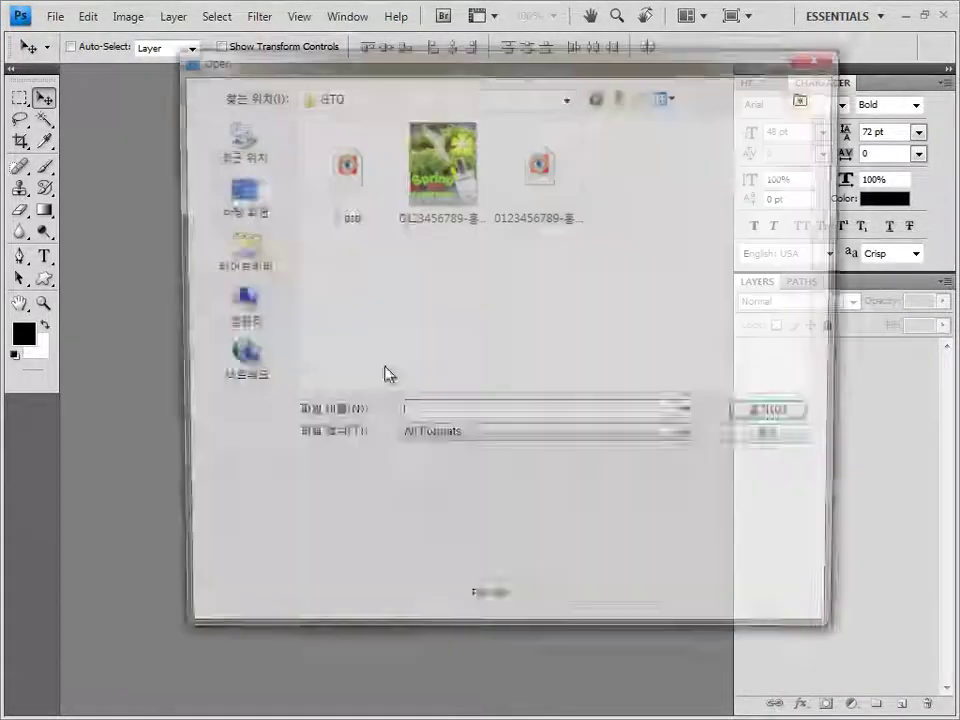
left_click(440, 165)
left_click_drag(613, 177, 600, 182)
left_click(664, 95)
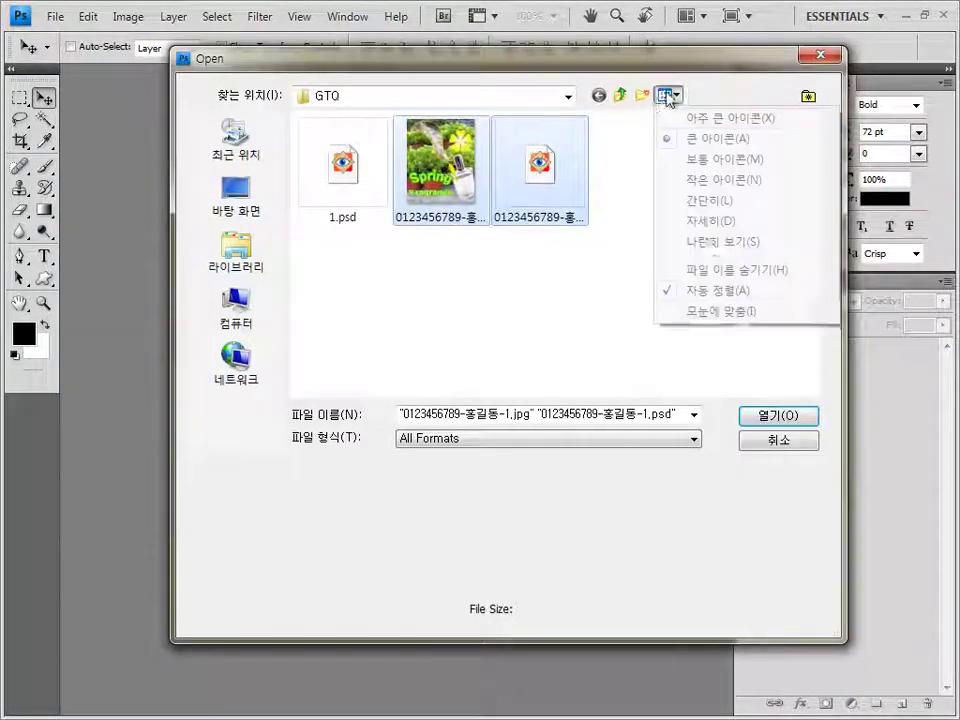
left_click(718, 200)
left_click(579, 300)
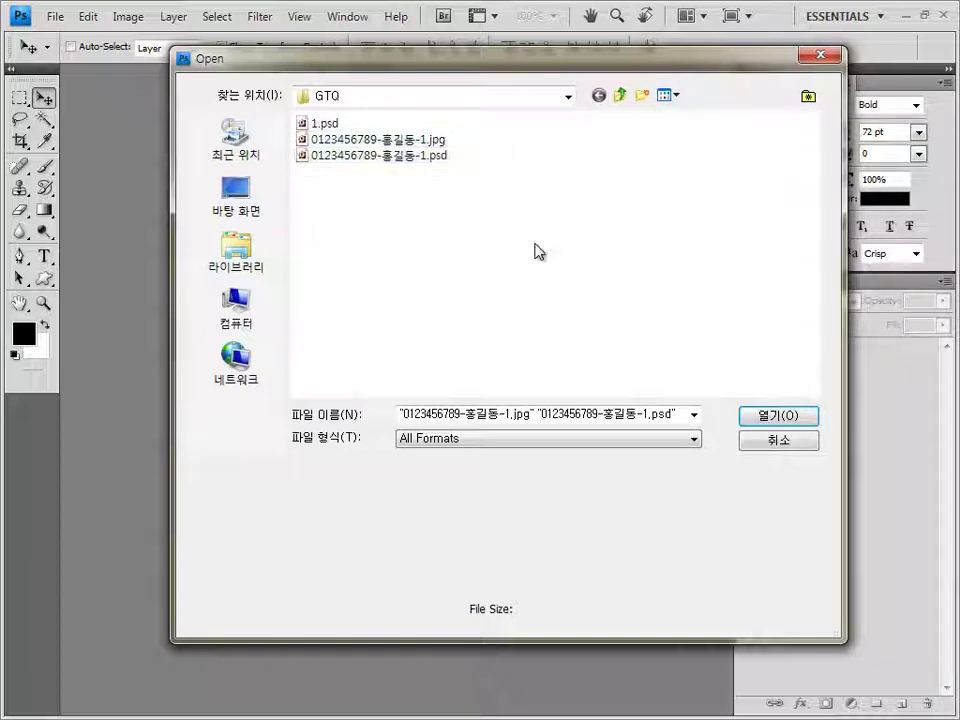
left_click(776, 443)
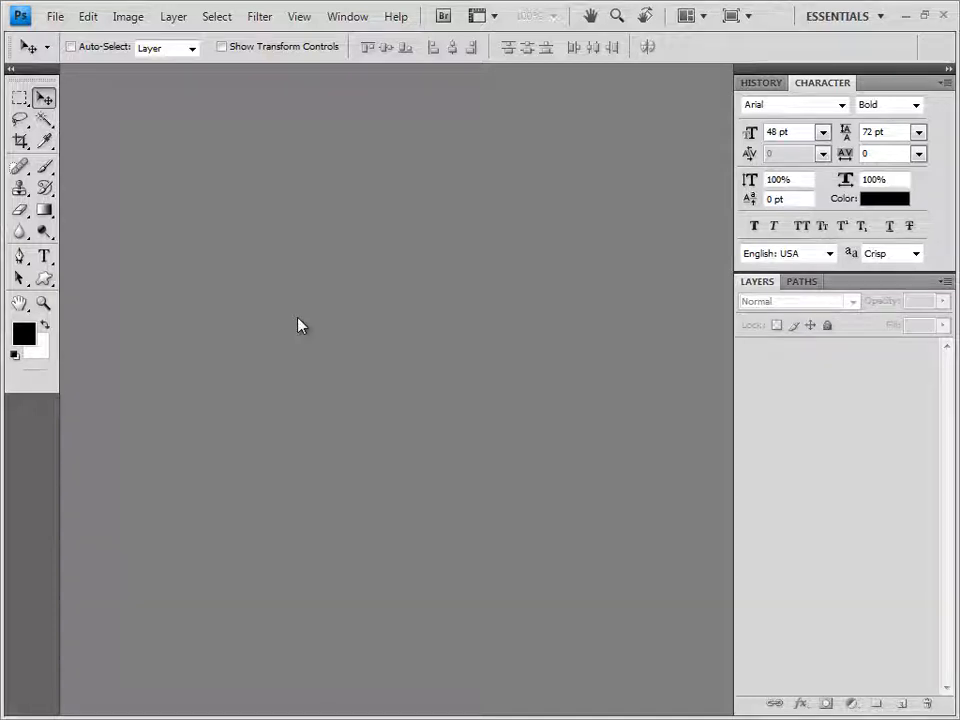
Create a white 400 × 500 pixel RGB document at 72 pixels/inch and save it as 2.psd in the GTQ folder
key("ctrl+n")
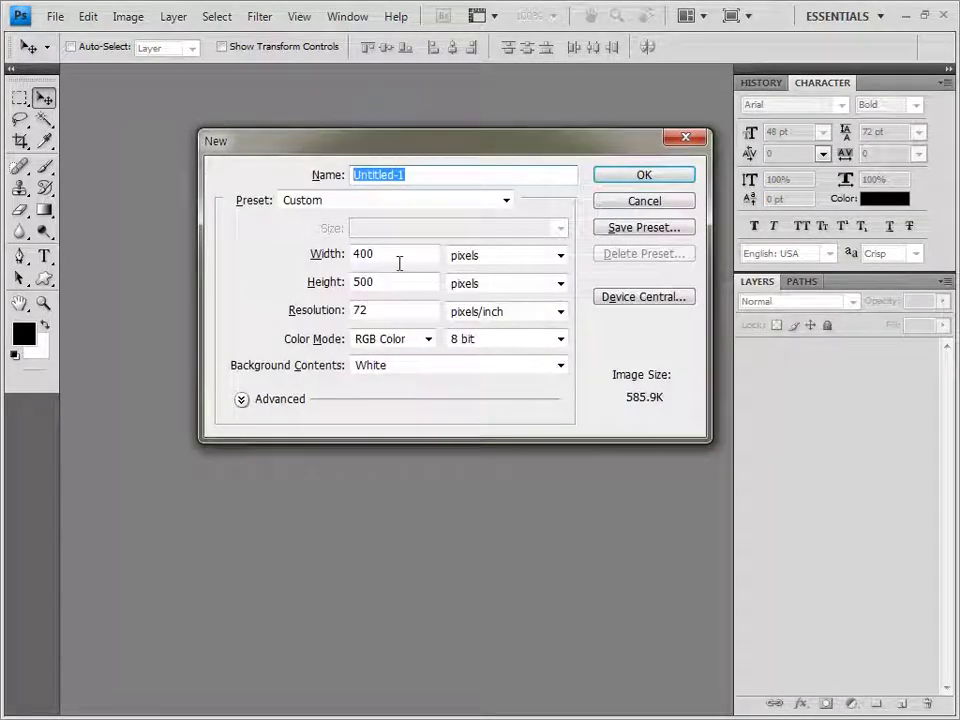
left_click(684, 180)
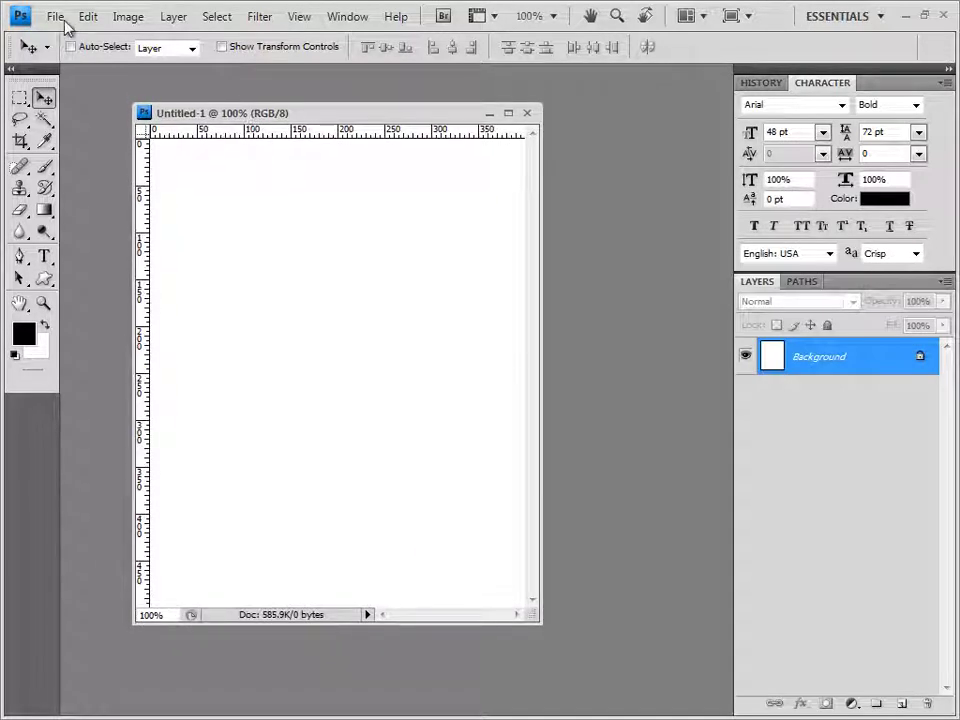
left_click(63, 20)
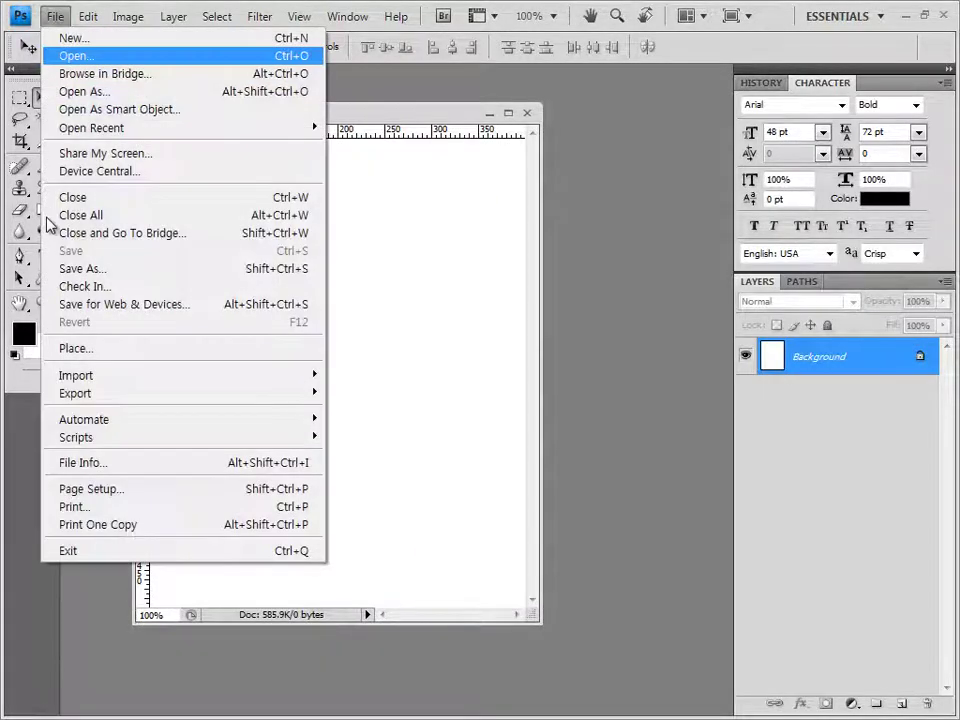
left_click(79, 268)
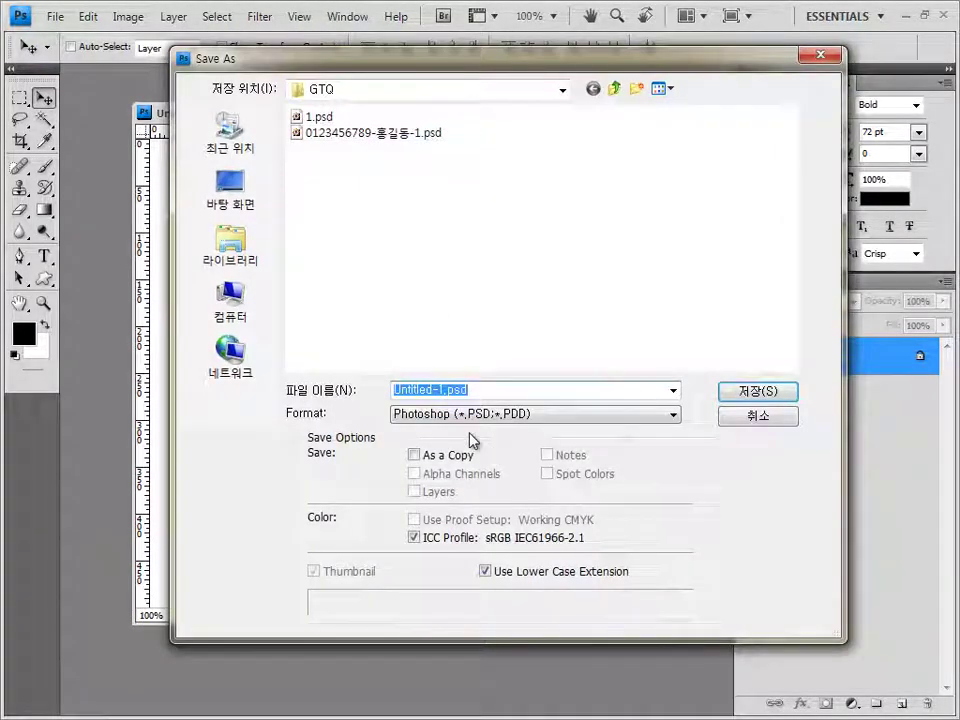
type("2")
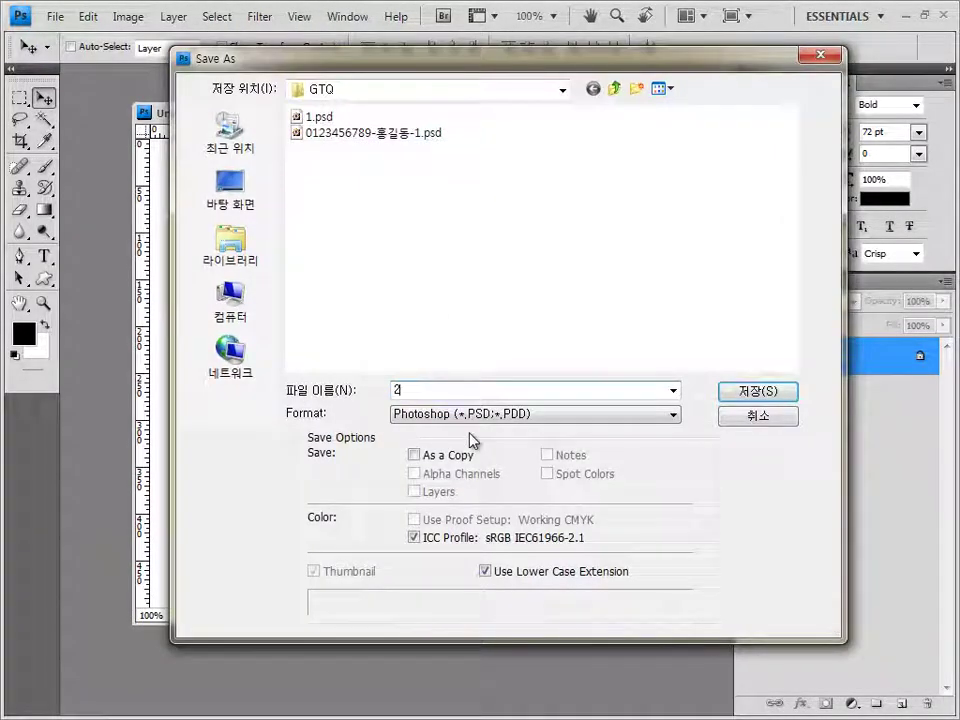
left_click(756, 392)
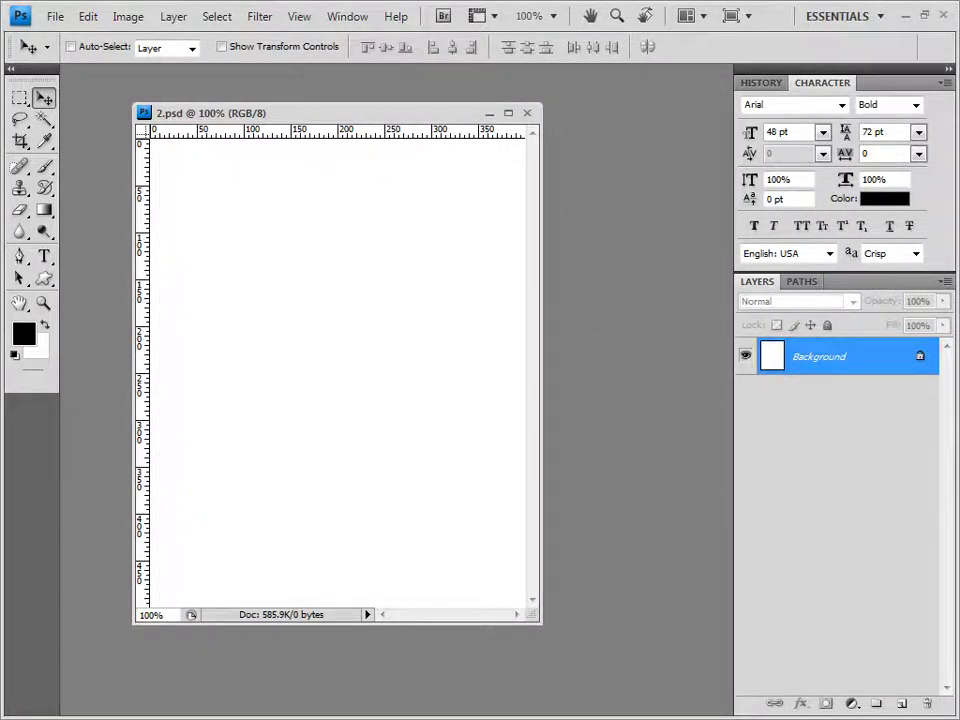
Bring the alley photo into 2.psd as a new layer covering the whole canvas
key("alt+Tab")
left_click_drag(731, 323, 612, 132)
mouse_move(113, 73)
left_mouse_down()
mouse_move(125, 118)
mouse_move(112, 82)
left_mouse_up()
left_click_drag(305, 330, 401, 116)
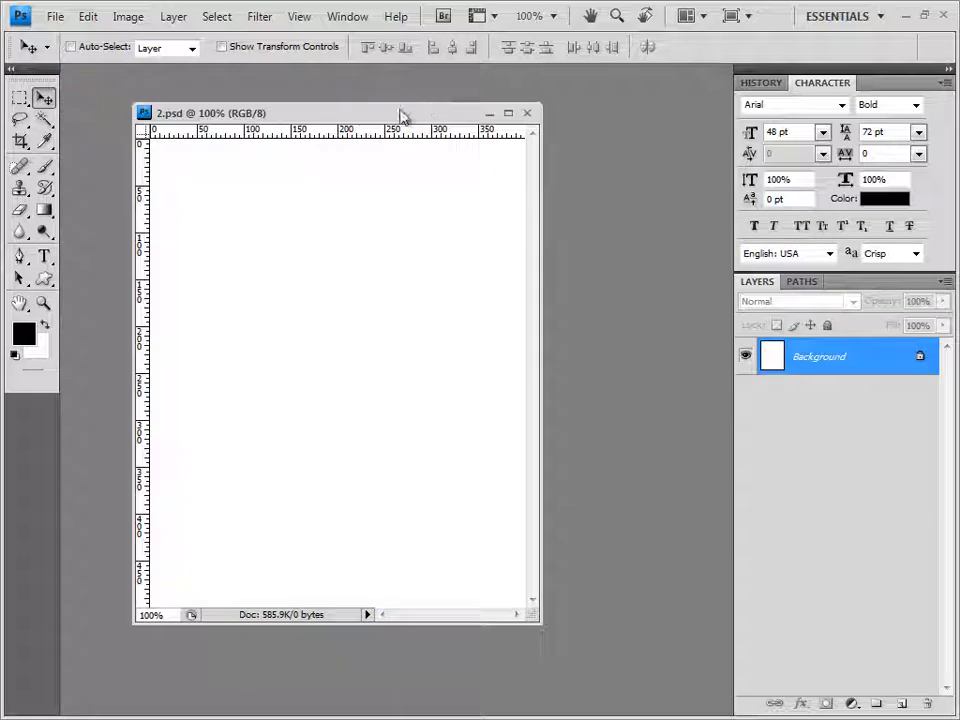
left_click_drag(330, 253, 257, 200)
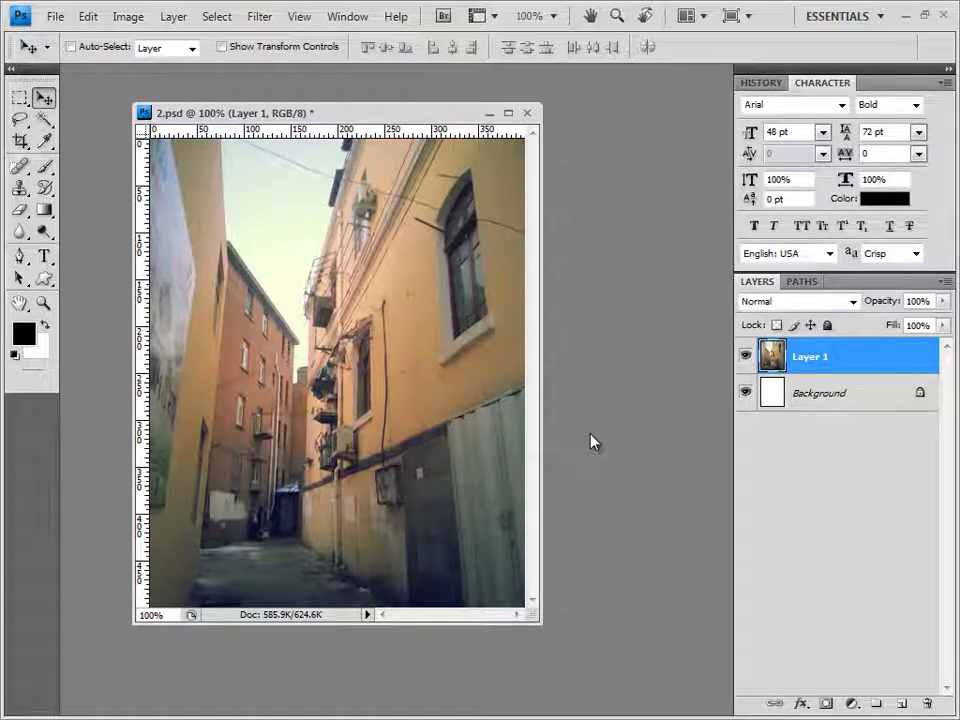
Apply the Rough Pastels filter to the alley photo layer with stroke length 6, stroke detail 4 and the Canvas texture
left_click(259, 16)
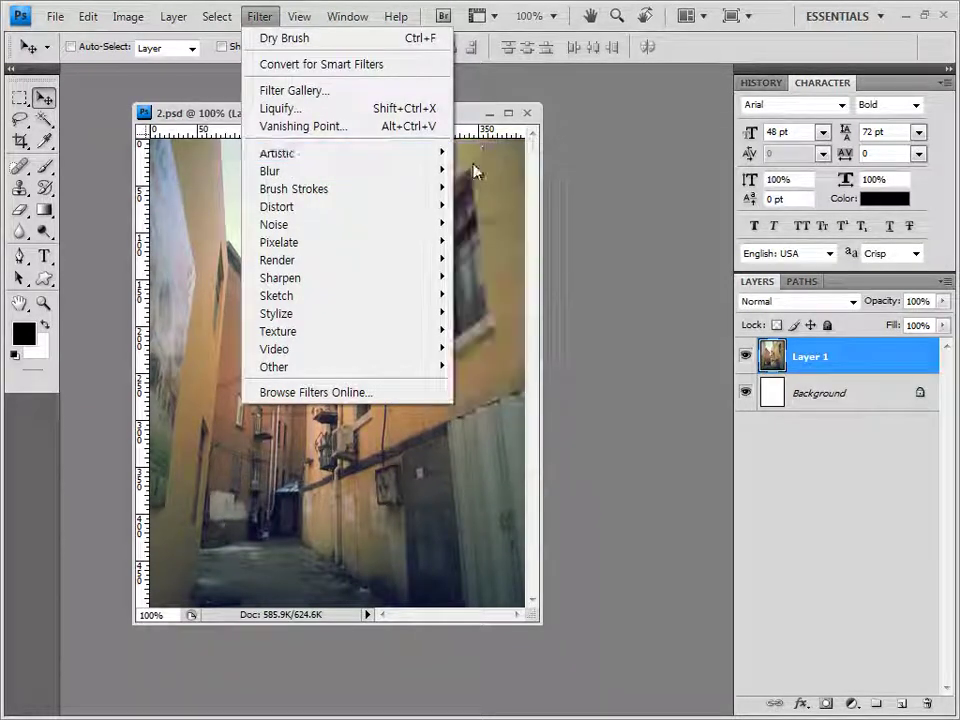
mouse_move(414, 155)
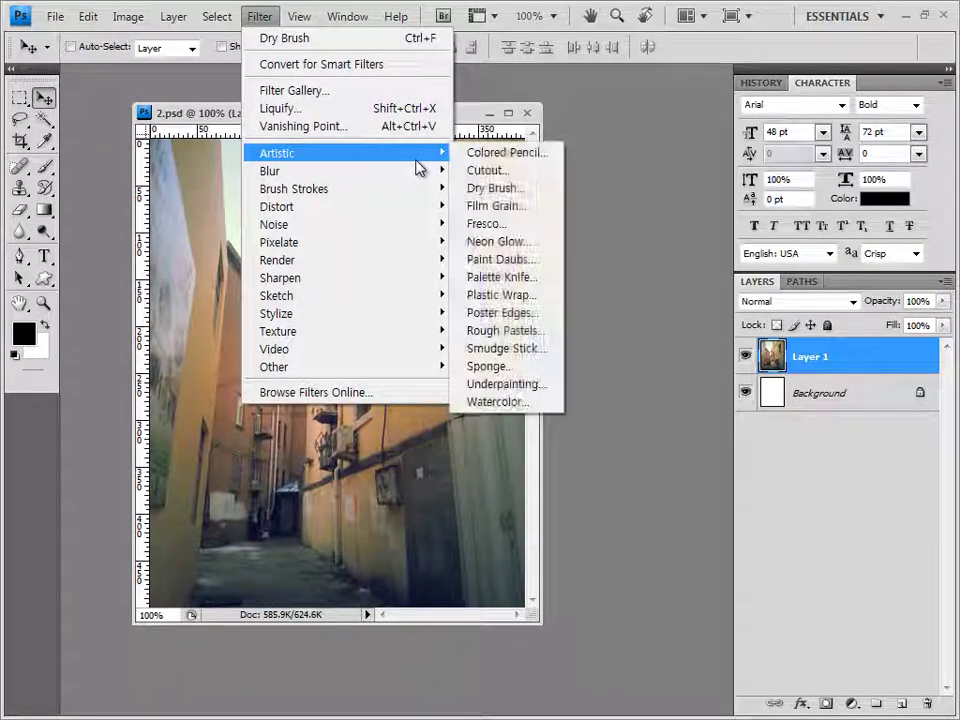
left_click(505, 331)
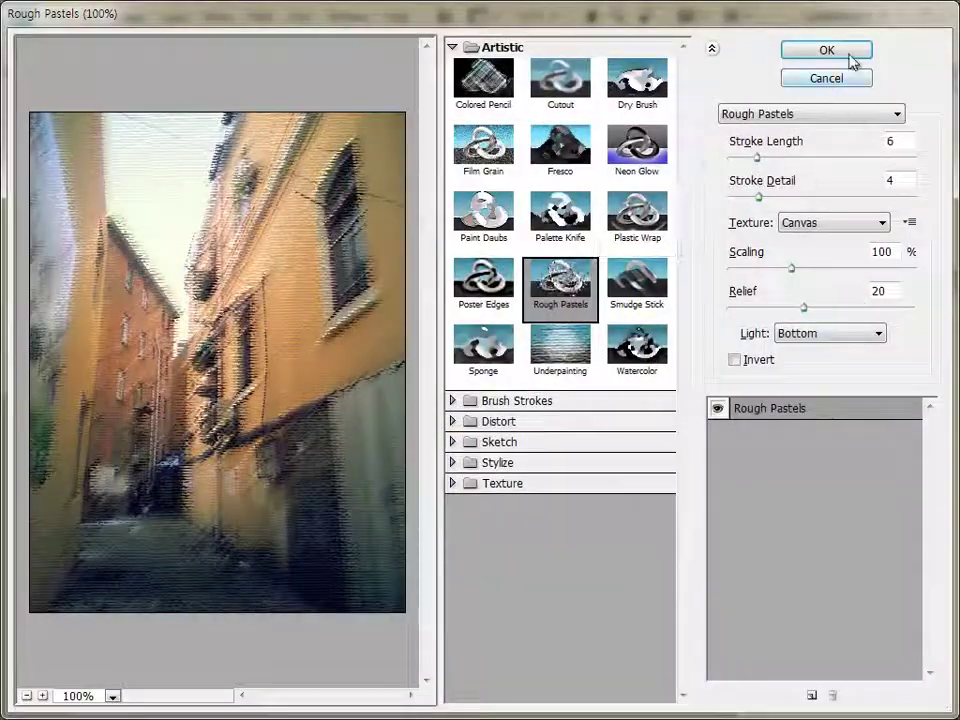
left_click(827, 52)
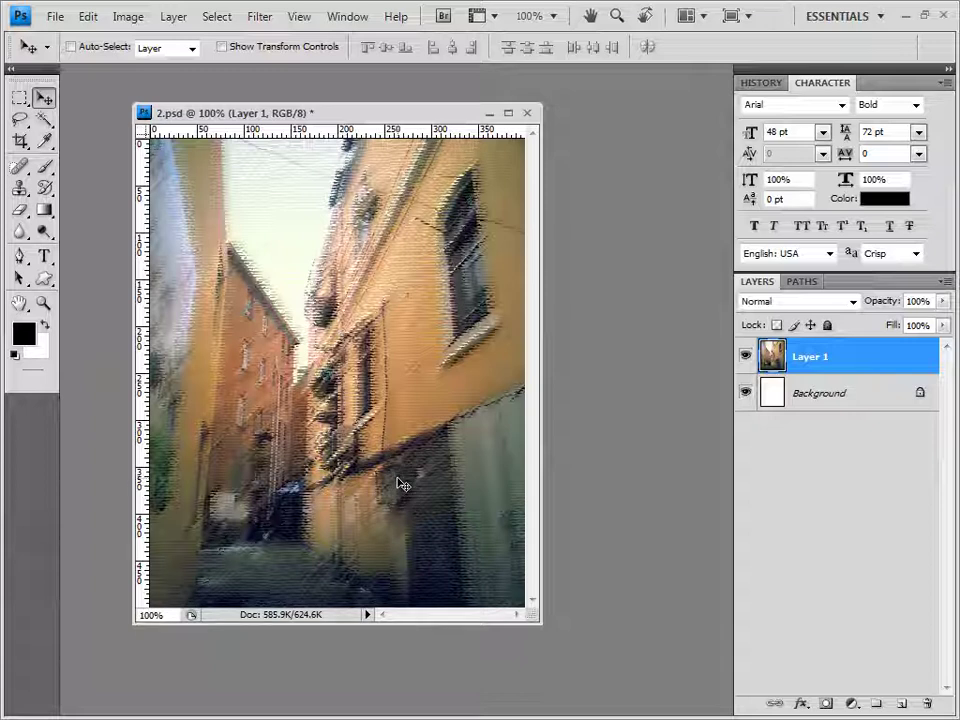
Open 1급-5.jpg, select the toy car without its white background, and paste a copy into 2.psd as a new layer
key("alt+Tab")
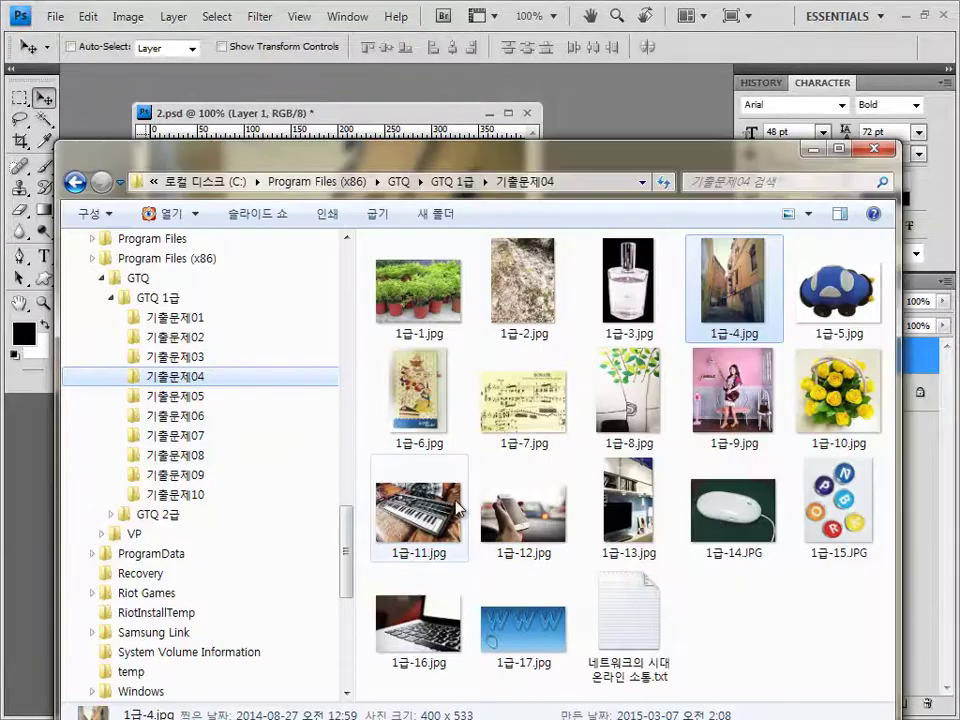
left_click_drag(850, 300, 450, 285)
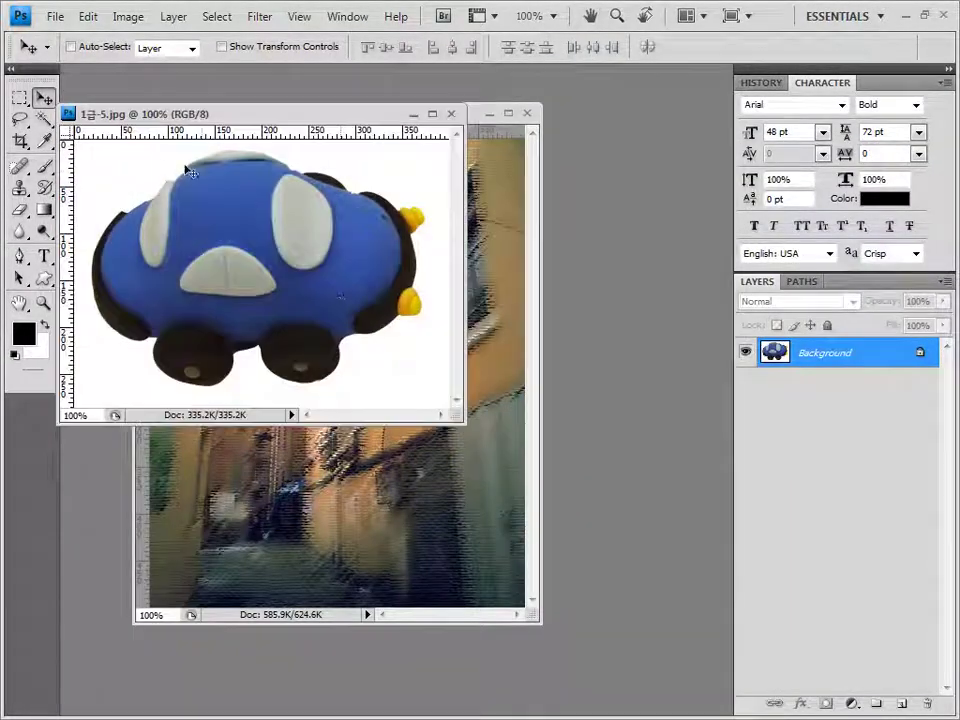
left_click(44, 118)
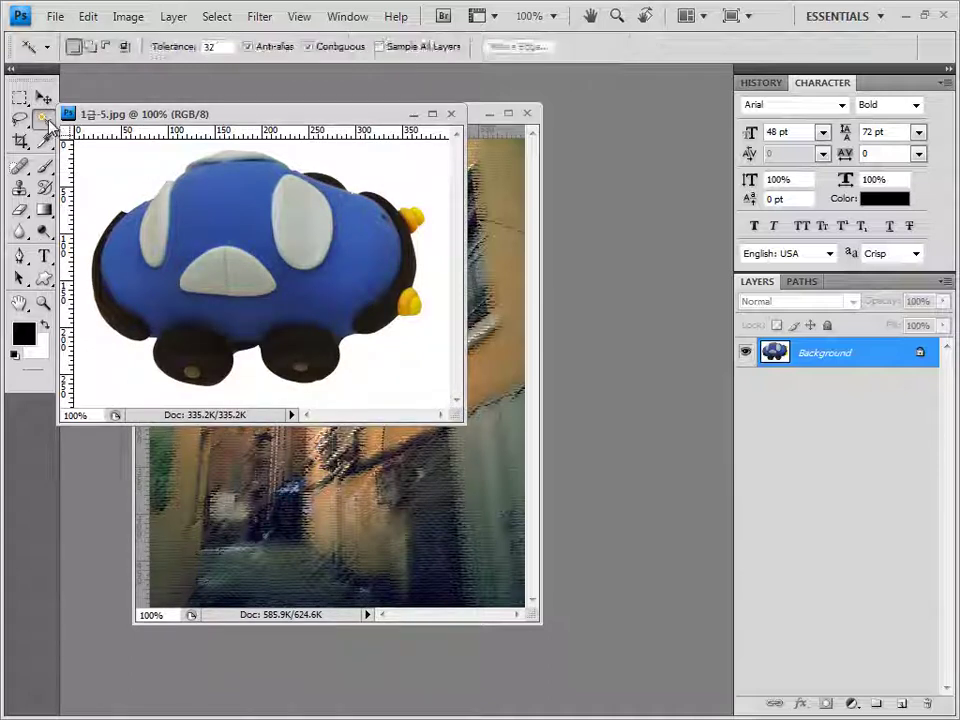
left_click_drag(44, 118, 135, 176)
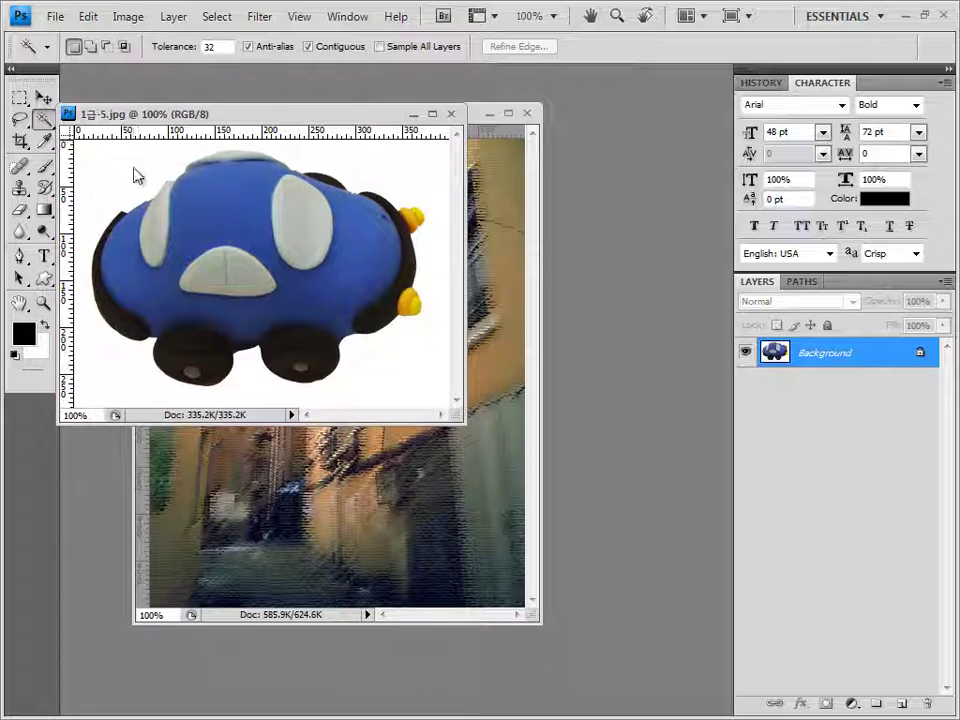
left_click(135, 173)
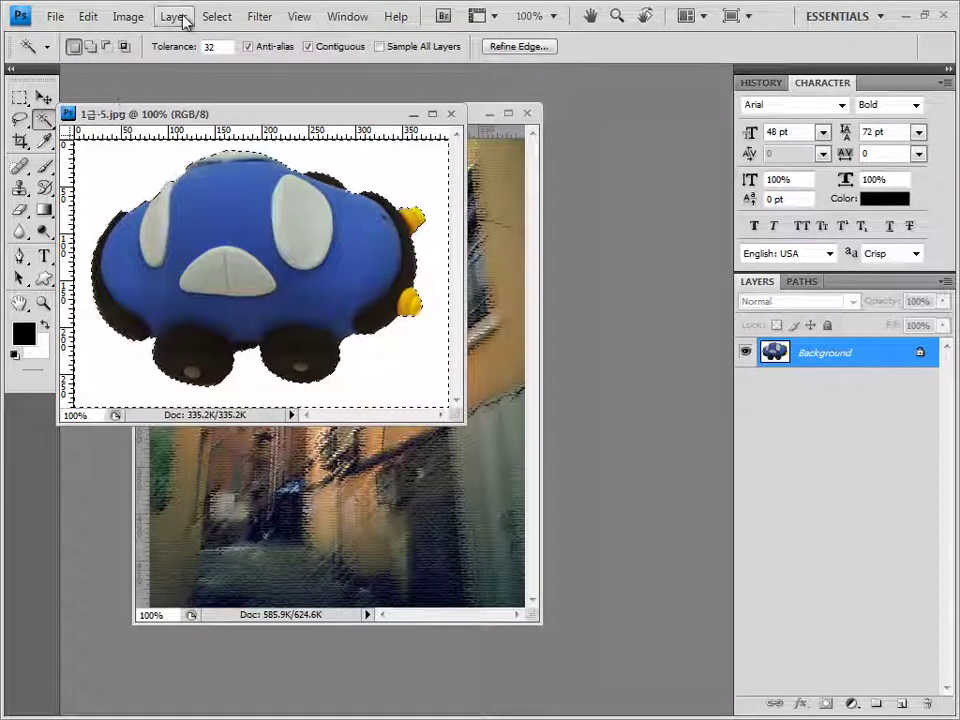
left_click(232, 20)
left_click(230, 91)
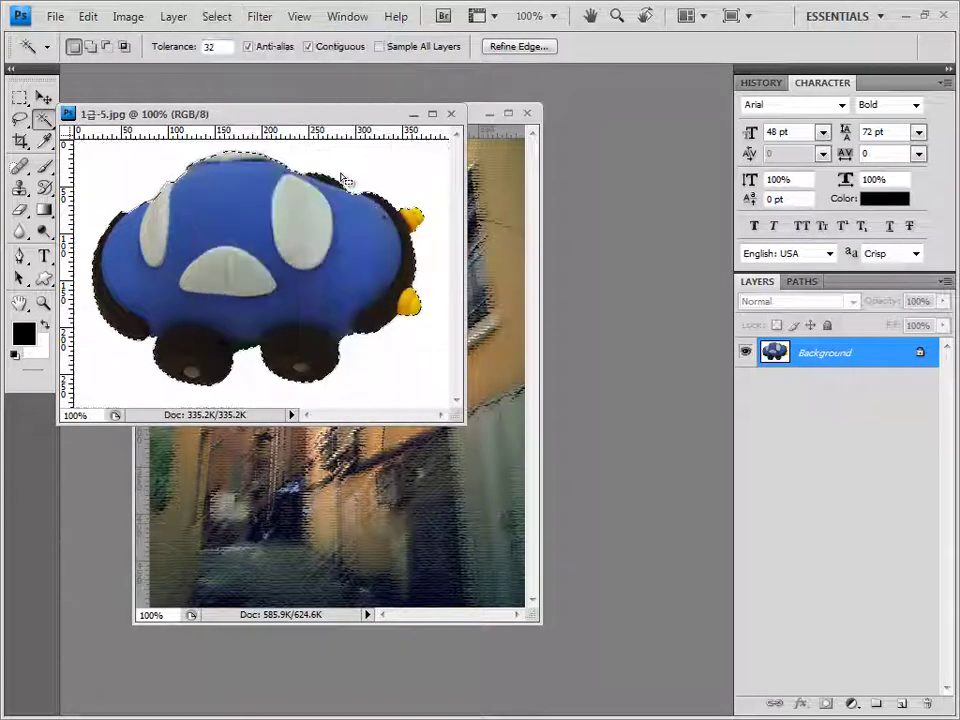
left_click(451, 113)
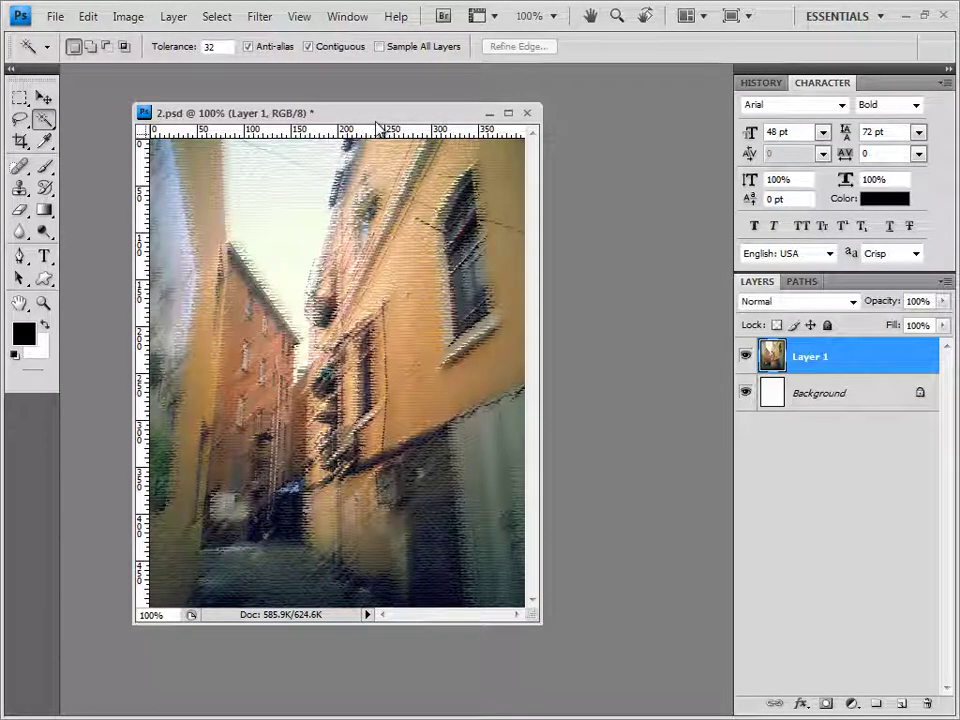
key("ctrl+v")
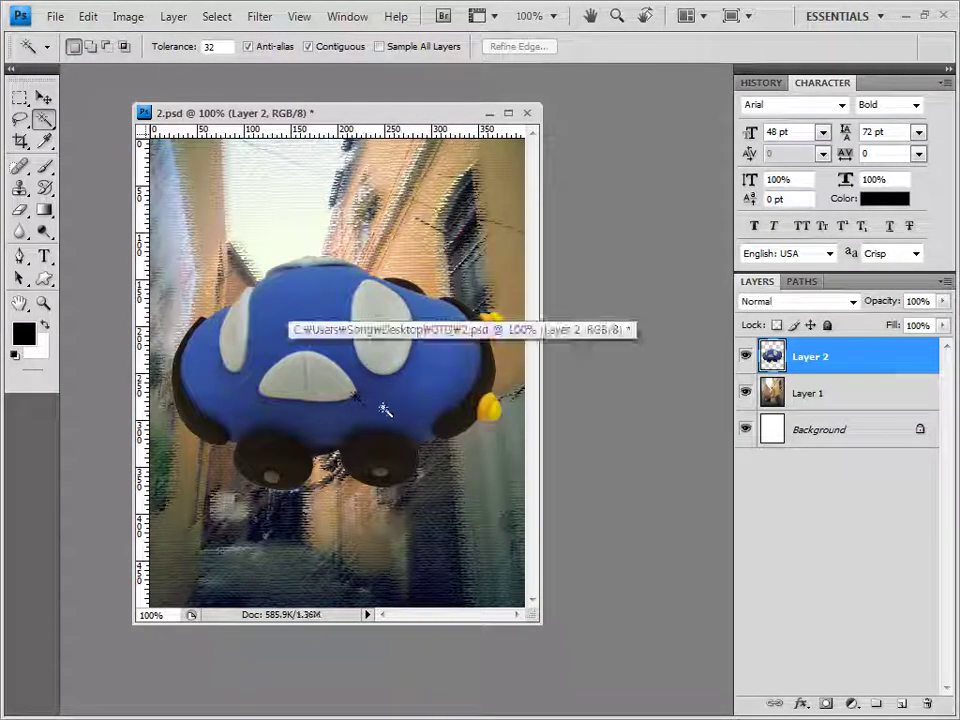
Scale the toy car to about 61%, rotate it about -8.1°, and place it in the lower-left corner of the alley photo
key("v")
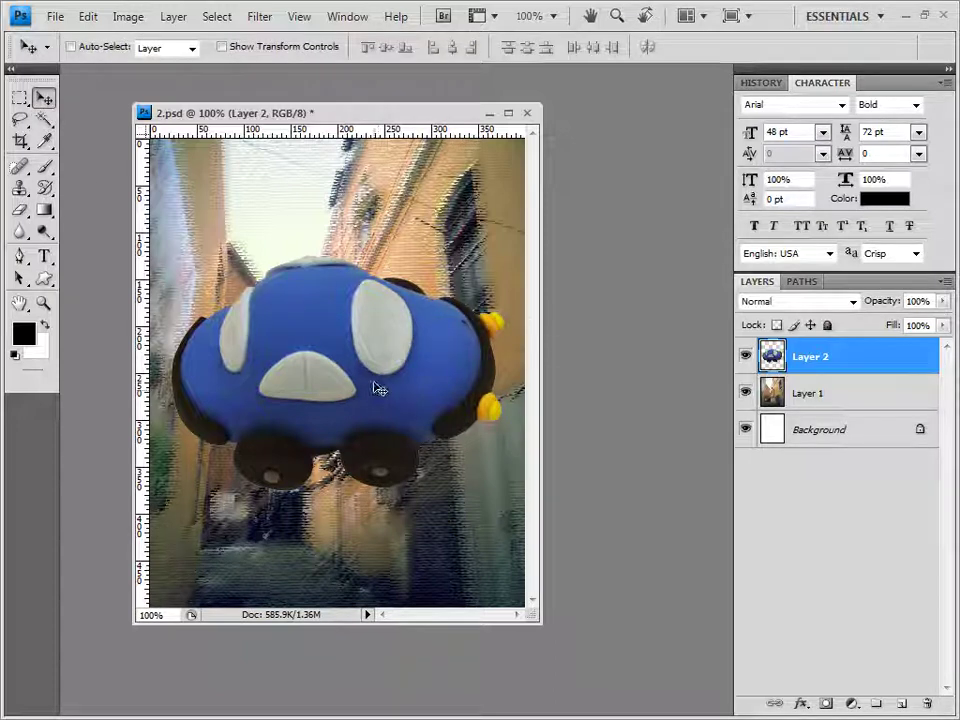
left_click_drag(375, 387, 355, 444)
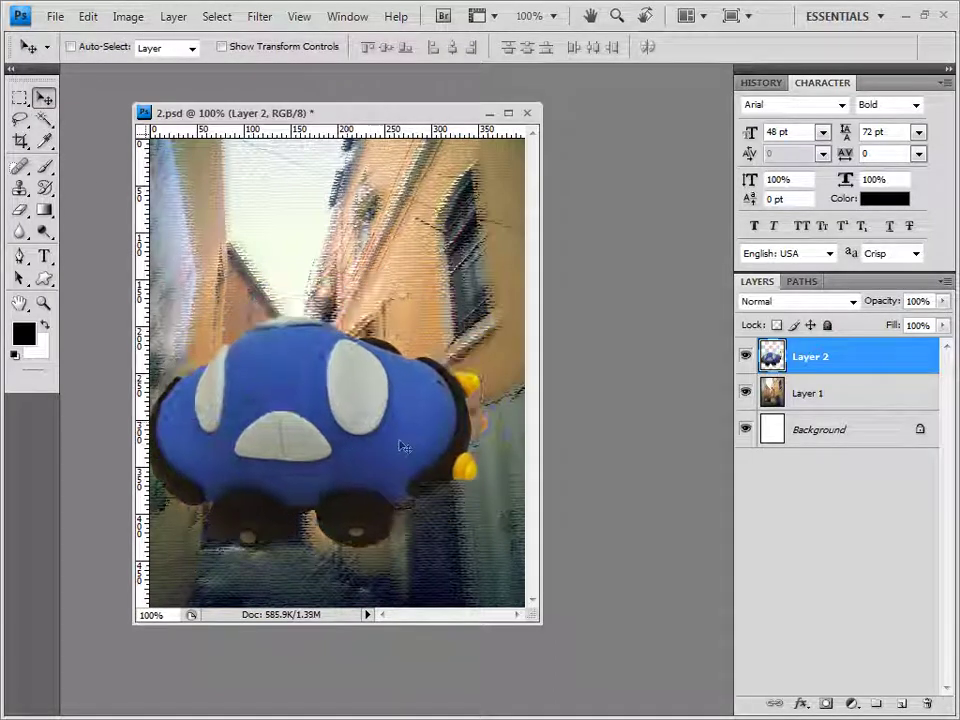
key("ctrl+t")
left_click_drag(481, 551, 386, 481)
left_click_drag(311, 435, 322, 524)
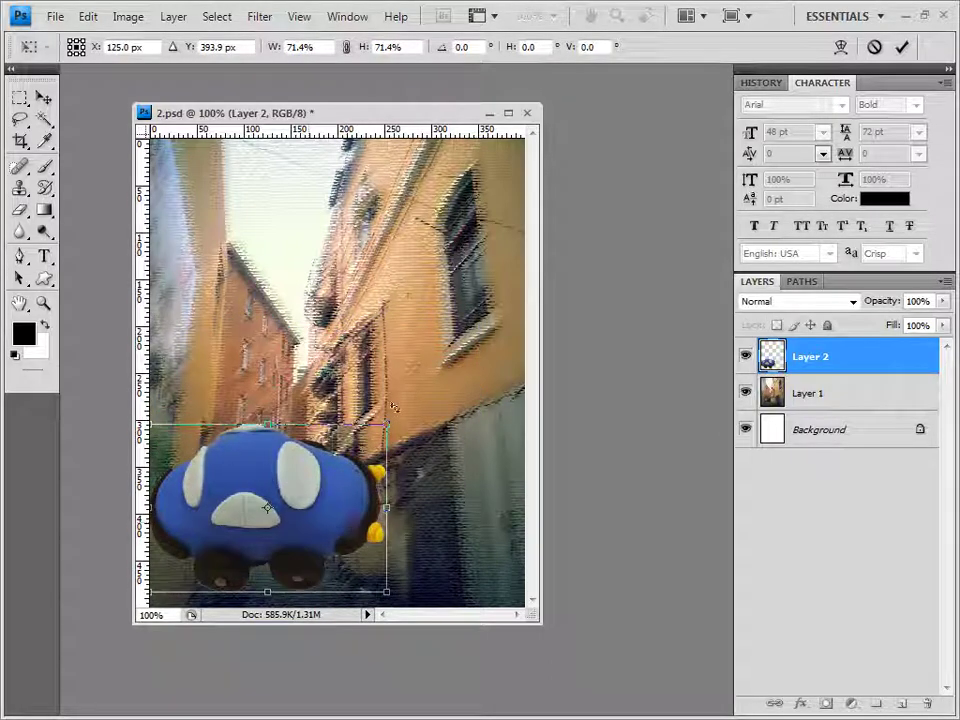
left_click_drag(388, 424, 335, 461)
mouse_move(305, 518)
left_mouse_down()
mouse_move(306, 505)
mouse_move(306, 516)
left_mouse_up()
left_click_drag(336, 461, 327, 467)
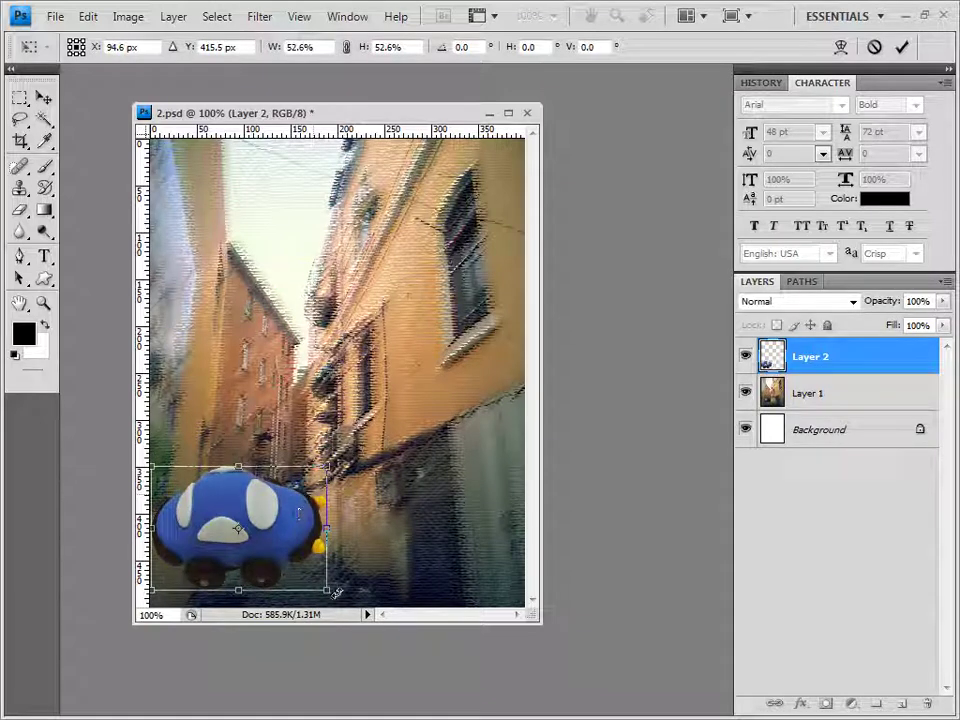
left_click_drag(348, 549, 352, 556)
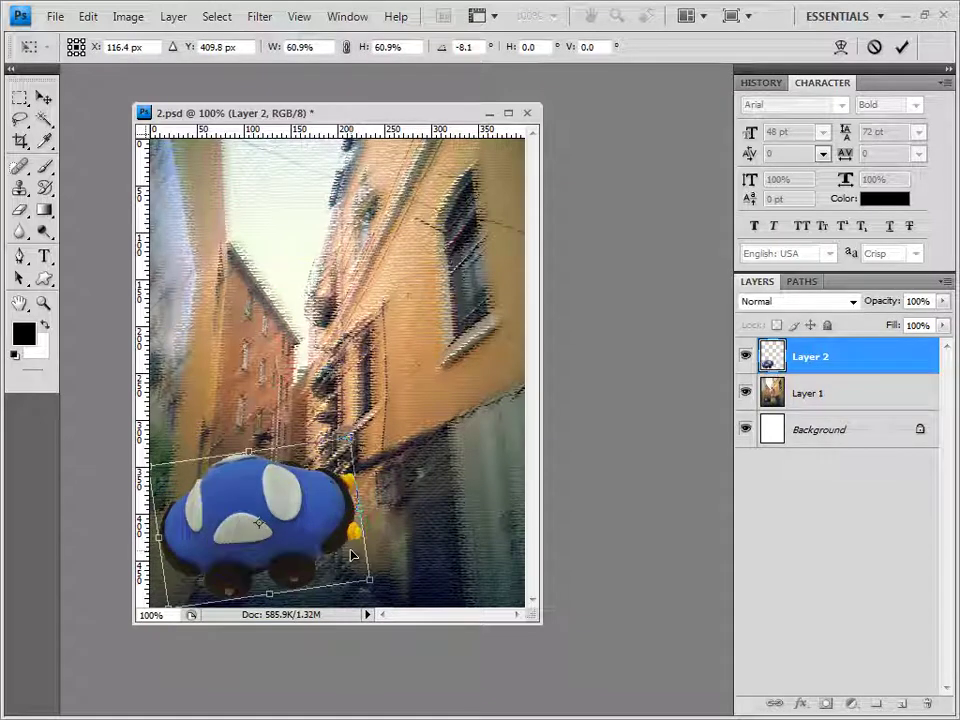
key("Return")
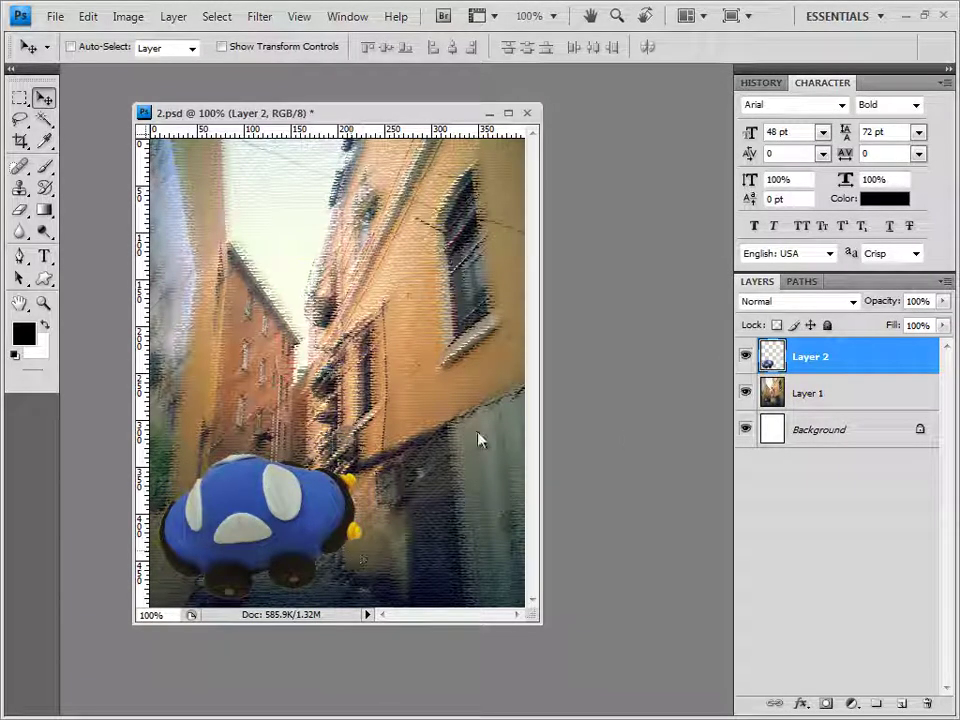
Add a Drop Shadow to the toy car layer with the default settings
left_click(805, 703)
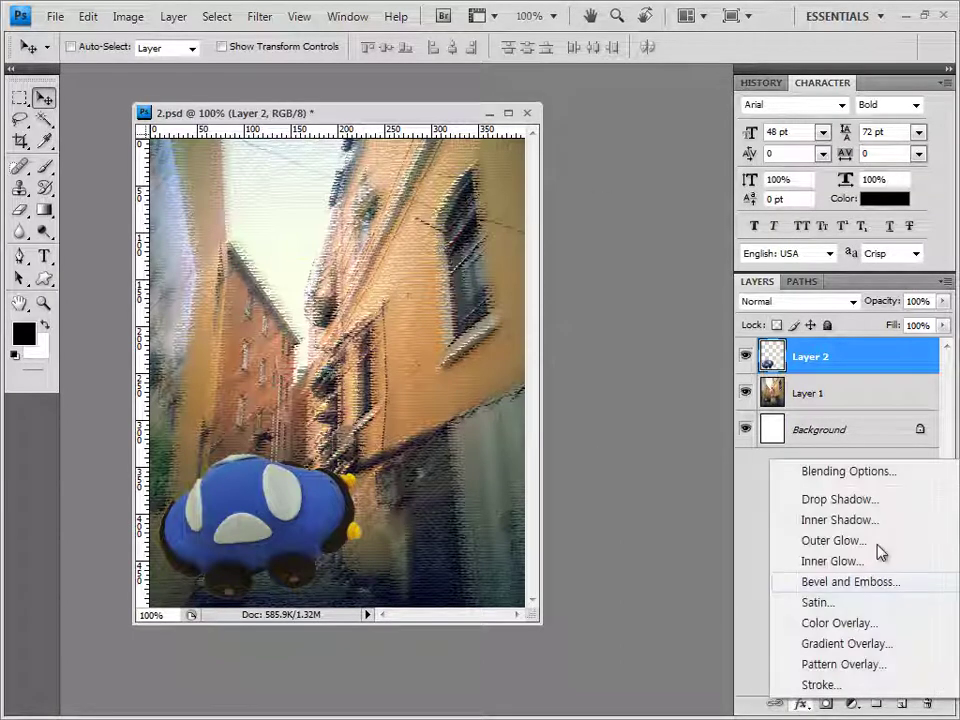
left_click(800, 499)
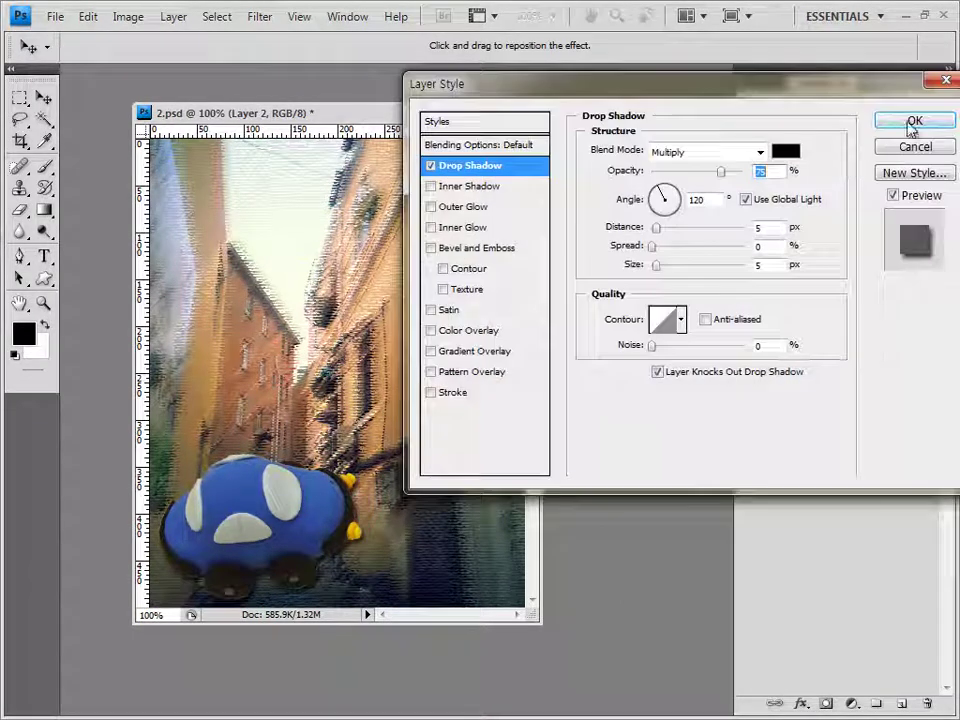
left_click(912, 121)
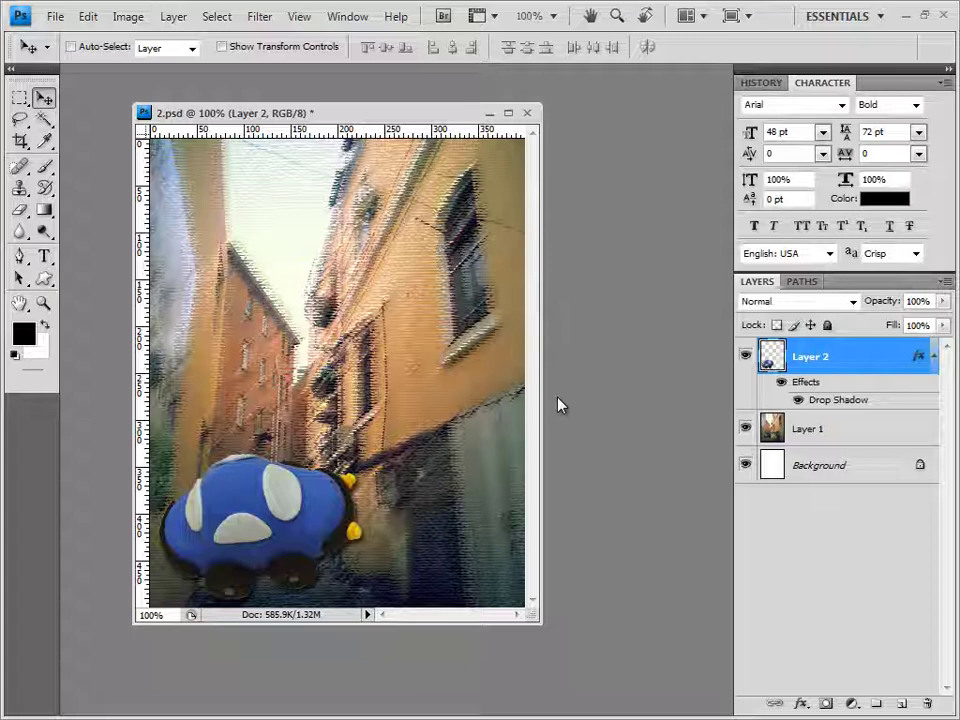
Select all the blue body areas of the toy car with the Magic Wand, leaving out the windows and wheels
left_click(43, 119)
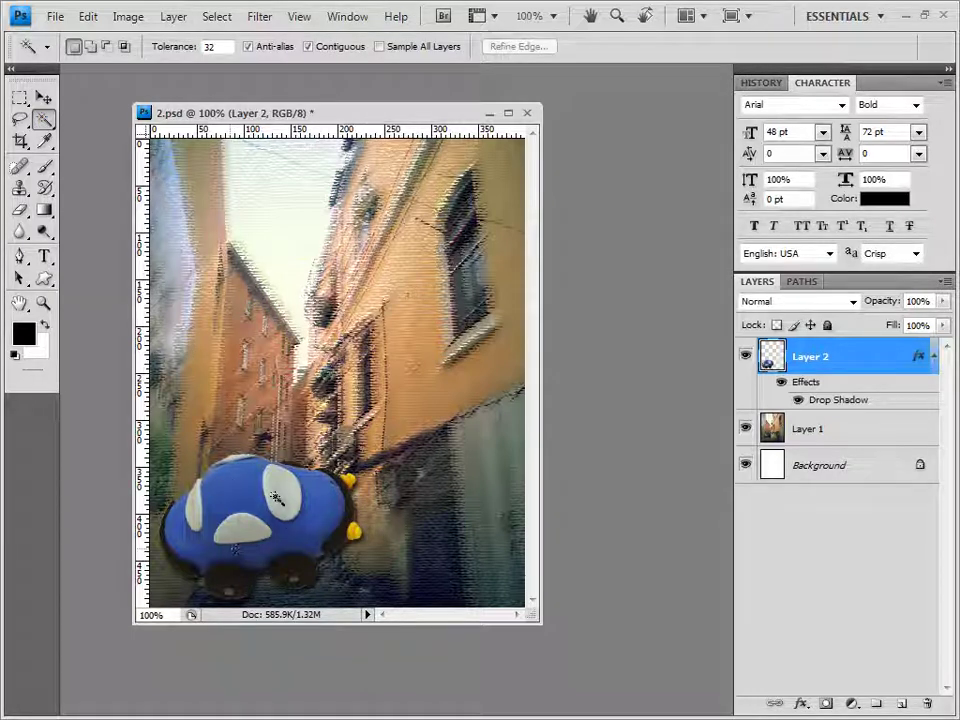
left_click(222, 487)
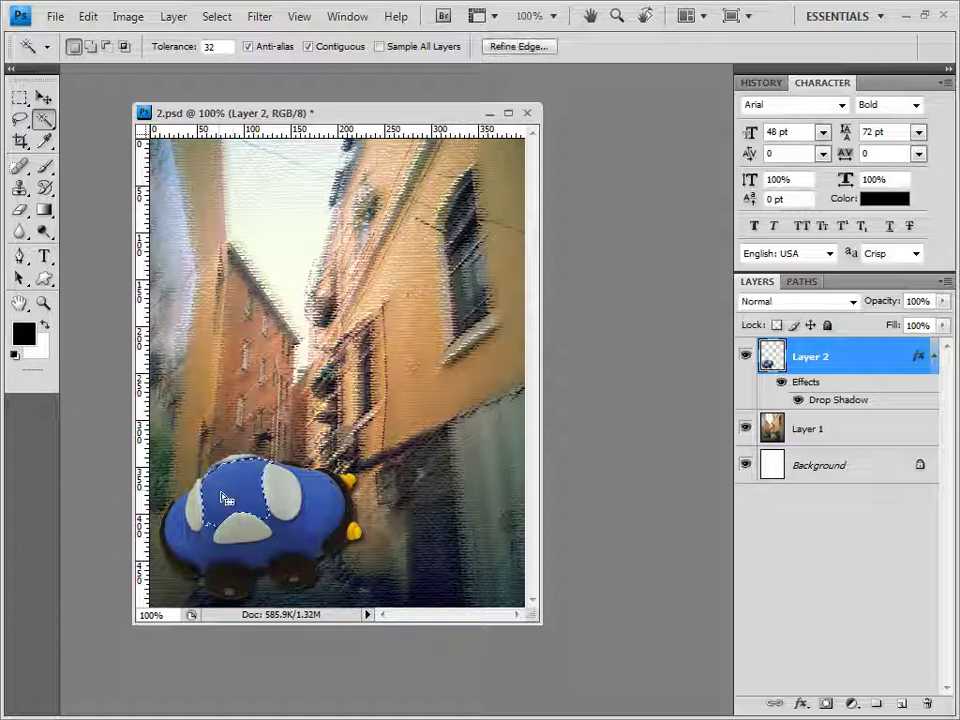
left_click(190, 544, "shift")
left_click(265, 562, "shift")
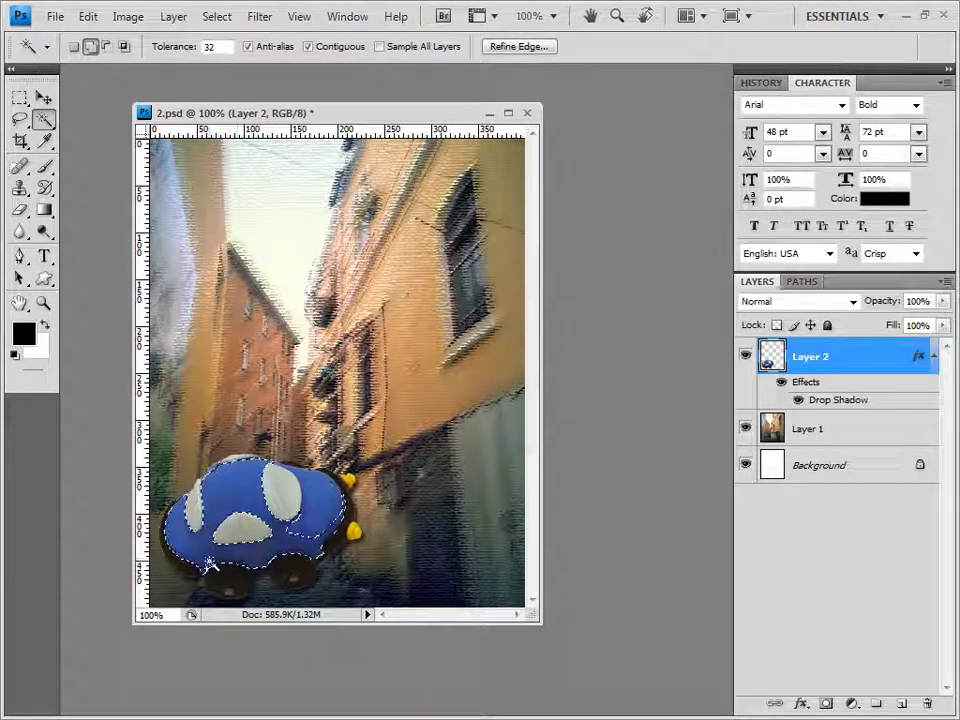
left_click(318, 531)
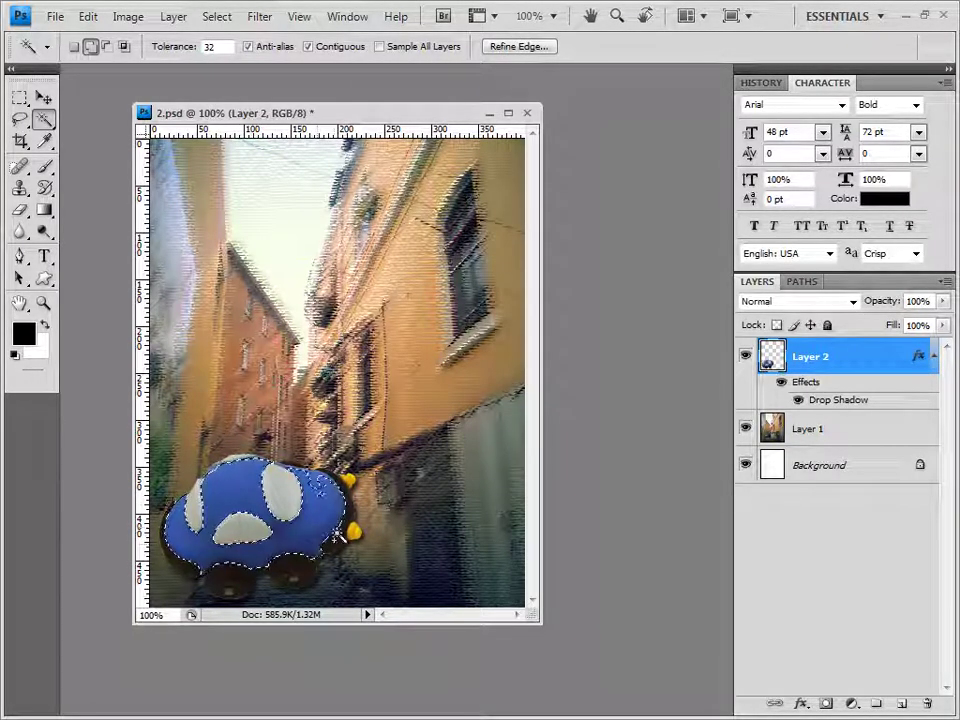
left_click(332, 487)
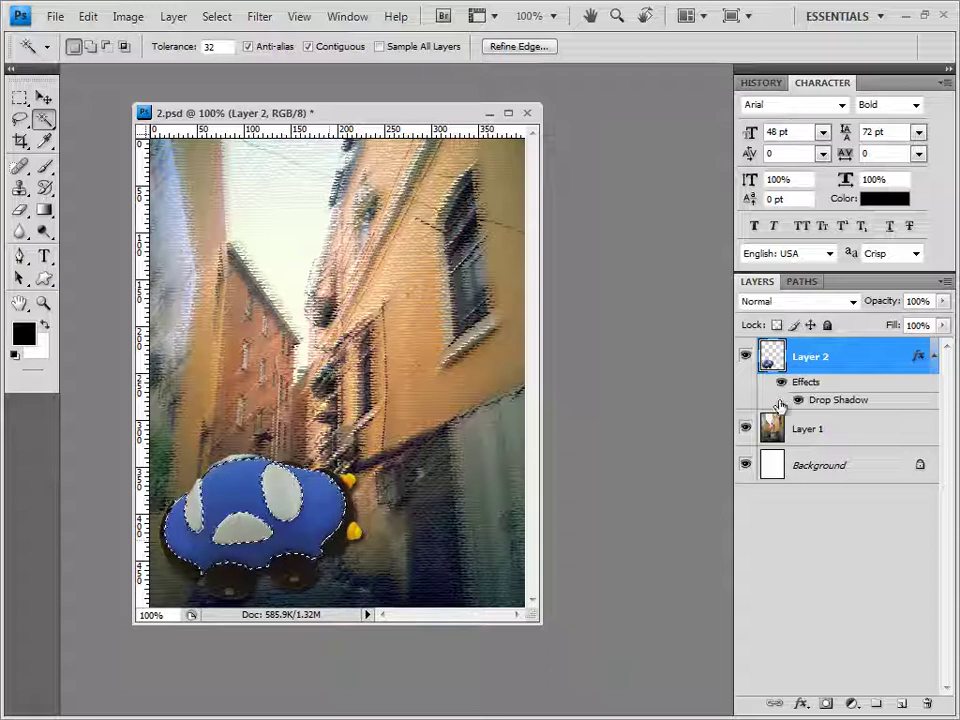
Recolour the selected car body red with a Hue/Saturation adjustment layer using Colorize, hue 0 and saturation 60
left_click(851, 704)
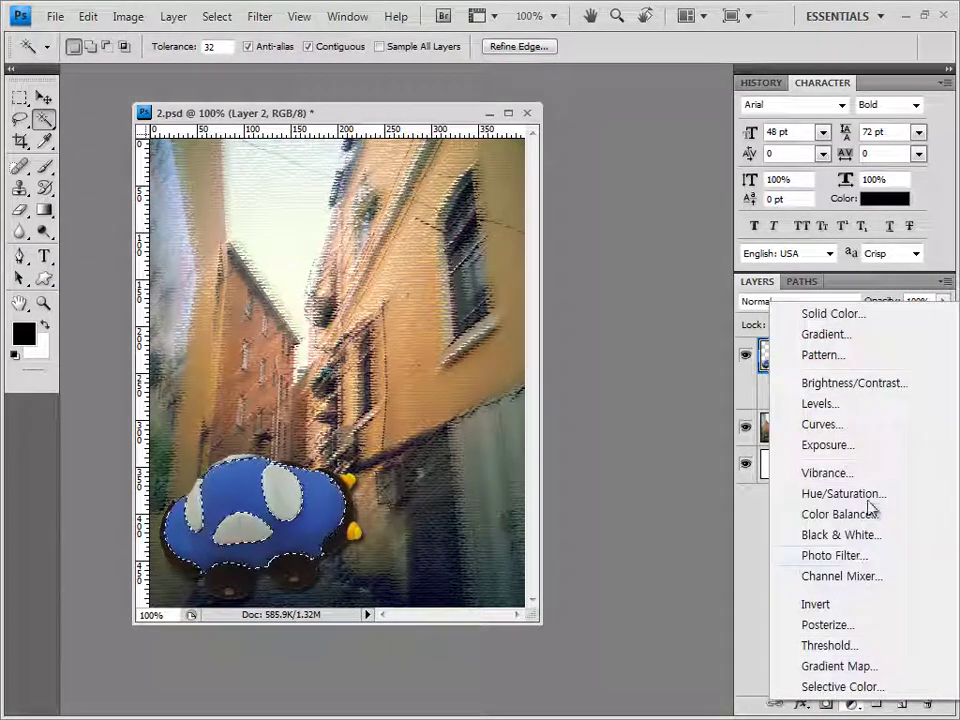
left_click(843, 493)
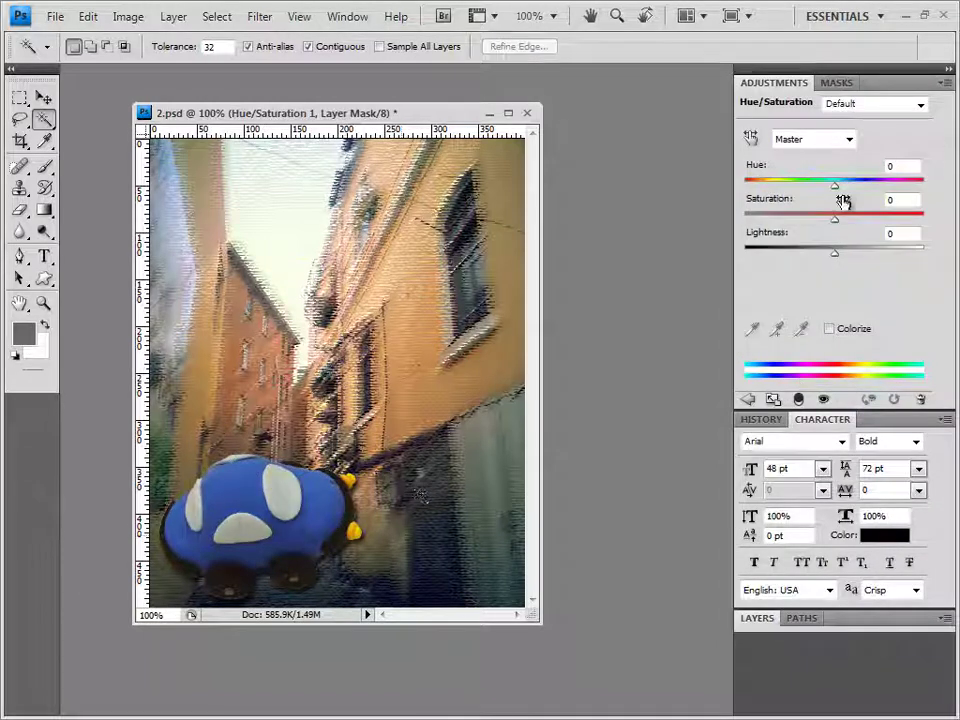
left_click(829, 328)
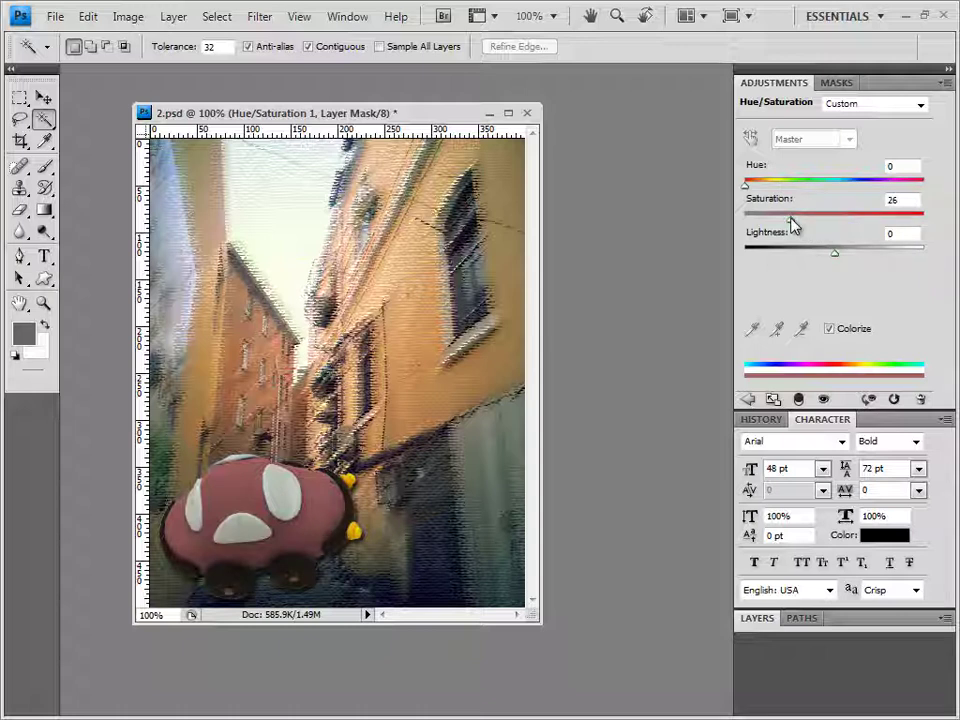
left_click_drag(812, 229, 853, 225)
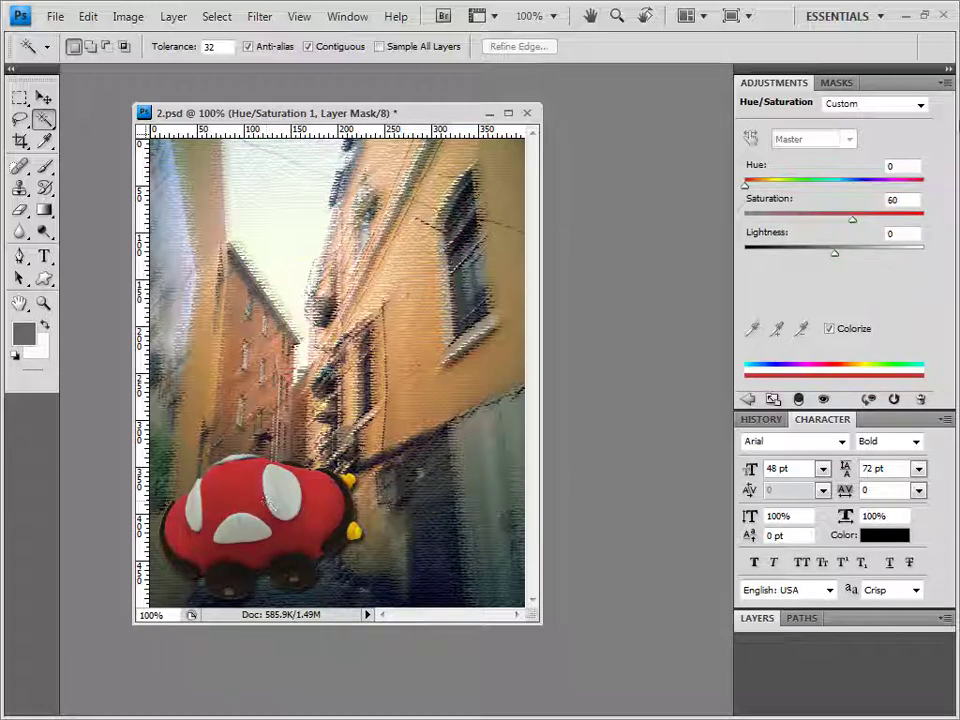
left_click(944, 82)
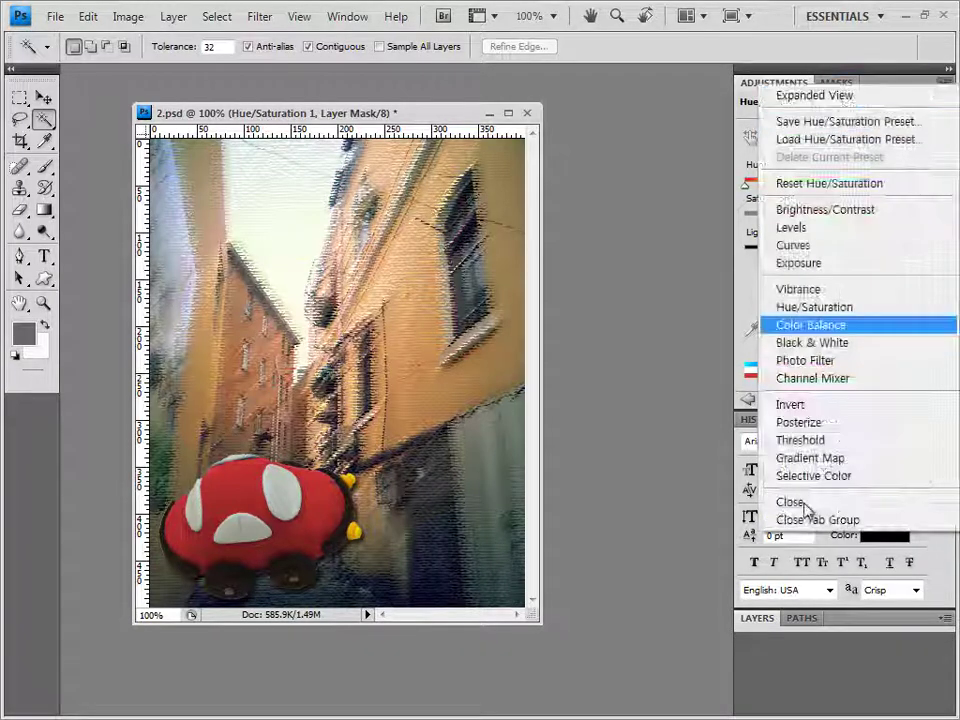
left_click(859, 521)
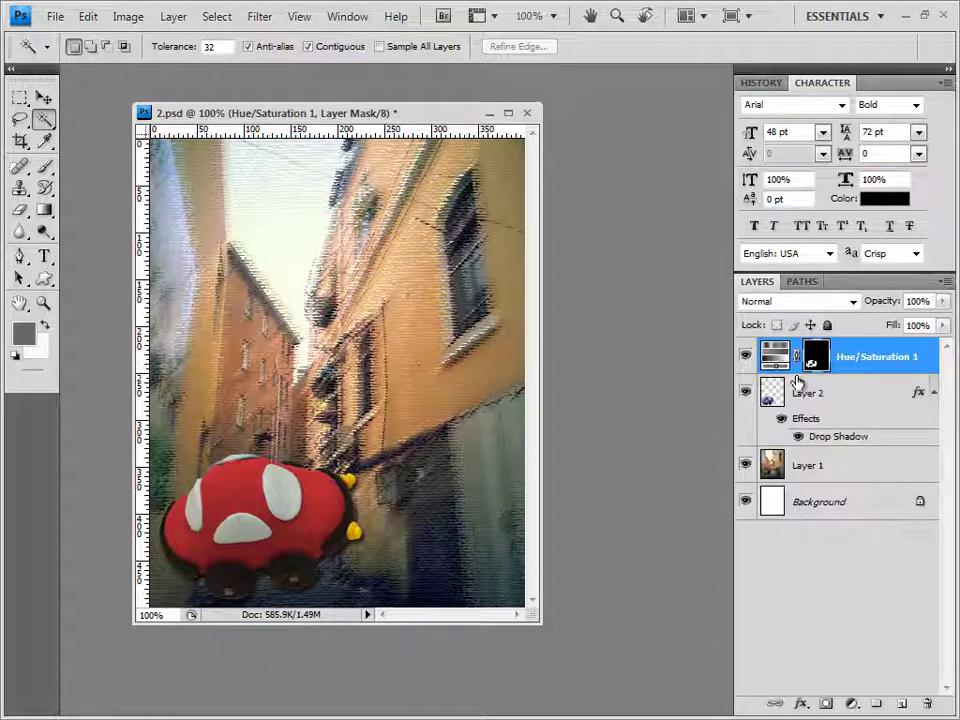
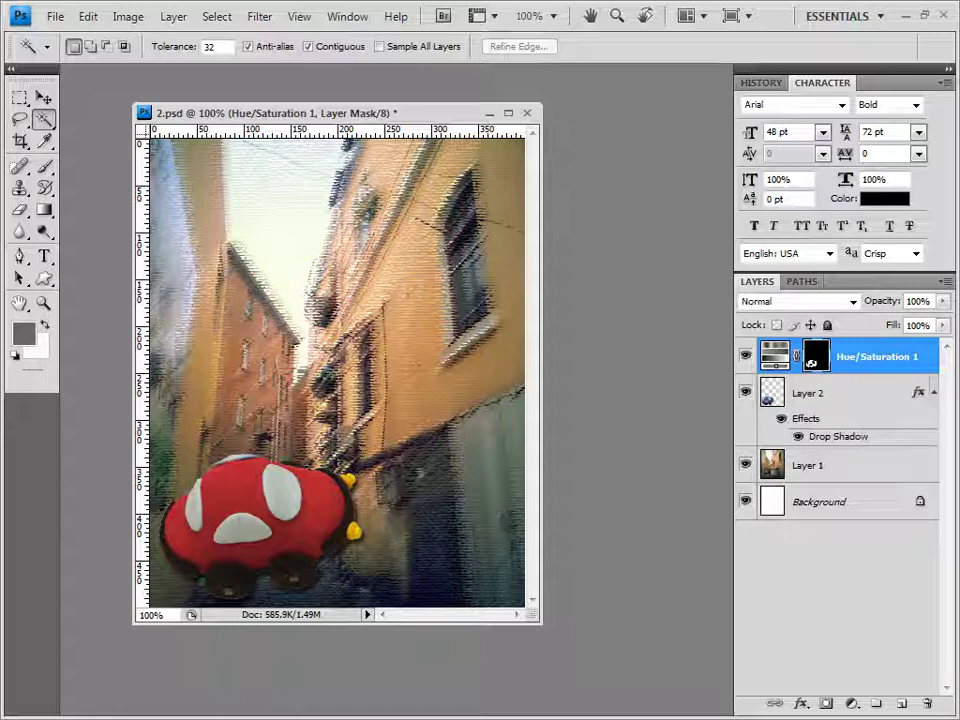
Open the notebook picture 1급-6.jpg from the 기출문제04 folder in Photoshop
key("alt+Tab")
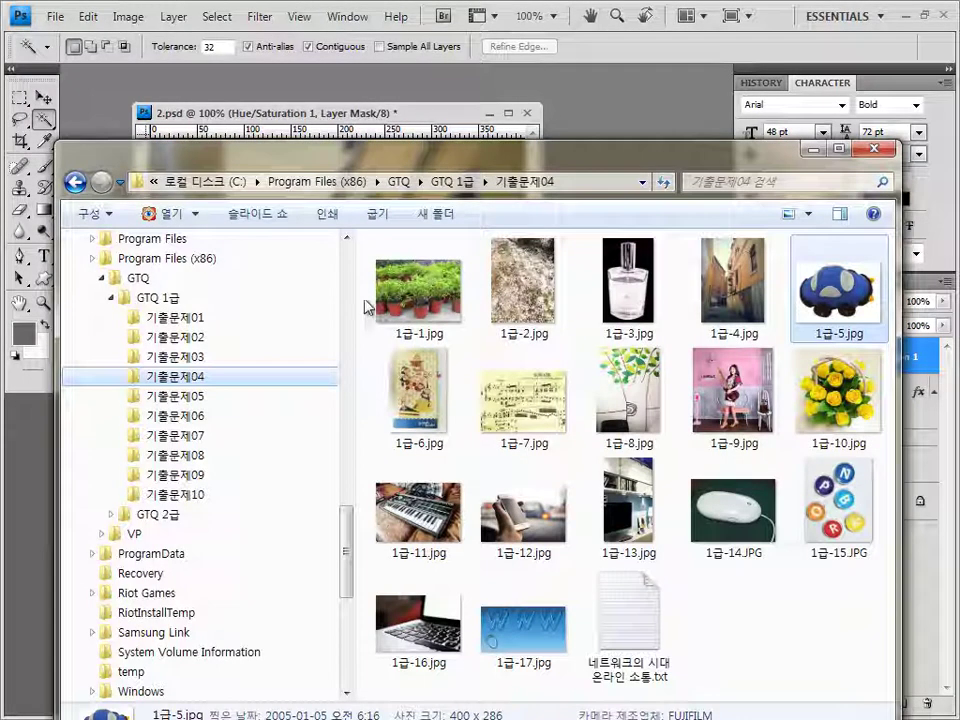
left_click_drag(418, 390, 135, 146)
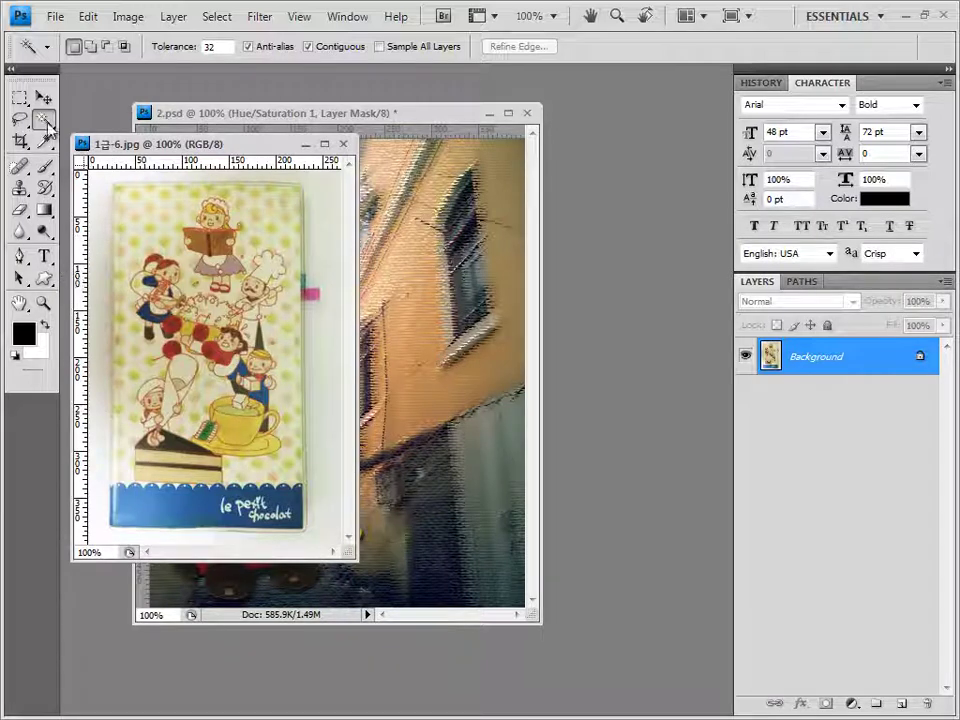
Try to select the plain background around the notebook with the Magic Wand at tolerance 15, and reduce the tolerance to 10
left_click_drag(48, 125, 52, 124)
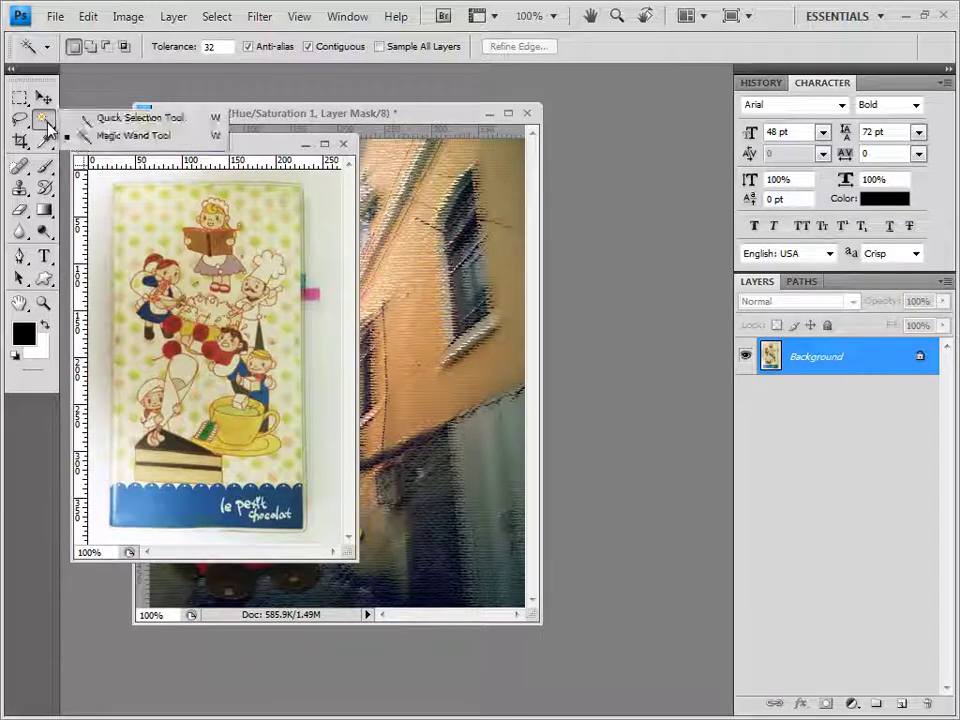
left_click(100, 135)
left_click_drag(262, 155, 288, 155)
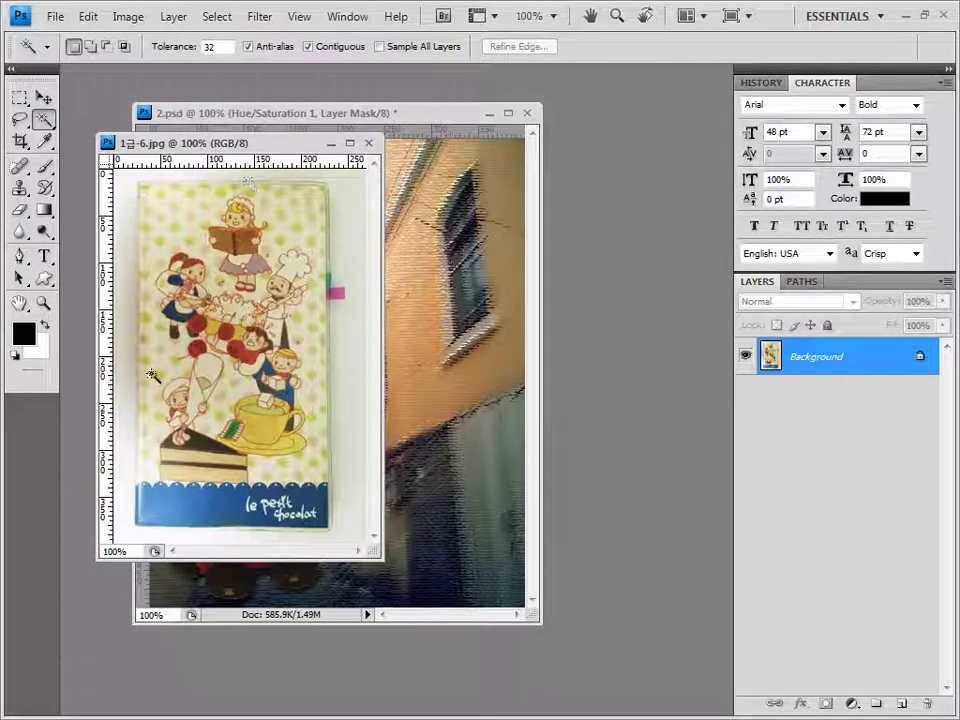
key("Return")
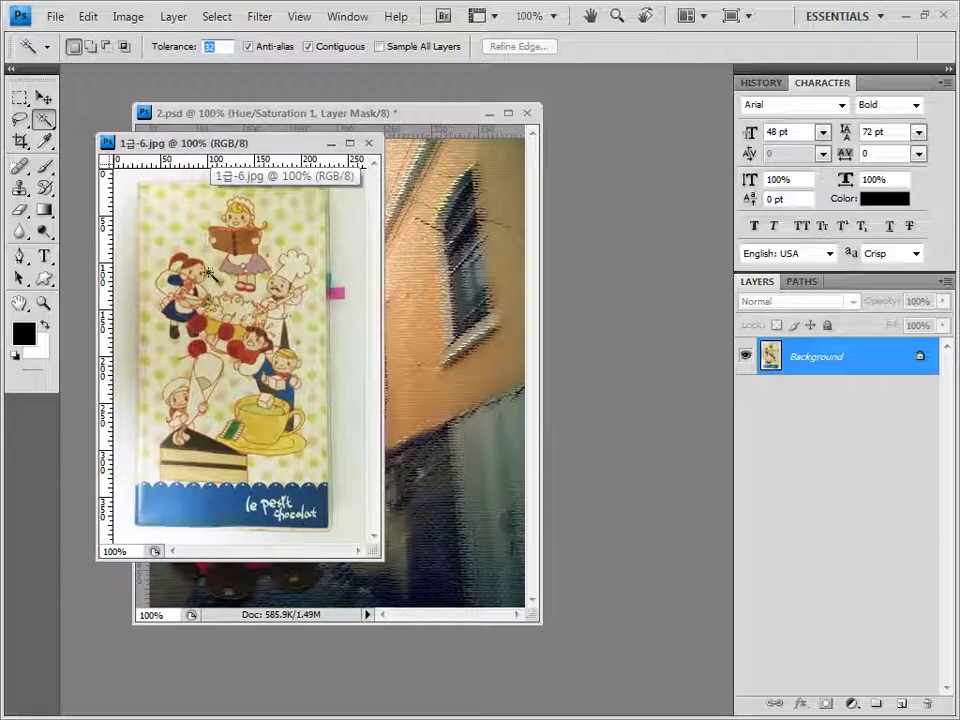
type("15")
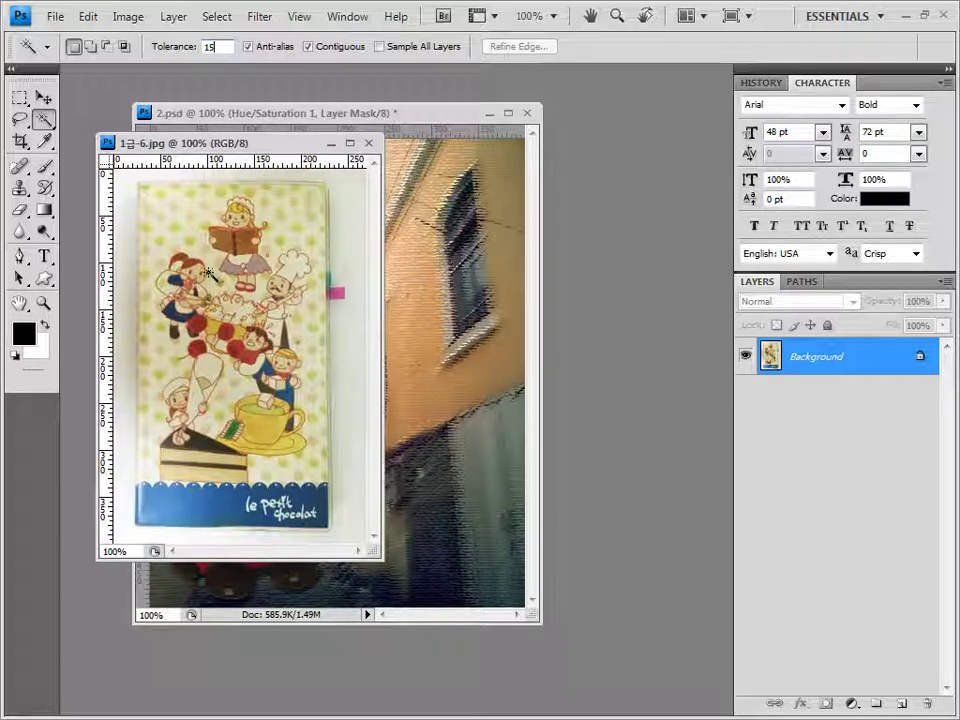
left_click(355, 385)
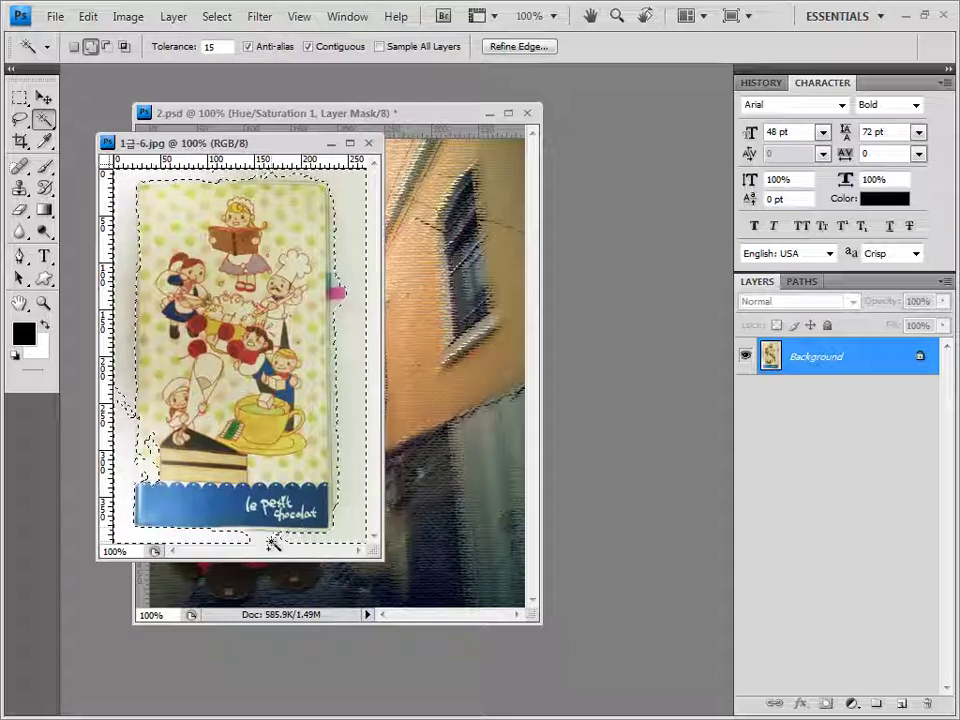
left_click(122, 398, "shift")
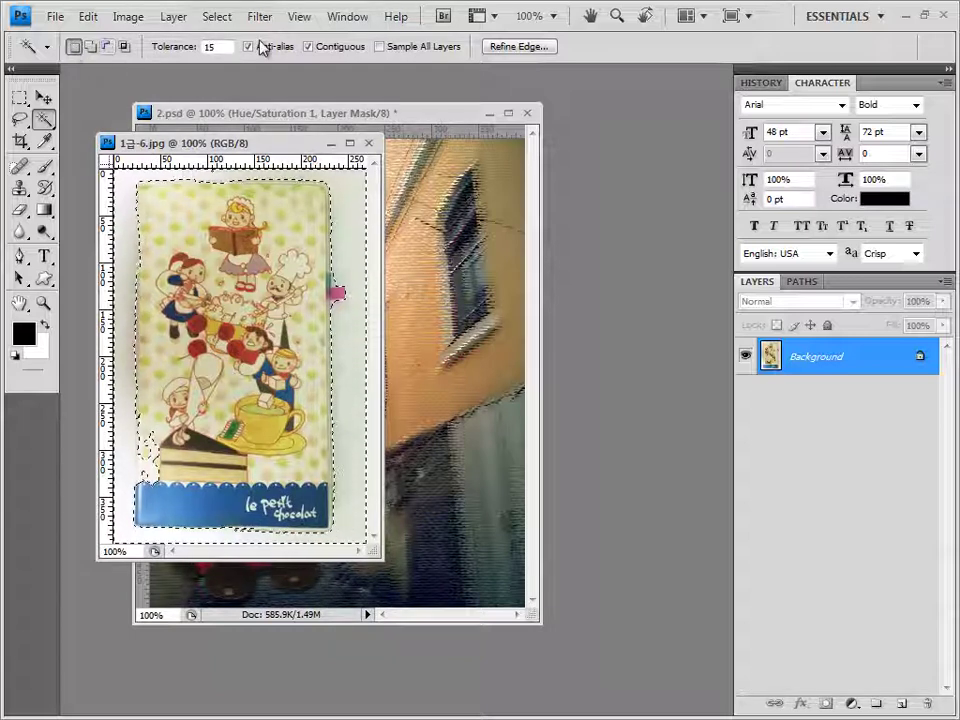
double_click(215, 46)
type("10")
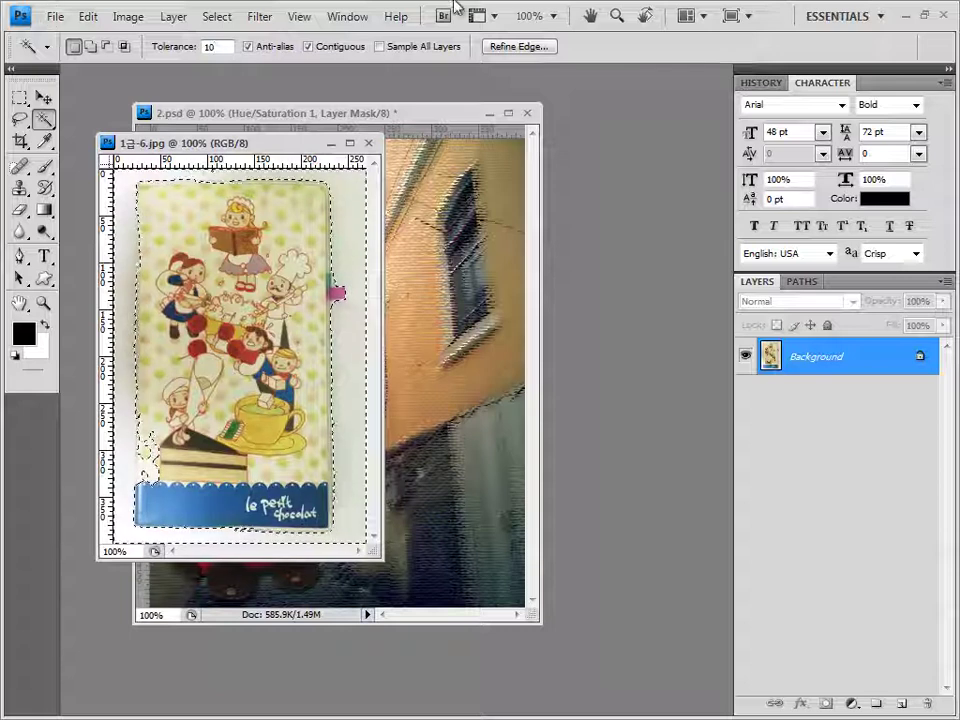
Outline the notebook and its pink tab with the Polygonal Lasso, copy it into 2.psd as a new layer and close 1급-6.jpg
left_click(20, 118)
left_click(133, 187)
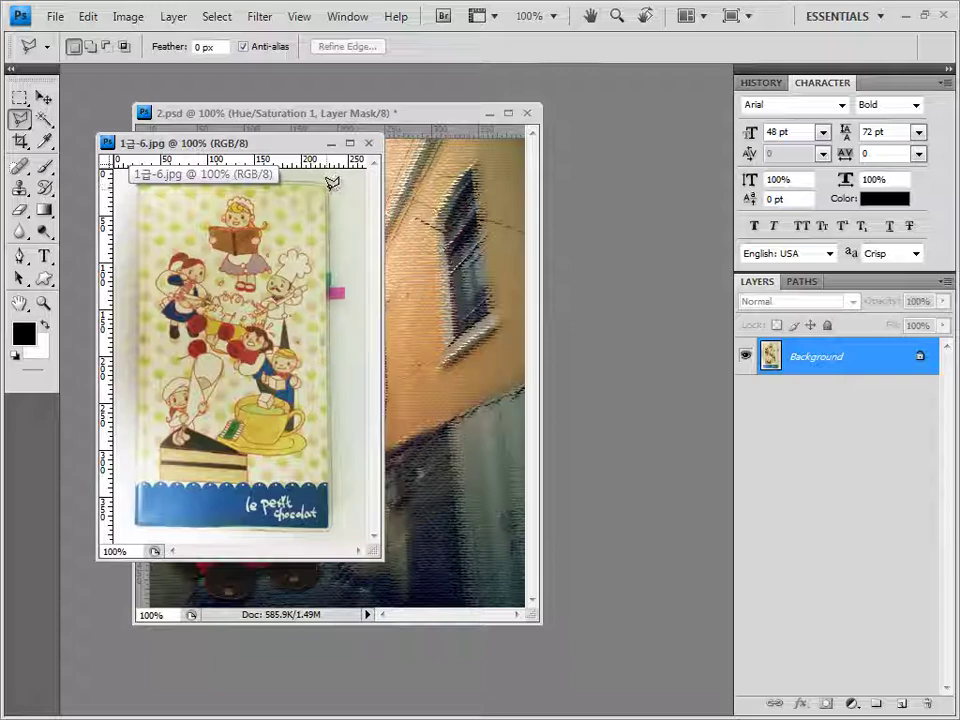
mouse_move(328, 220)
left_mouse_down()
mouse_move(338, 266)
mouse_move(330, 278)
mouse_move(349, 278)
mouse_move(328, 594)
mouse_move(332, 517)
mouse_move(243, 532)
mouse_move(124, 513)
mouse_move(137, 515)
mouse_move(163, 22)
mouse_move(132, 145)
mouse_move(139, 187)
mouse_move(329, 178)
left_mouse_up()
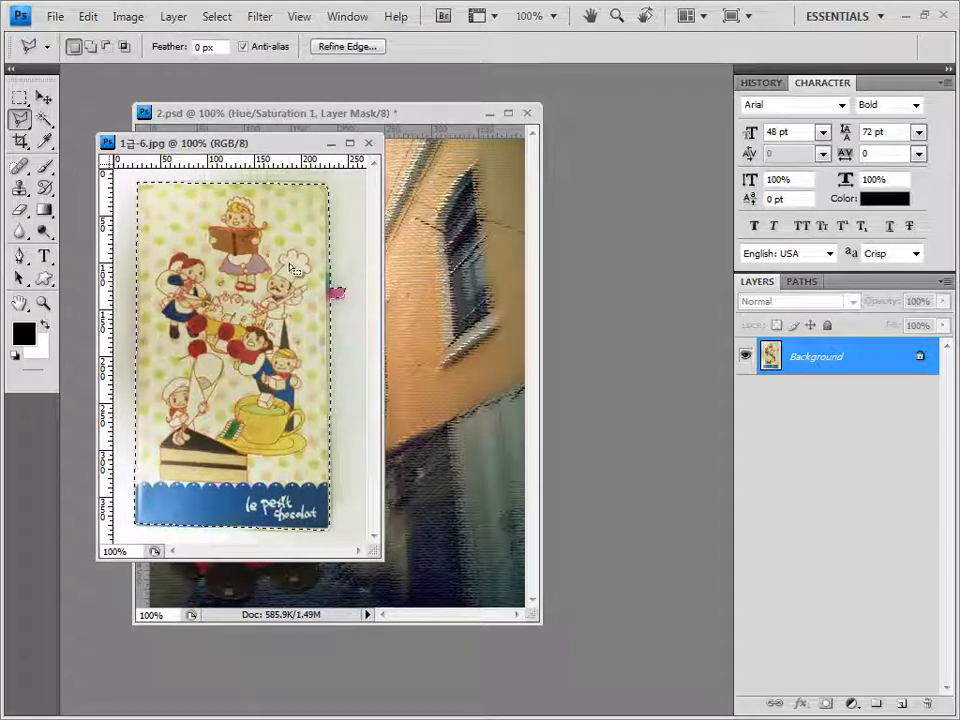
left_click(370, 146)
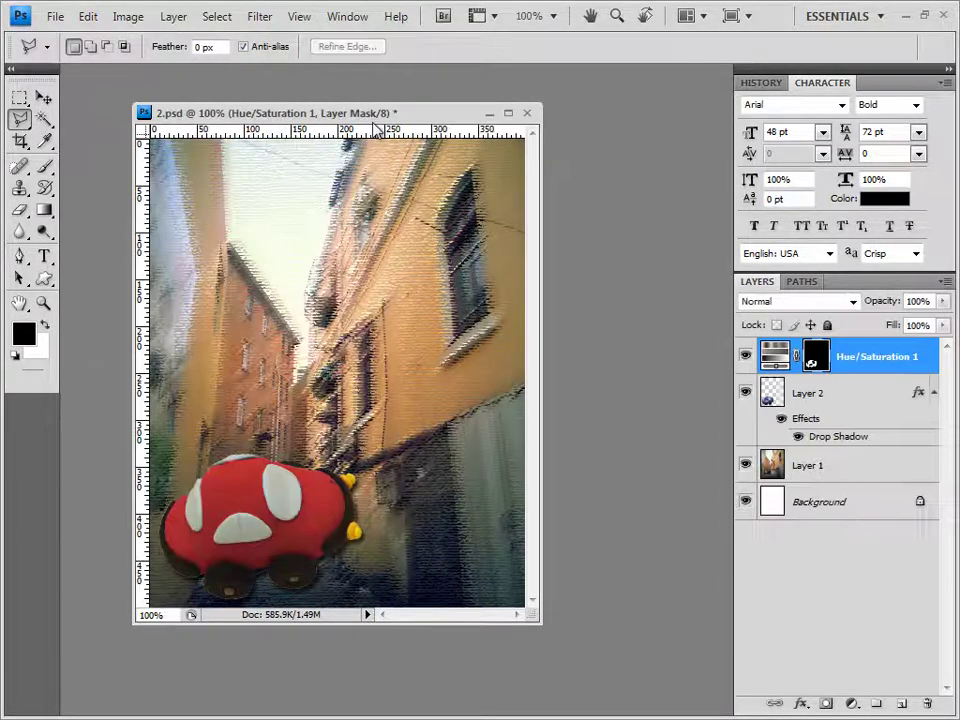
key("ctrl+v")
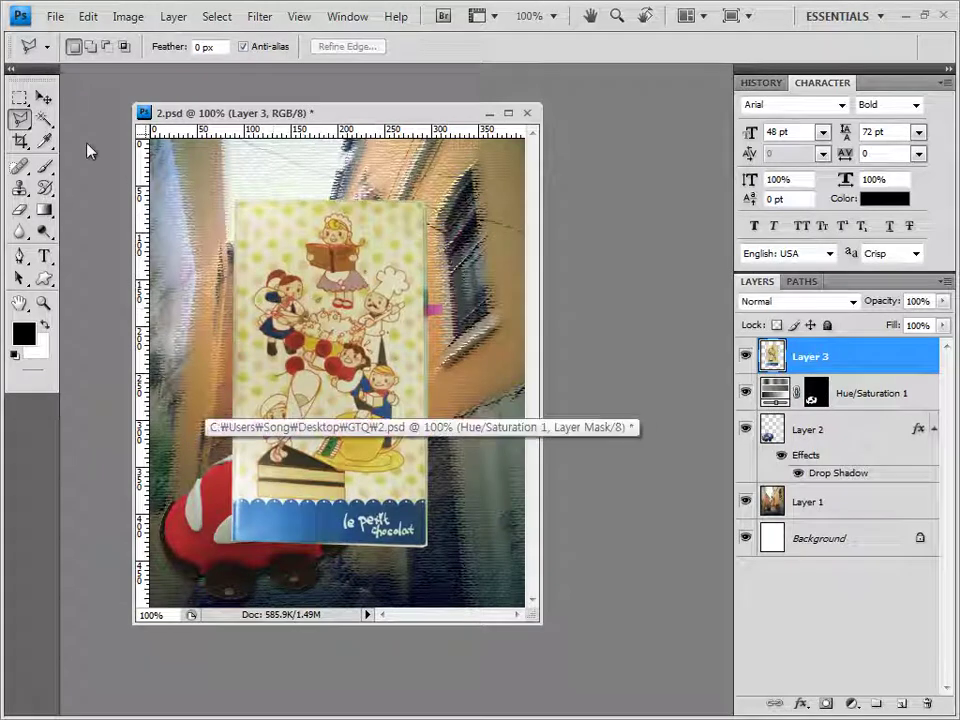
Rotate the notebook layer about 8.5°, scale it down proportionally and place it in the upper-left corner of the alley photo
left_click(43, 97)
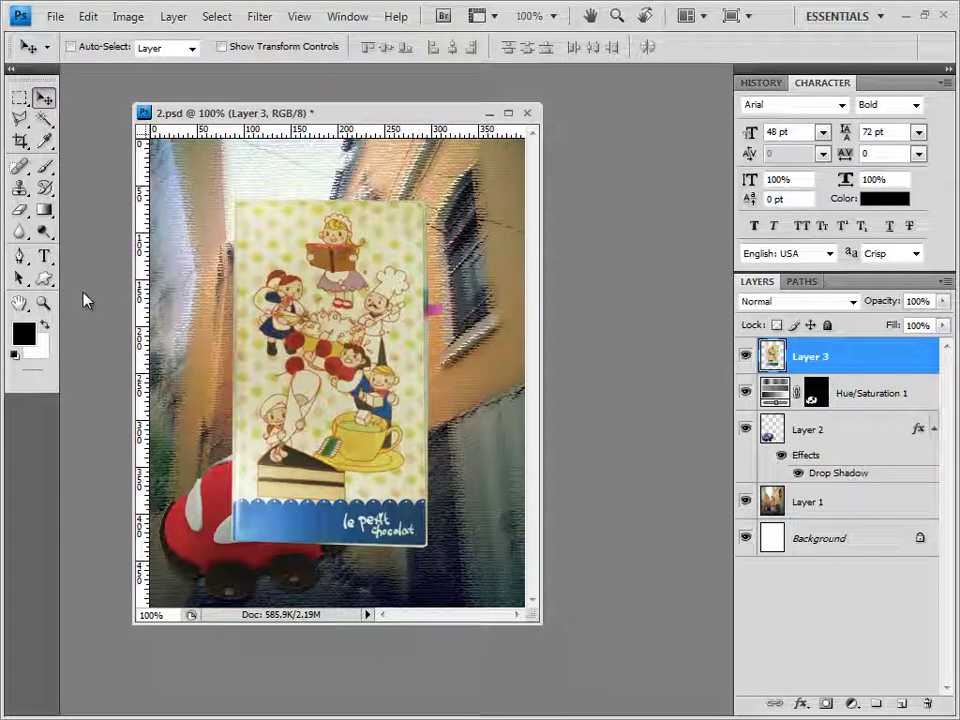
key("ctrl+t")
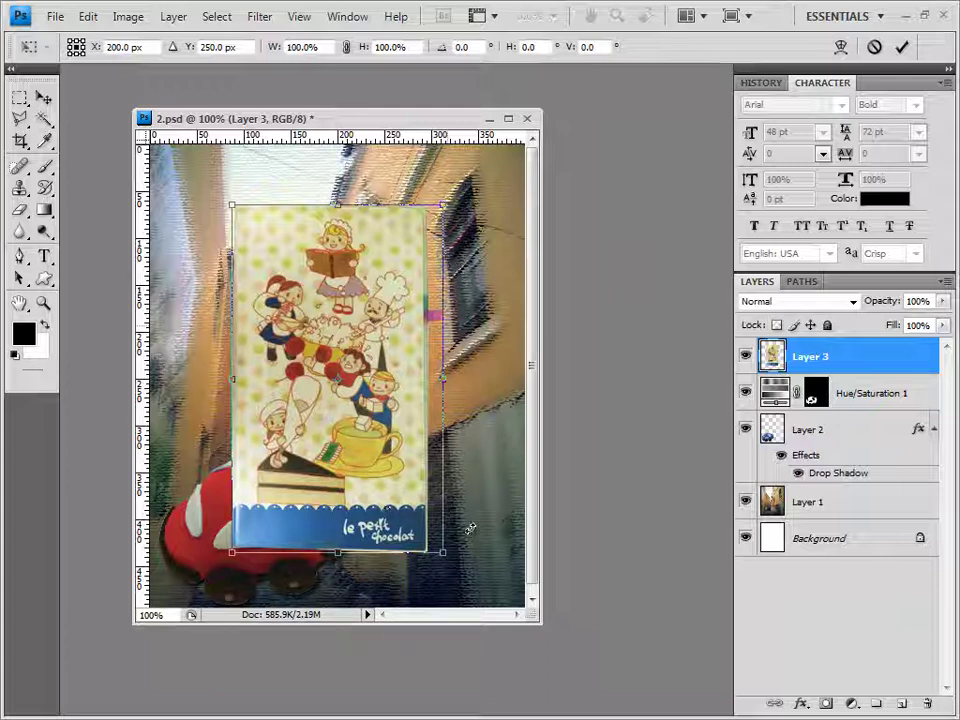
left_click_drag(470, 527, 447, 545)
left_click_drag(382, 483, 309, 449)
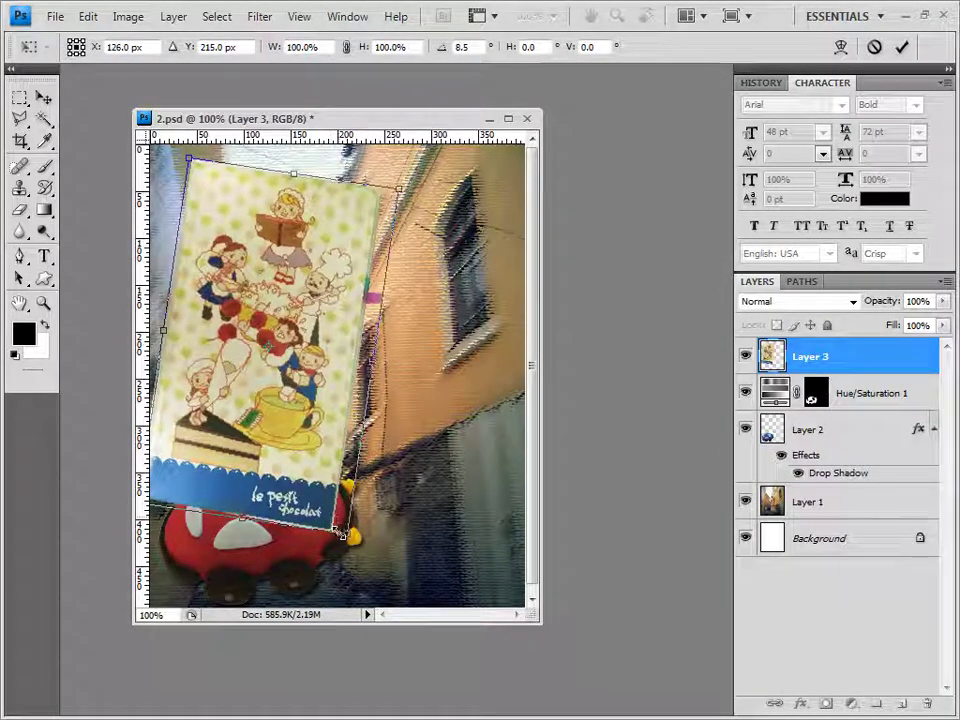
left_click_drag(343, 537, 308, 510)
key("Return")
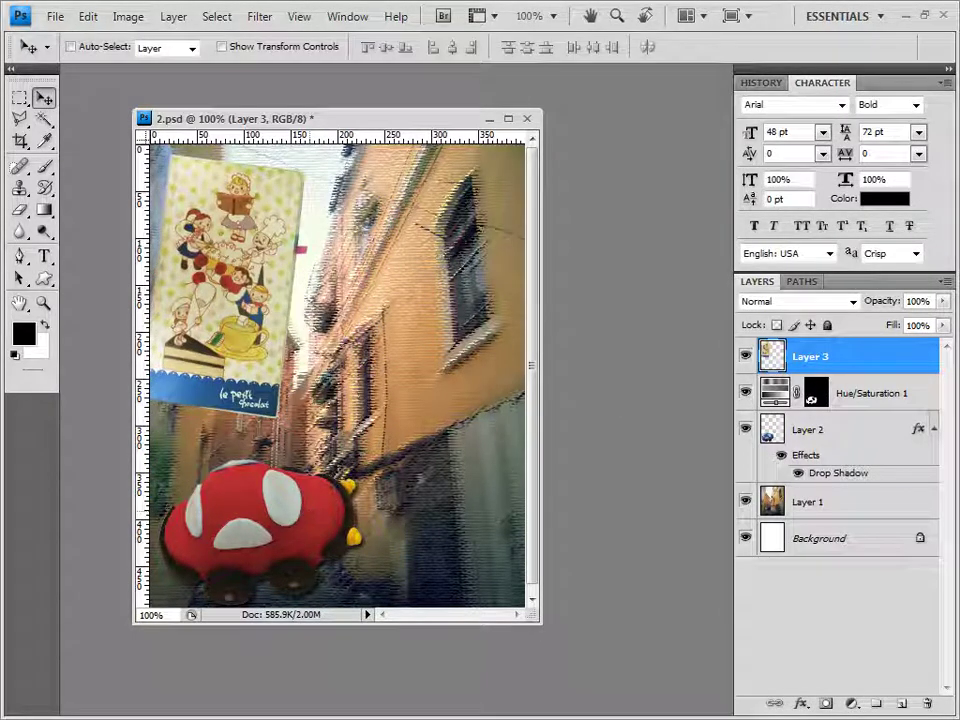
Add an Outer Glow to the notebook layer with the default settings, 75% opacity and 5 px size
left_click(802, 705)
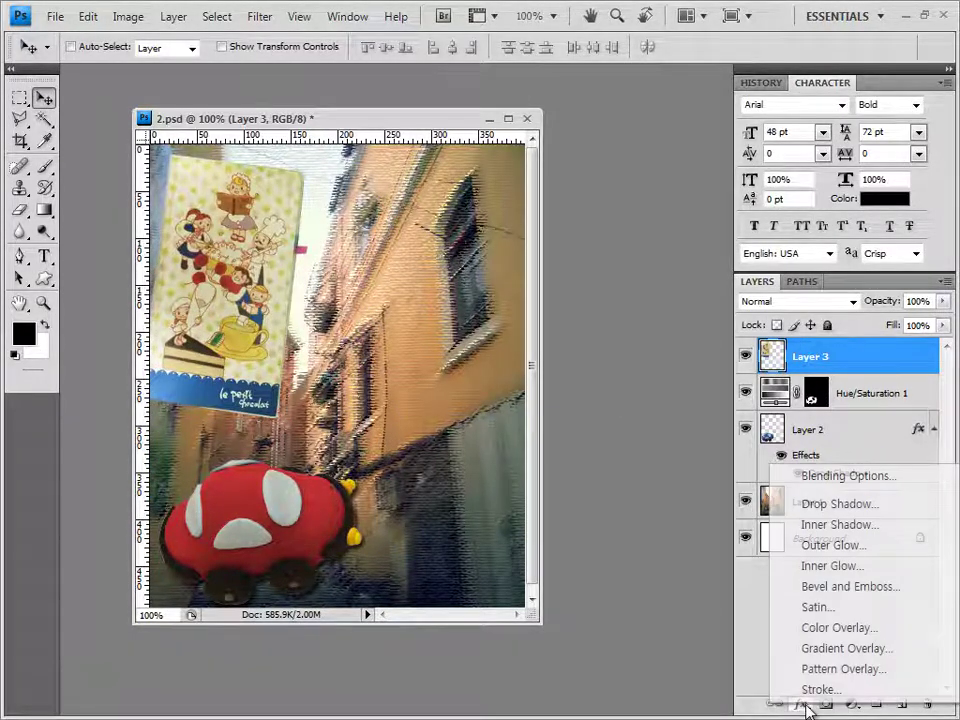
left_click(888, 548)
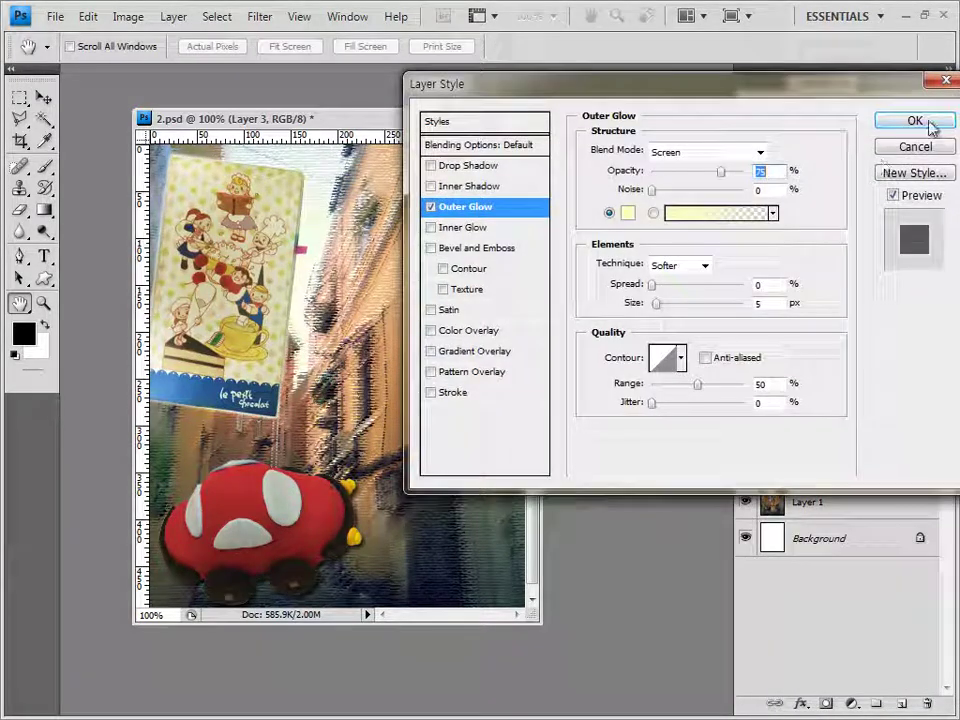
left_click(922, 124)
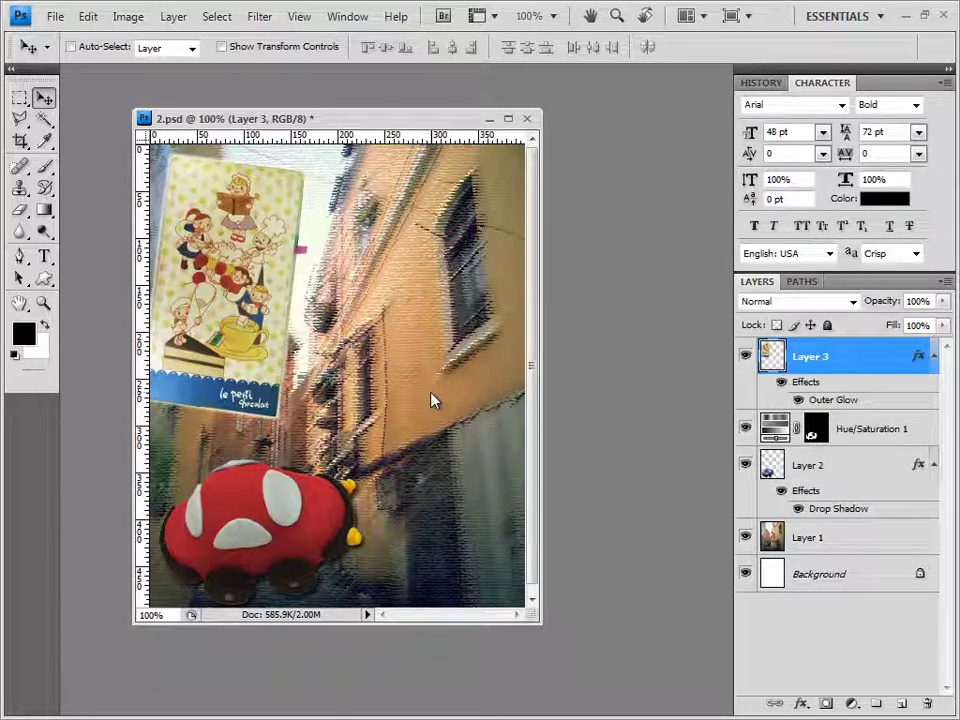
Replace the custom shape library with the Arrows set and choose the thick wavy arrow shape for a shape layer
left_click(43, 281)
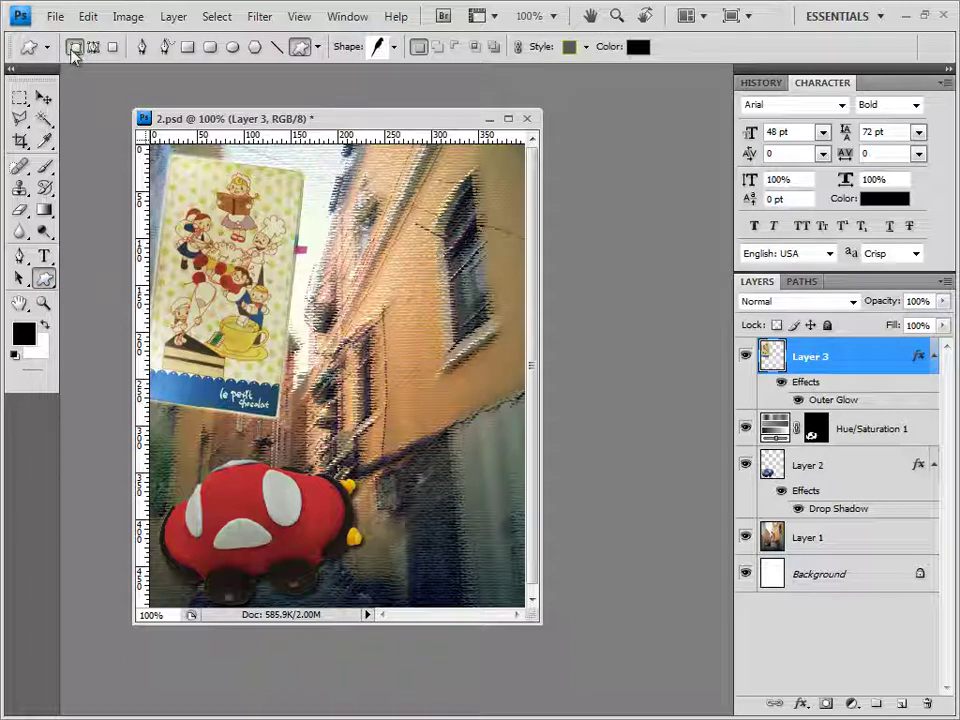
left_click(395, 48)
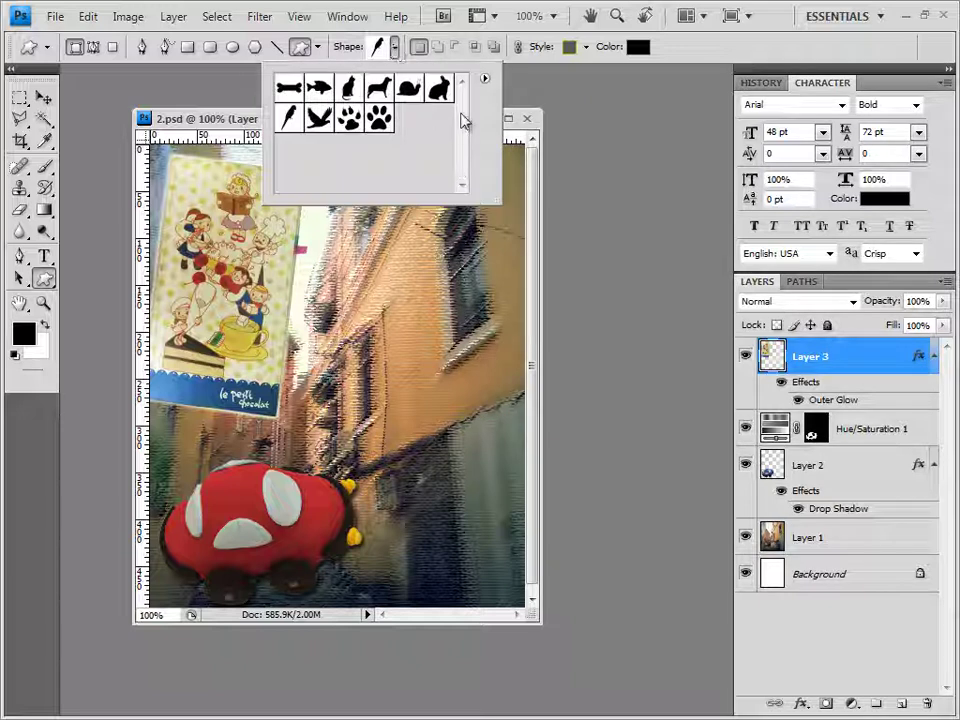
left_click(484, 78)
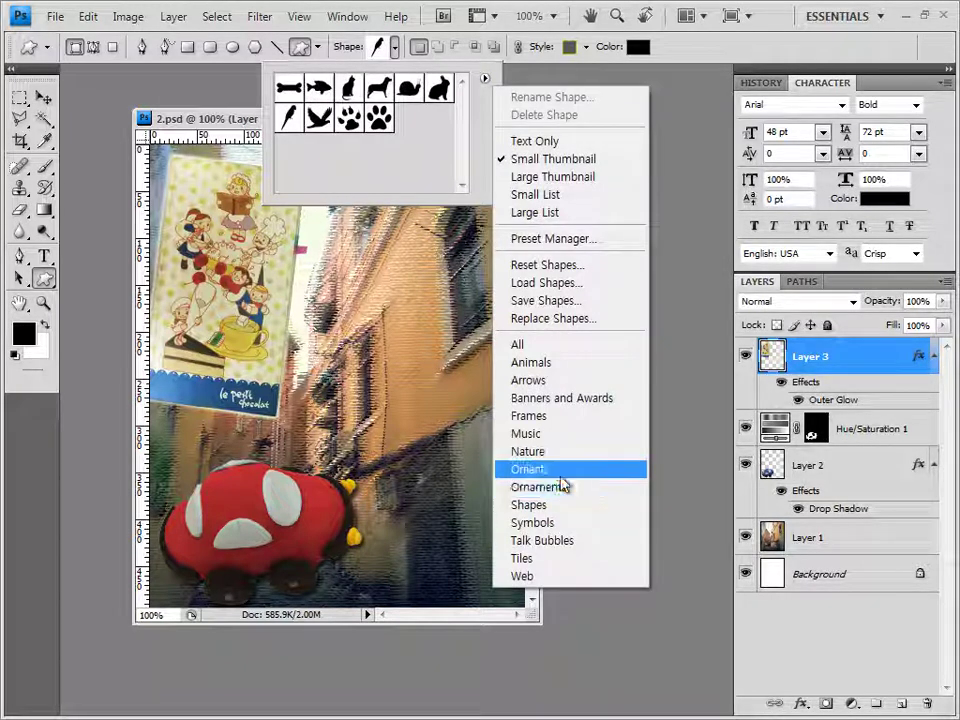
left_click(582, 380)
left_click(521, 428)
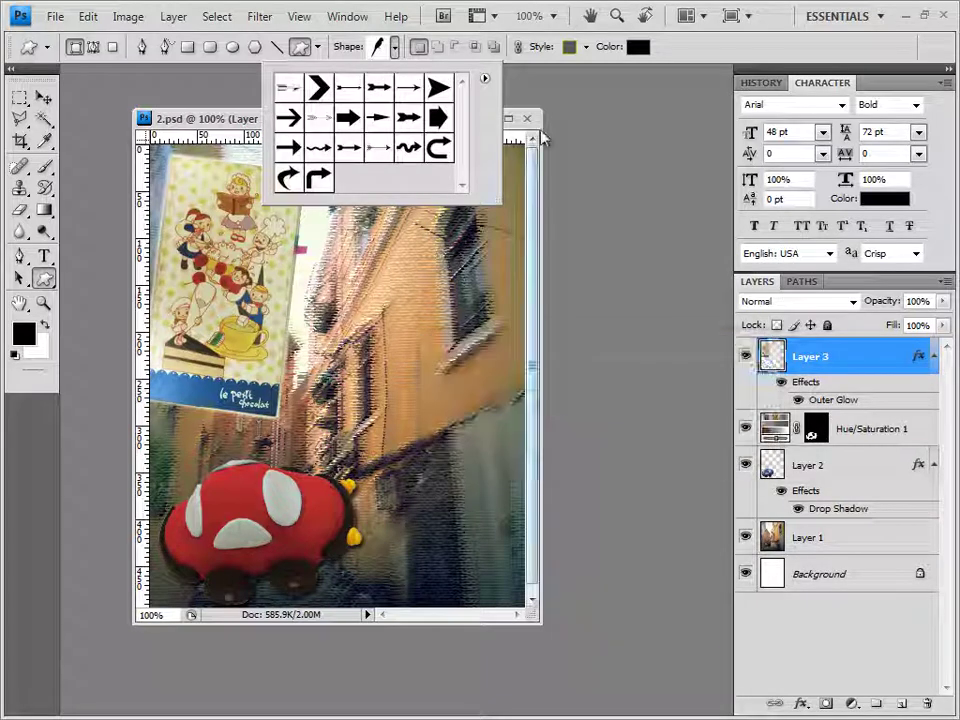
left_click(408, 150)
key("Return")
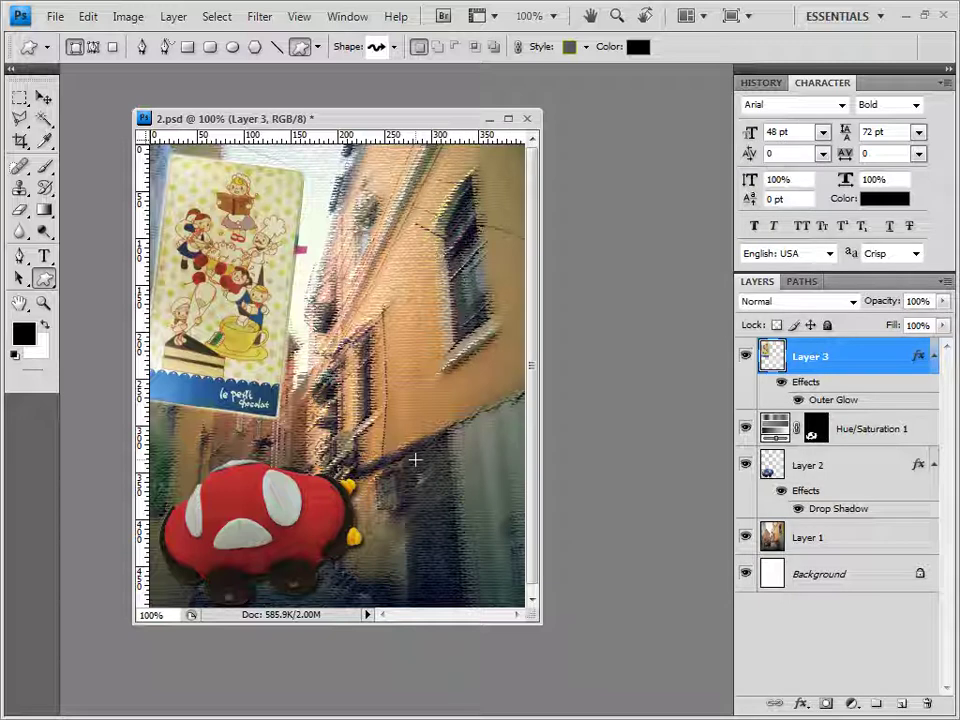
Show the grid, draw a wavy arrow about 130 px wide just right of the toy car, and set its style to none
key("ctrl+apostrophe")
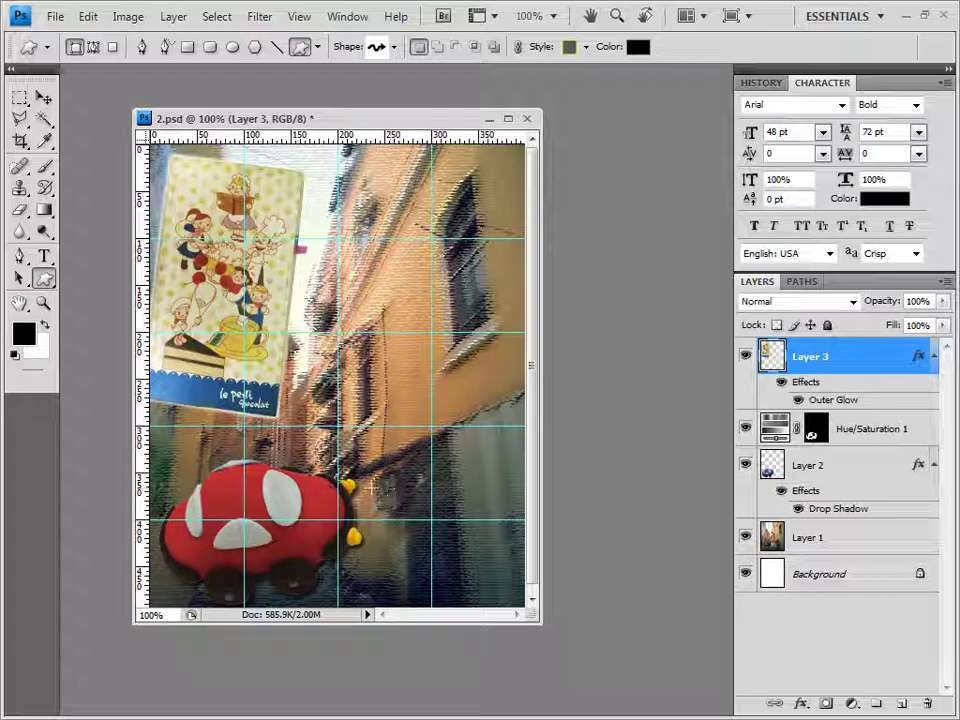
left_click_drag(370, 482, 493, 532)
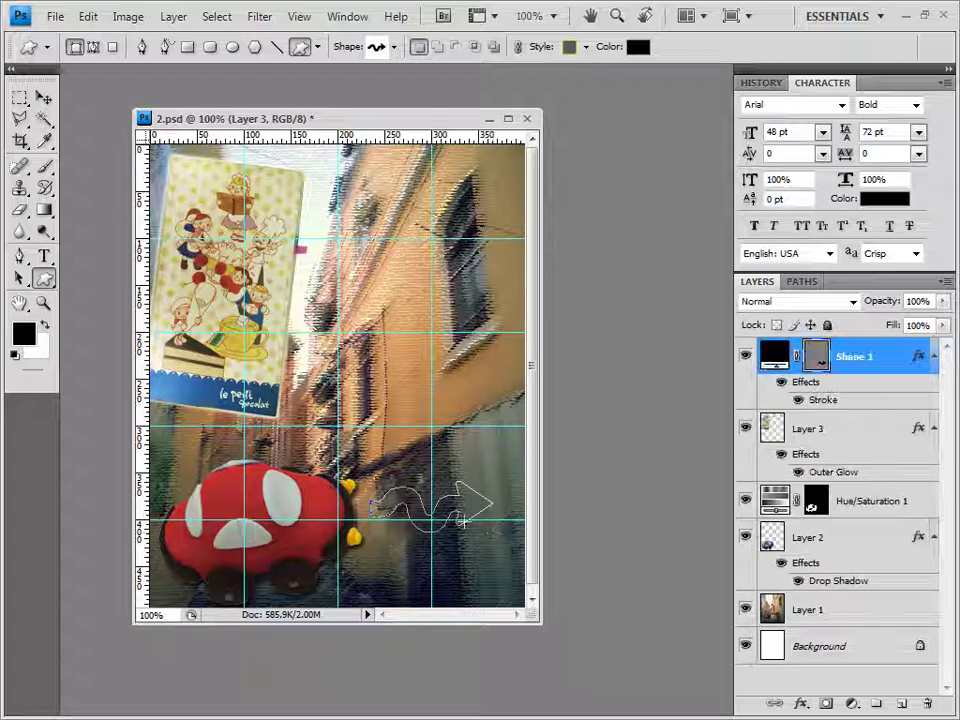
left_click(586, 47)
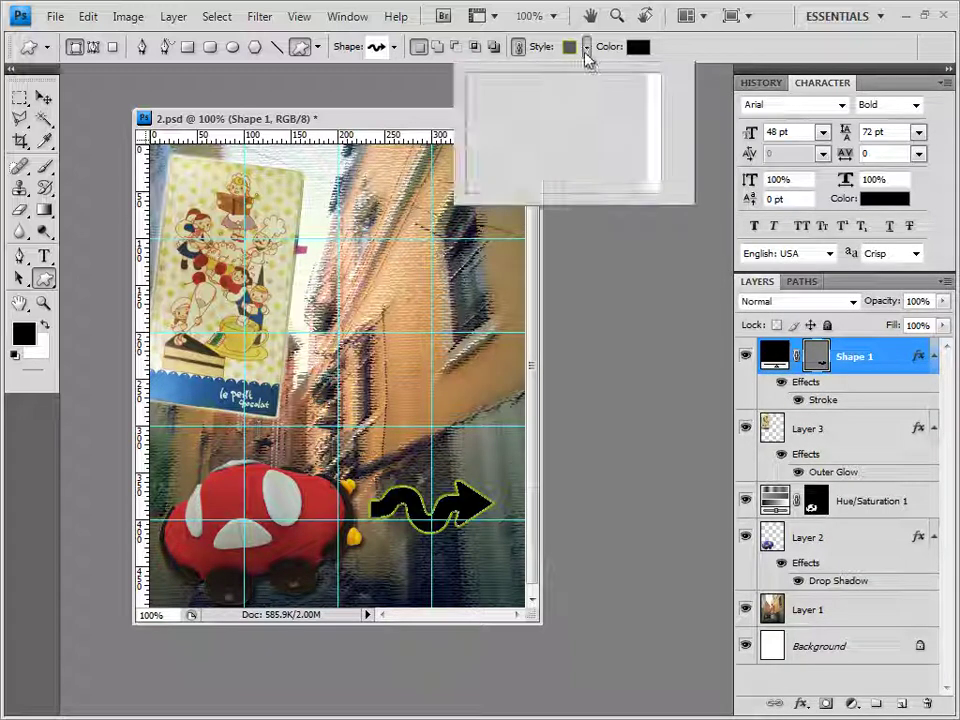
left_click(481, 88)
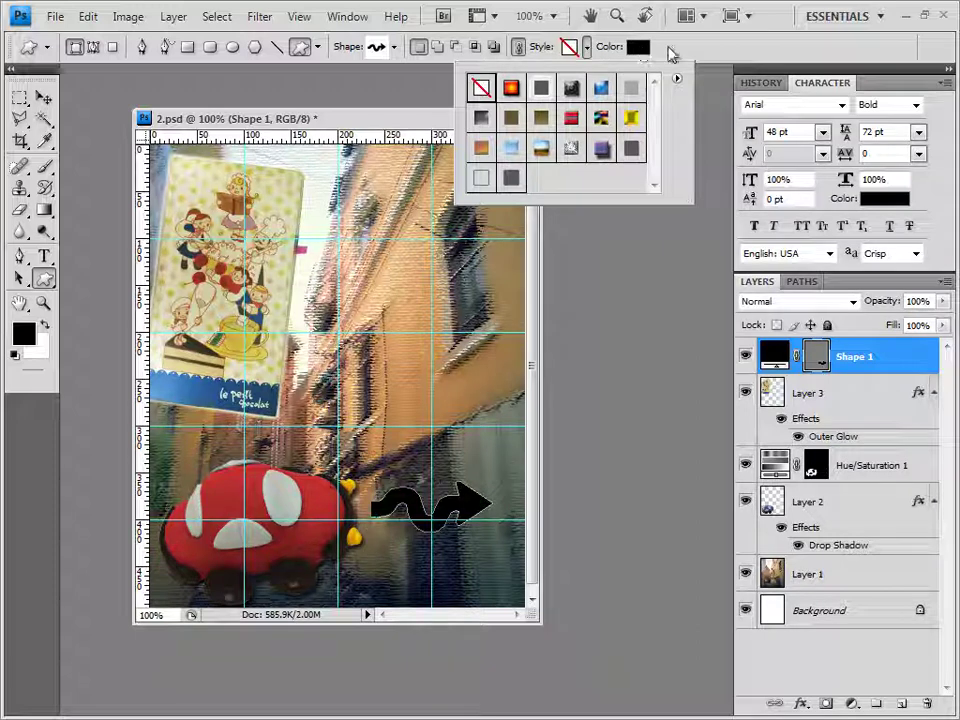
Add a Gradient Overlay to the wavy arrow layer and set the gradient's starting color stop to white (ffffff)
left_click(806, 705)
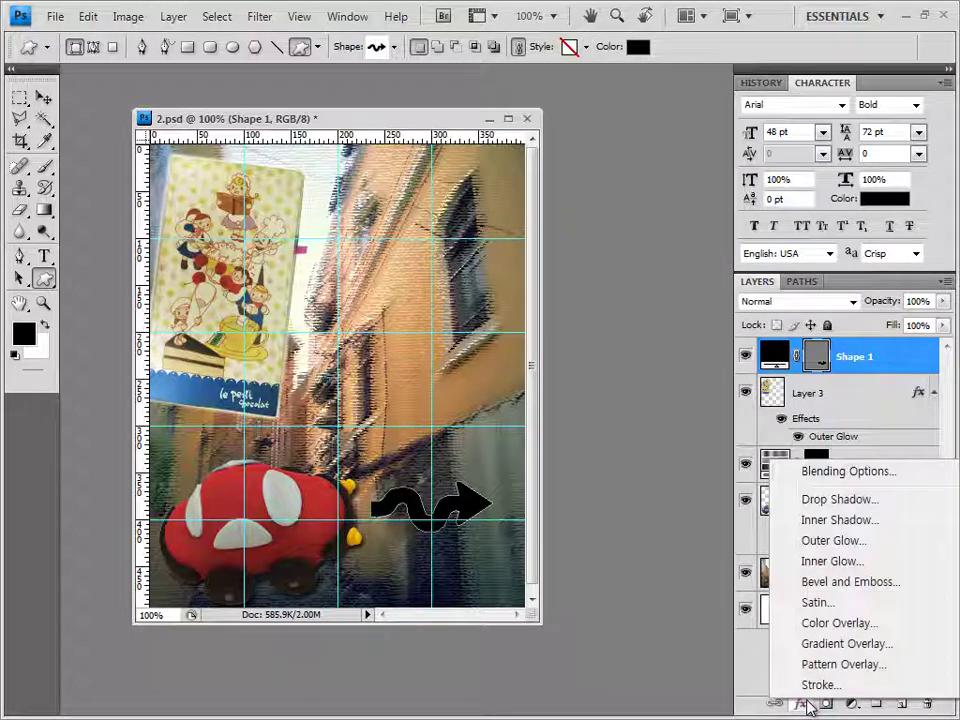
left_click(842, 645)
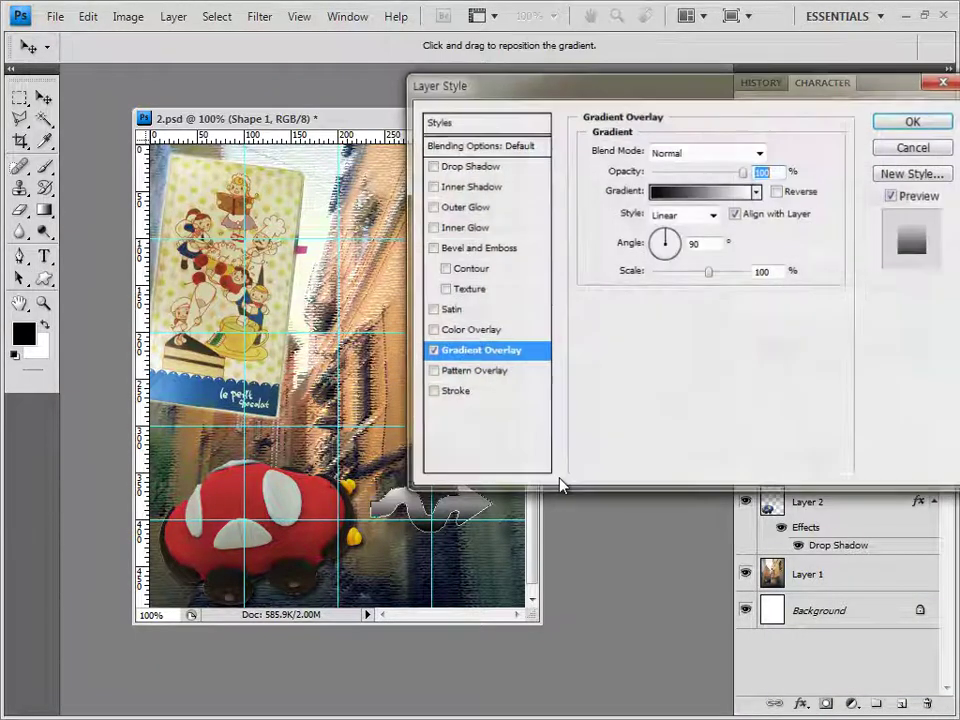
left_click(712, 192)
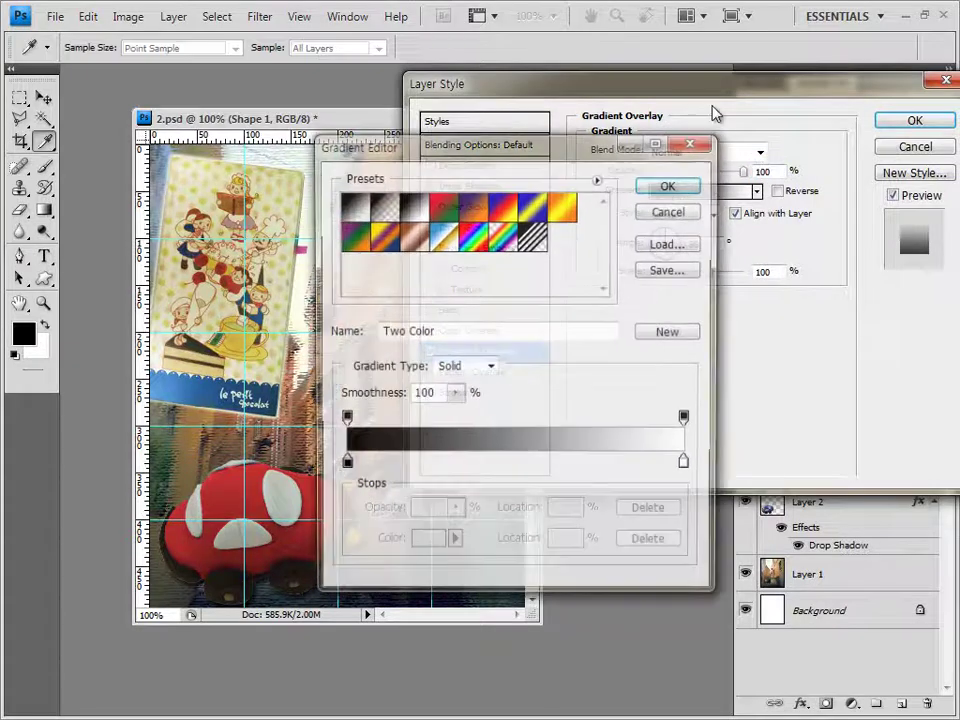
left_click_drag(343, 466, 343, 466)
double_click(343, 466)
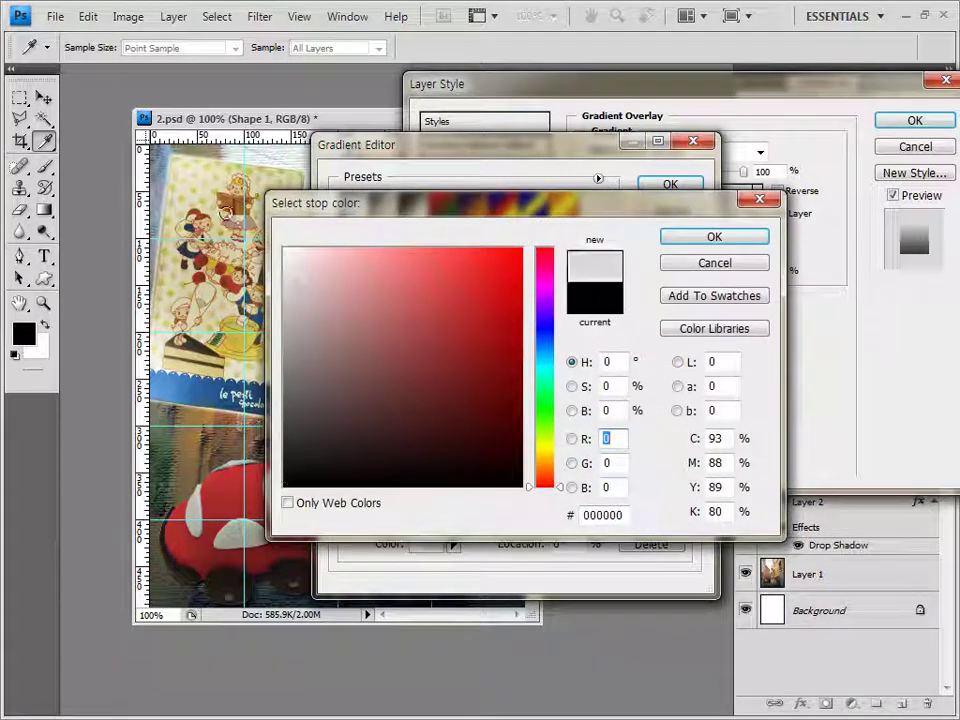
left_click(285, 250)
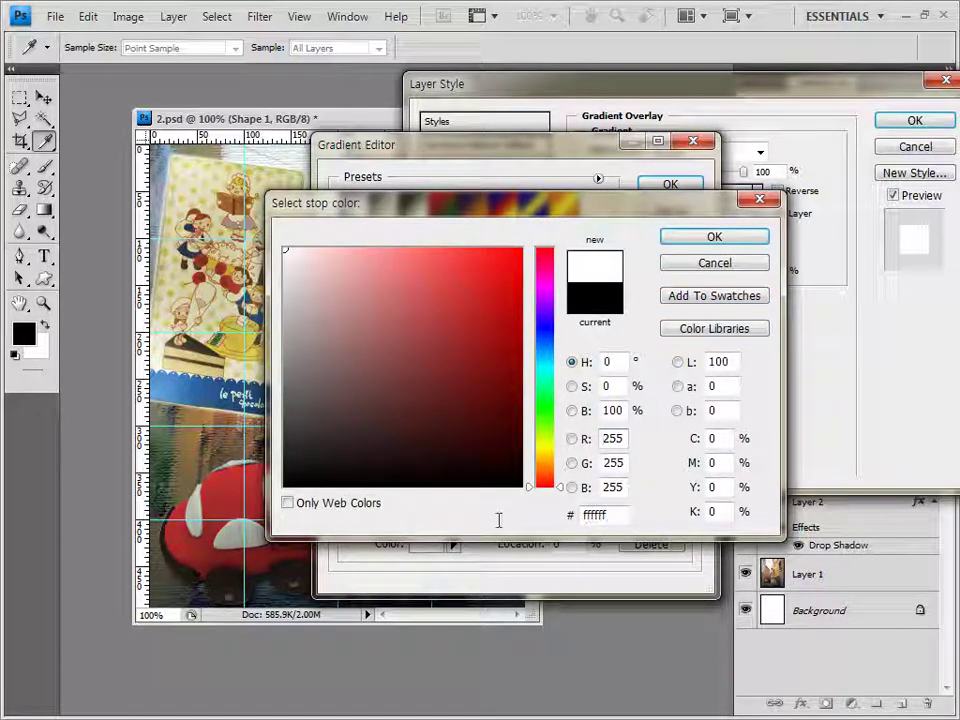
left_click(712, 238)
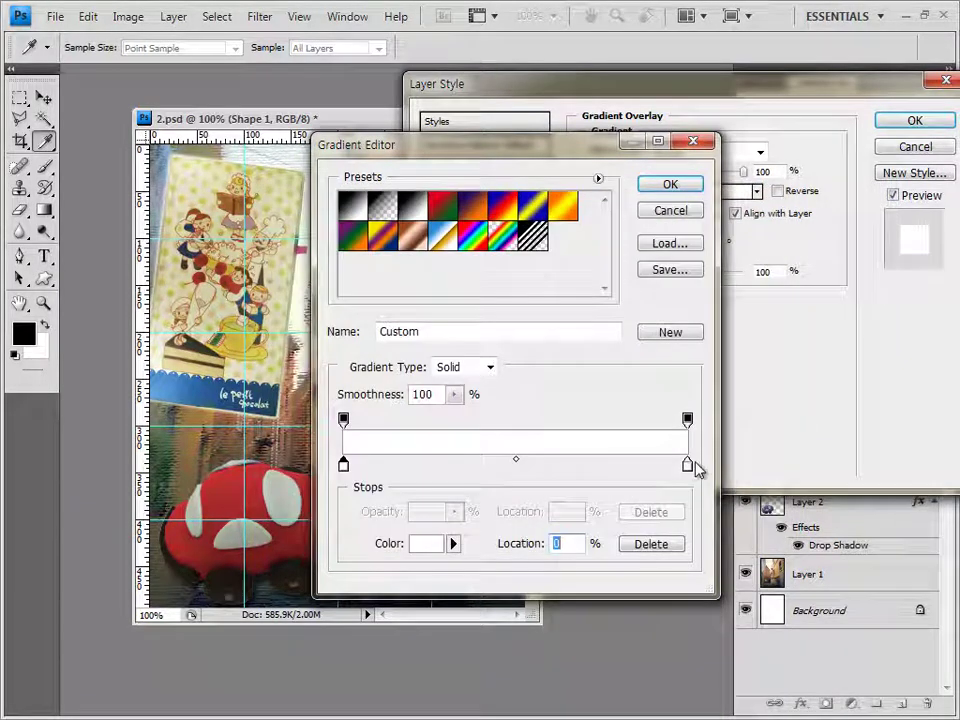
Set the gradient's end color stop at location 100% to yellow fff200 and accept the gradient
left_click(689, 466)
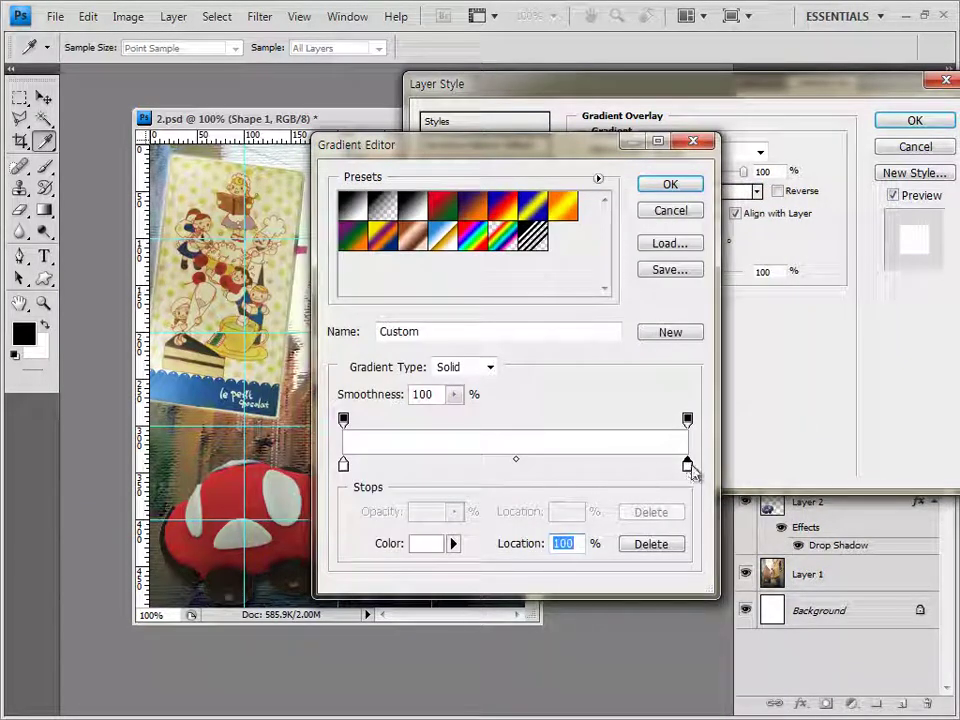
double_click(689, 466)
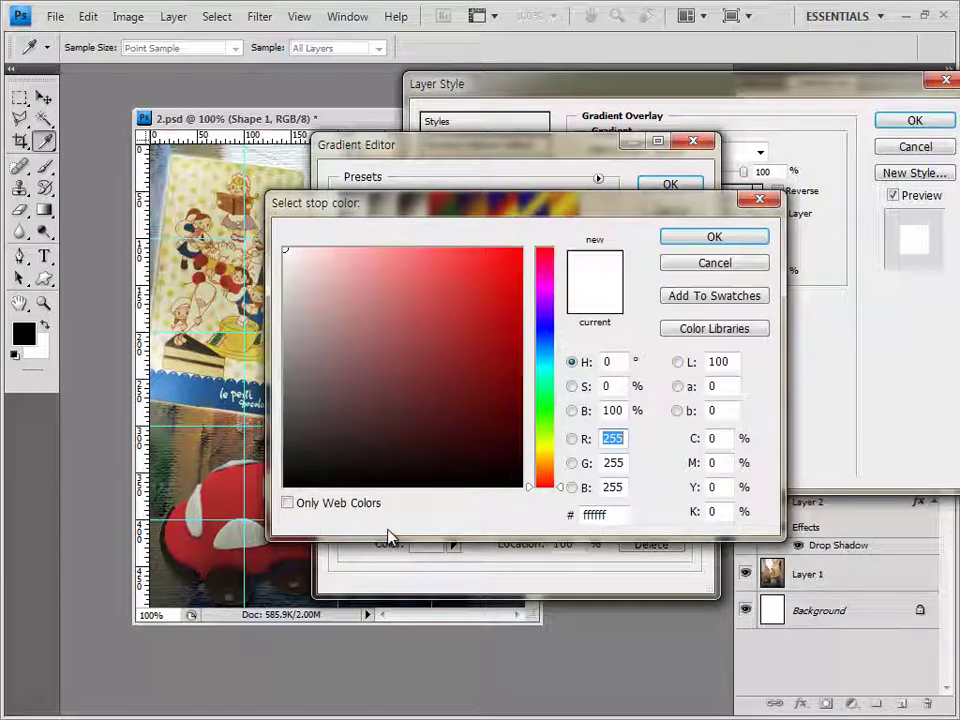
type("203")
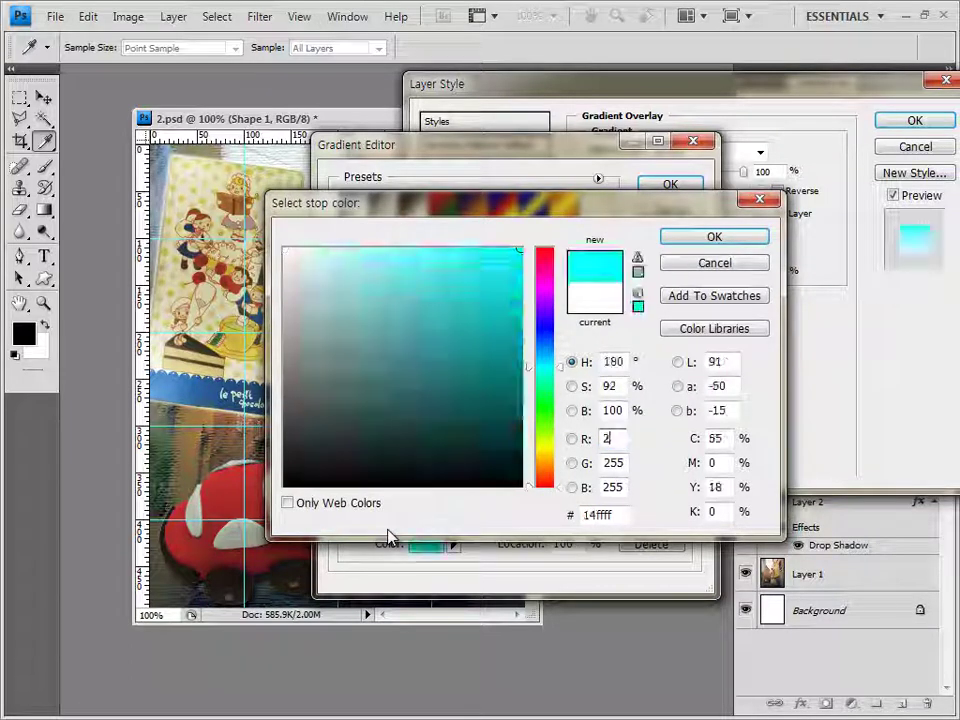
double_click(600, 514)
type("fff20")
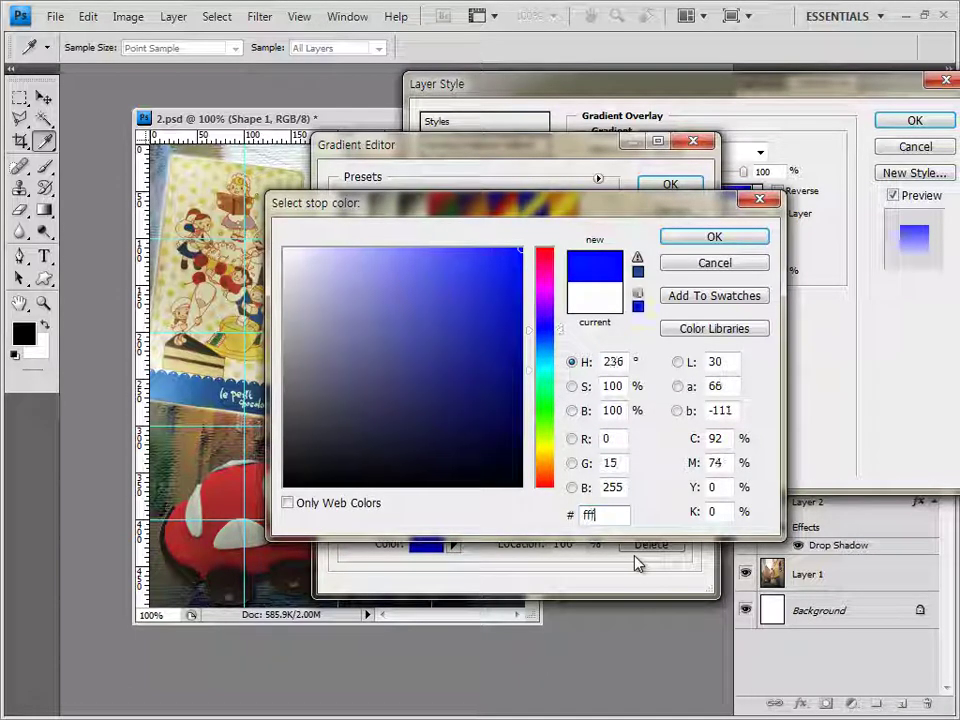
type("0")
key("Return")
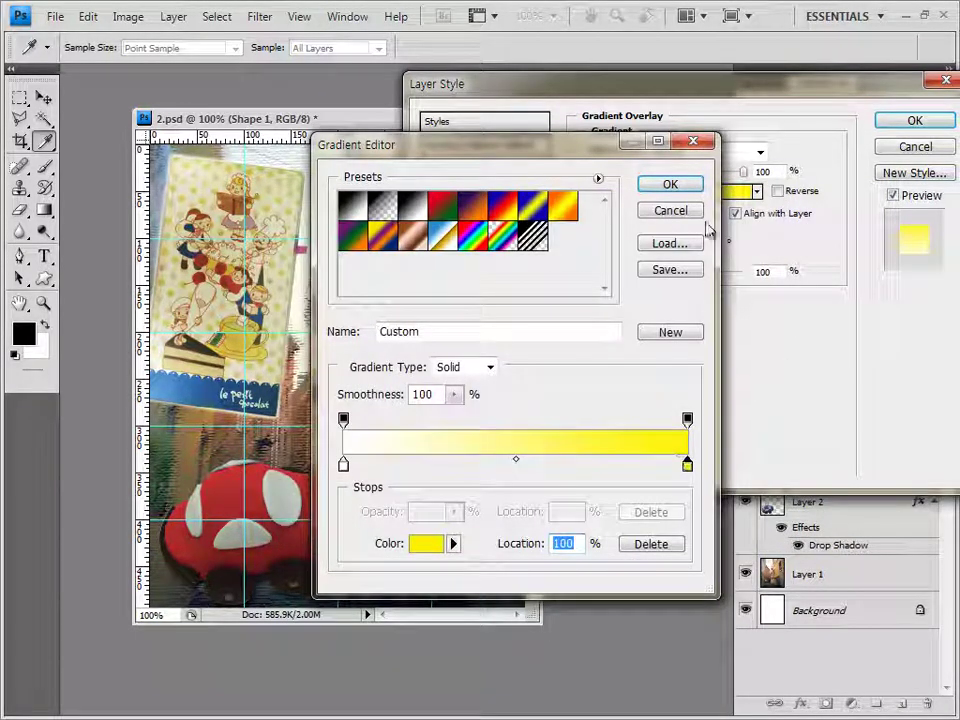
left_click(692, 188)
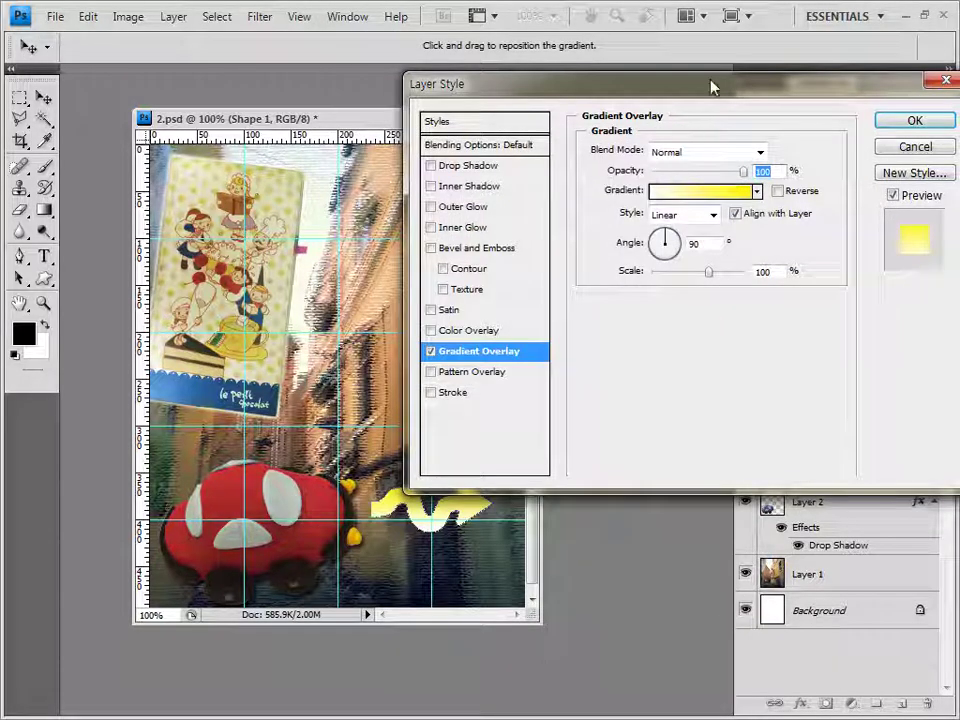
Add a Drop Shadow to the wavy arrow with the default 75% opacity, 120° angle, 5 px distance and 5 px size
left_click(487, 168)
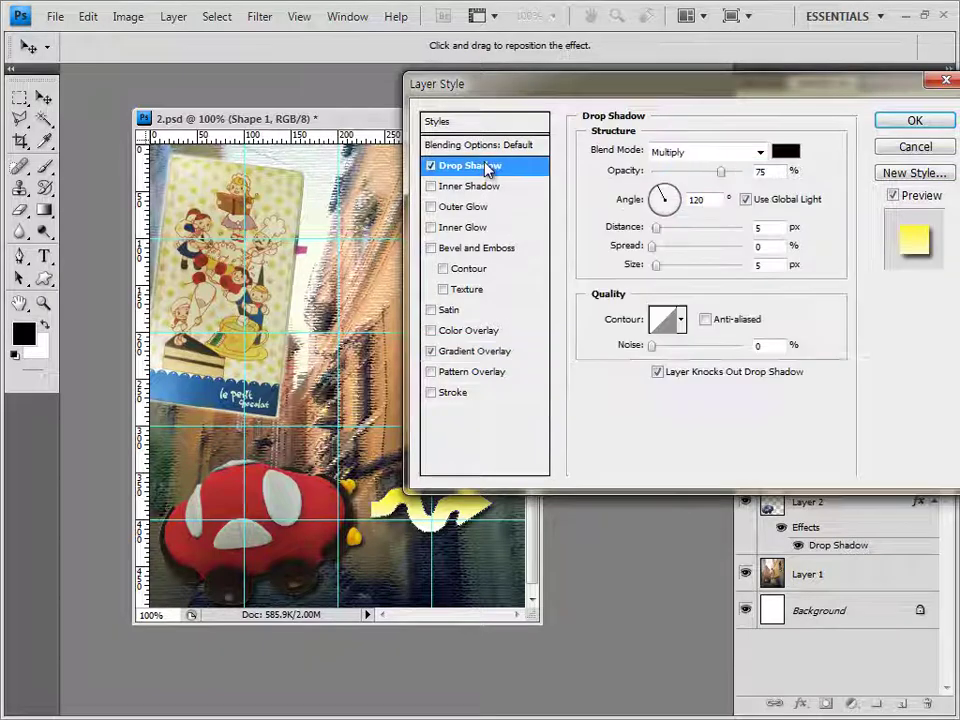
left_click_drag(604, 89, 488, 77)
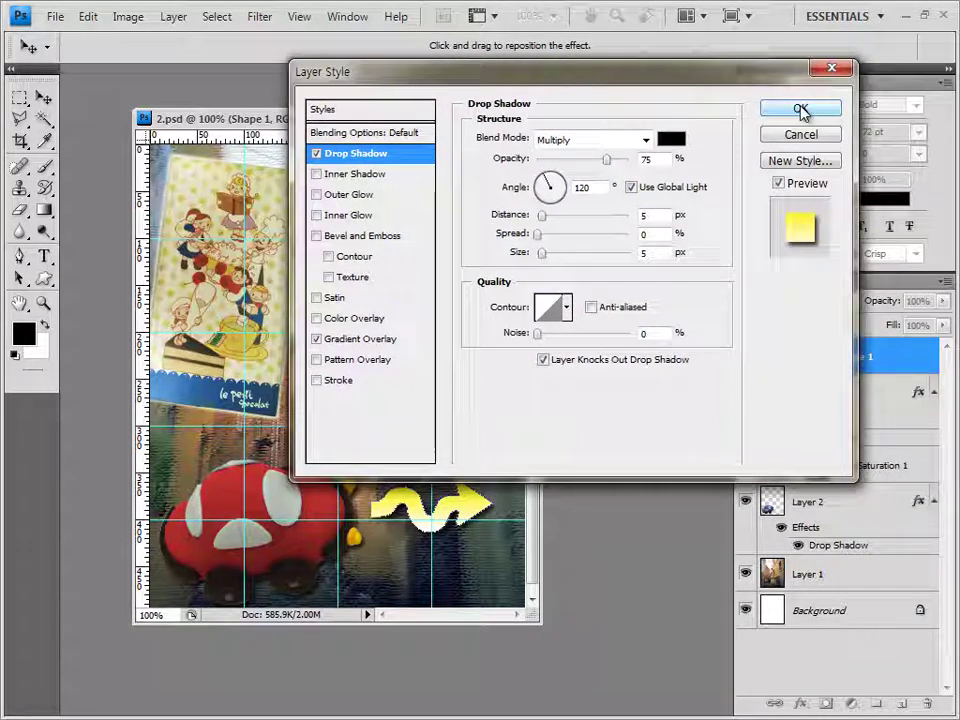
left_click(801, 110)
Rotate the wavy arrow about -10.4°, stretch its height to about 122% and shift it slightly up and to the right
key("ctrl+t")
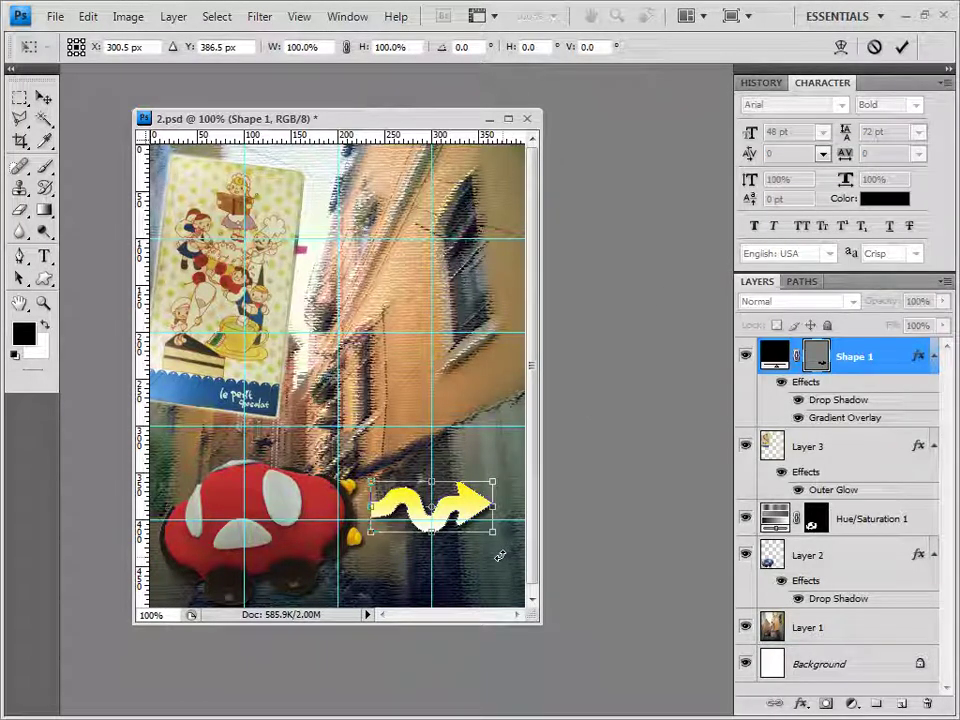
left_click_drag(500, 556, 492, 518)
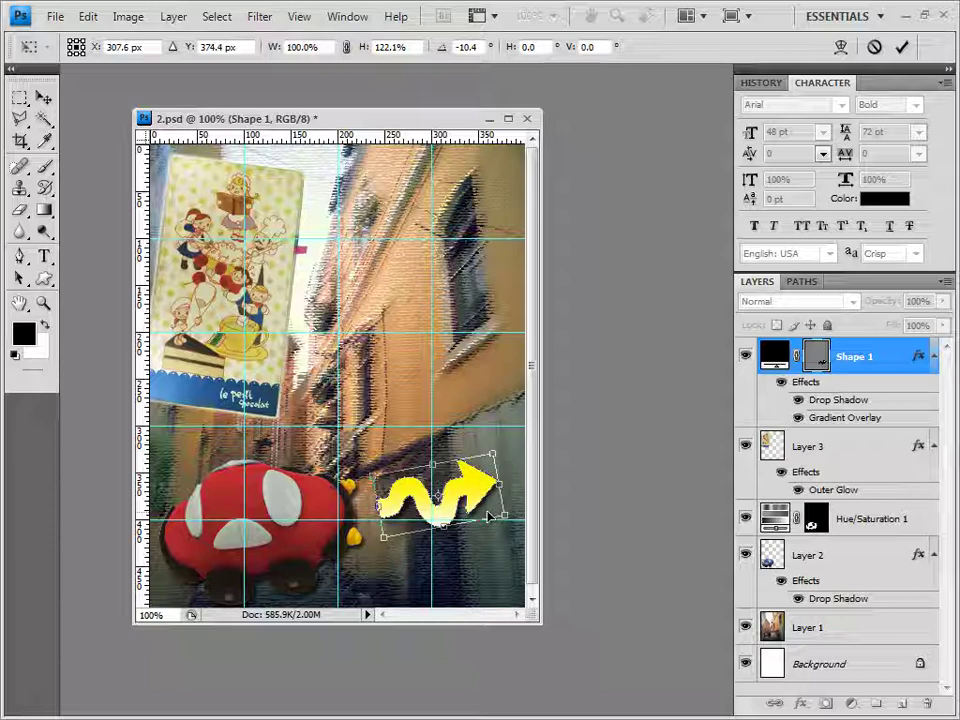
key("Return")
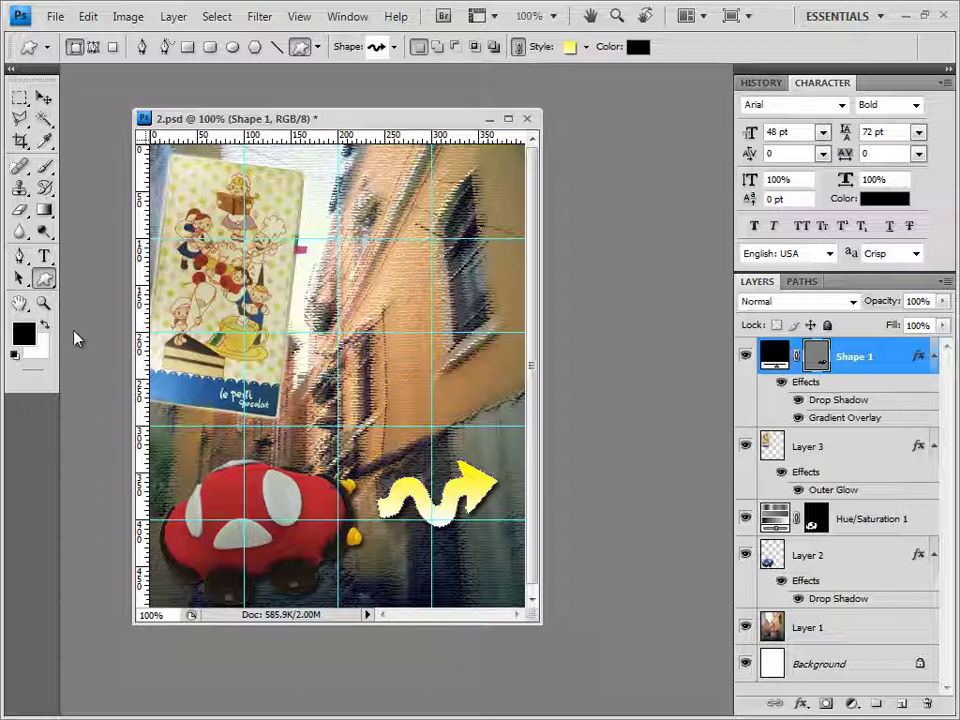
Replace the custom shape library with the Objects set and choose the Left Foot shape
left_click(397, 54)
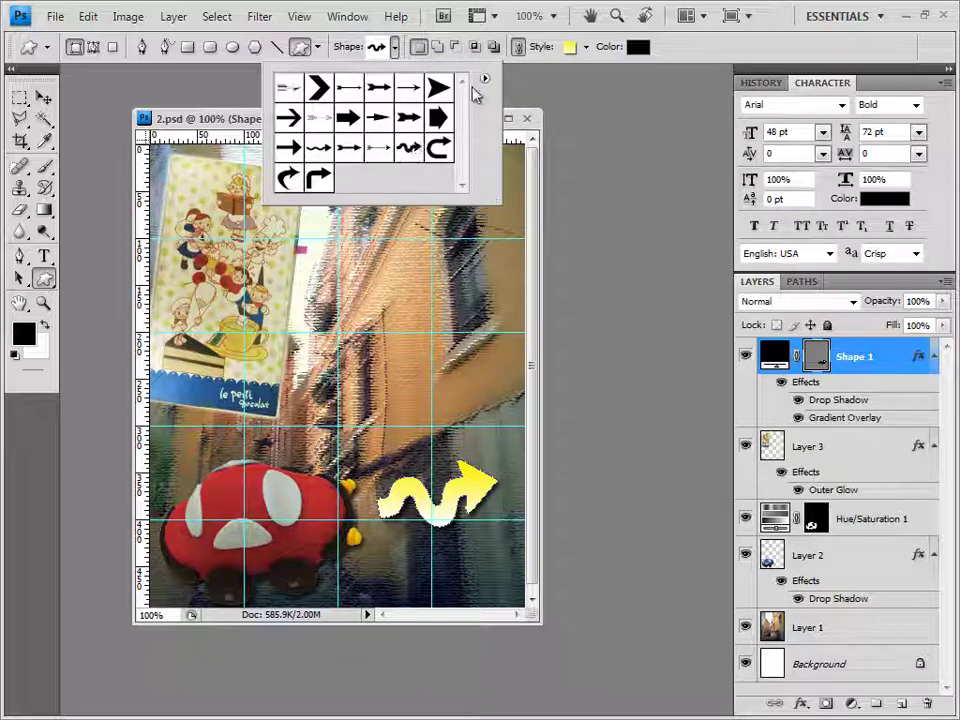
left_click(484, 78)
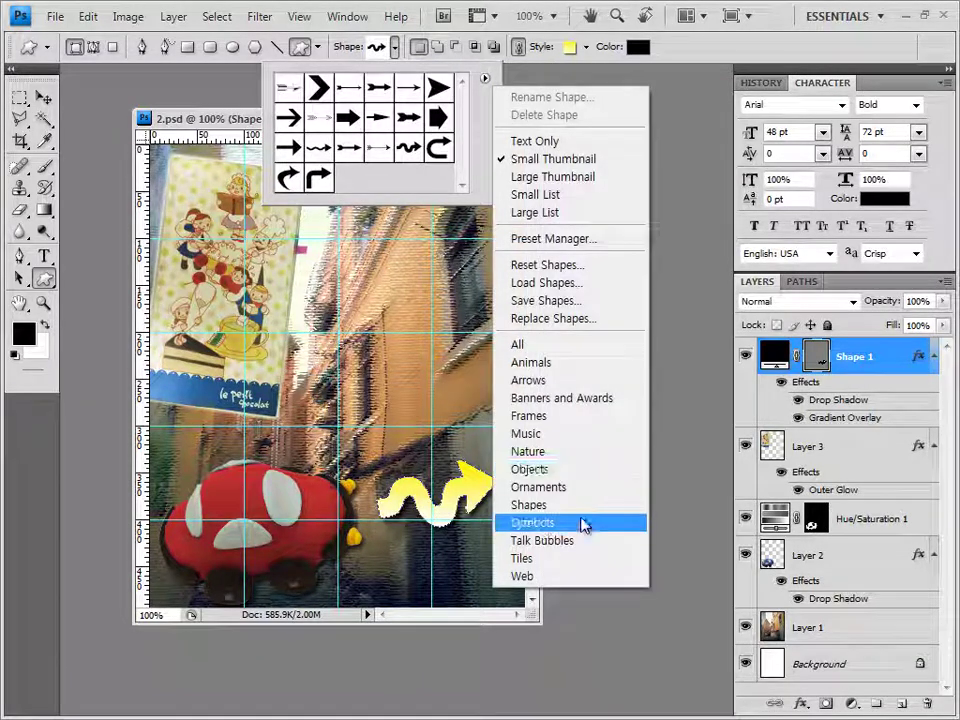
left_click(610, 470)
left_click(552, 436)
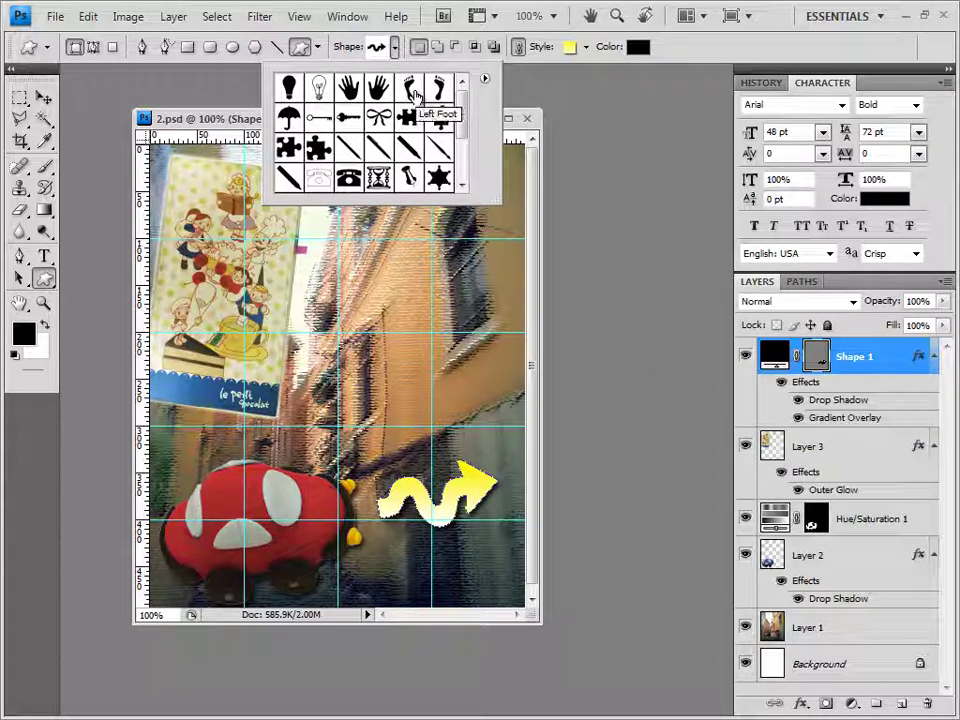
left_click(412, 90)
left_click(245, 118)
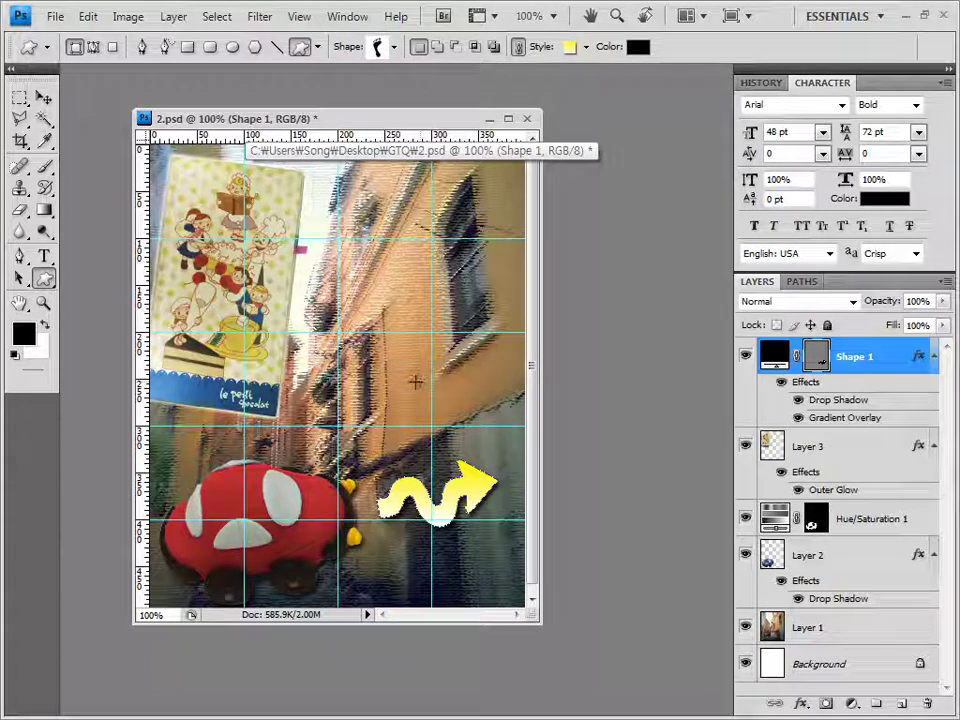
Draw a left footprint about 85 px tall above the wavy arrow and set its style to none
left_click_drag(390, 345, 420, 425)
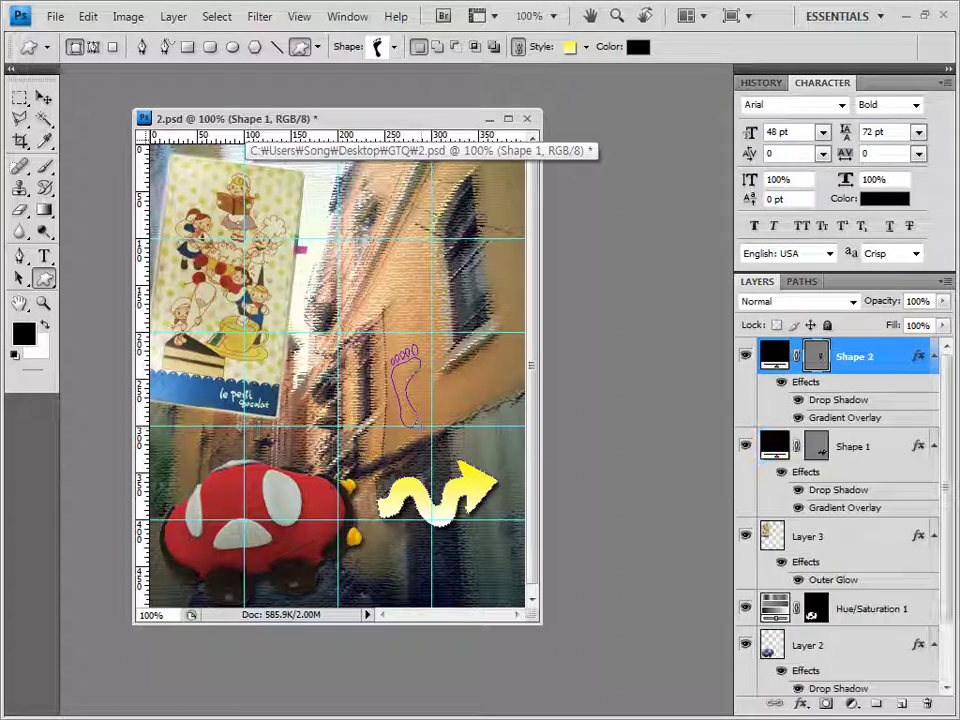
left_click(586, 47)
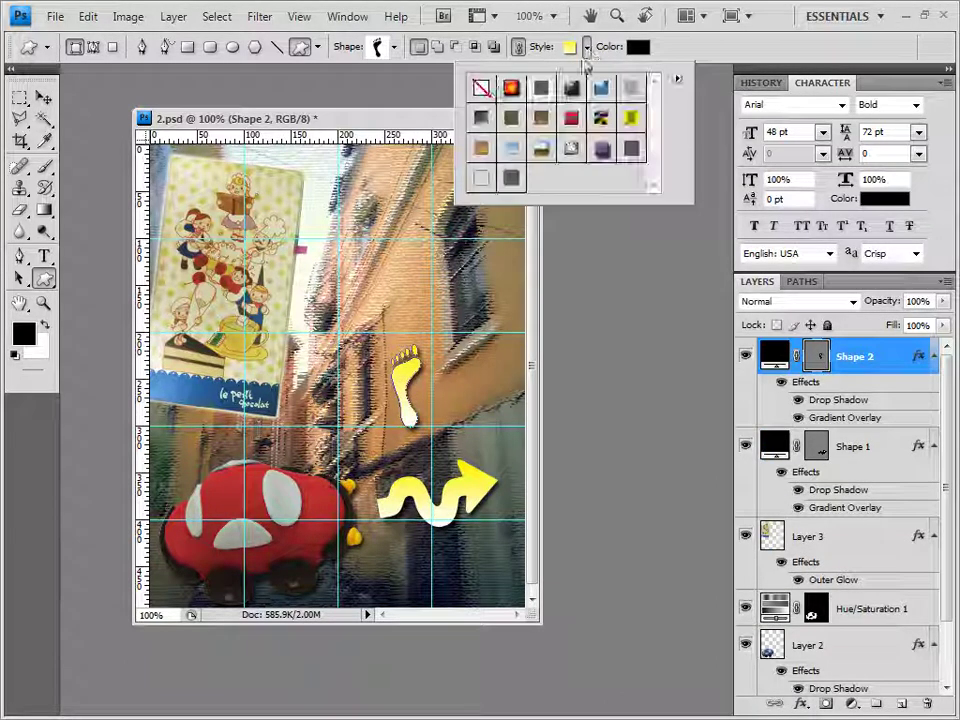
left_click(480, 89)
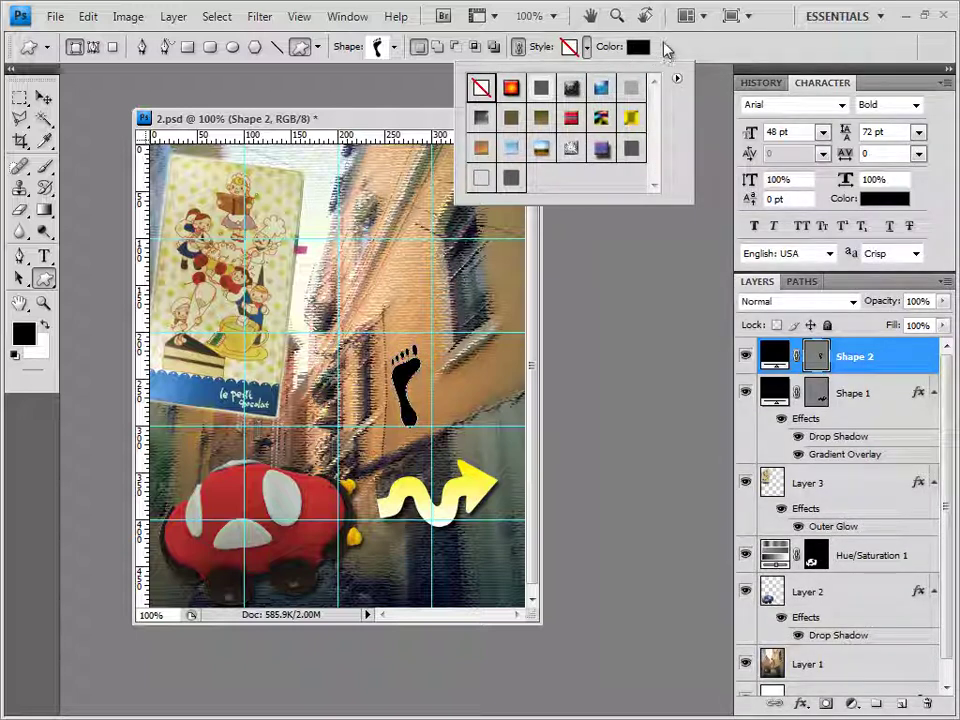
Set the footprint shape's fill color to blue 306ba9
left_click(638, 47)
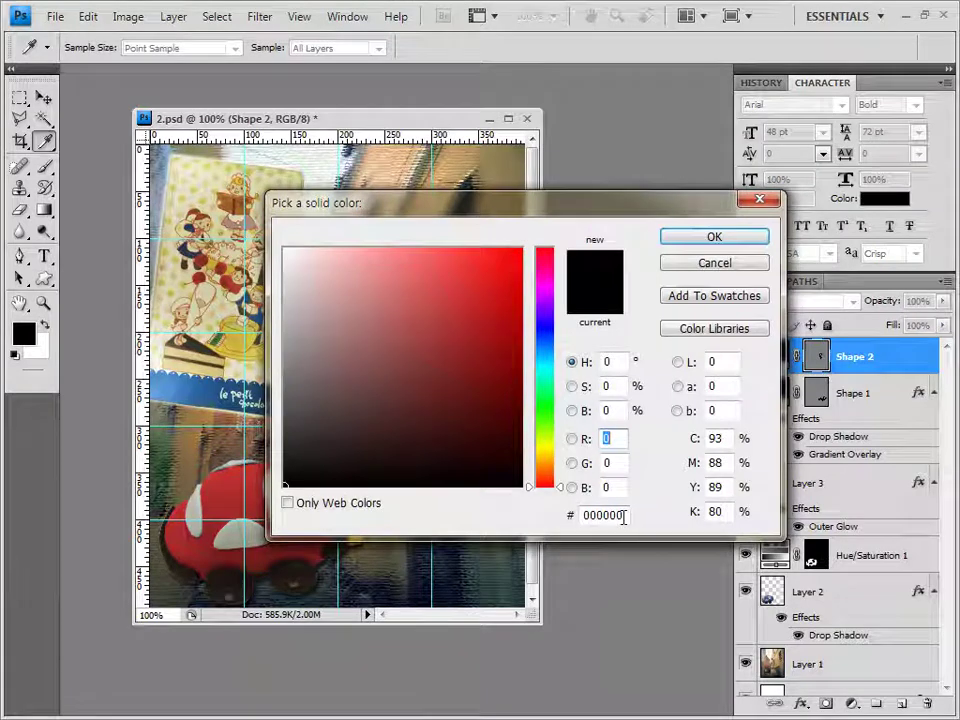
left_click(610, 515)
type("306ba")
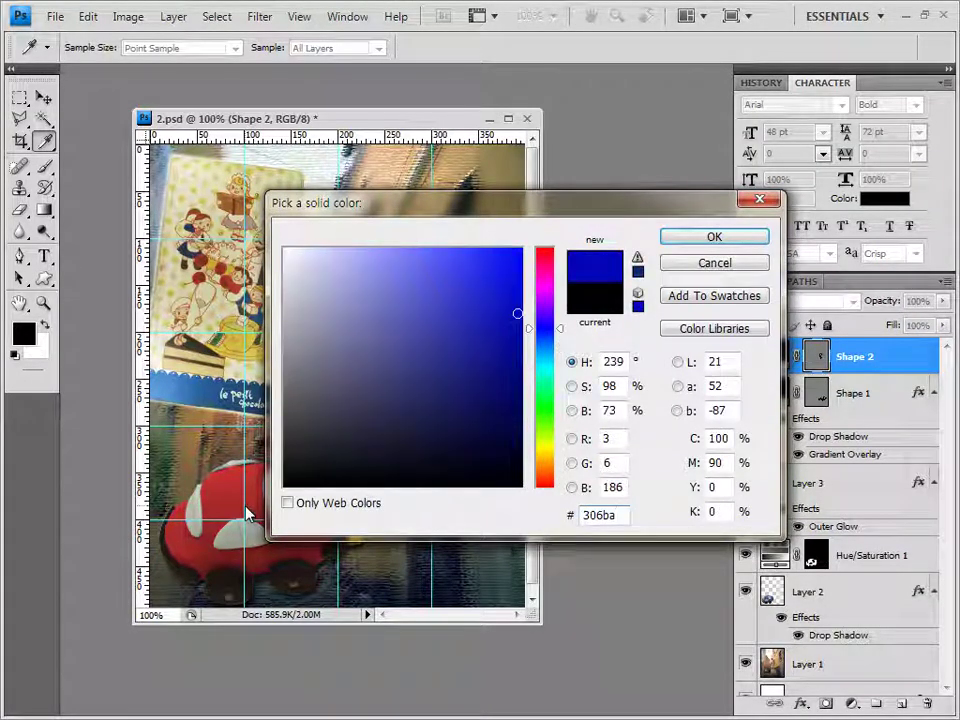
type("9")
key("Return")
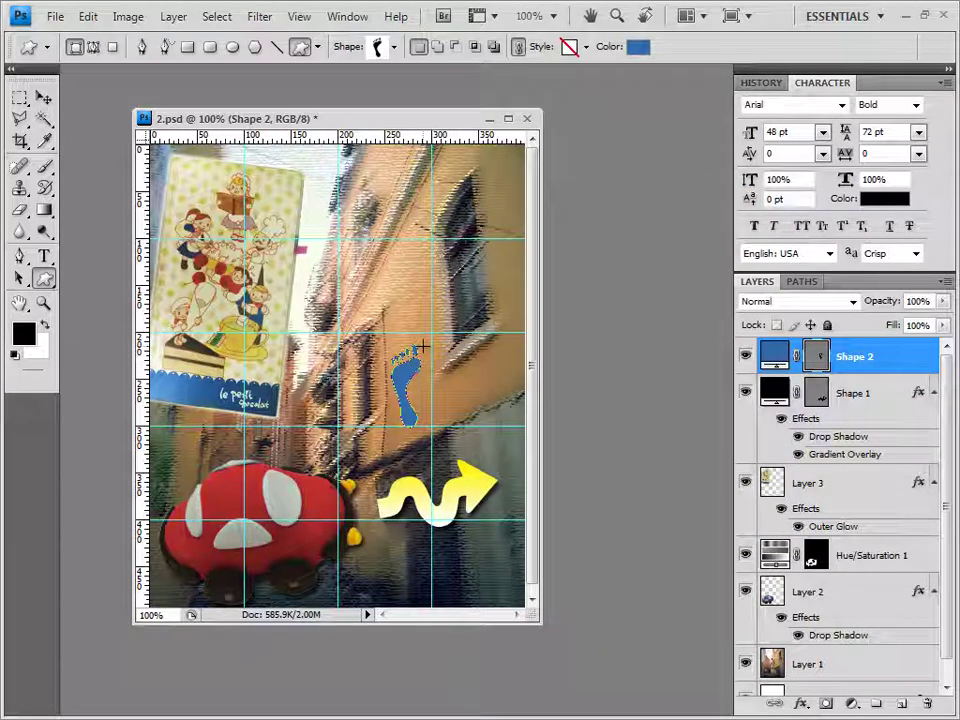
Add an Outer Glow with default settings to the footprint and scale it to about 144% width and 122% height
left_click(801, 704)
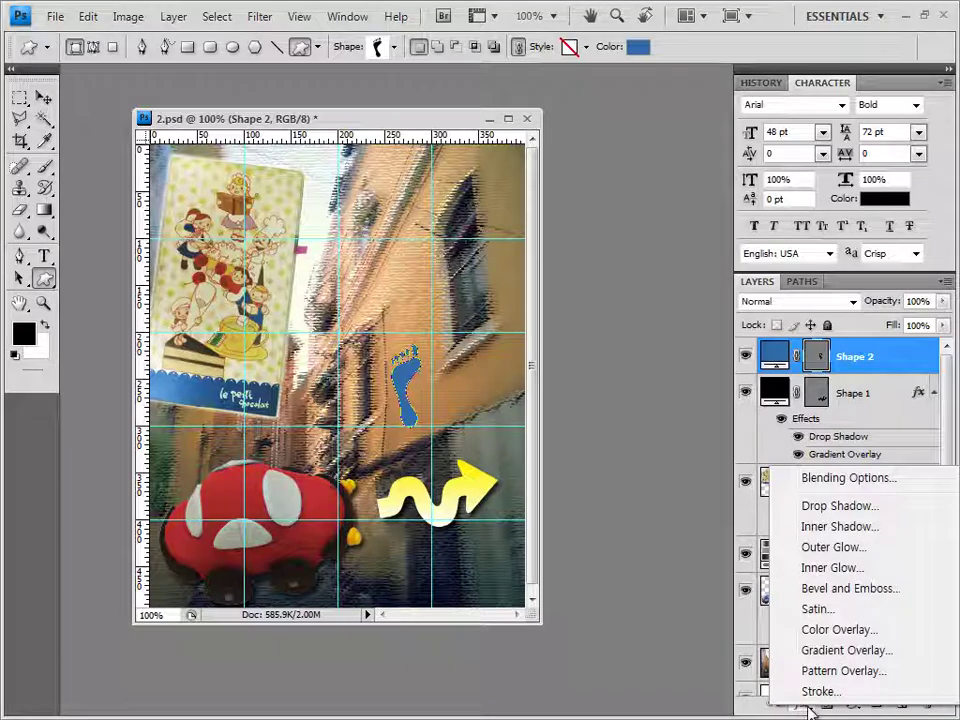
left_click(861, 552)
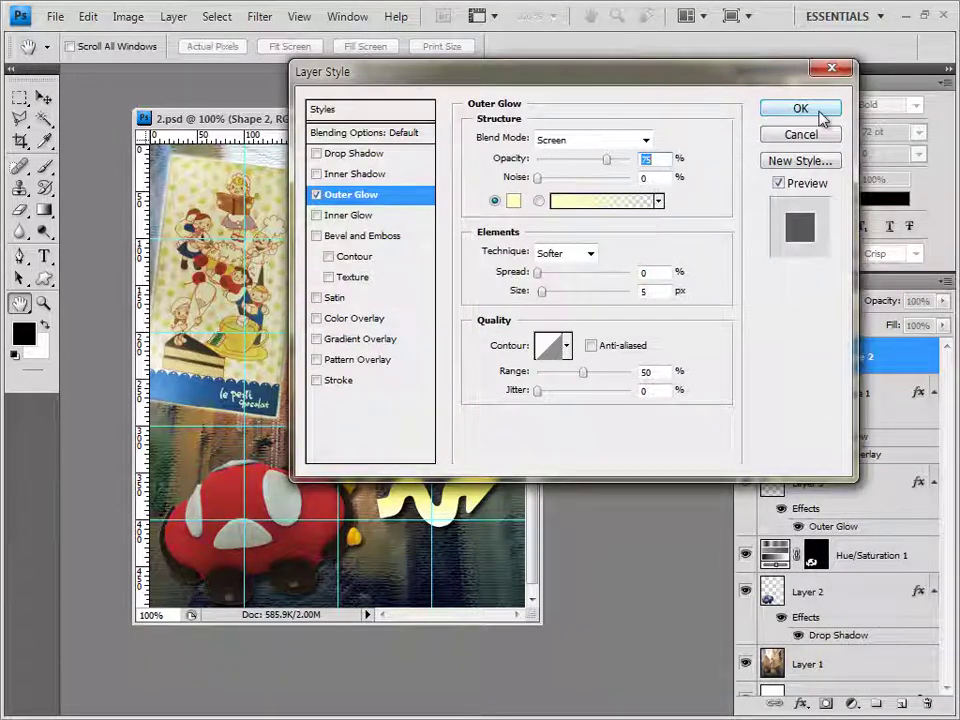
left_click(824, 110)
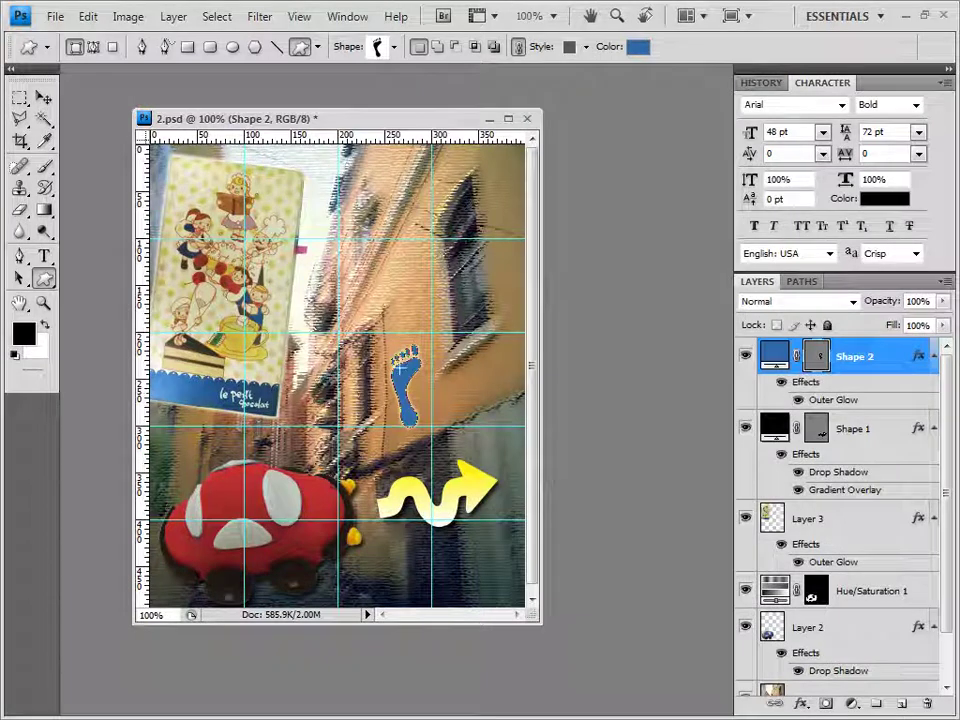
left_click(43, 97)
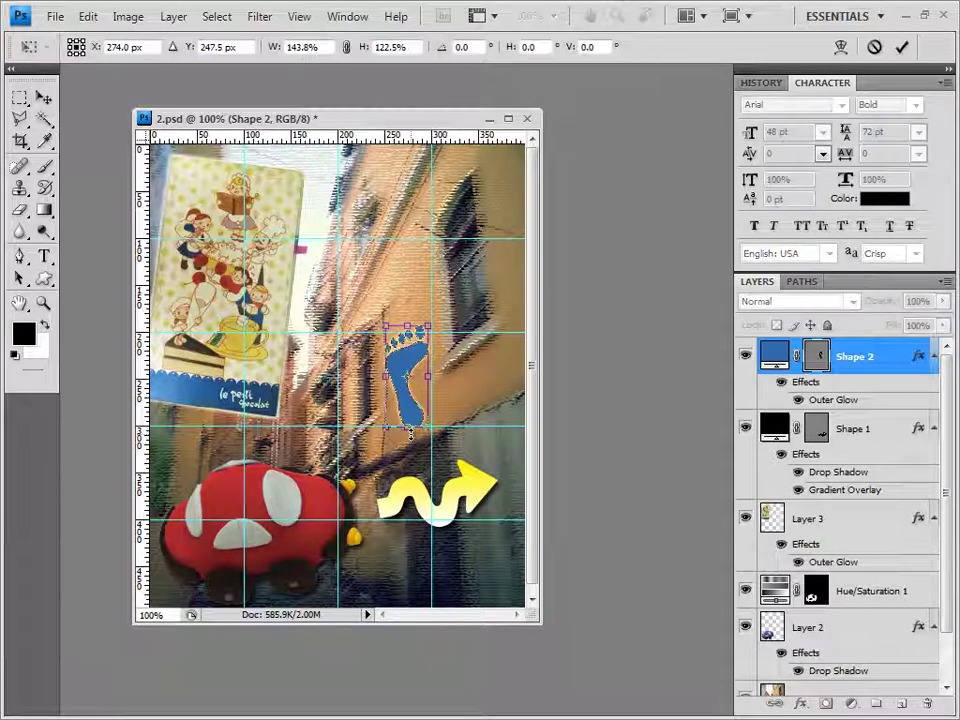
key("Return")
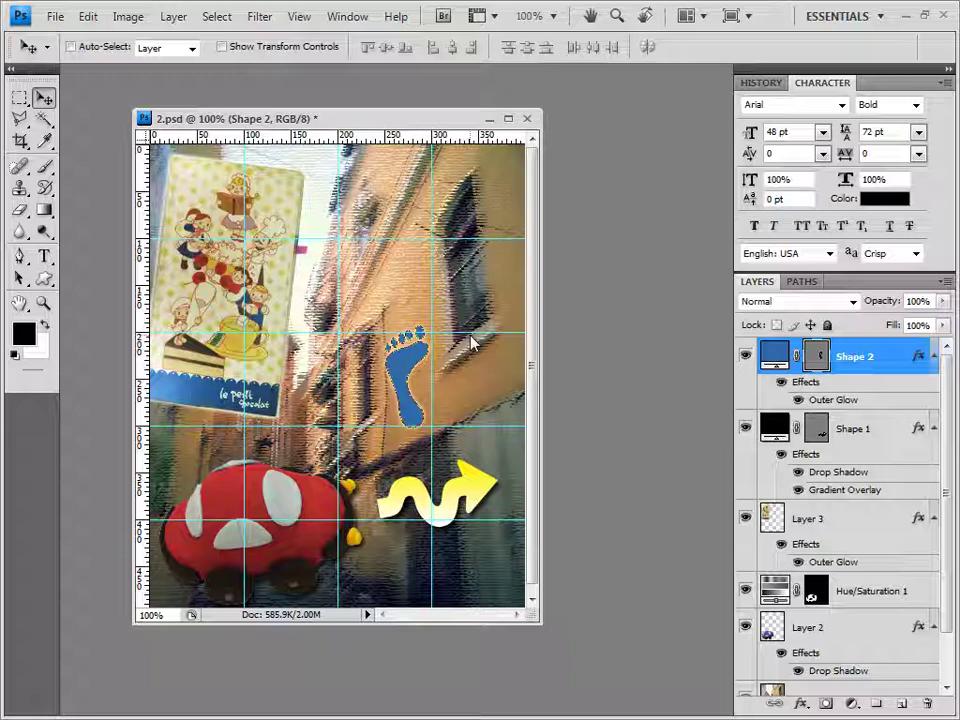
Start a horizontal text entry over the notebook picture in the 궁서 font at 50 pt
left_click(44, 256)
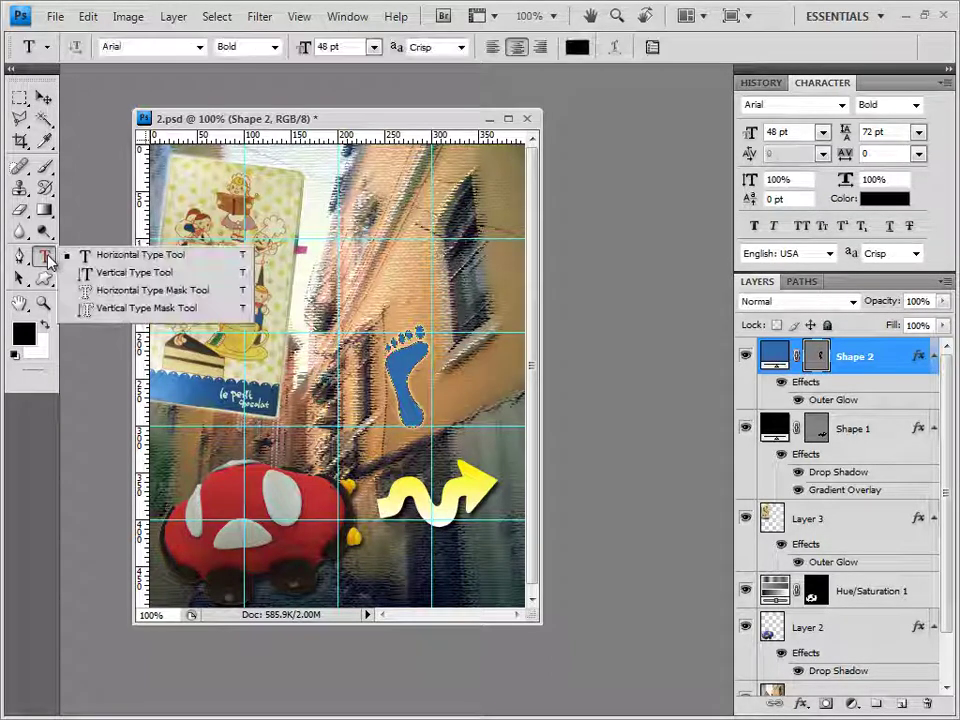
left_click(112, 259)
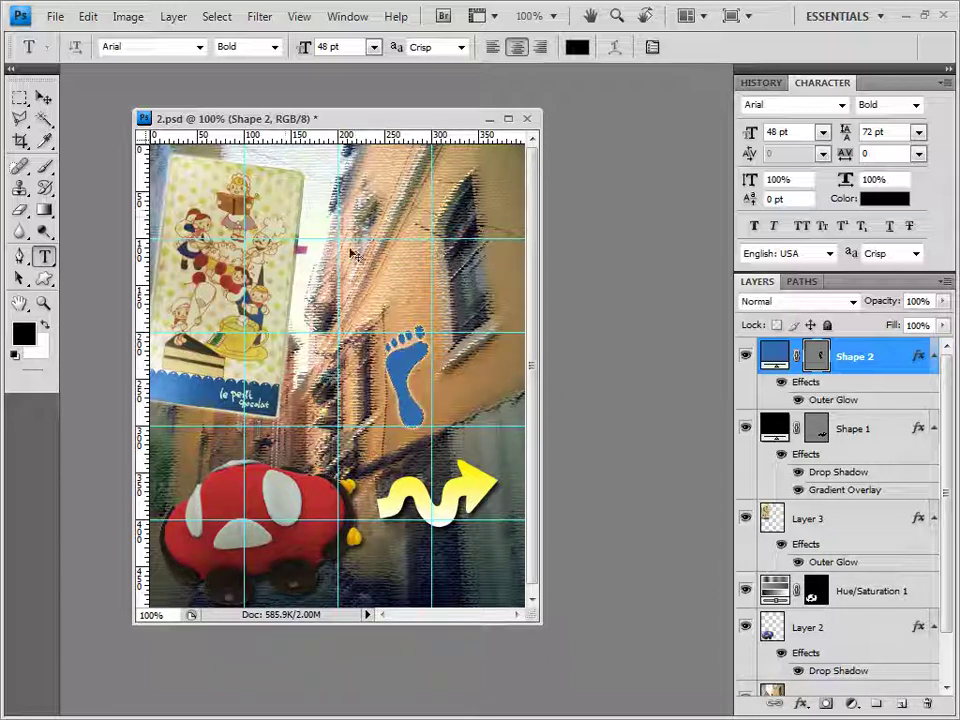
left_click(285, 210)
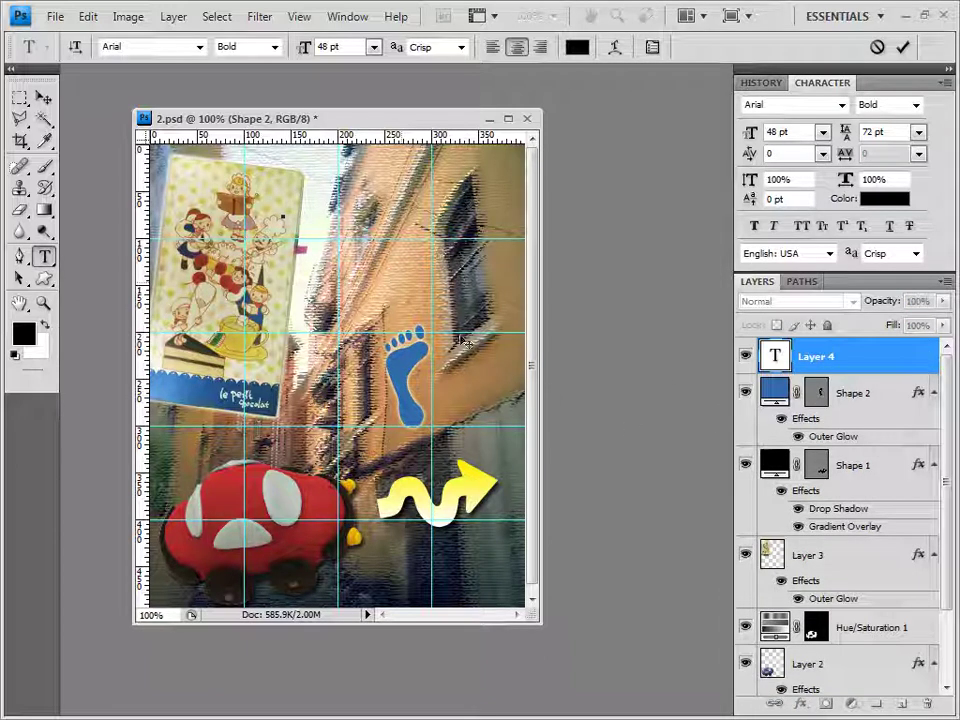
left_click(200, 47)
scroll(397, 210, "down", 10)
scroll(397, 210, "up", 13)
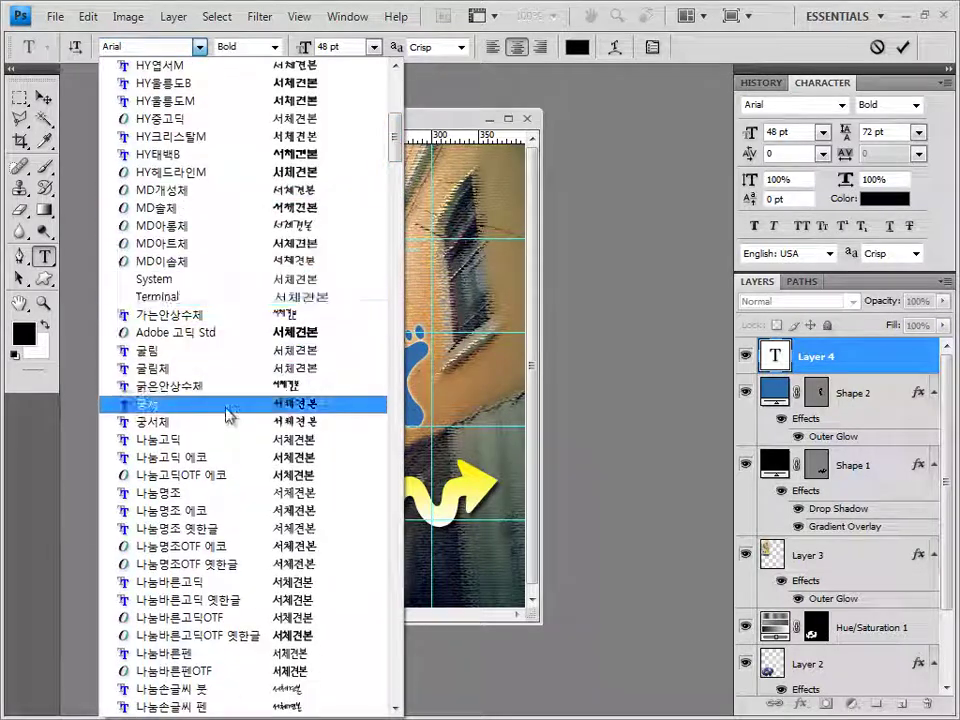
left_click(230, 403)
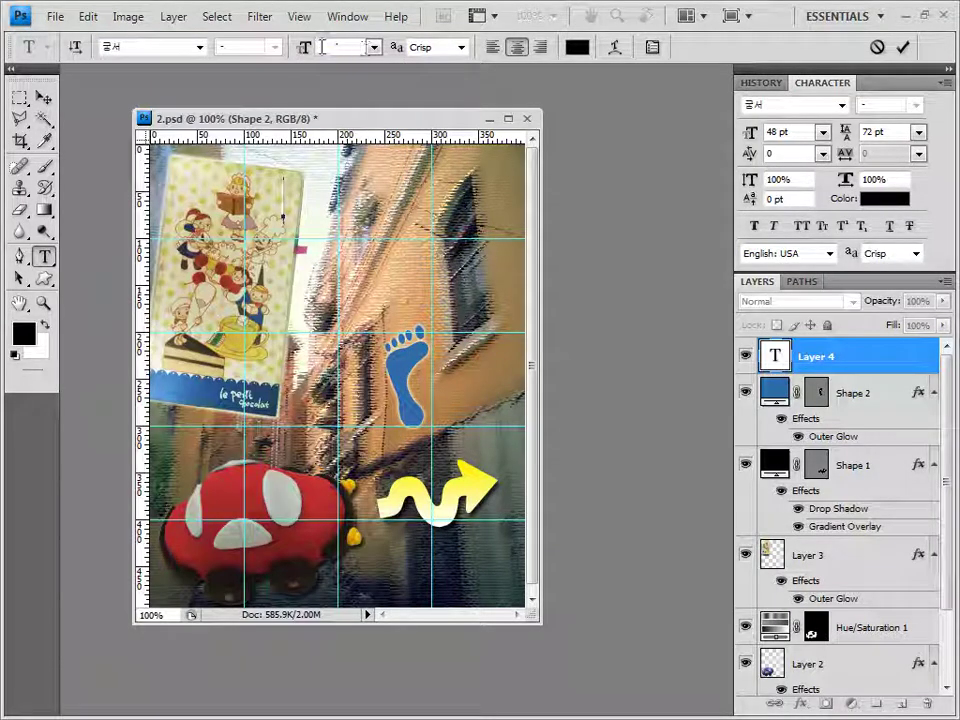
left_click(322, 47)
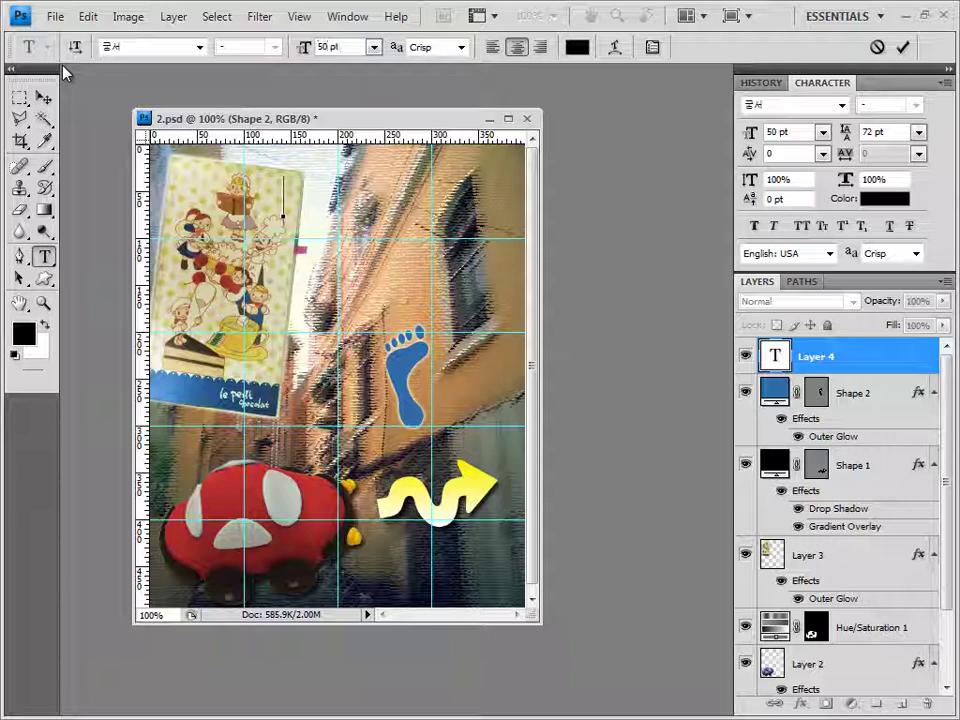
Set the text color to white ffffff and enter "나를 찾아" and "떠나는 여행" on two lines
left_click(578, 48)
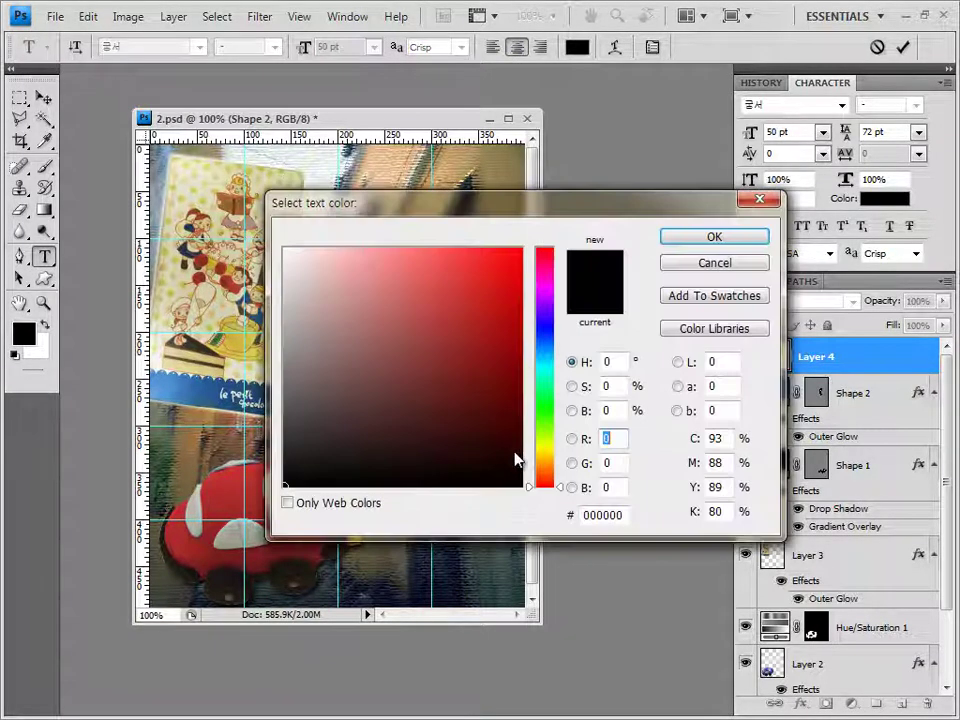
type("ffffff")
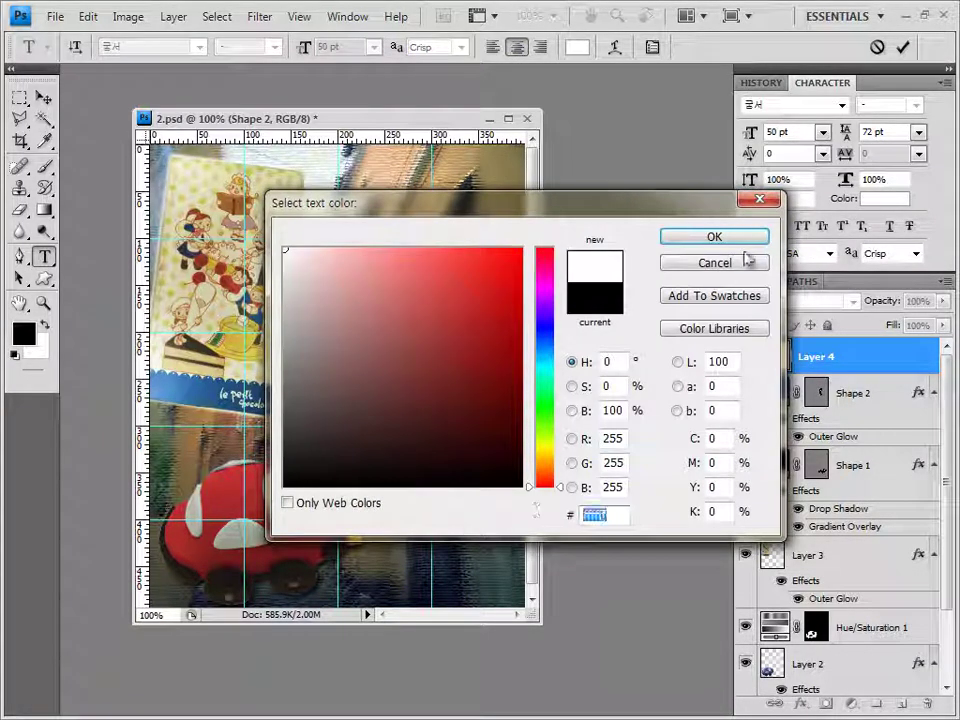
left_click(740, 243)
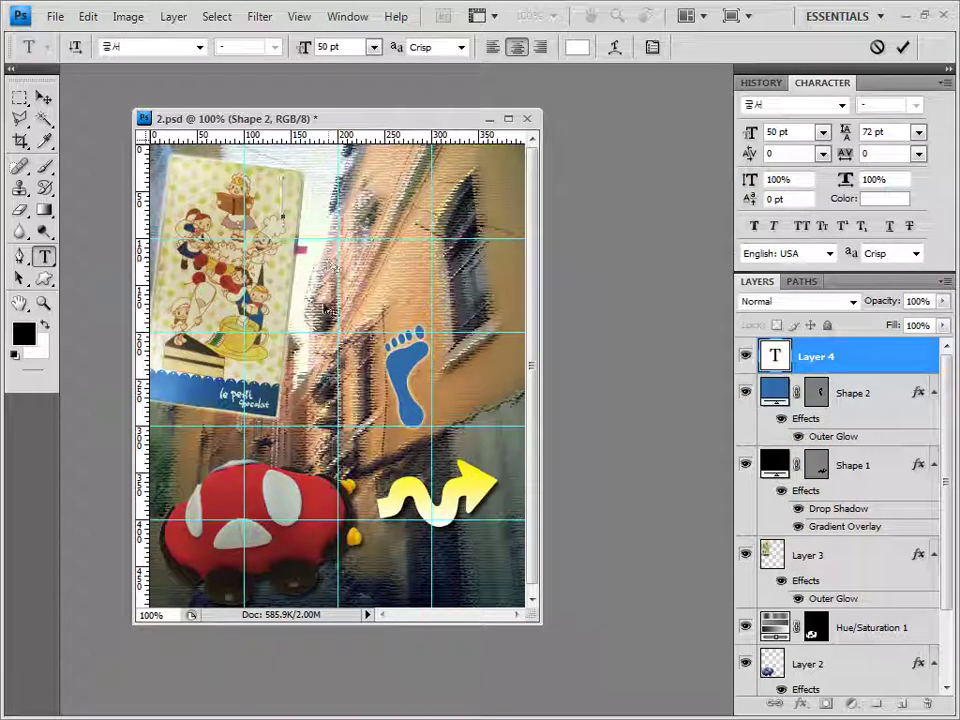
type("나를 찾아 떠나는 여행")
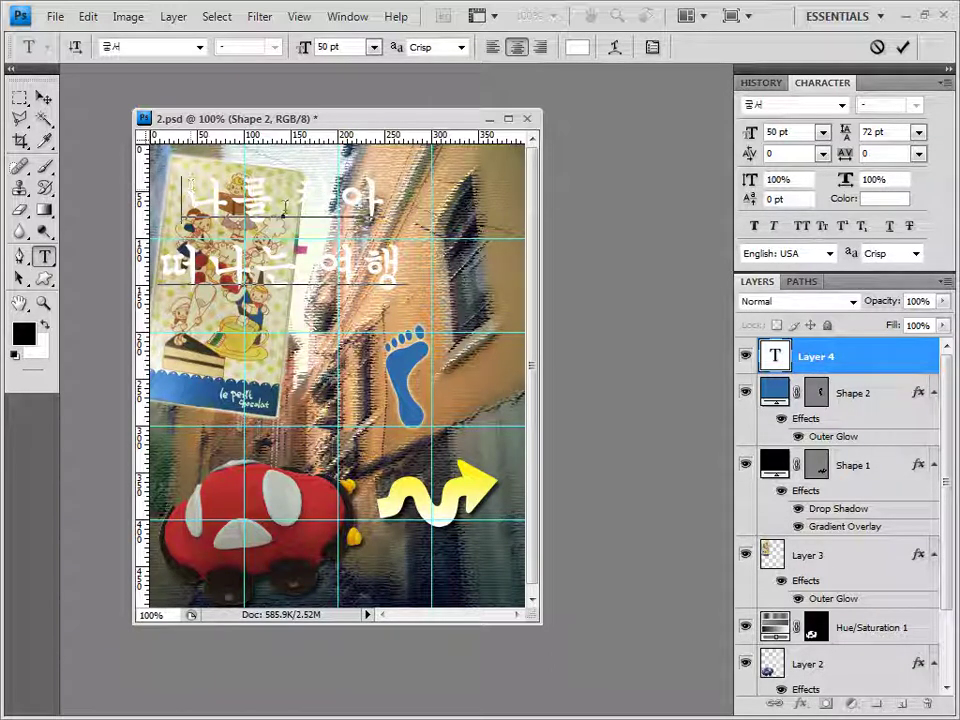
Left-align the two text lines at the vertical 100 px guide and set their leading to Auto
left_click_drag(189, 186, 471, 304)
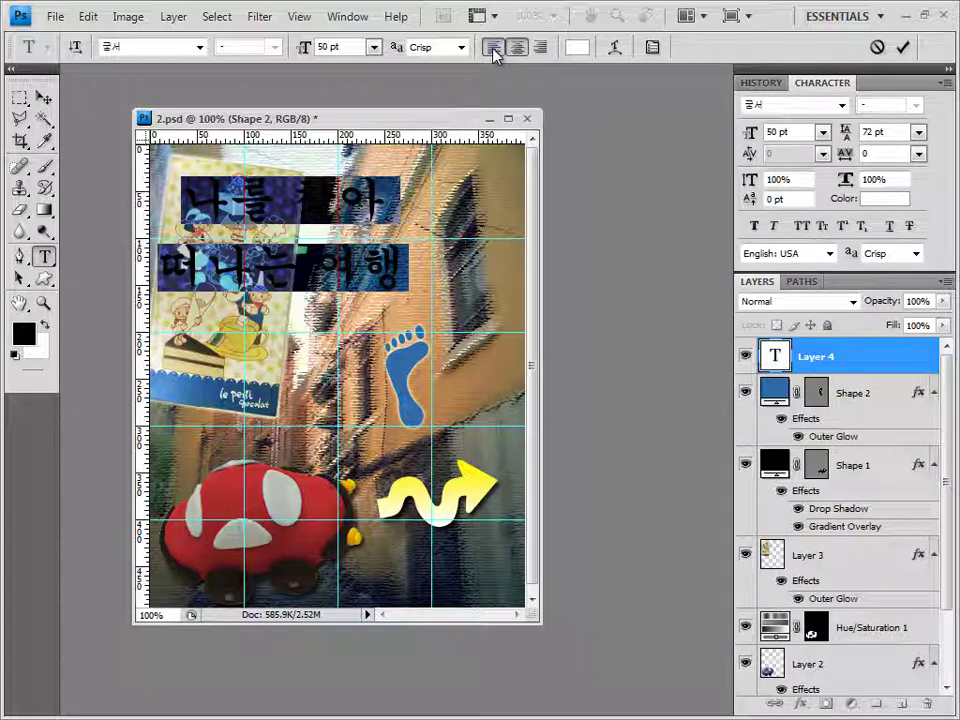
left_click(493, 55)
left_click_drag(450, 323, 410, 333)
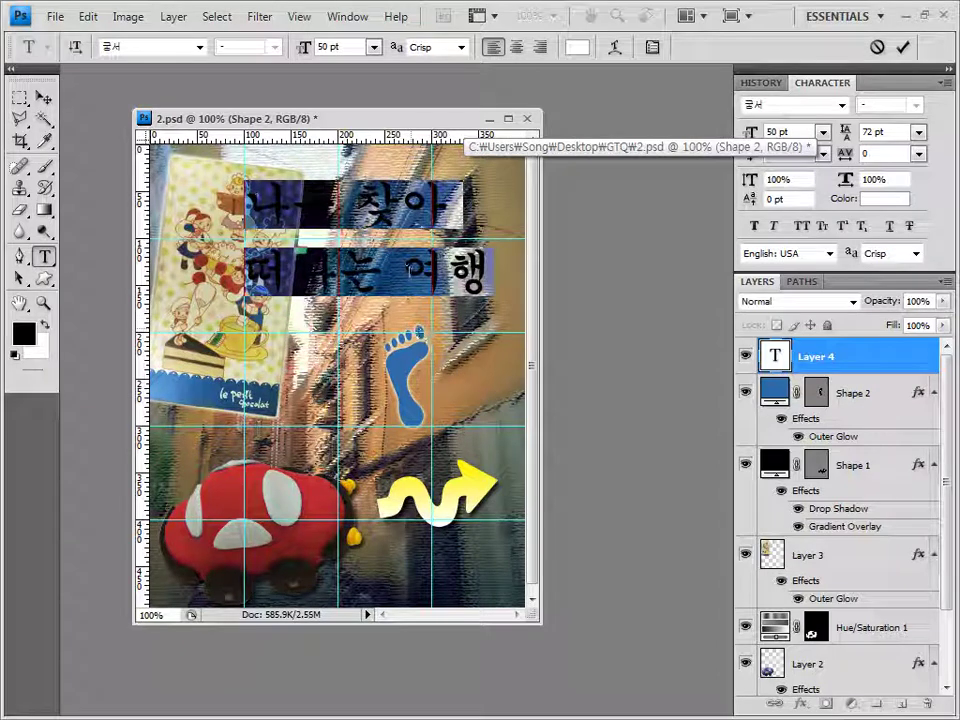
left_click(919, 134)
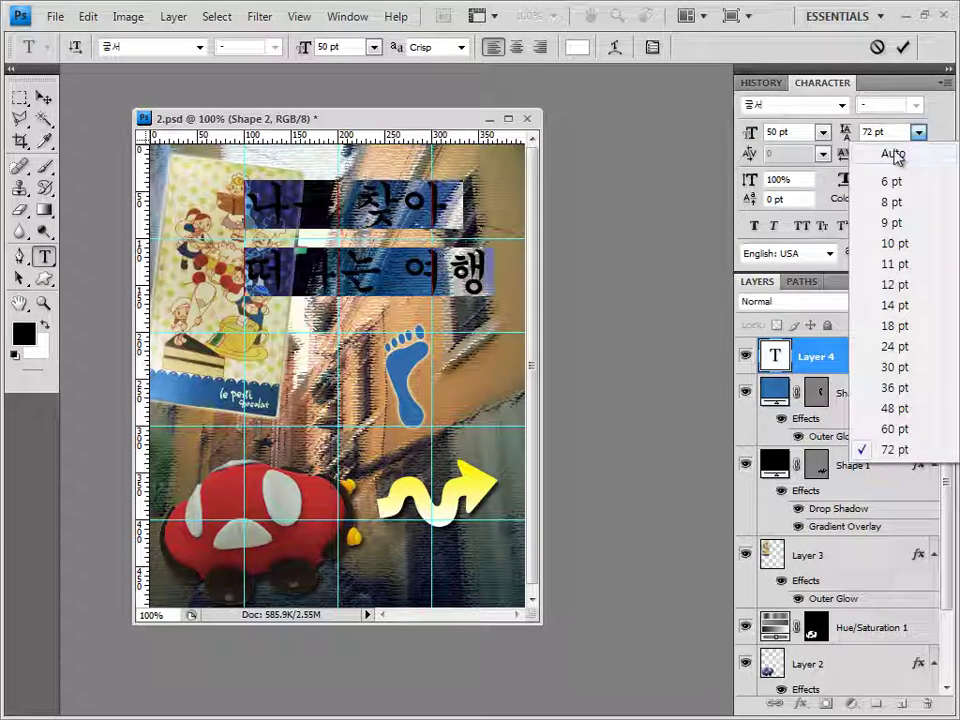
left_click(903, 155)
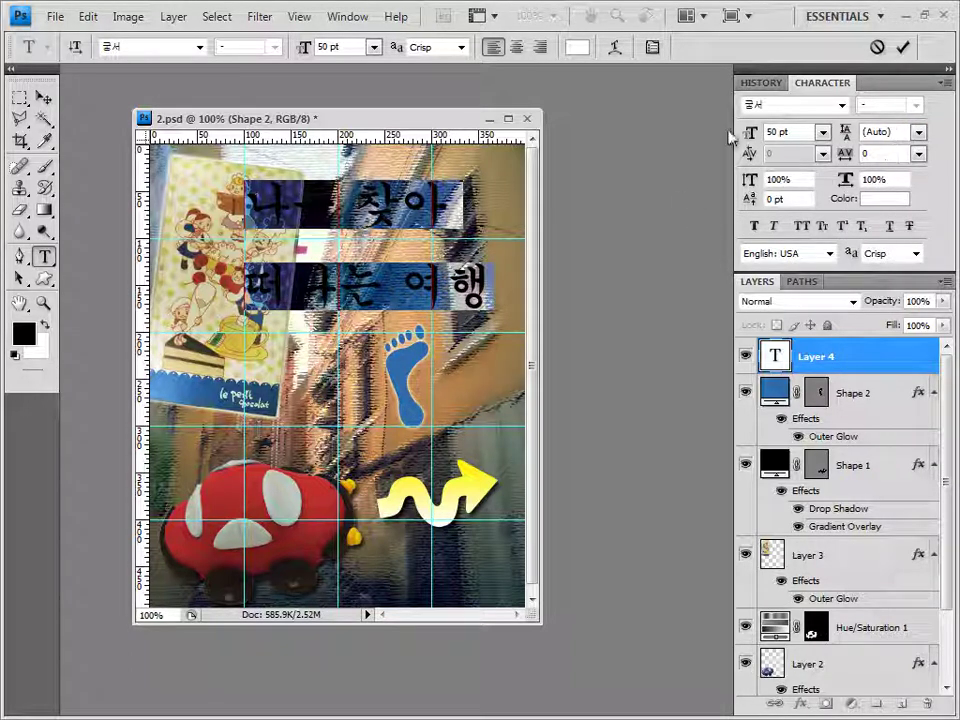
key("Left")
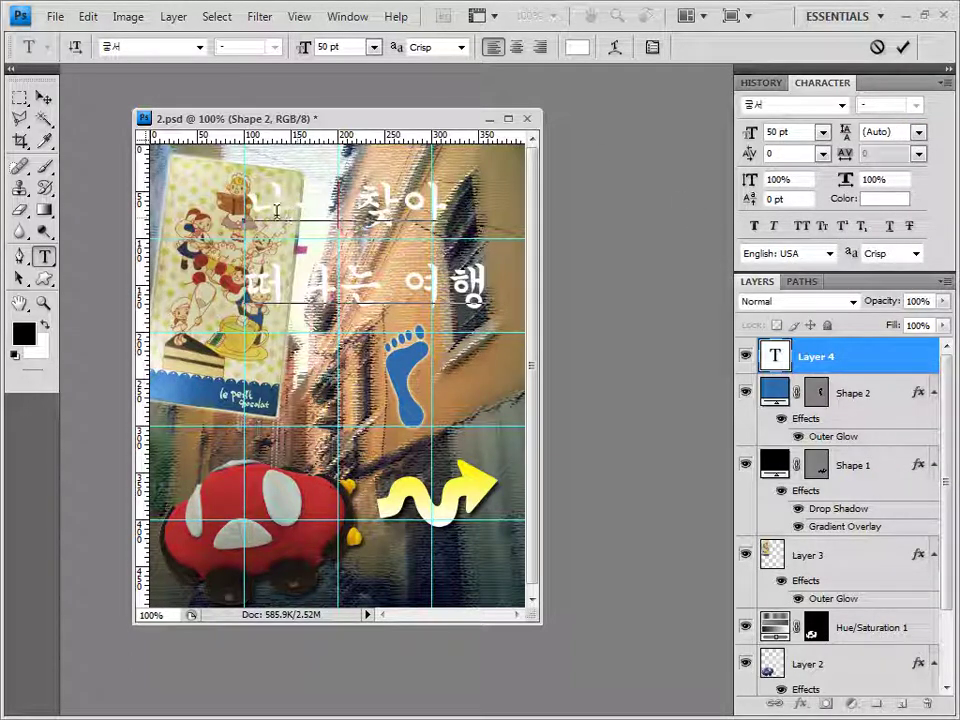
left_click(850, 360)
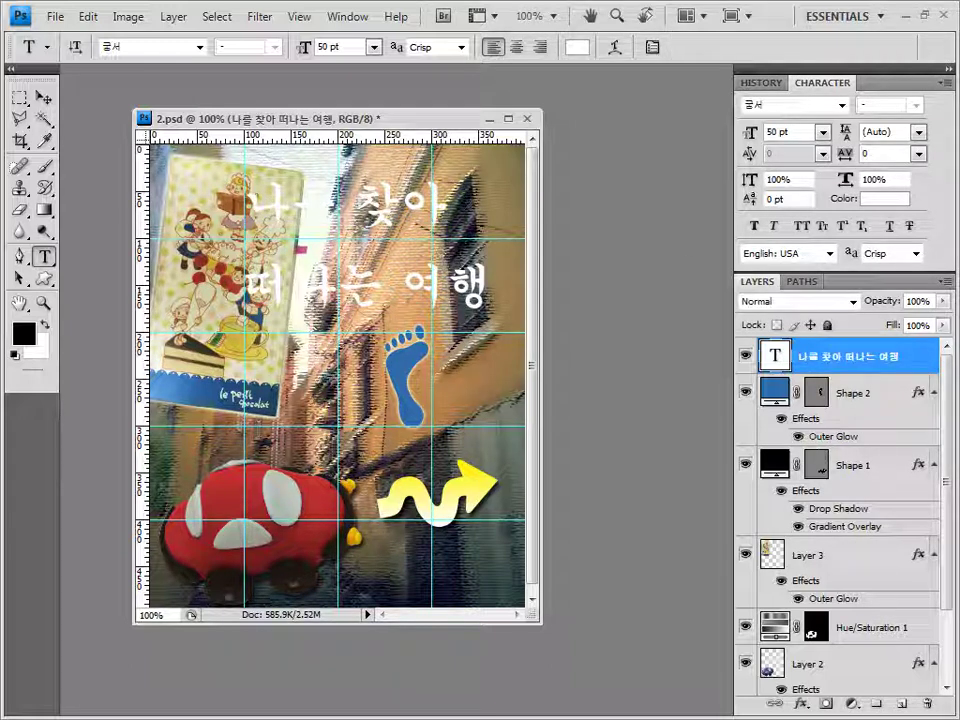
Add a default Drop Shadow and a 3 px outside Stroke with a gradient fill to the text layer
left_click(805, 703)
left_click(840, 500)
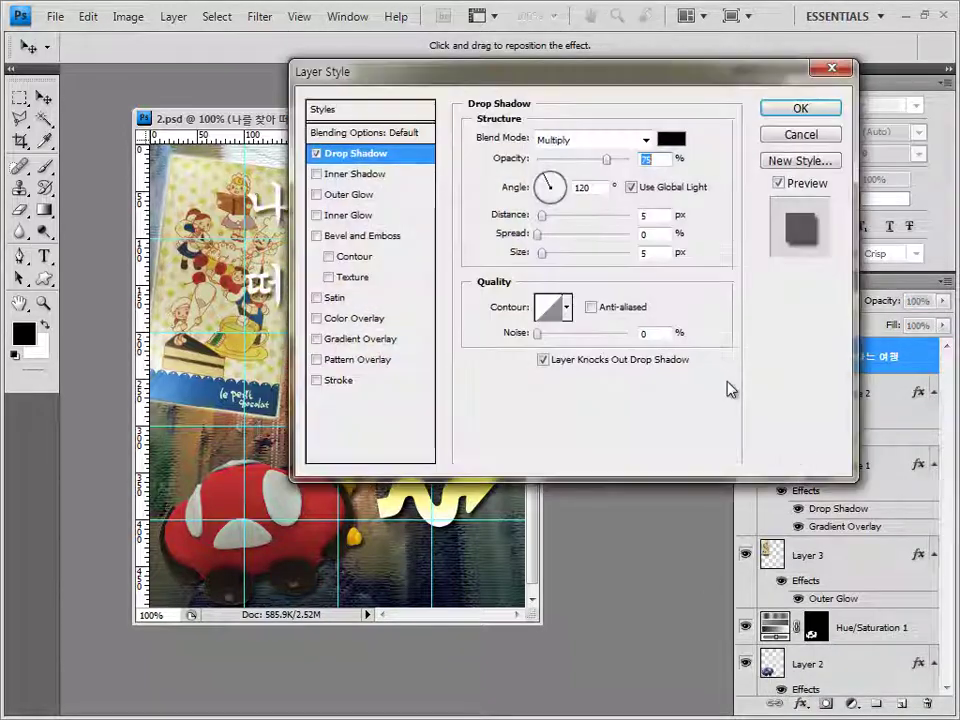
left_click(339, 380)
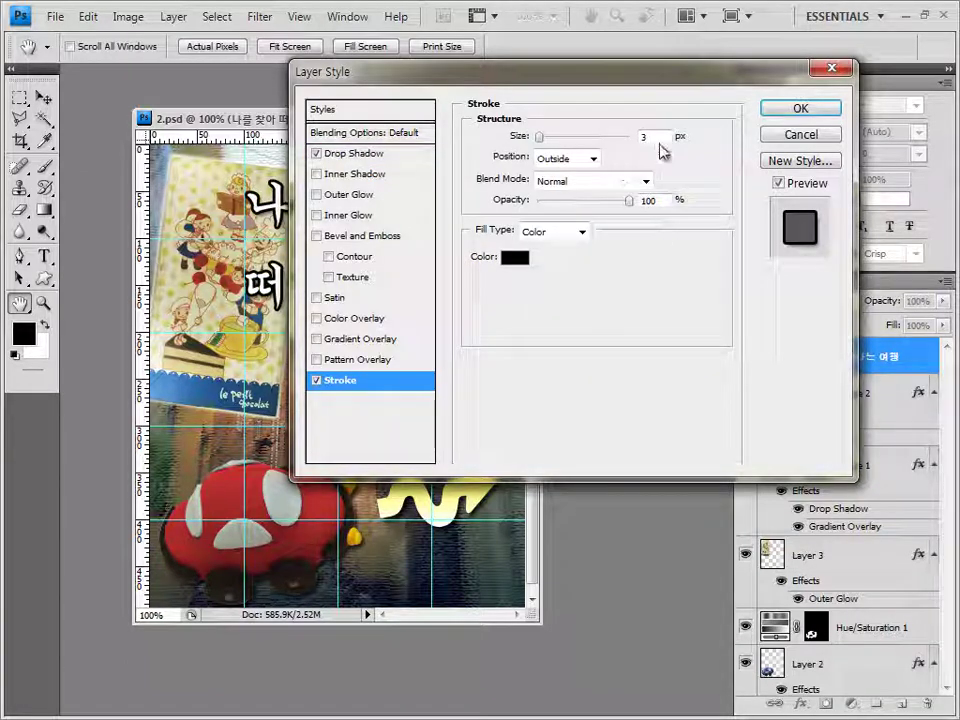
key("Tab")
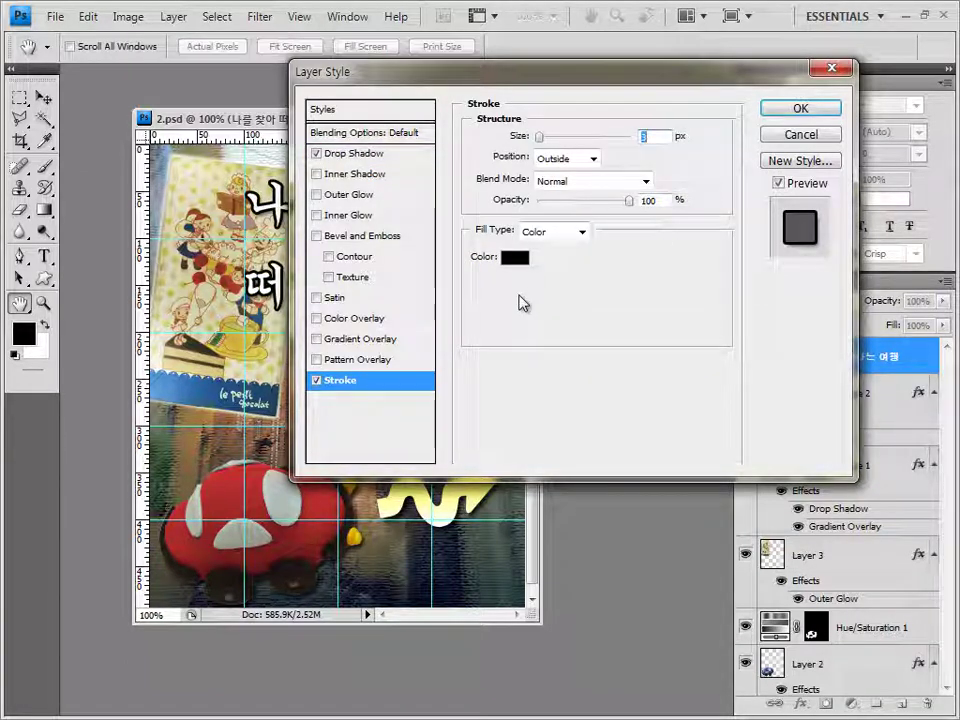
left_click(560, 234)
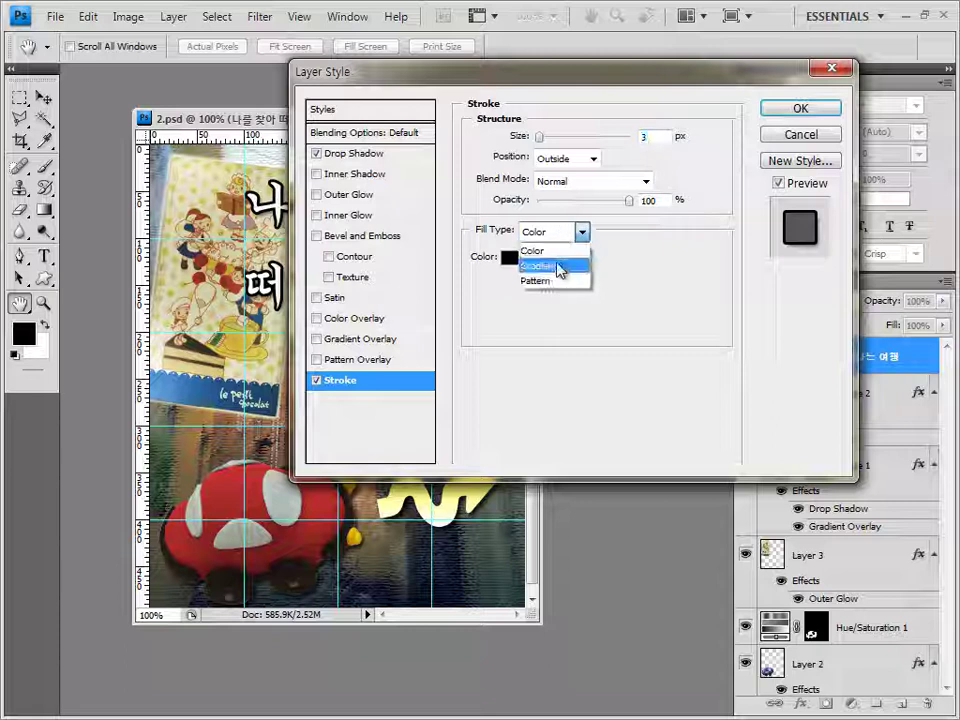
left_click(561, 270)
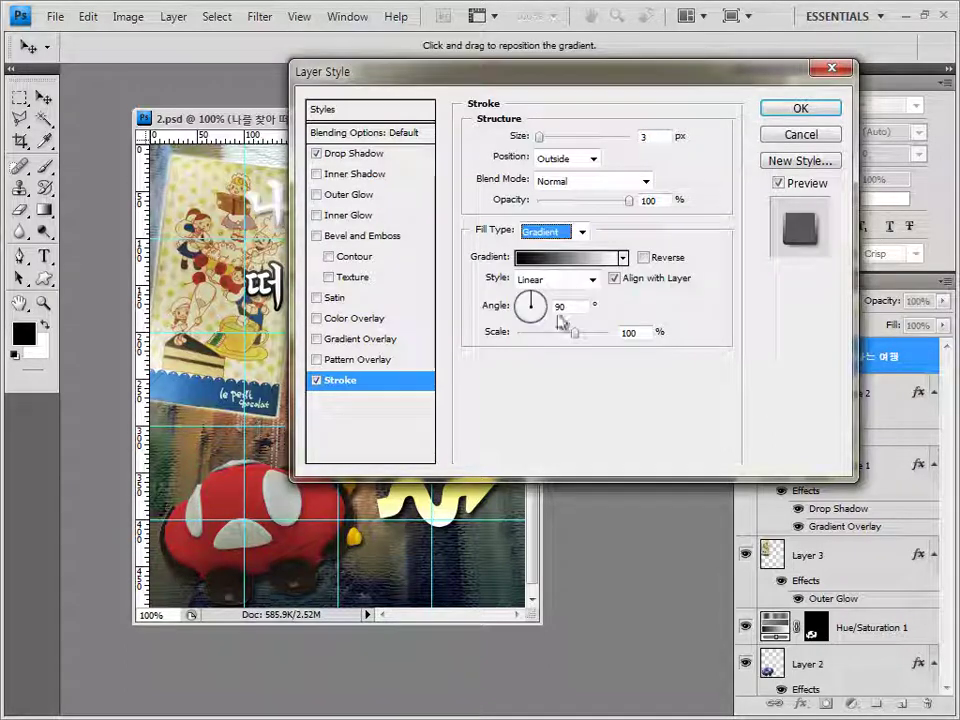
Set the start color stop of the stroke's gradient to light cyan 71f7ff
left_click(568, 260)
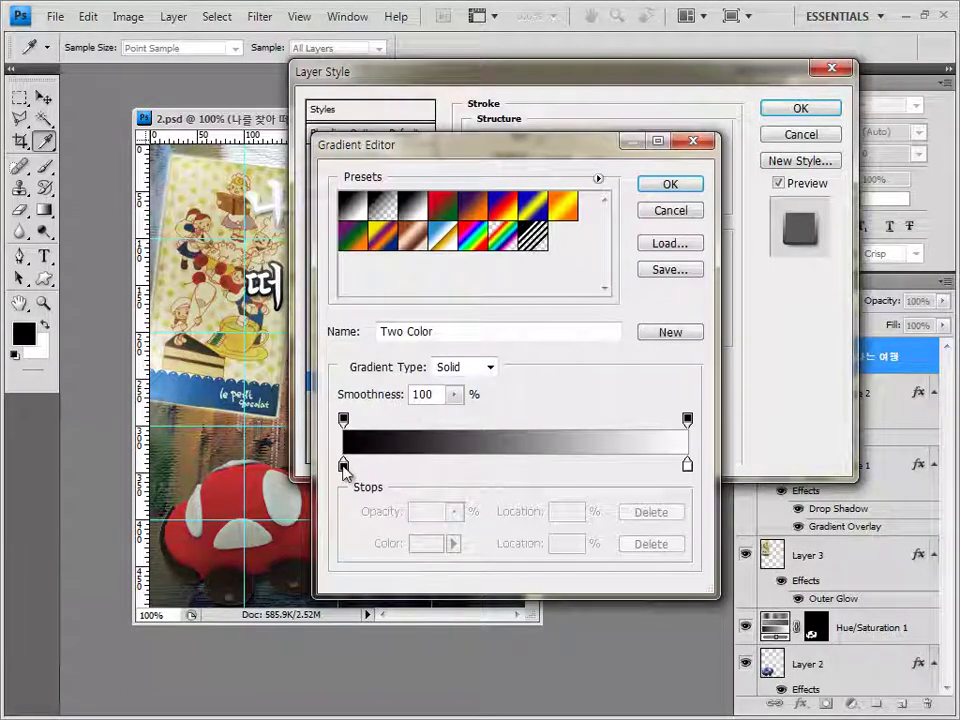
left_click(343, 465)
double_click(343, 465)
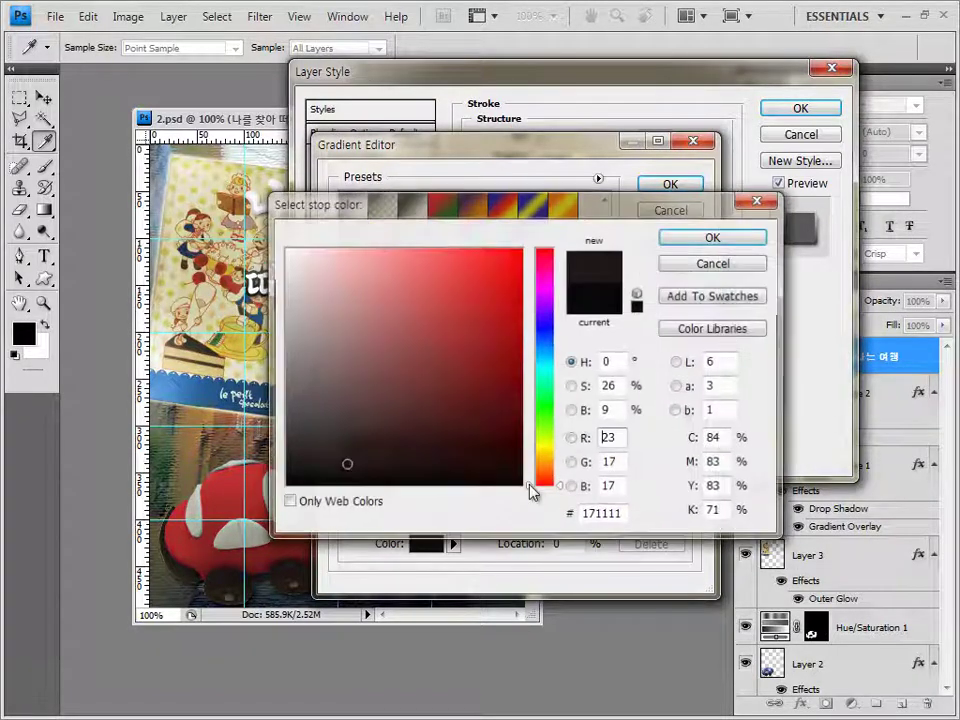
left_click_drag(621, 522, 456, 516)
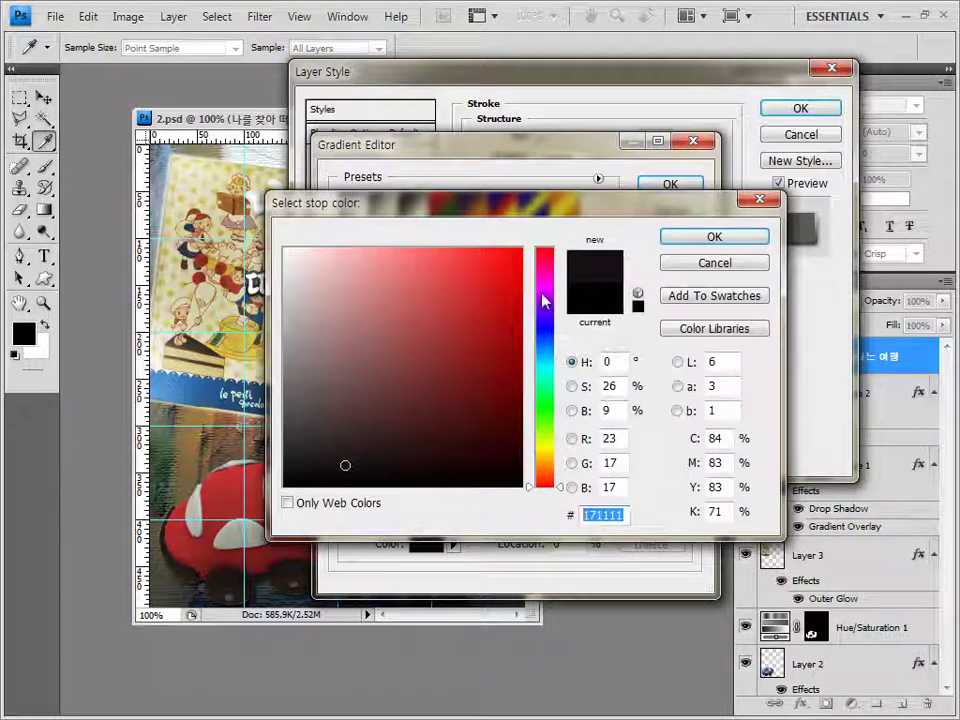
type("71f7ff")
left_click(710, 236)
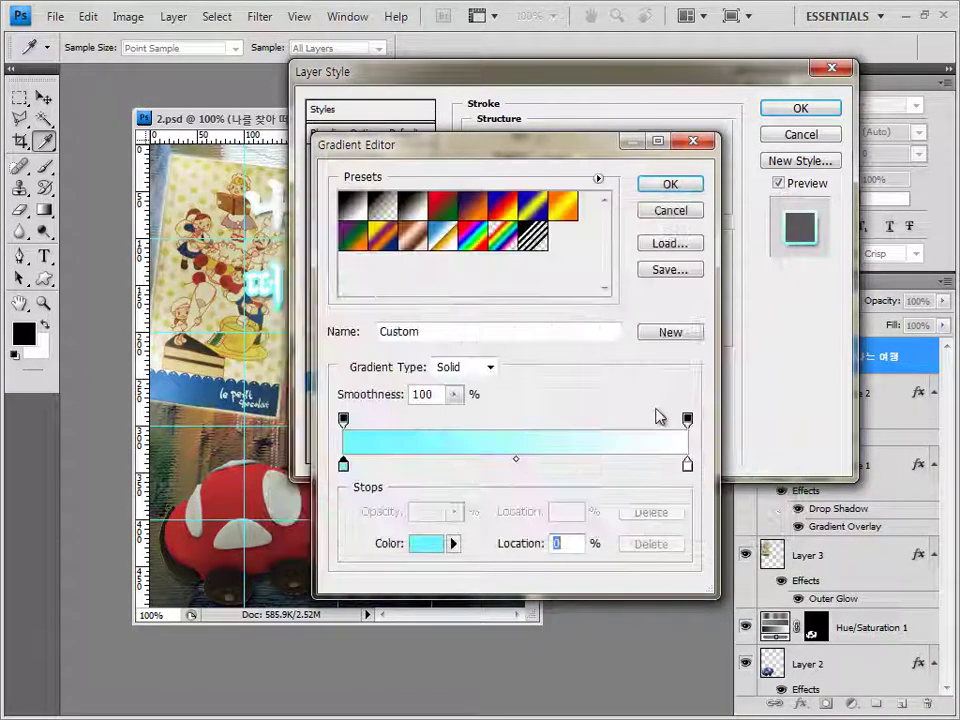
Set the end color stop of the stroke's gradient to 006b8e and apply the layer styles to the text
double_click(688, 466)
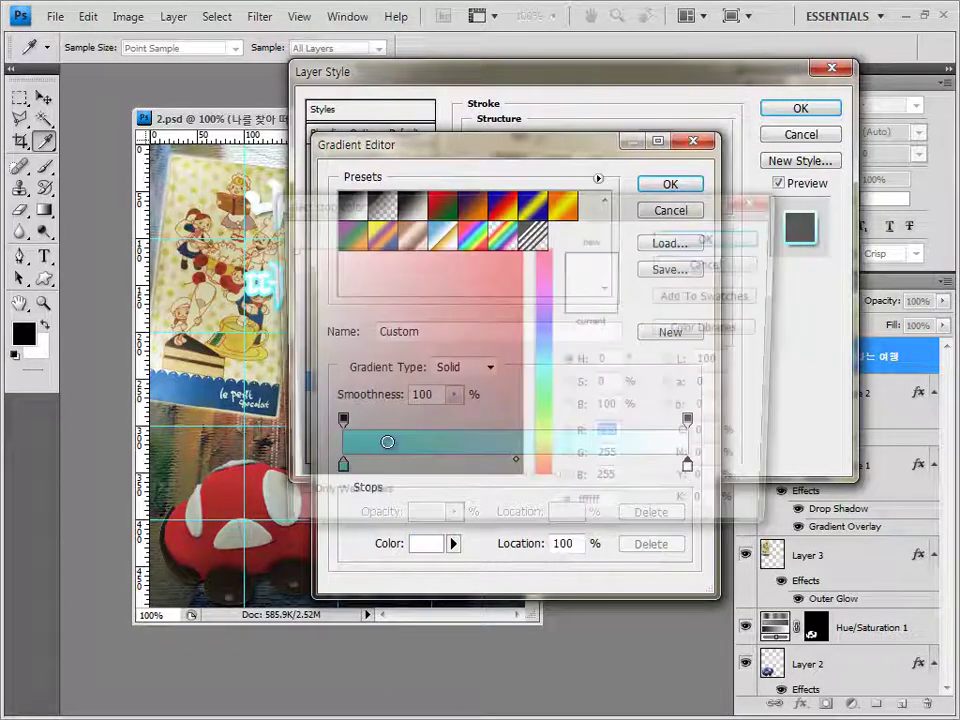
left_click(617, 514)
key("ctrl+a")
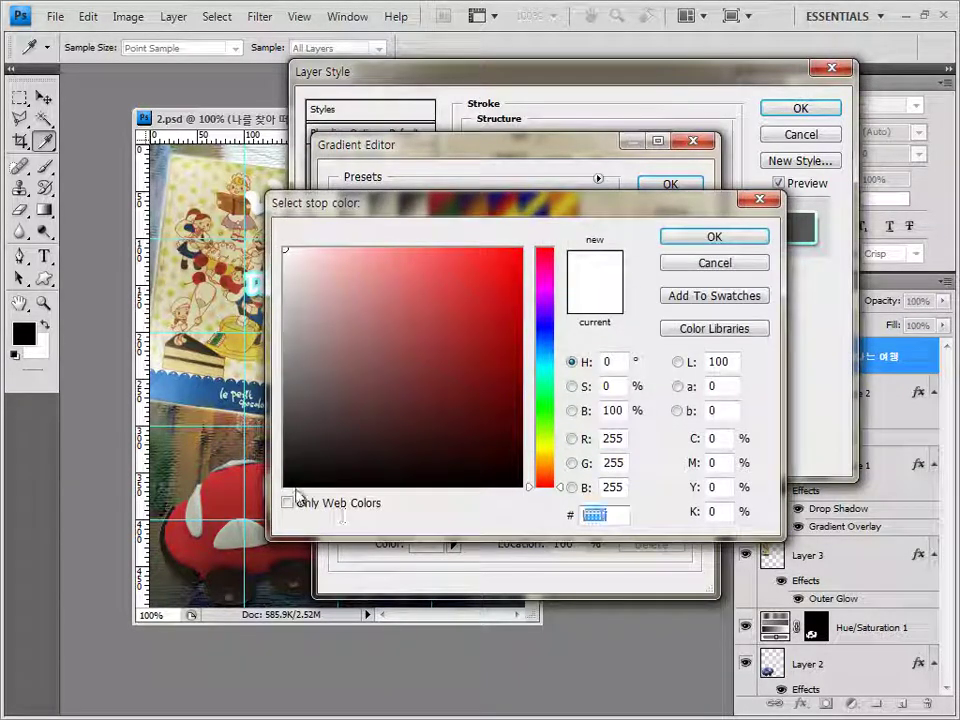
type("006b8e")
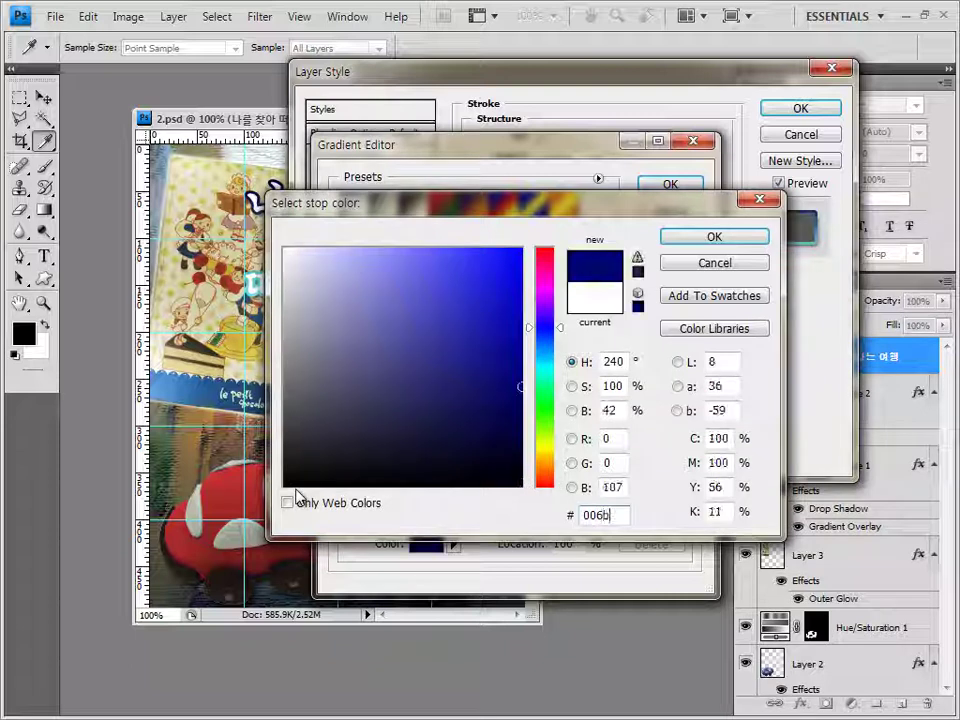
left_click(724, 240)
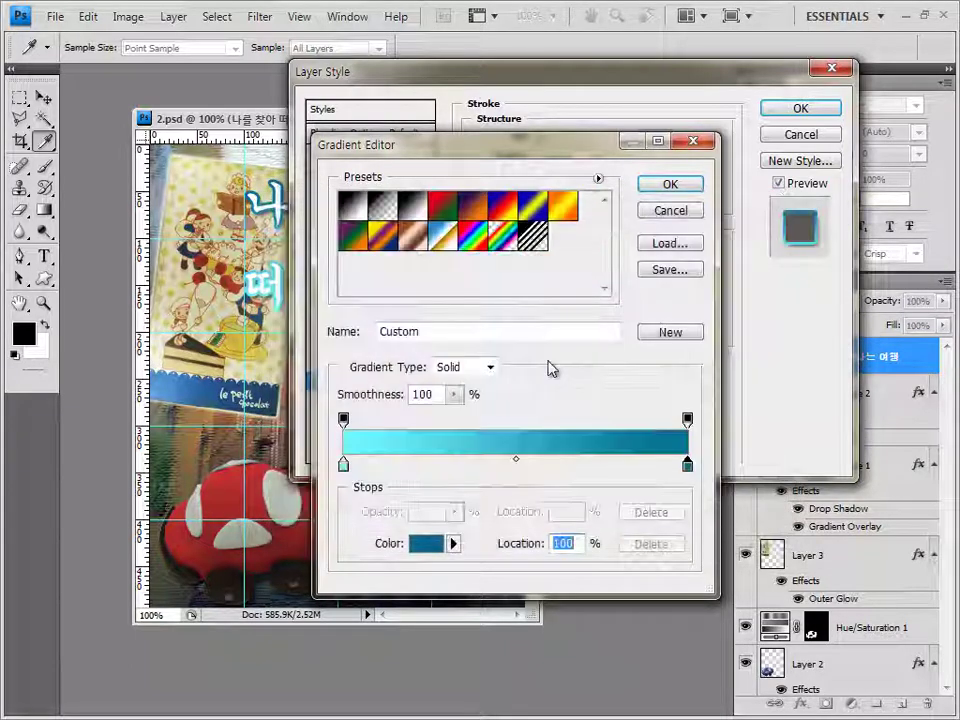
left_click(700, 190)
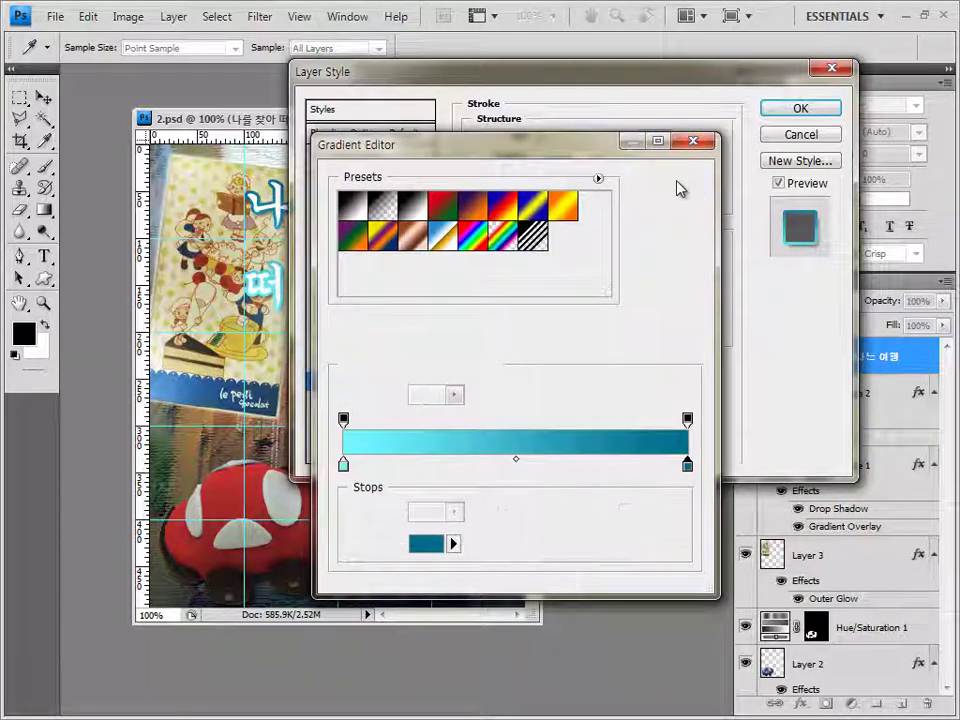
mouse_move(583, 77)
left_mouse_down()
mouse_move(660, 57)
mouse_move(669, 146)
mouse_move(606, 246)
mouse_move(652, 257)
left_mouse_up()
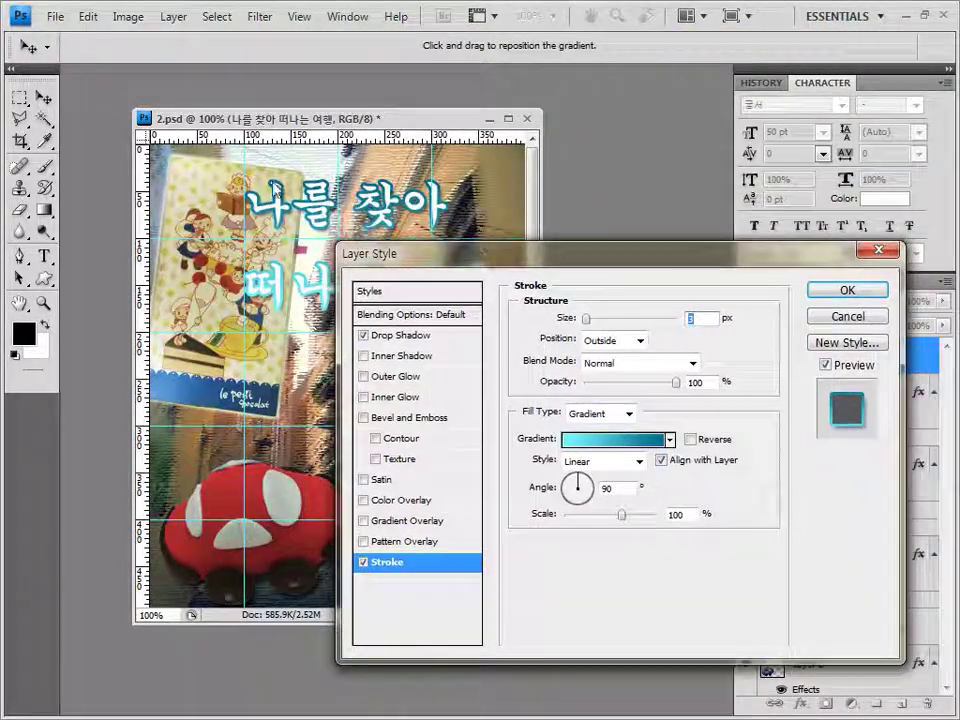
left_click(847, 291)
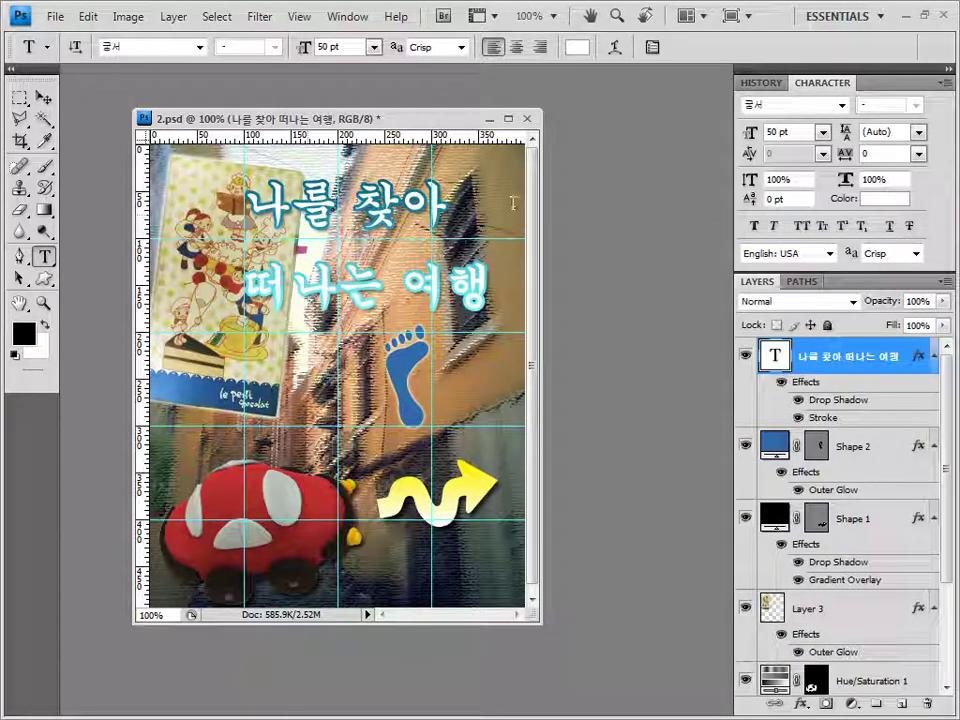
Warp the Korean title text with the horizontal Flag style at a bend of 20%
left_click(614, 47)
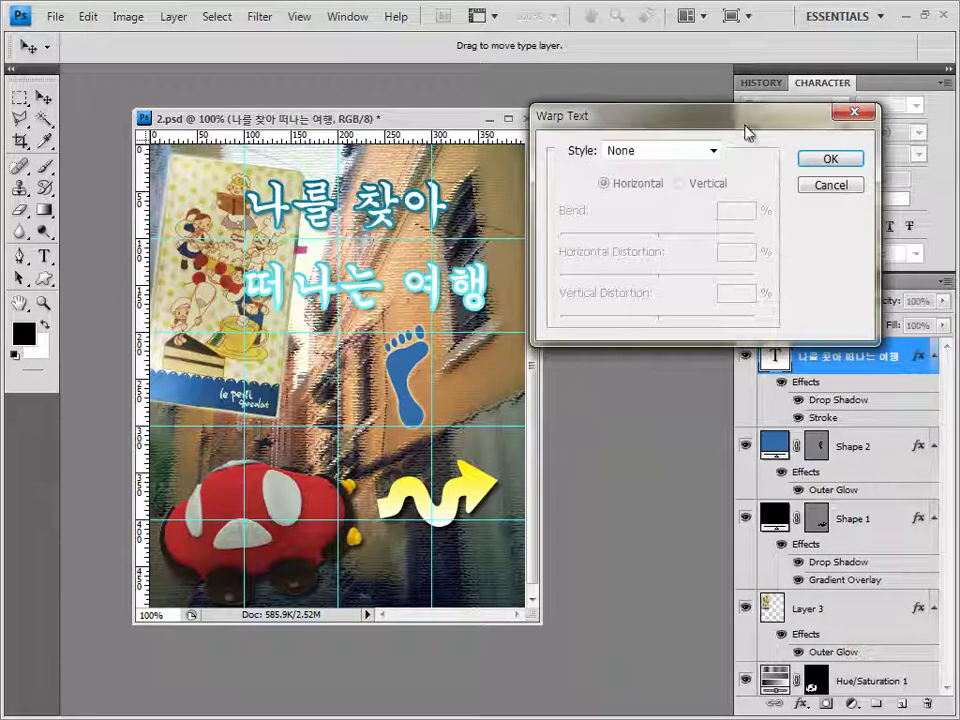
left_click(625, 152)
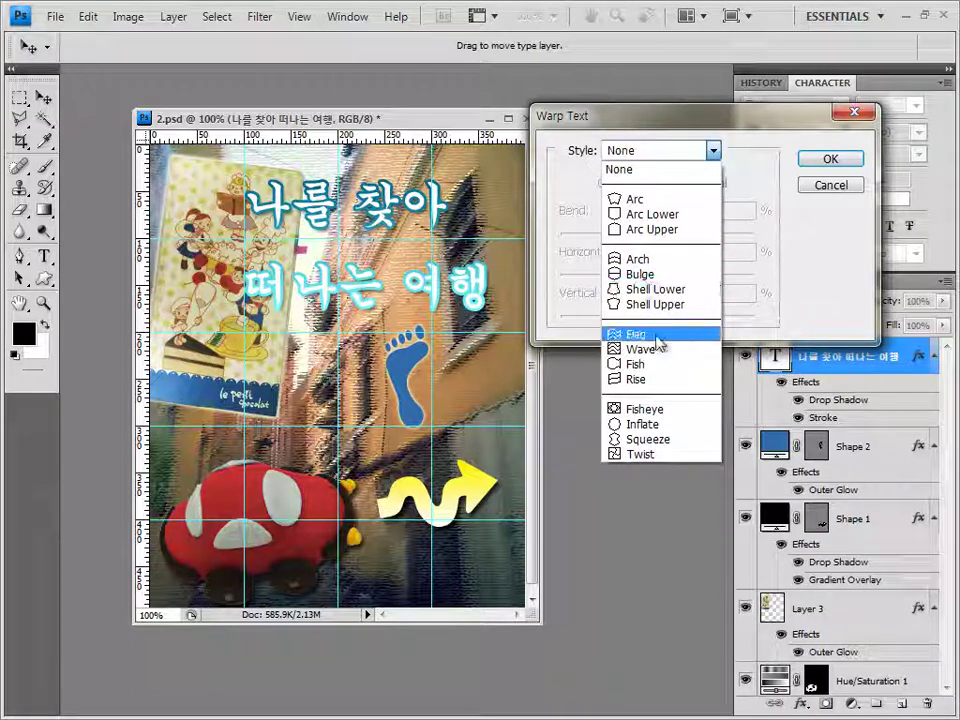
left_click(659, 334)
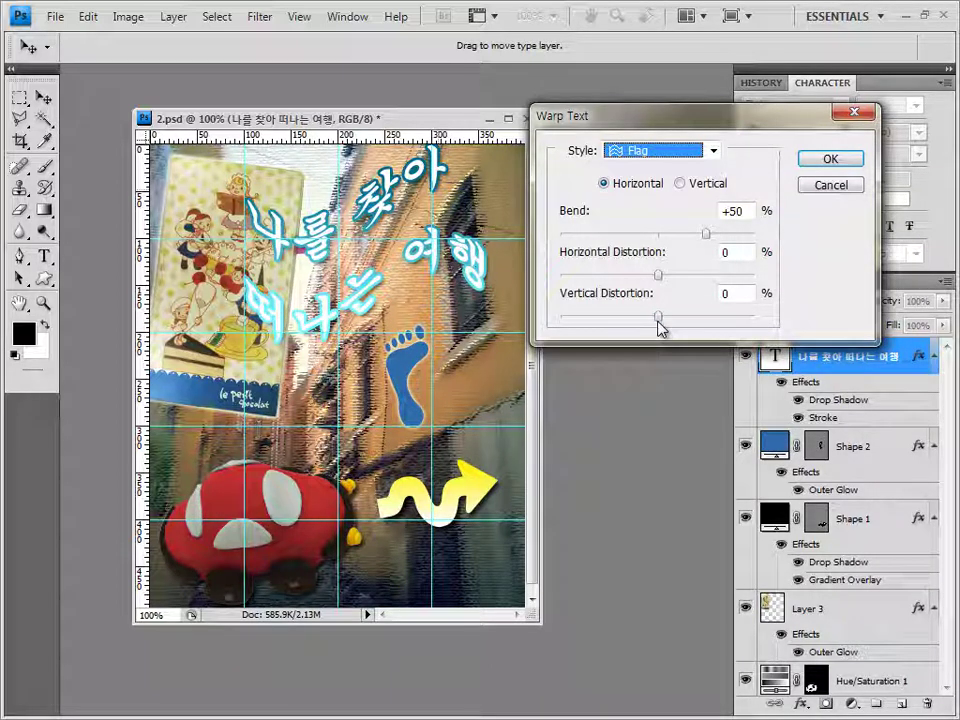
key("Tab")
type("20")
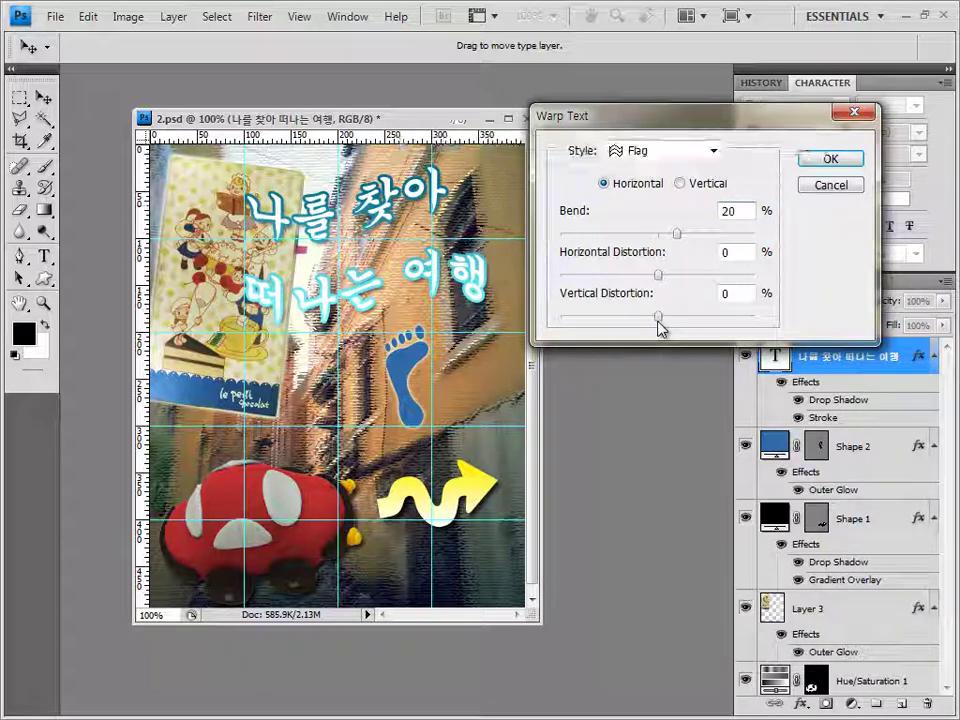
left_click_drag(600, 115, 605, 202)
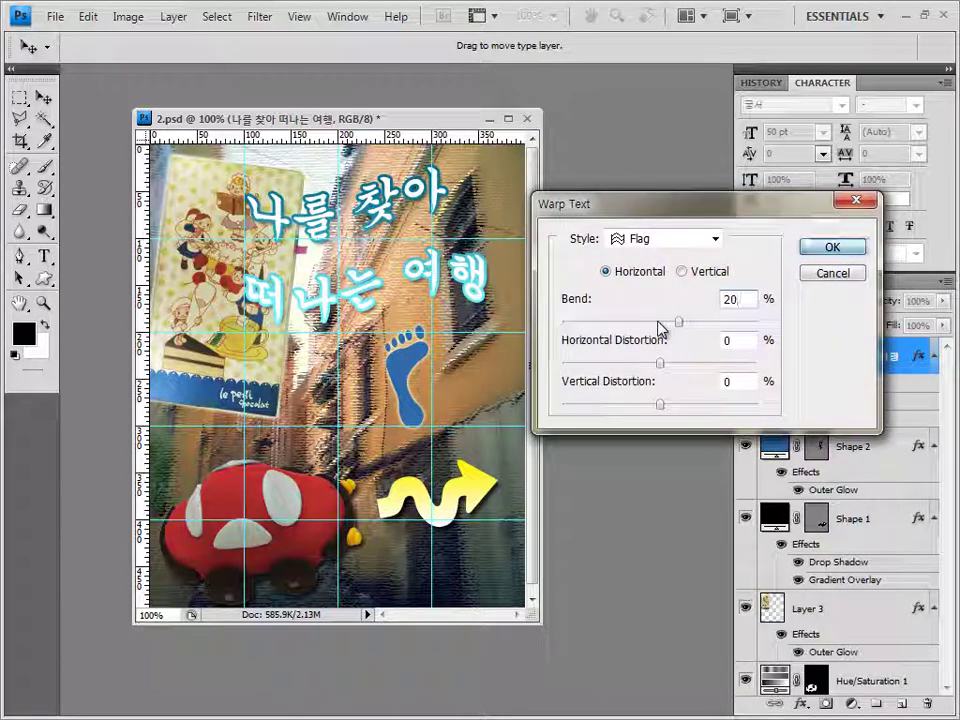
key("Return")
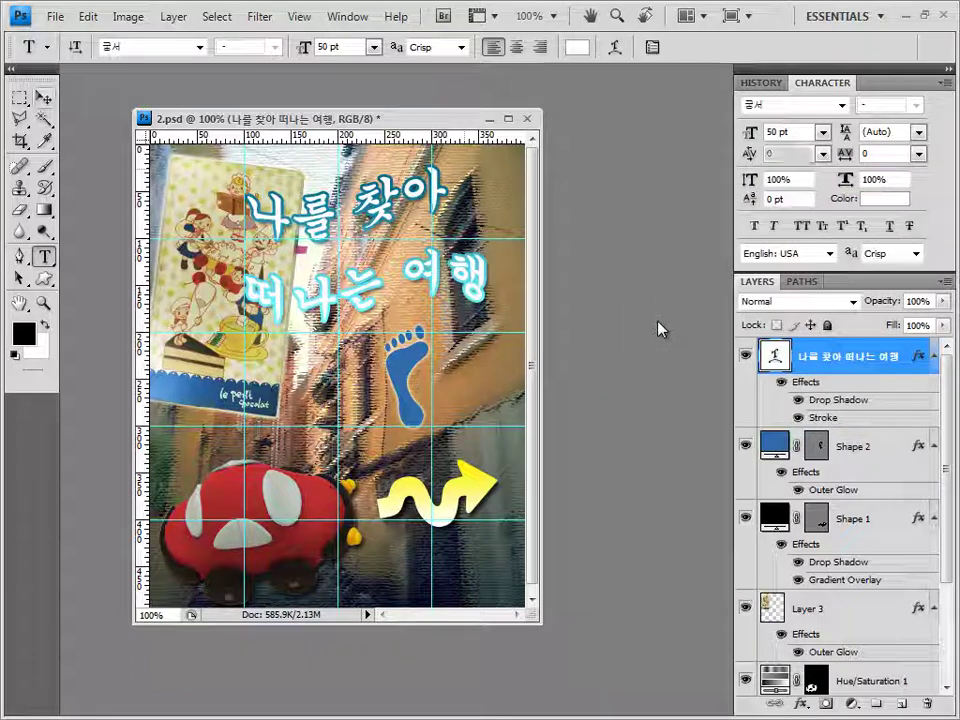
Nudge the warped title about 10 px to the right so it starts just past the vertical 100 px guide
key("v")
key("Left")
key("Left")
key("Left")
key("Left")
key("Left")
key("Left")
key("Left")
key("Left")
key("Left")
key("Left")
key("Left")
key("Left")
key("Left")
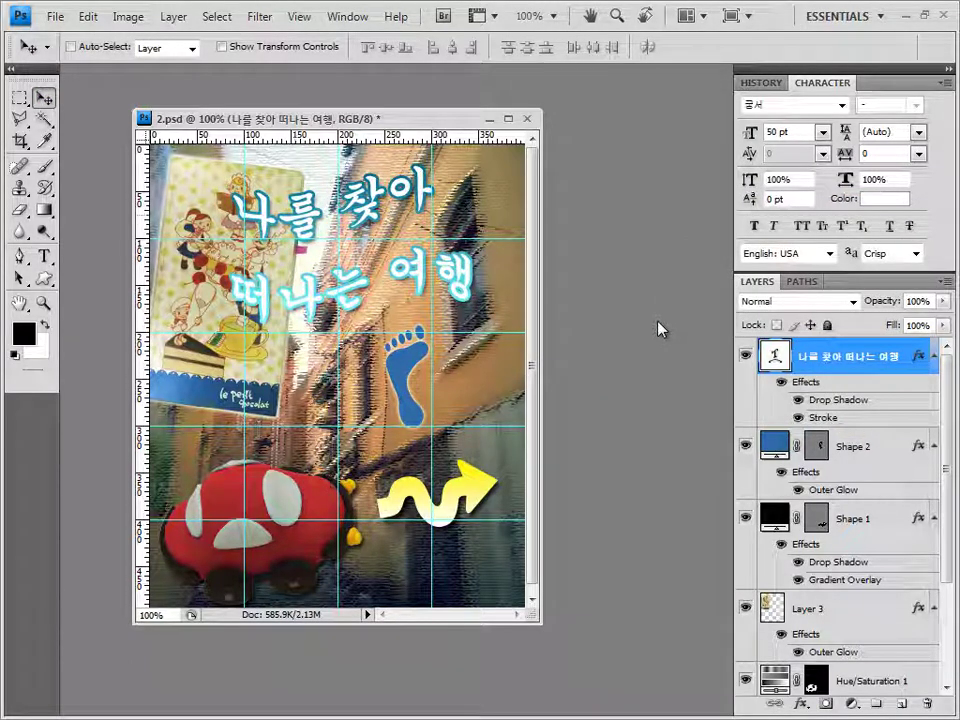
key("shift+Right")
key("shift+Right")
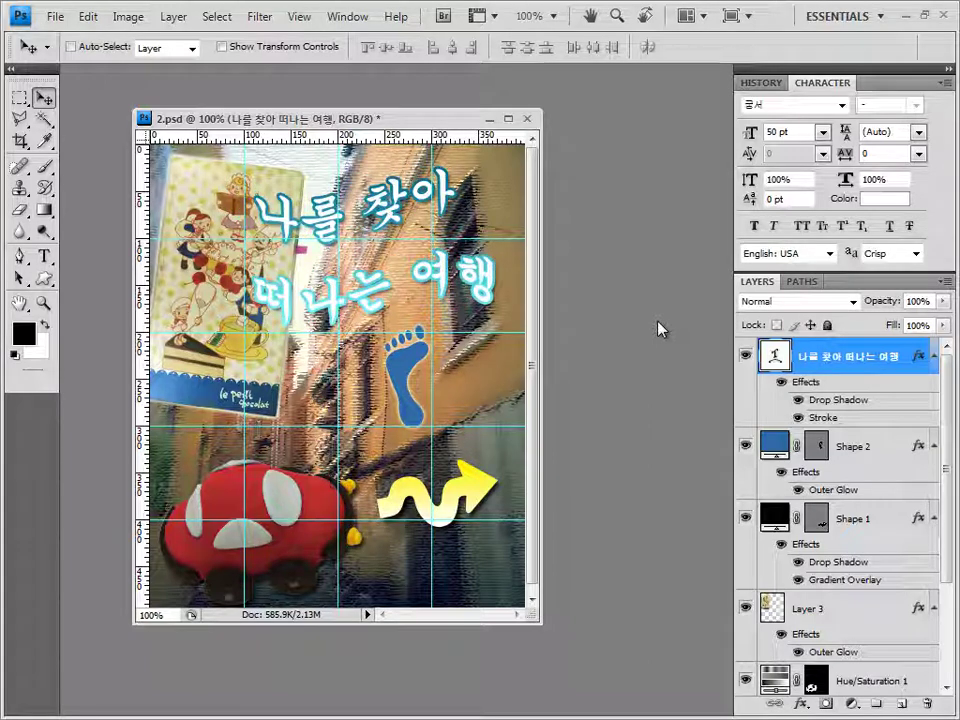
Set the title's leading to 48 pt
key("alt+Down")
key("Down")
key("Down")
key("Down")
key("Down")
key("Down")
key("Down")
key("Down")
key("Down")
key("Down")
key("Down")
key("Down")
key("Down")
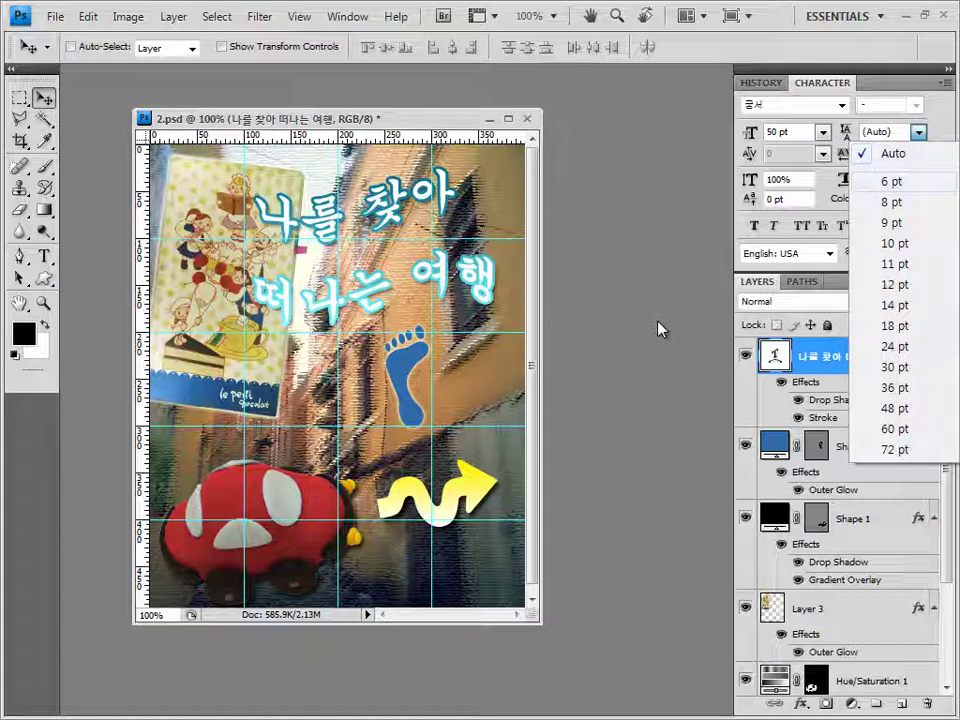
key("Return")
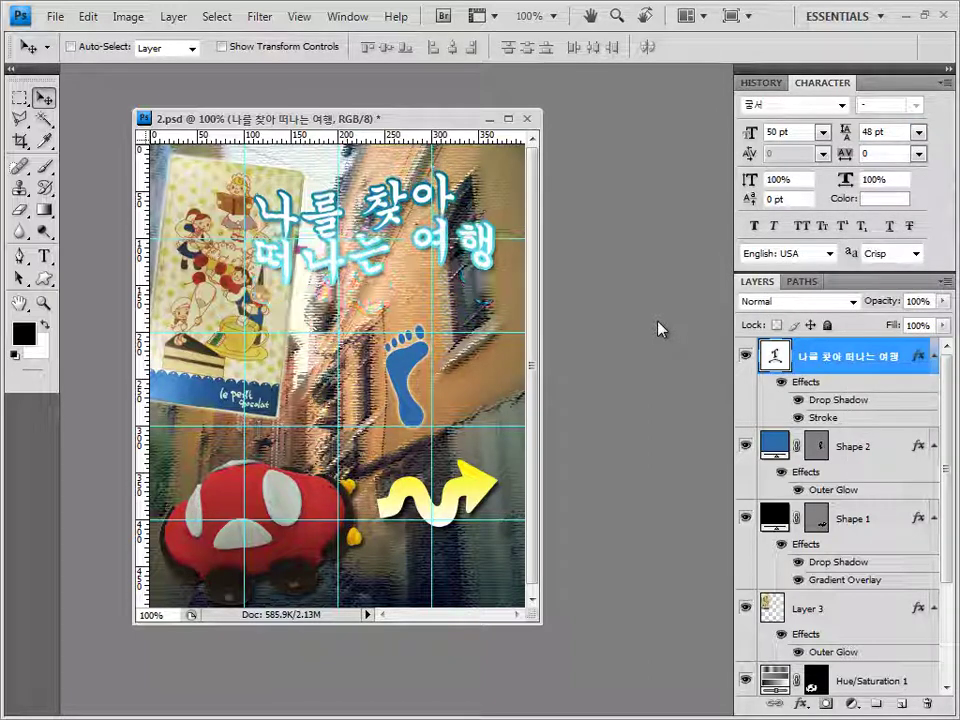
Set the title's leading to 60 pt
key("alt+Down")
key("Down")
key("Return")
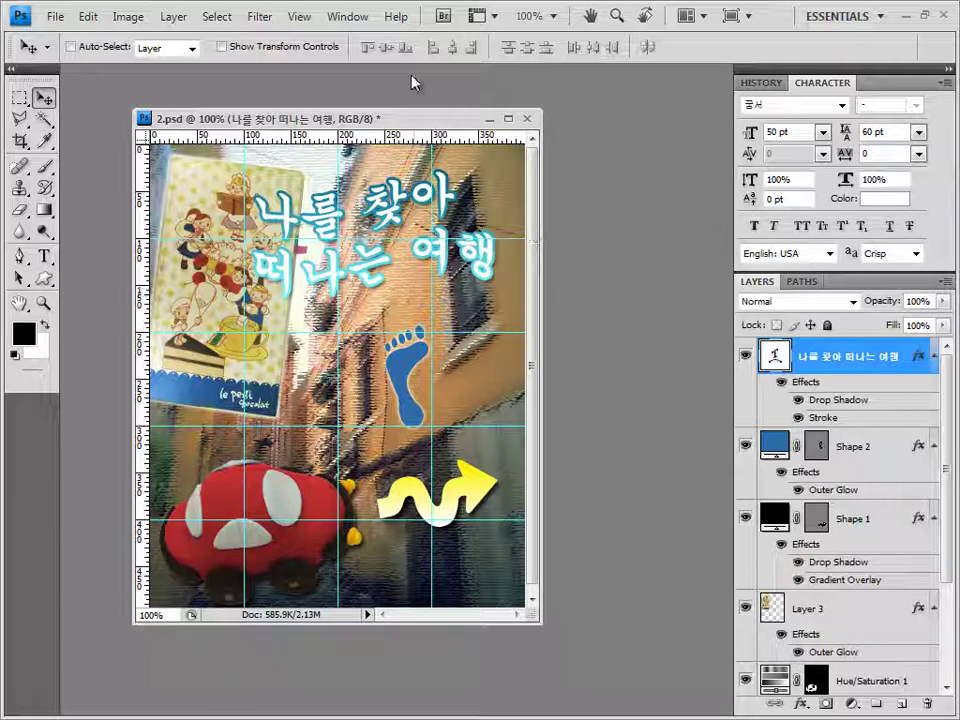
Save the finished composition in 2.psd
key("alt")
key("f")
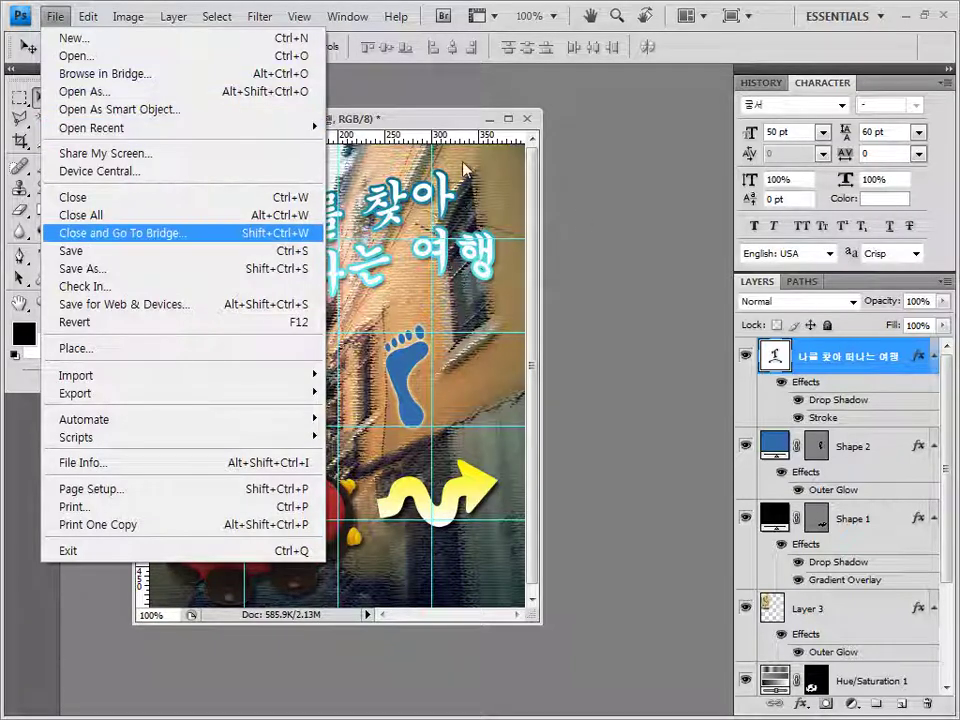
key("Return")
key("Return")
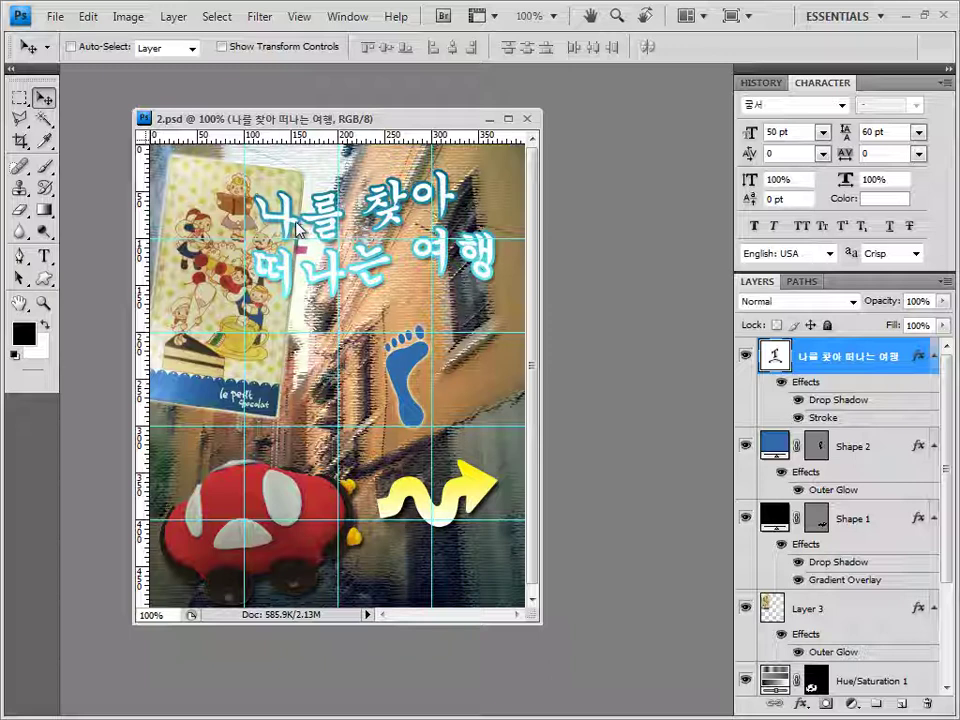
Clear all guides from the document
key("alt+v")
key("Return")
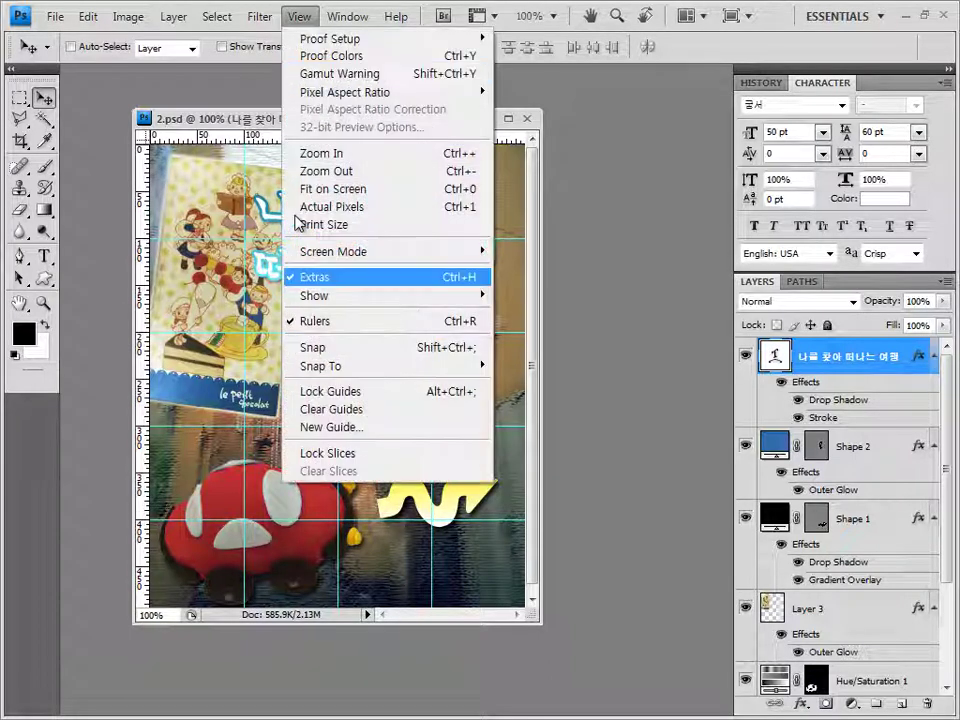
key("Down")
key("Down")
key("Down")
key("Down")
key("Down")
key("Down")
key("Return")
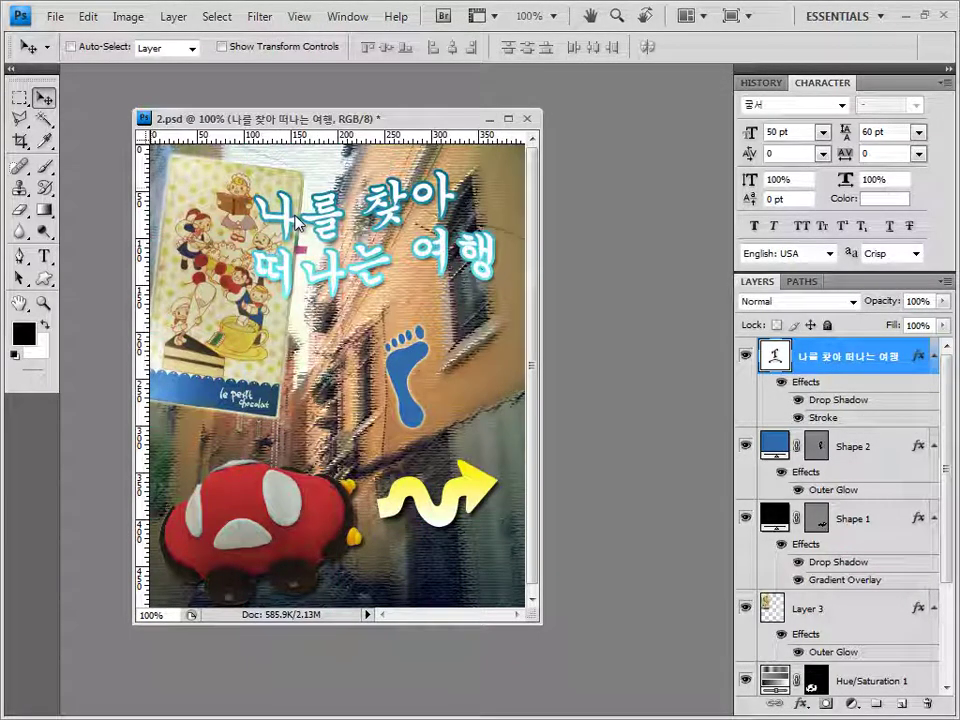
Start saving a copy in the GTQ folder, reusing the first submission's file name and choosing JPEG as the format
key("alt+f")
key("Down")
key("Down")
key("Down")
key("Down")
key("Down")
key("Down")
key("Down")
key("Down")
key("Down")
key("Down")
key("Down")
key("Down")
key("Return")
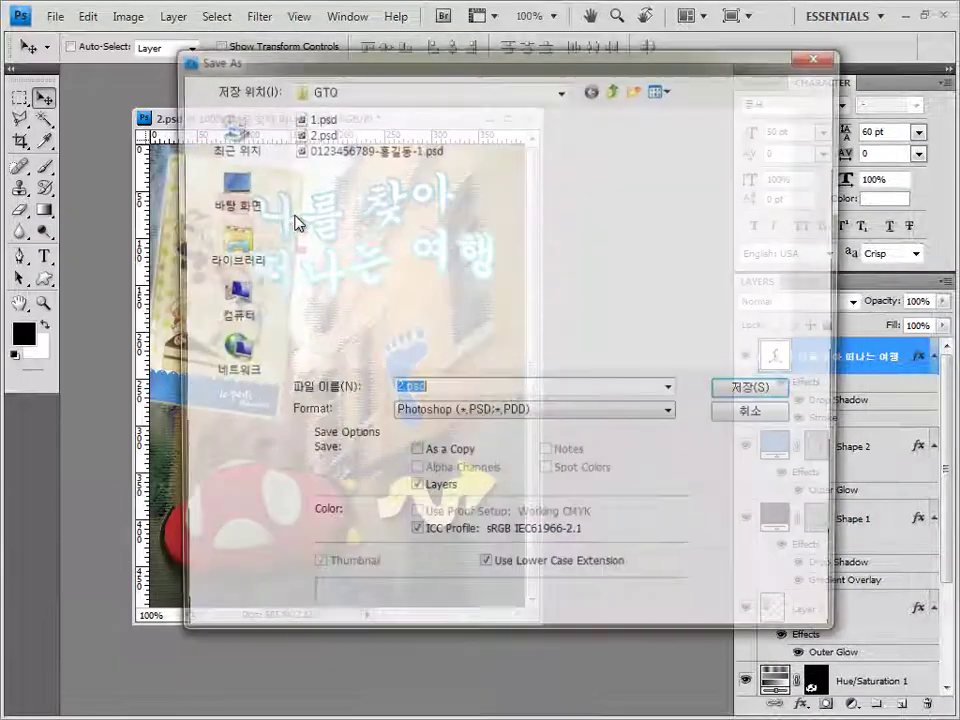
key("shift+Tab")
key("Down")
key("Down")
key("Down")
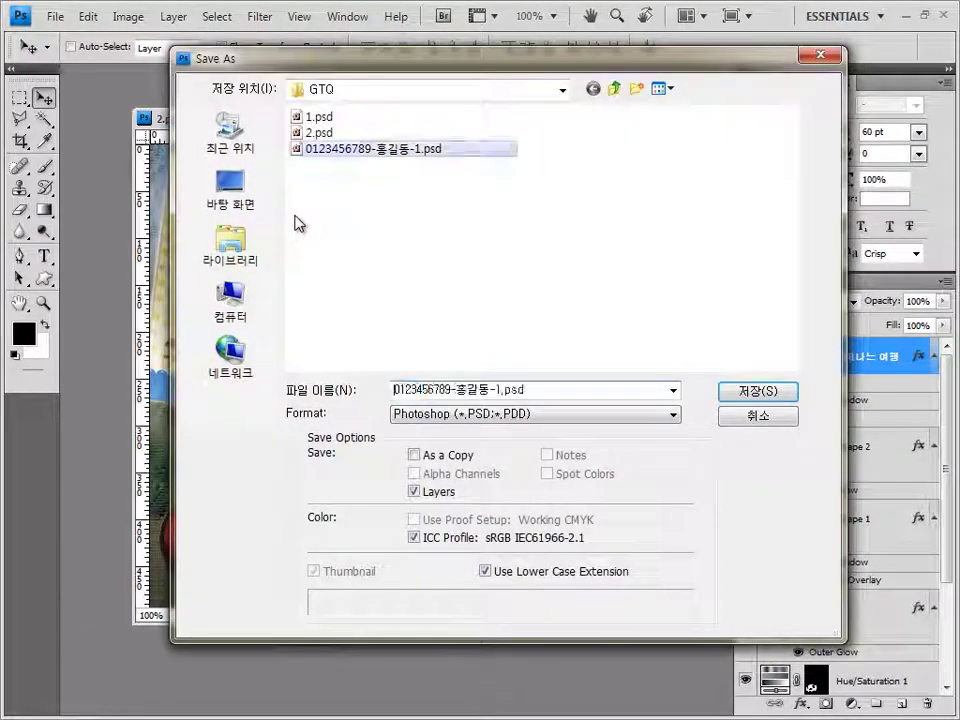
key("Tab")
key("Tab")
key("alt+Down")
key("Down")
key("Down")
key("Down")
key("Down")
key("Down")
key("Down")
key("Down")
key("Down")
key("Down")
key("Up")
key("Return")
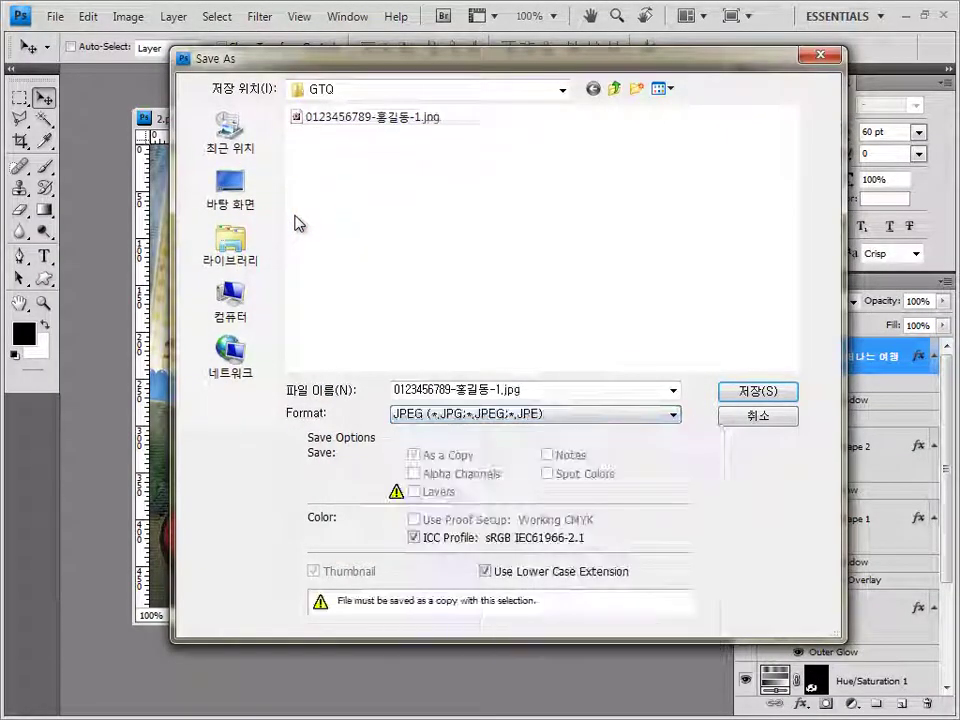
Change the final digit of the file name to 2 and save the JPEG at quality 8
key("shift+Tab")
key("End")
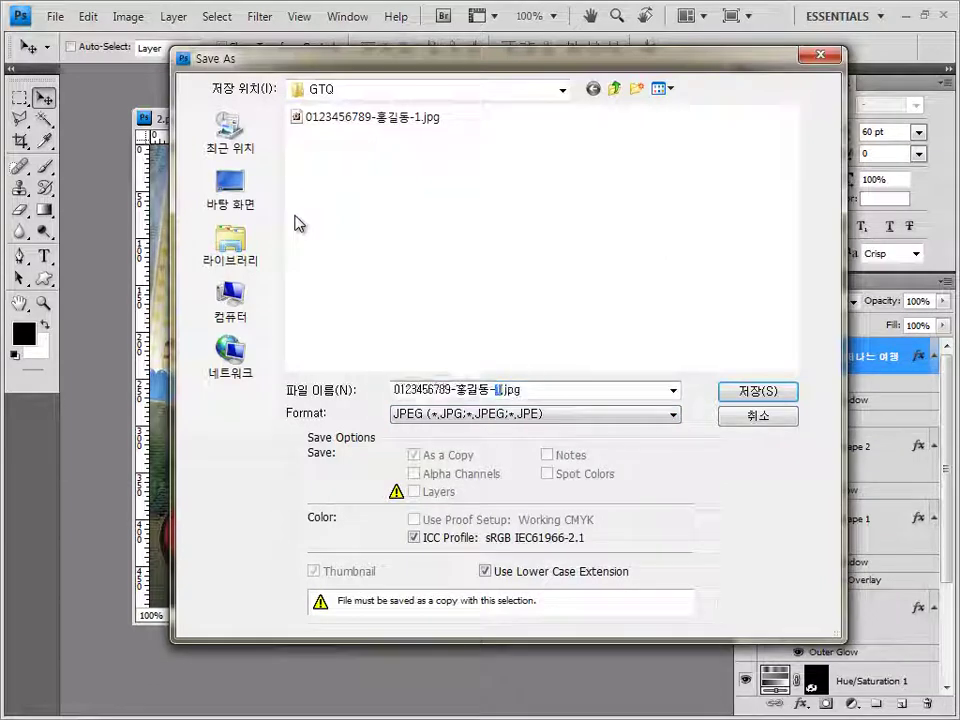
key("Left")
key("Left")
key("Left")
key("Left")
key("shift+Left")
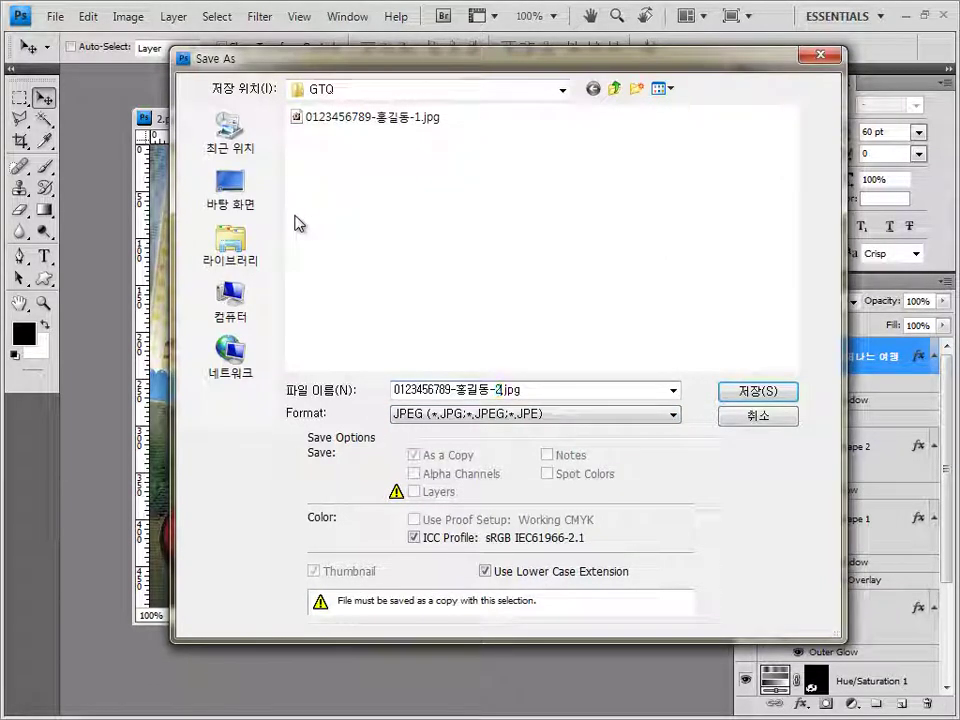
key("Return")
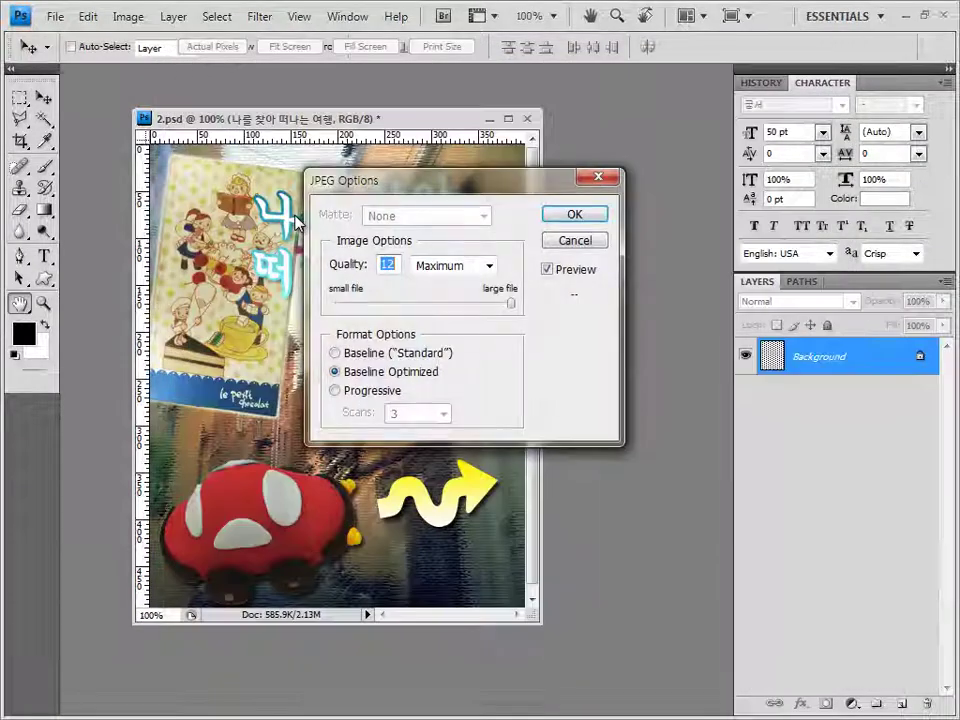
type("8")
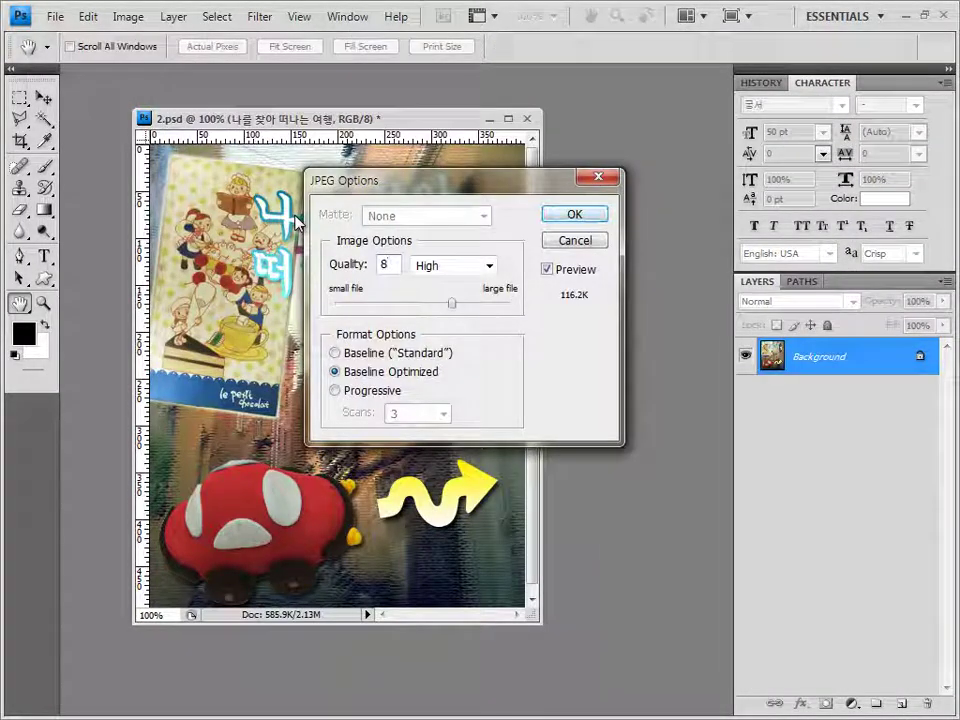
key("Return")
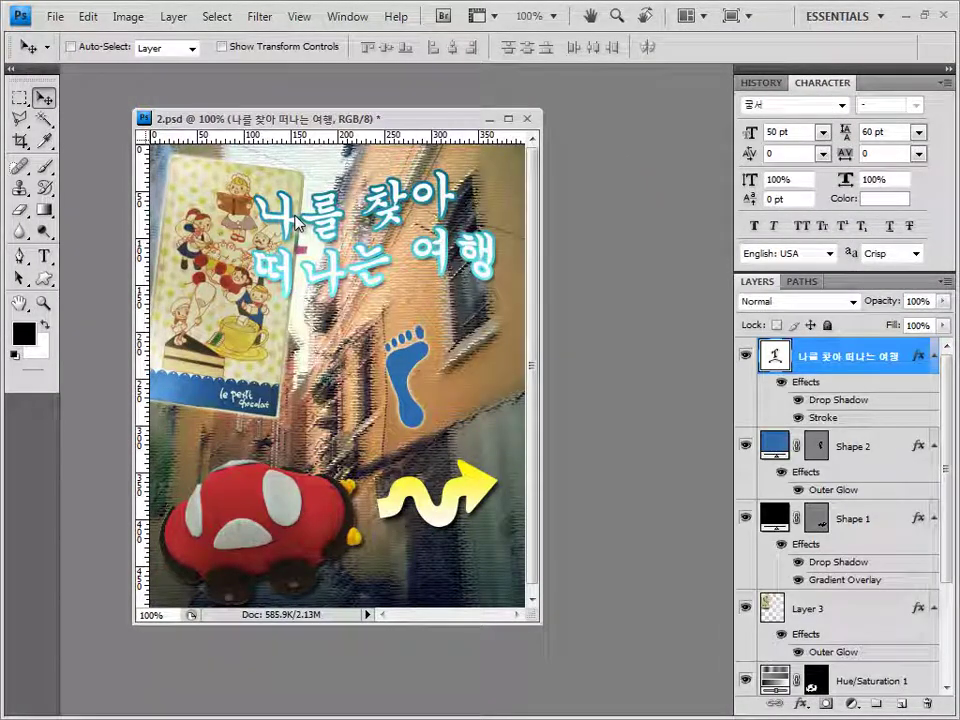
Resize the image to 40 × 50 pixels with proportions constrained
key("alt+i")
key("Escape")
key("i")
key("i")
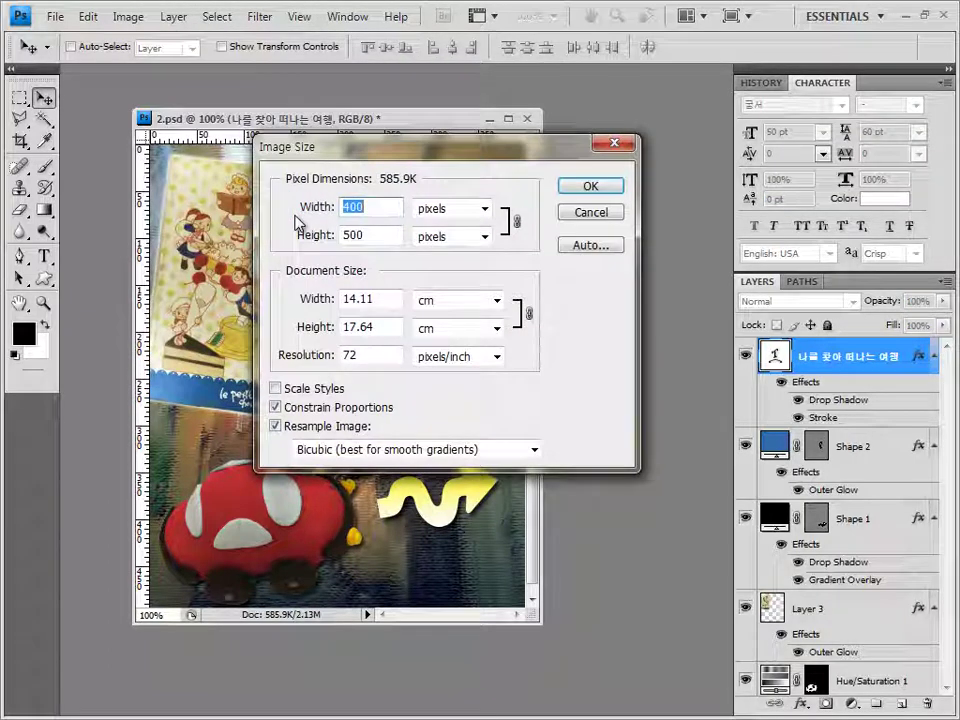
type("40")
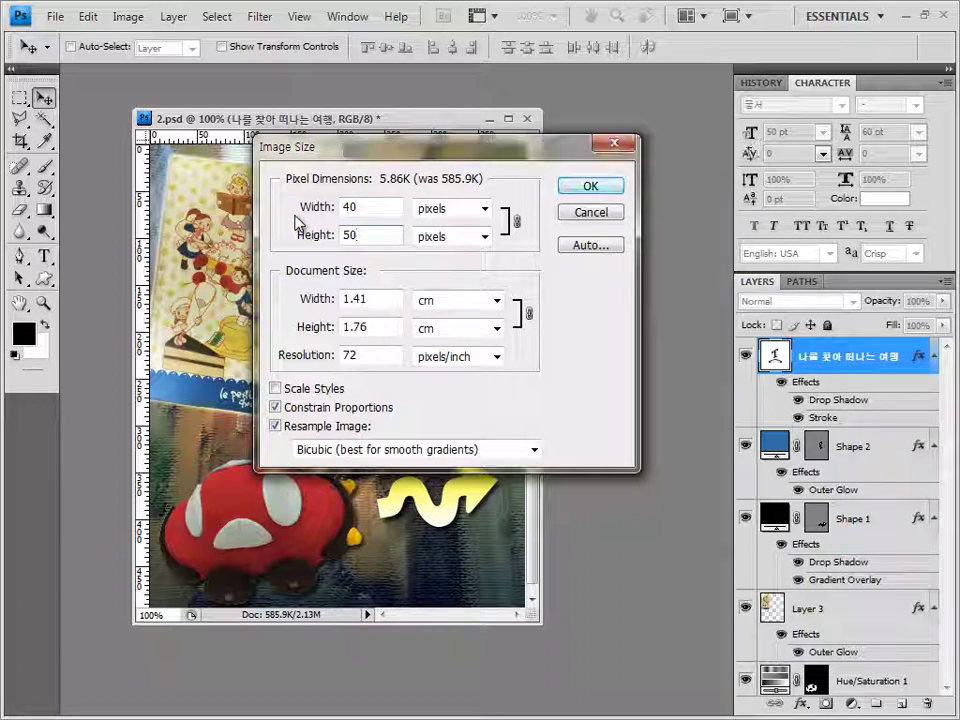
key("Return")
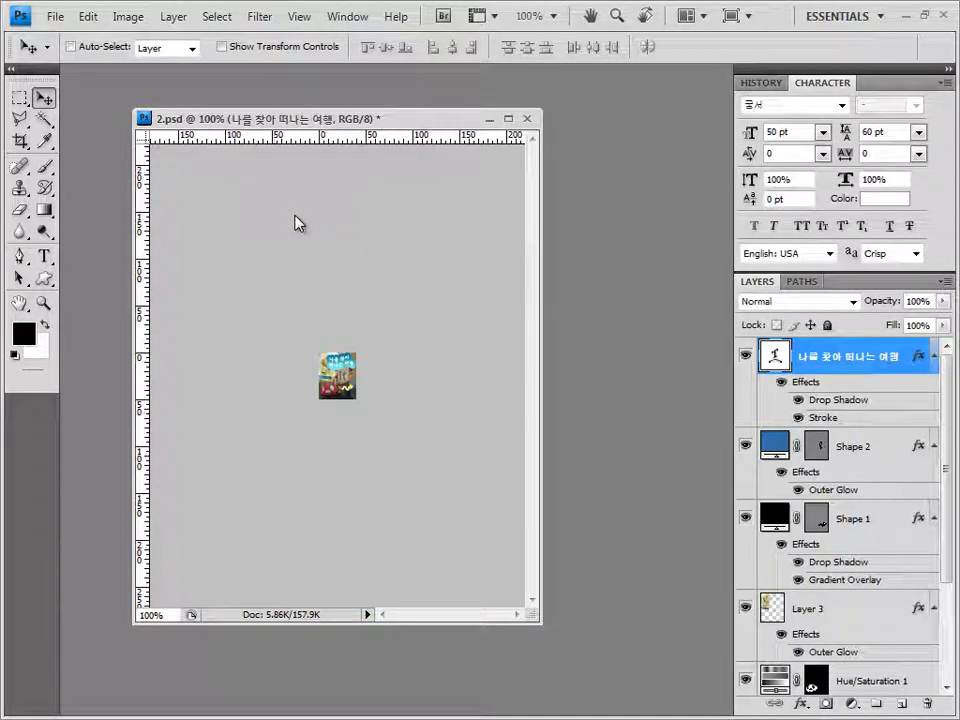
Save the reduced image as a PSD named like the first submission but ending in -2, with maximized compatibility, and close it
key("alt+f")
key("a")
key("Return")
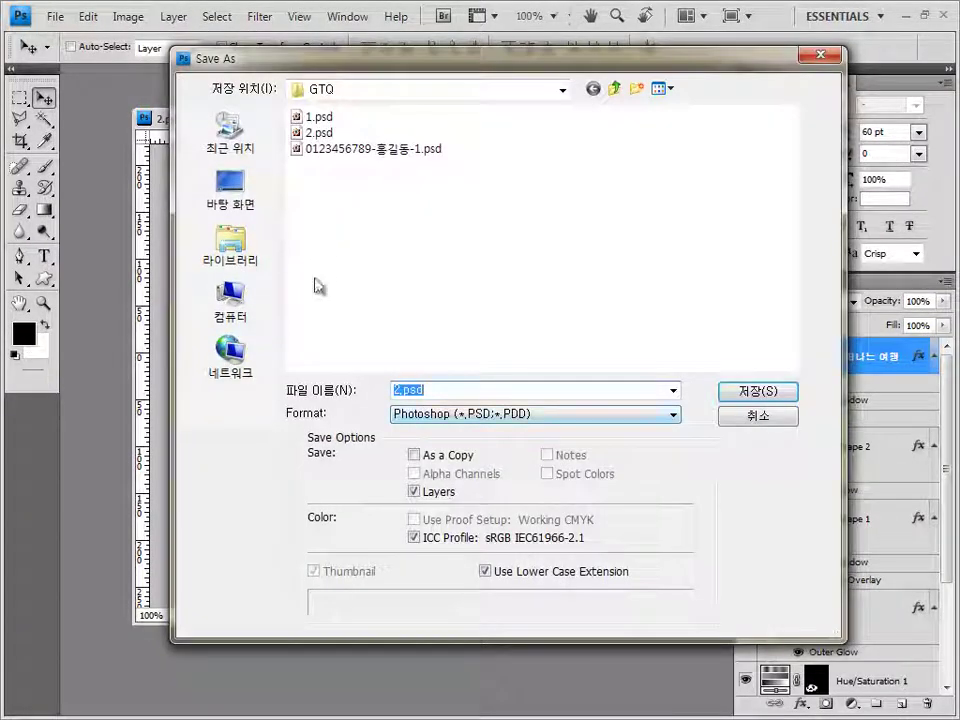
left_click(360, 148)
key("End")
key("Left")
key("Left")
key("Left")
key("Left")
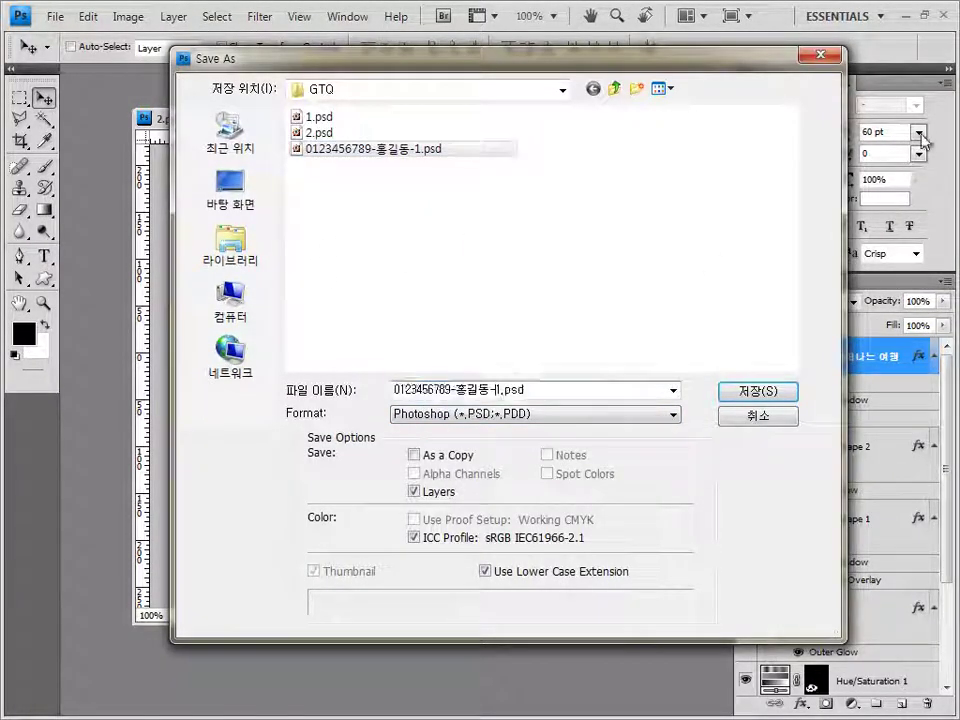
key("shift+Left")
type("2")
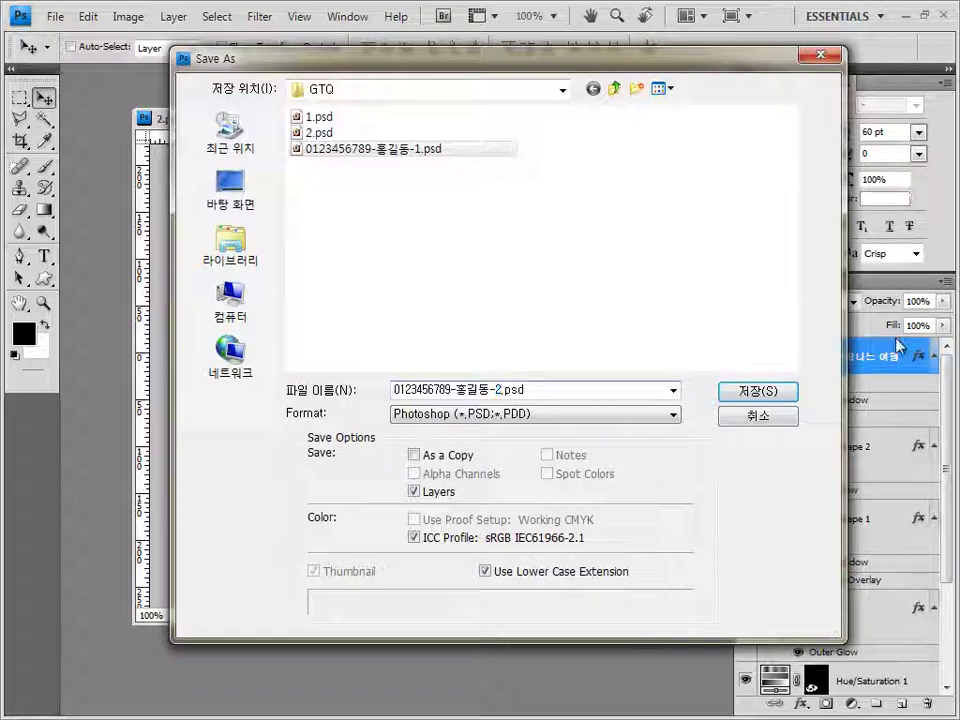
key("Return")
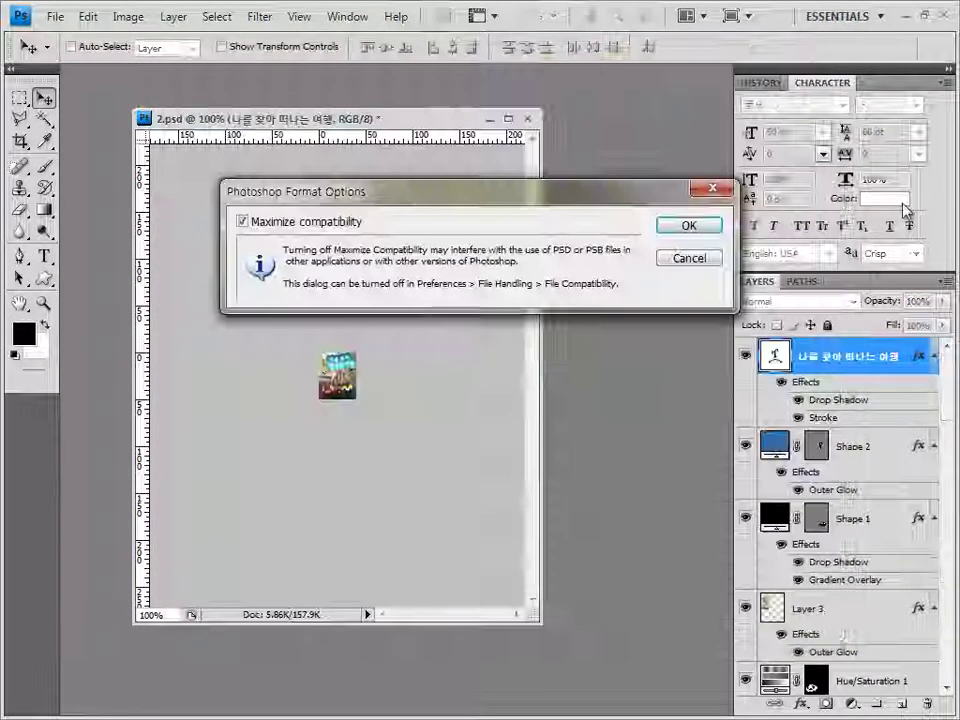
key("Return")
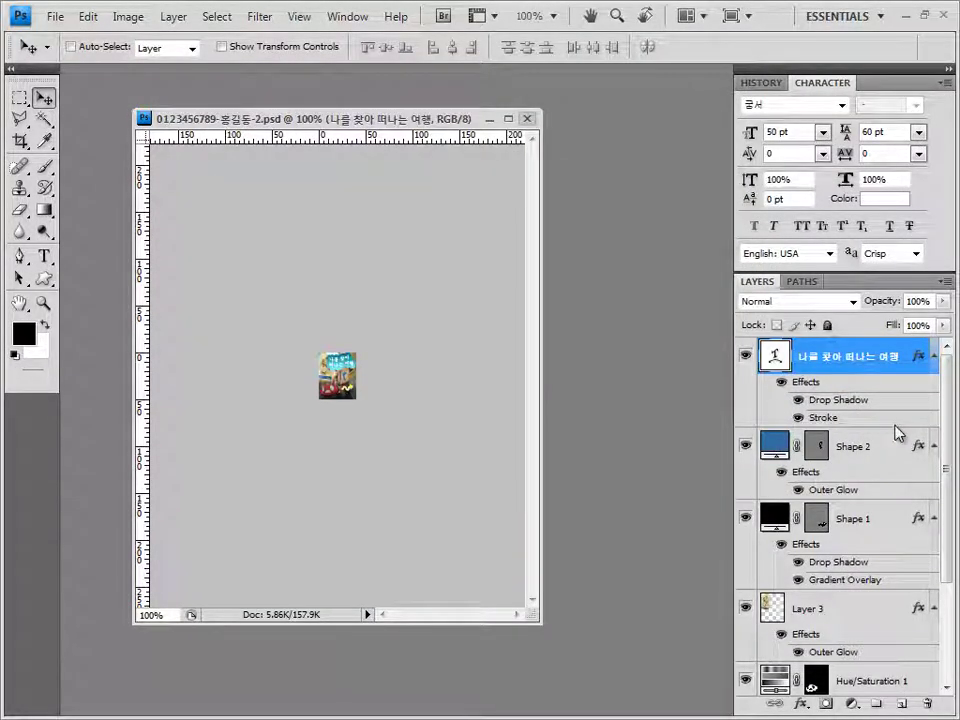
key("ctrl+w")
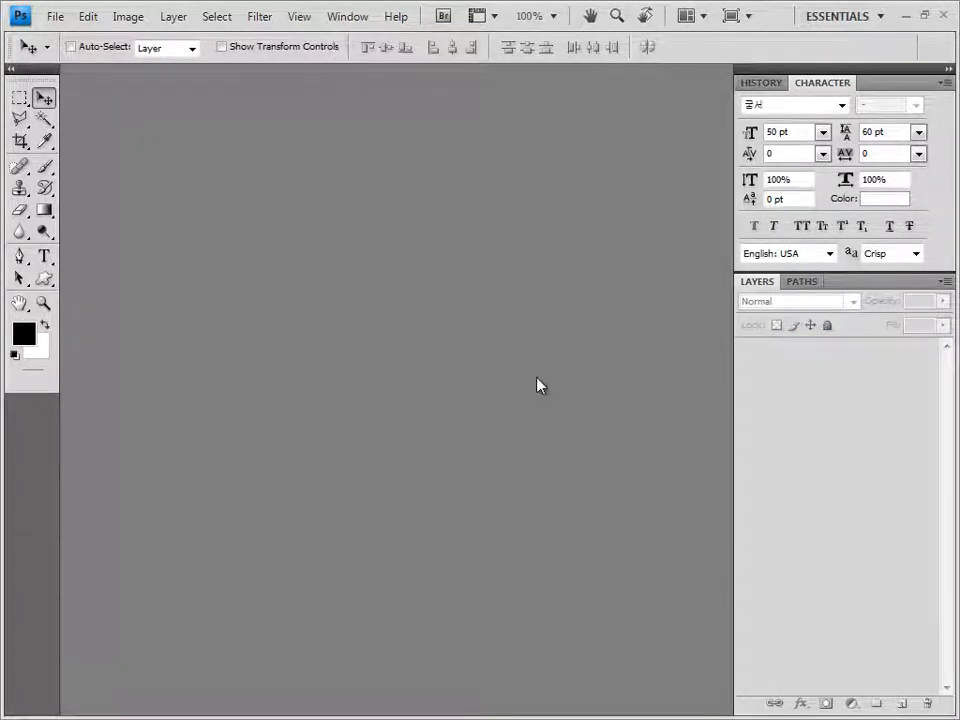
Check the saved JPG and PSD files ending in -2 in the GTQ folder without opening them
double_click(563, 366)
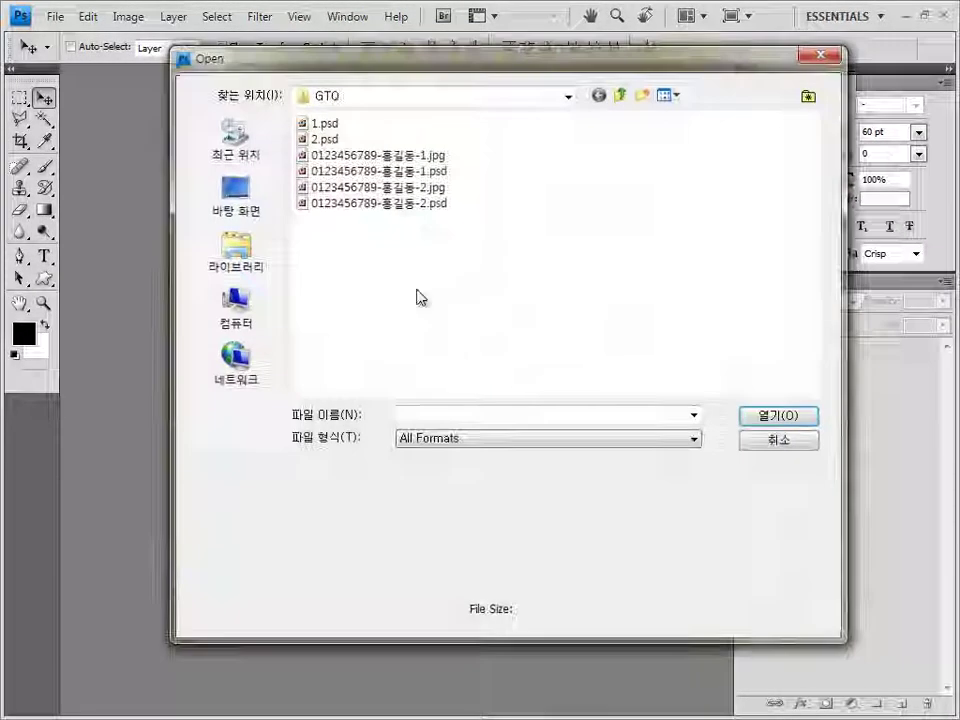
left_click_drag(497, 190, 400, 186)
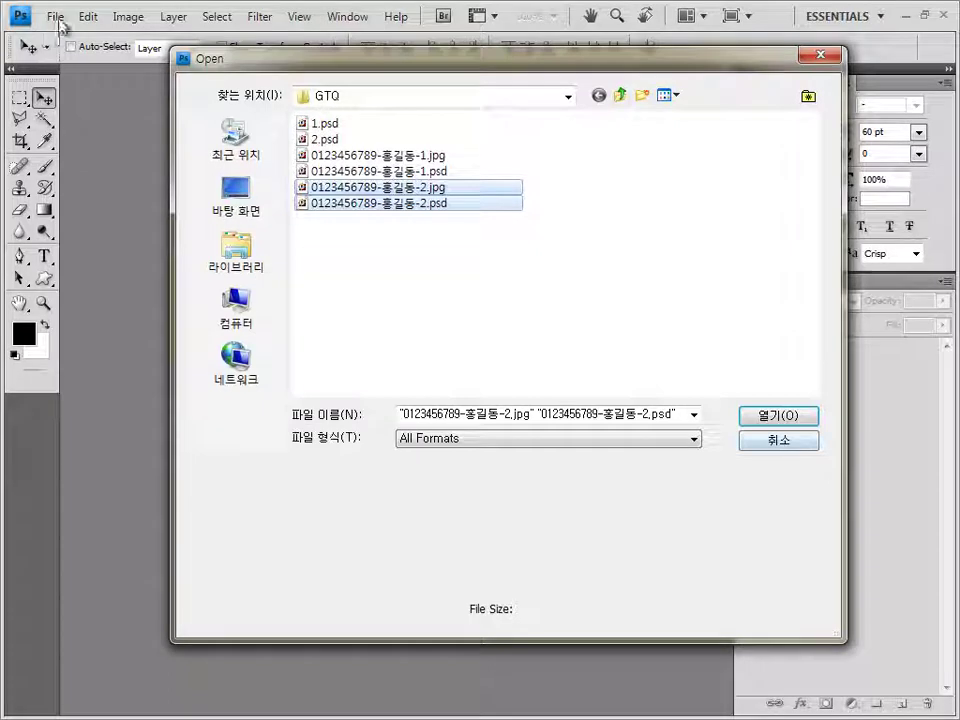
key("Return")
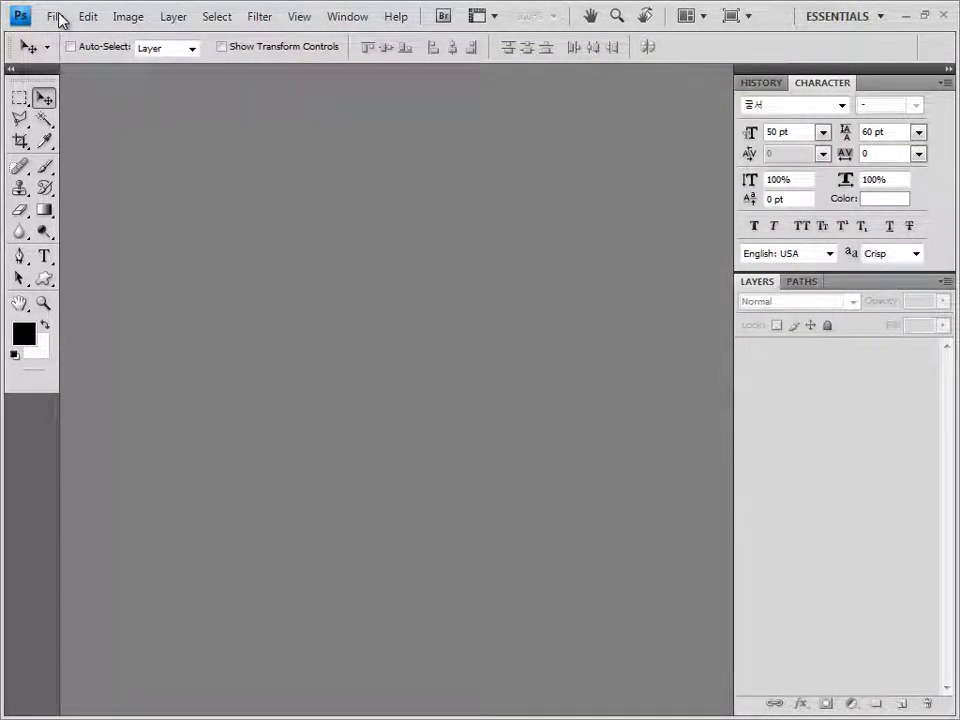